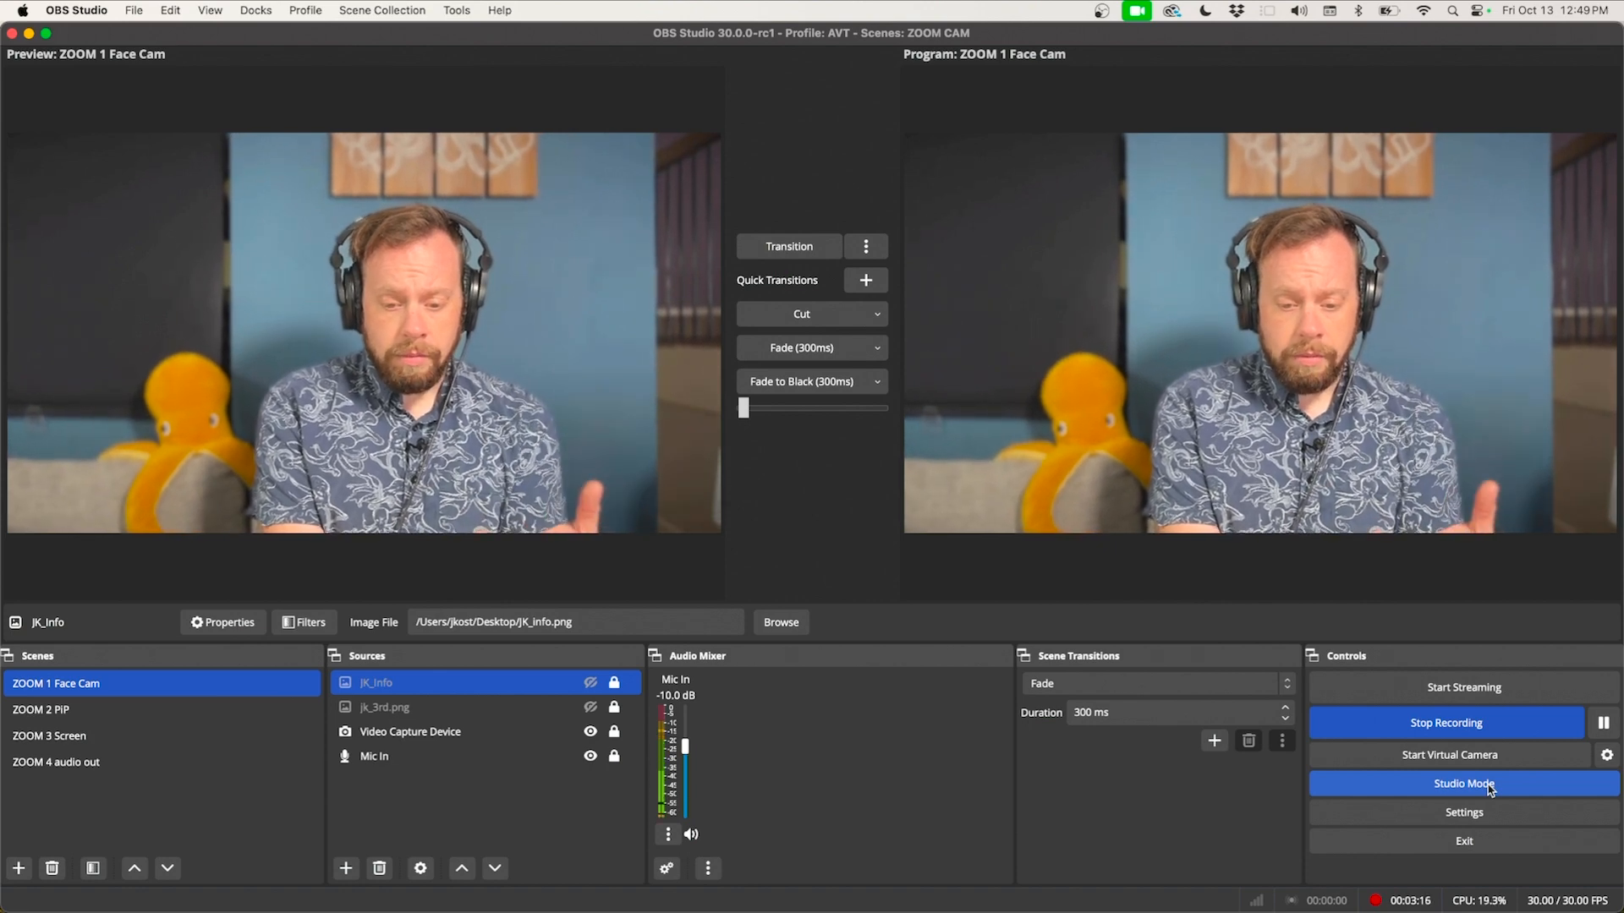
Step: Turn off Studio Mode and toggle the jk_3rd.png lower third on and off over the ZOOM 1 Face Cam scene
left_click(1490, 786)
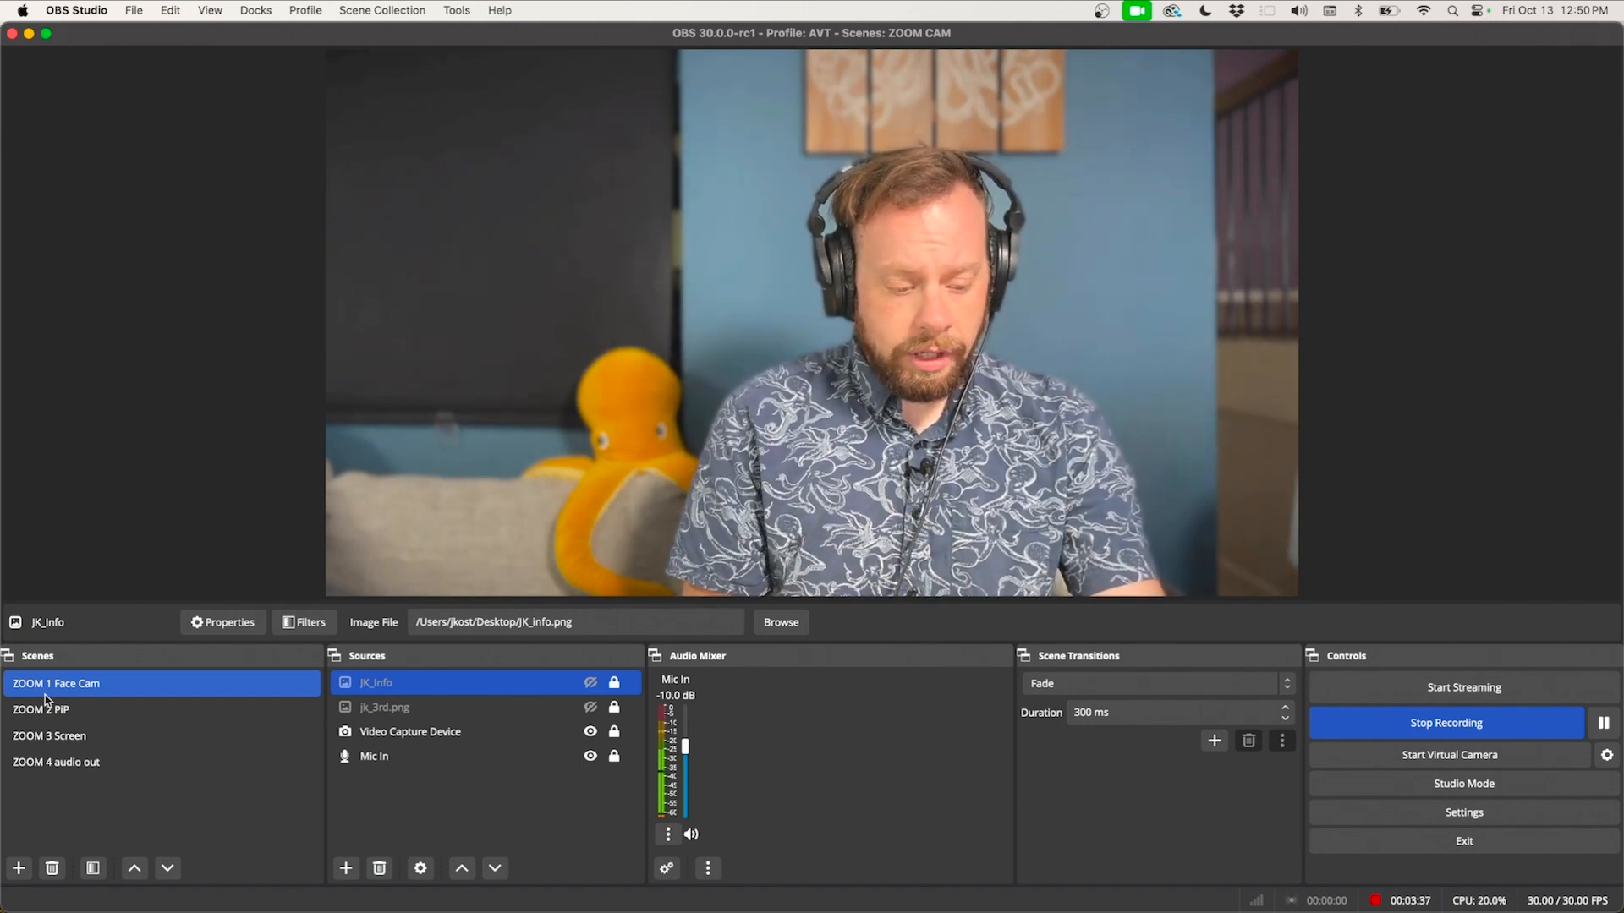
key("5")
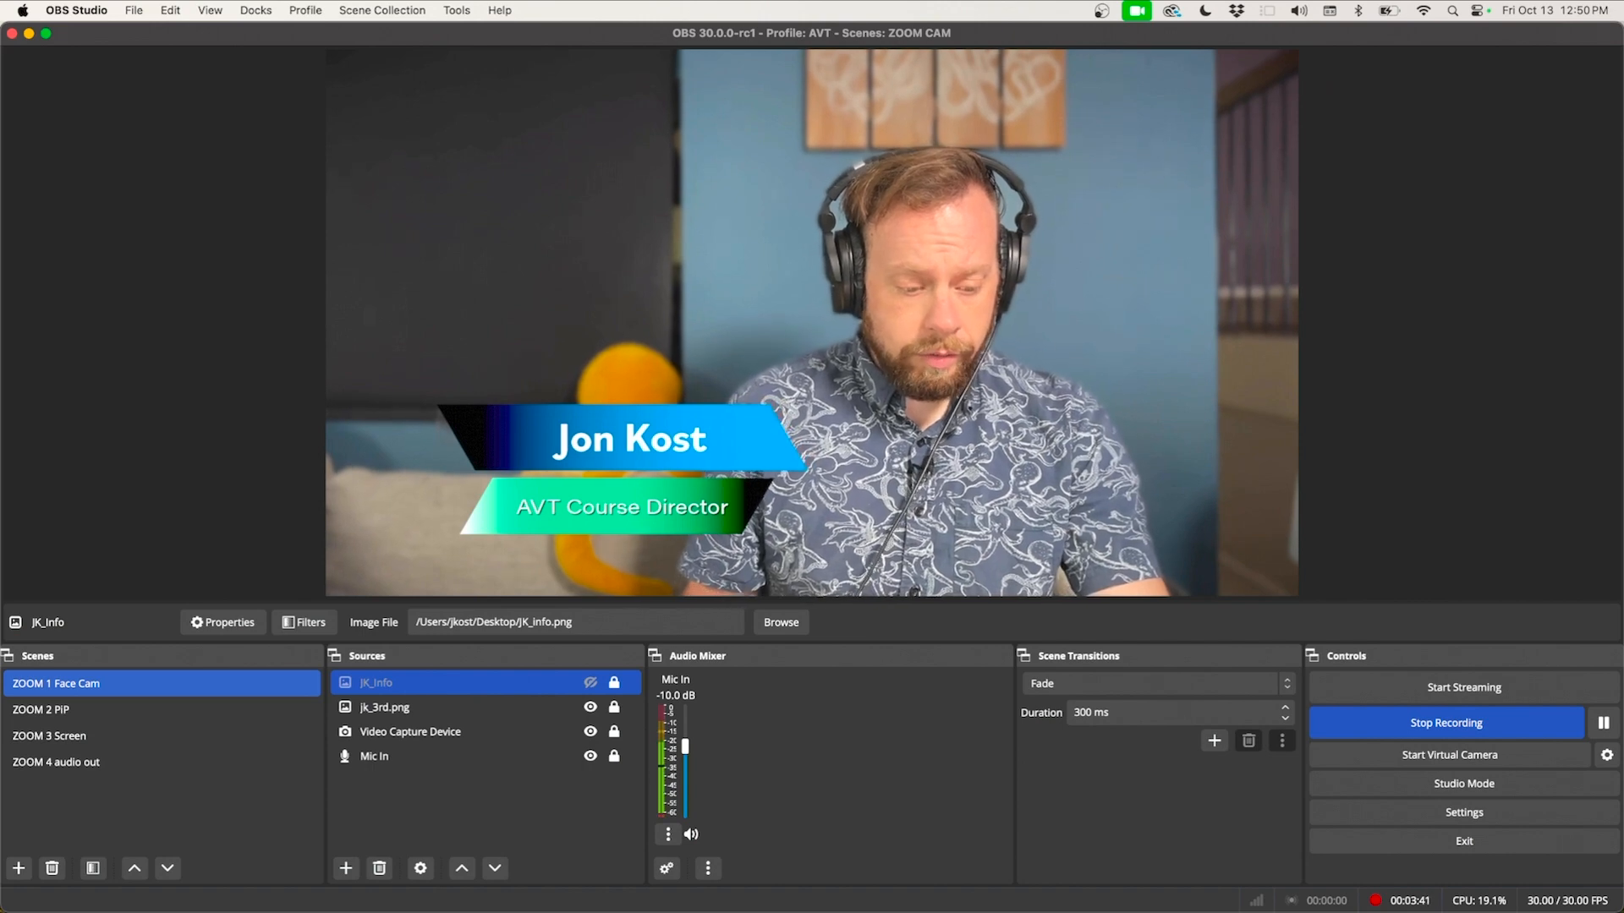
key("5")
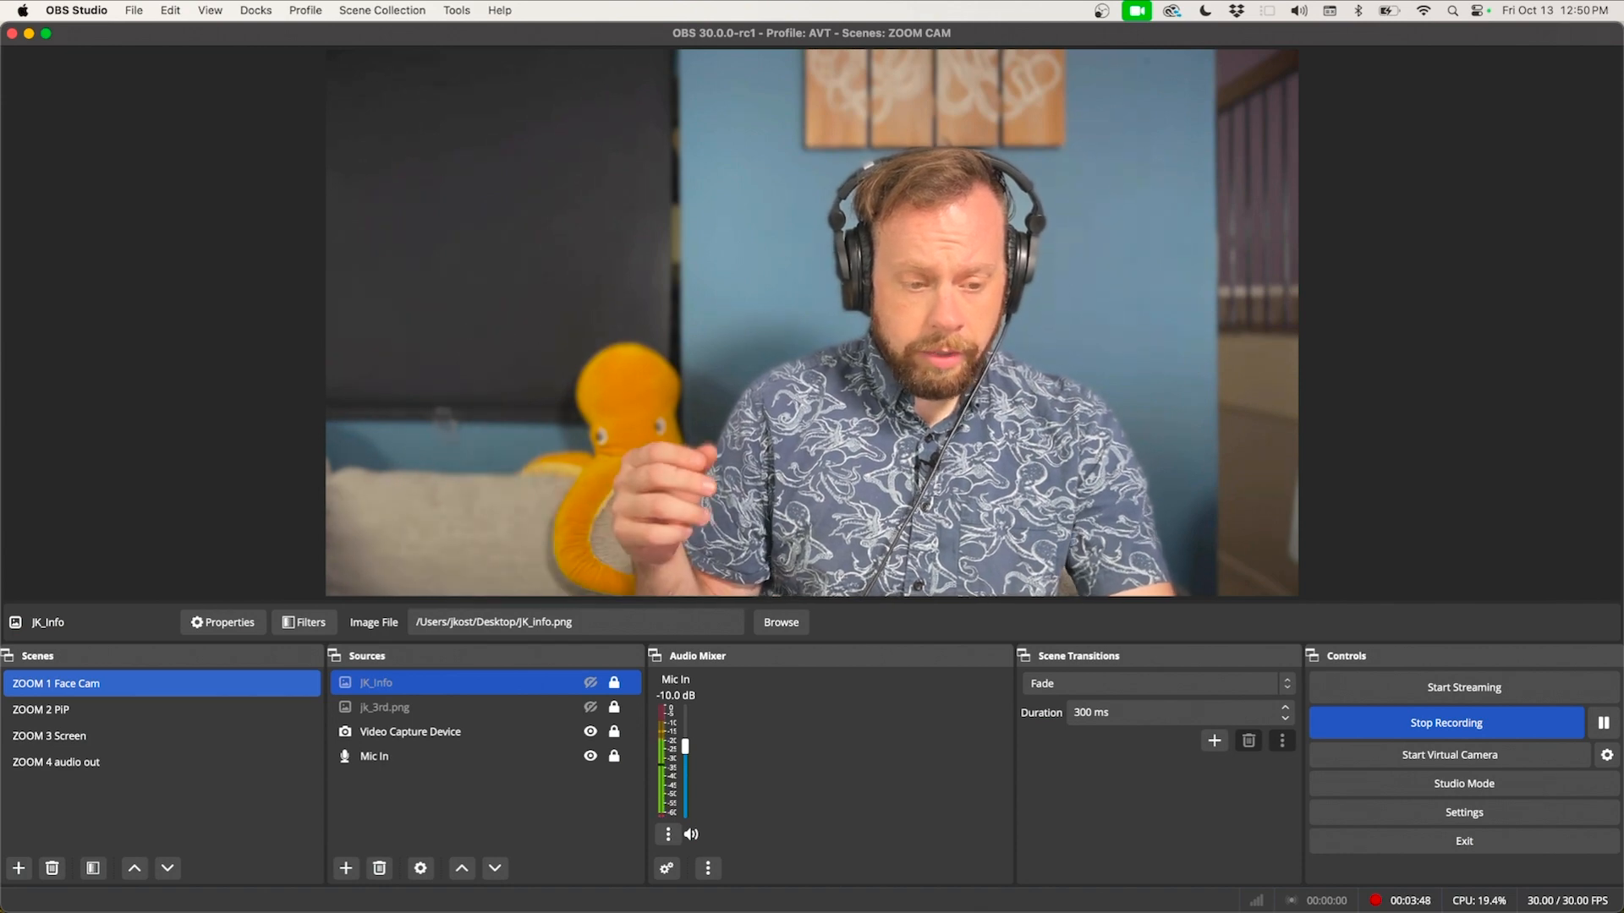
left_click(256, 715)
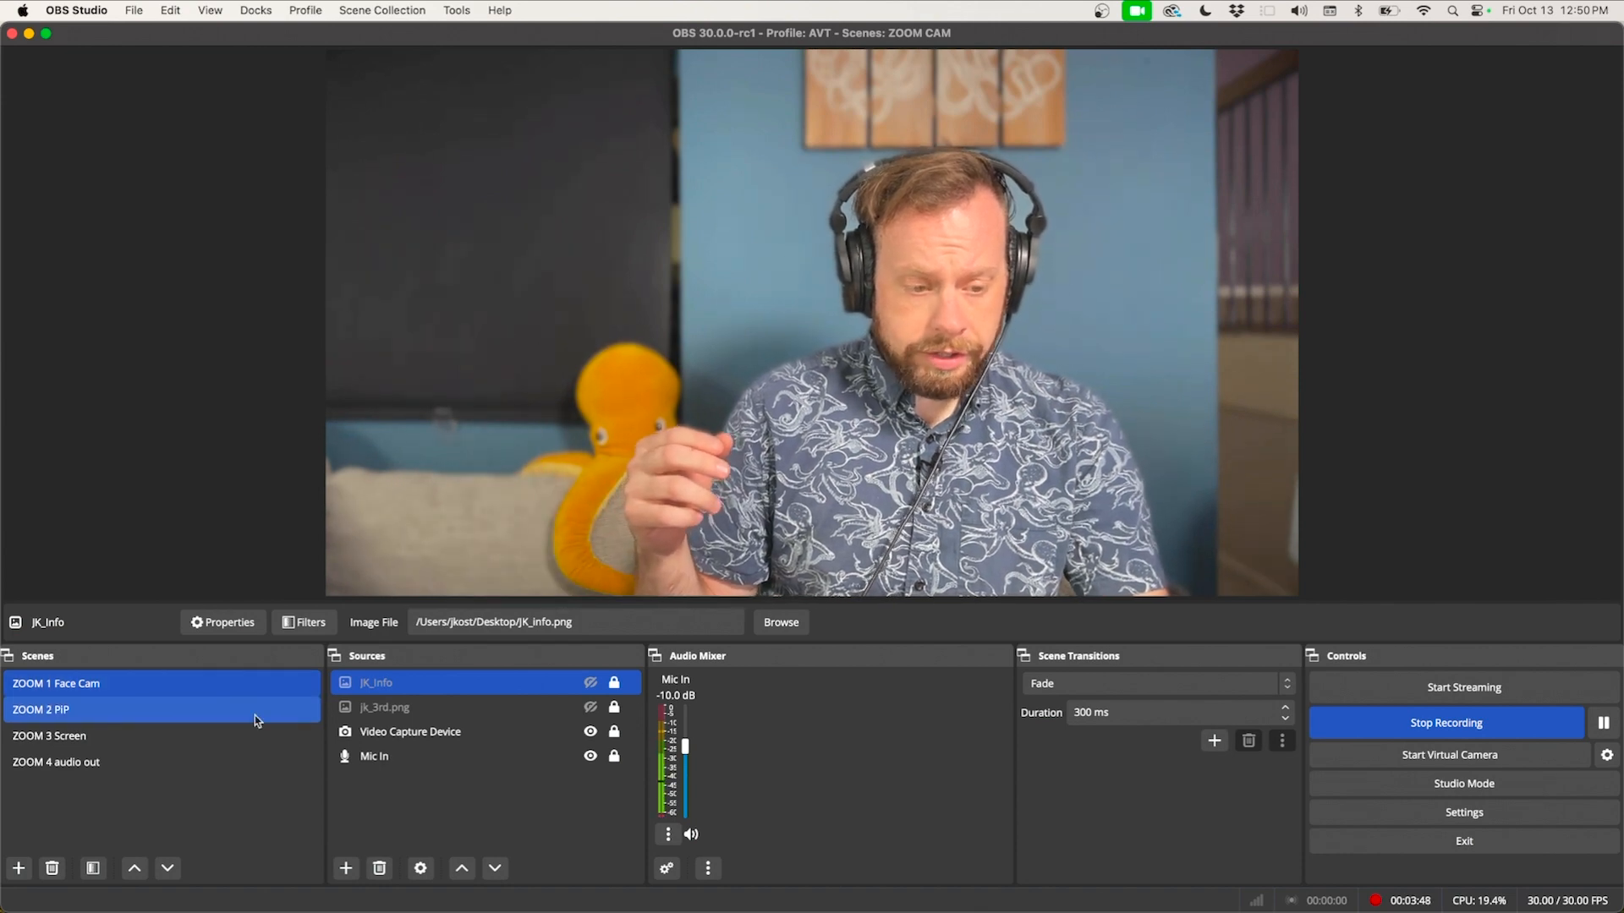
Step: Show the JK_Info and jk_3rd.png overlays on the face cam scene, and hide both again
left_click(592, 684)
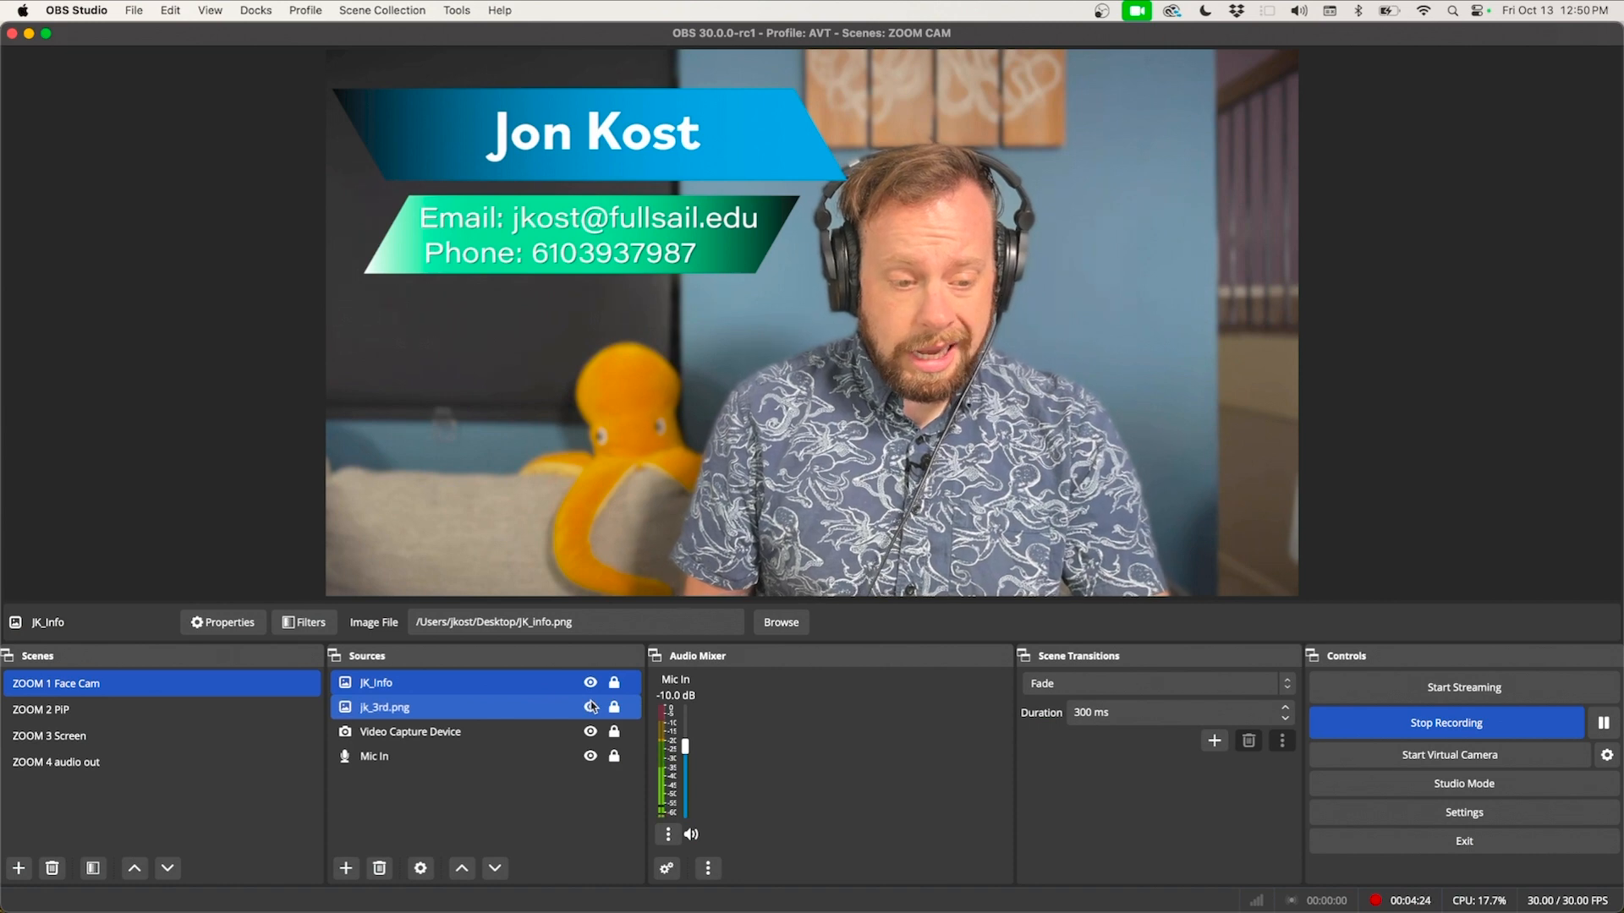
left_click(590, 707)
left_click(591, 707)
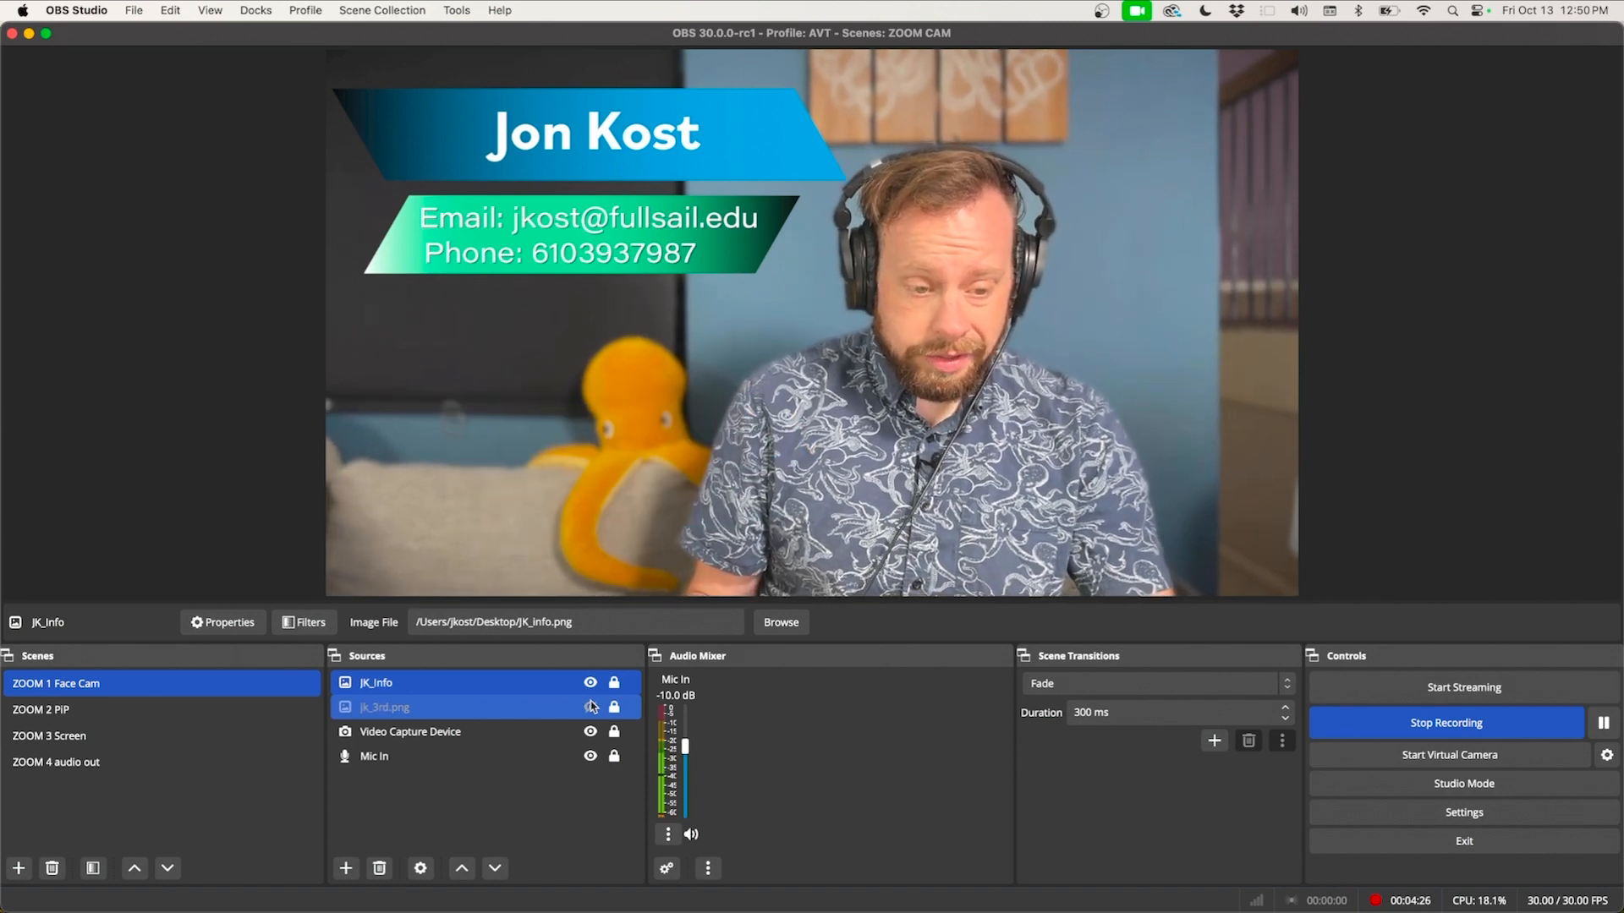
left_click(591, 683)
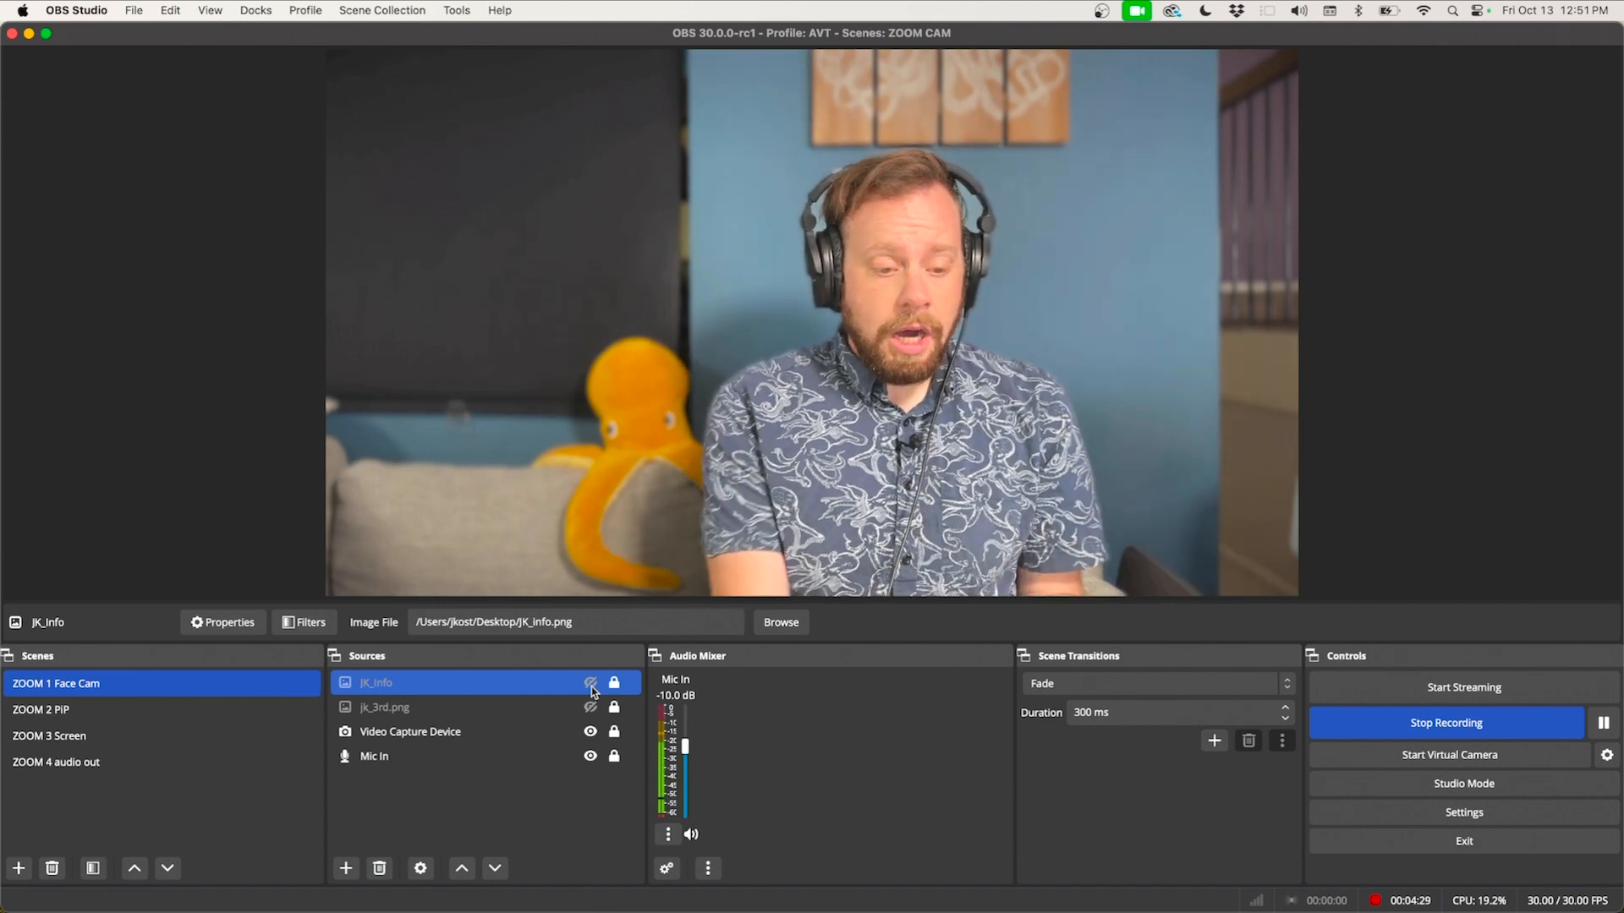
left_click(462, 734, "super")
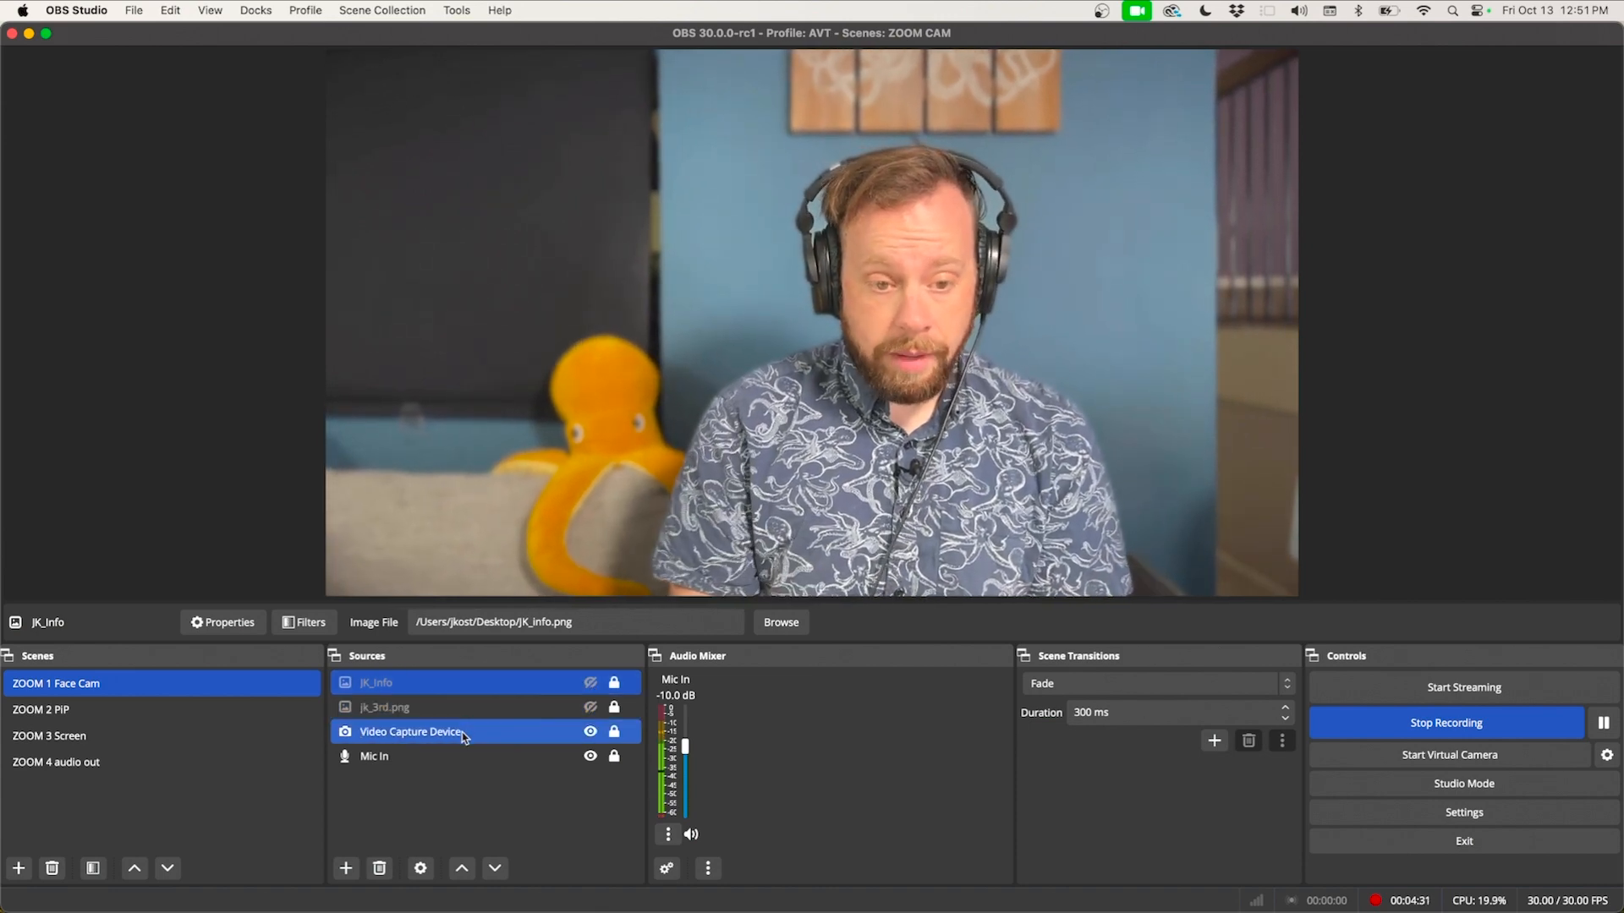
left_click(462, 734, "super")
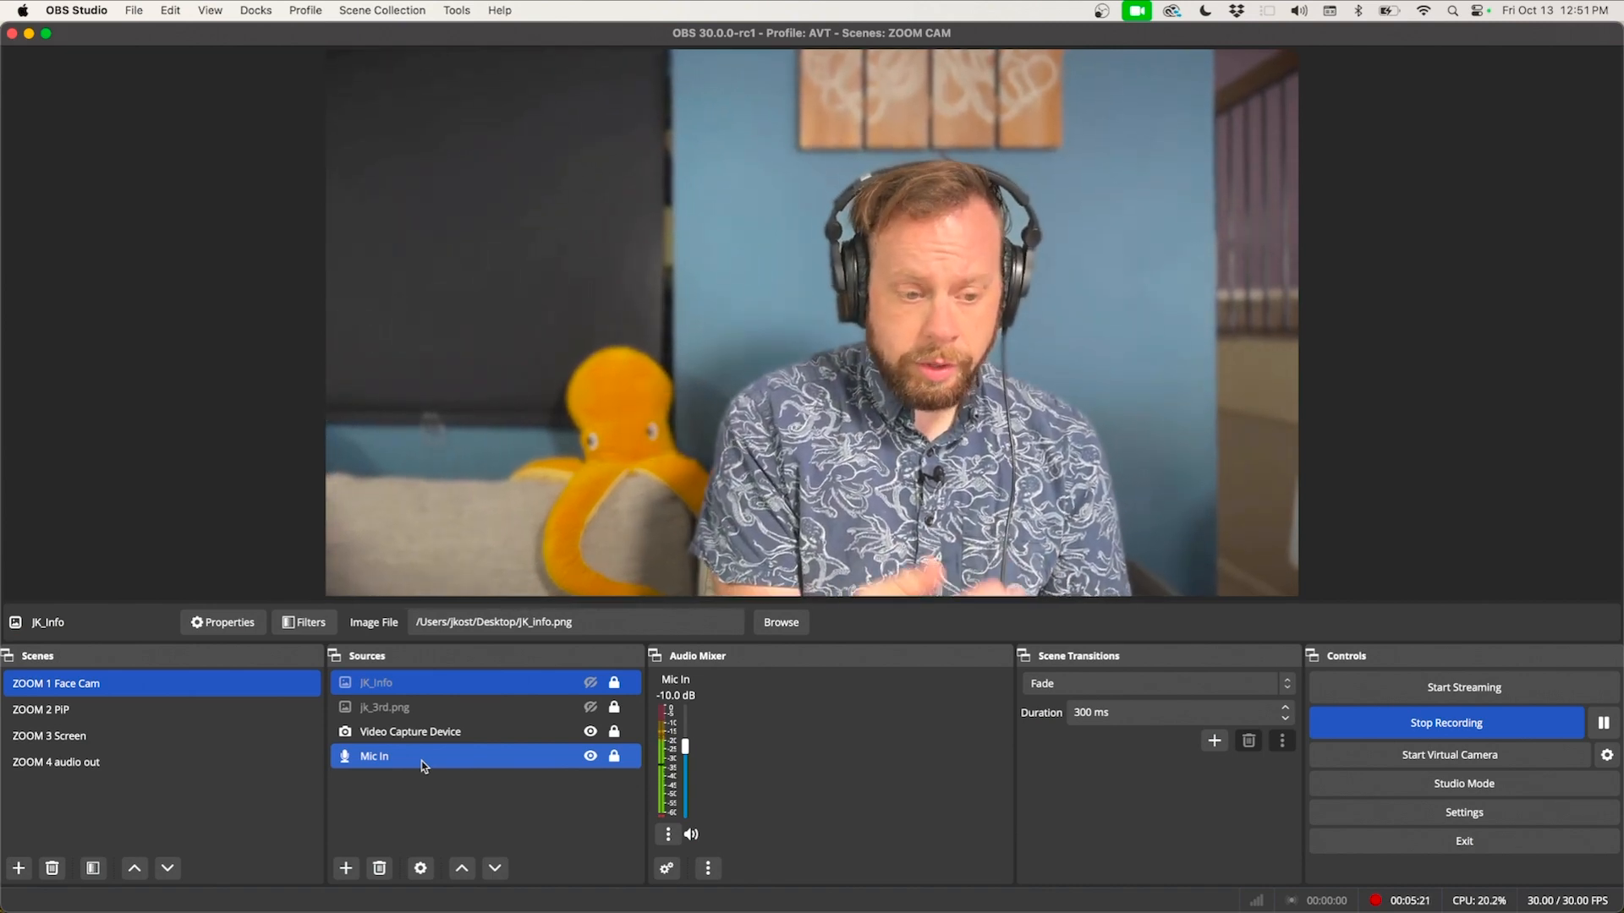
left_click(423, 761, "super")
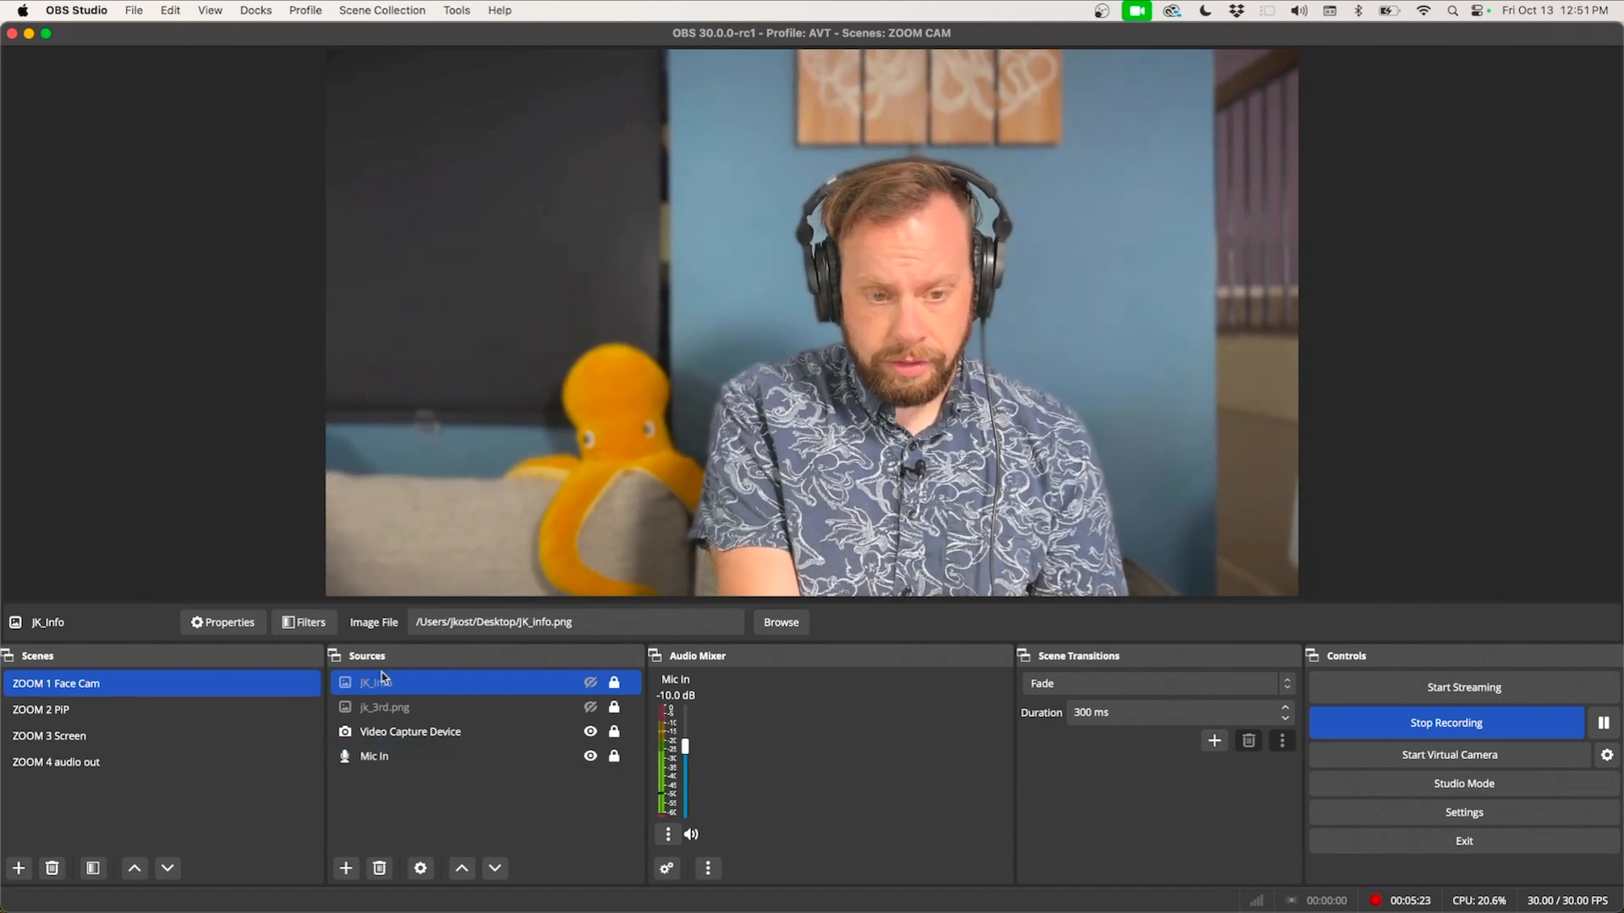
Step: Add a new Audio Input Capture source to the ZOOM 1 Face Cam scene, using the Default device
left_click(345, 869)
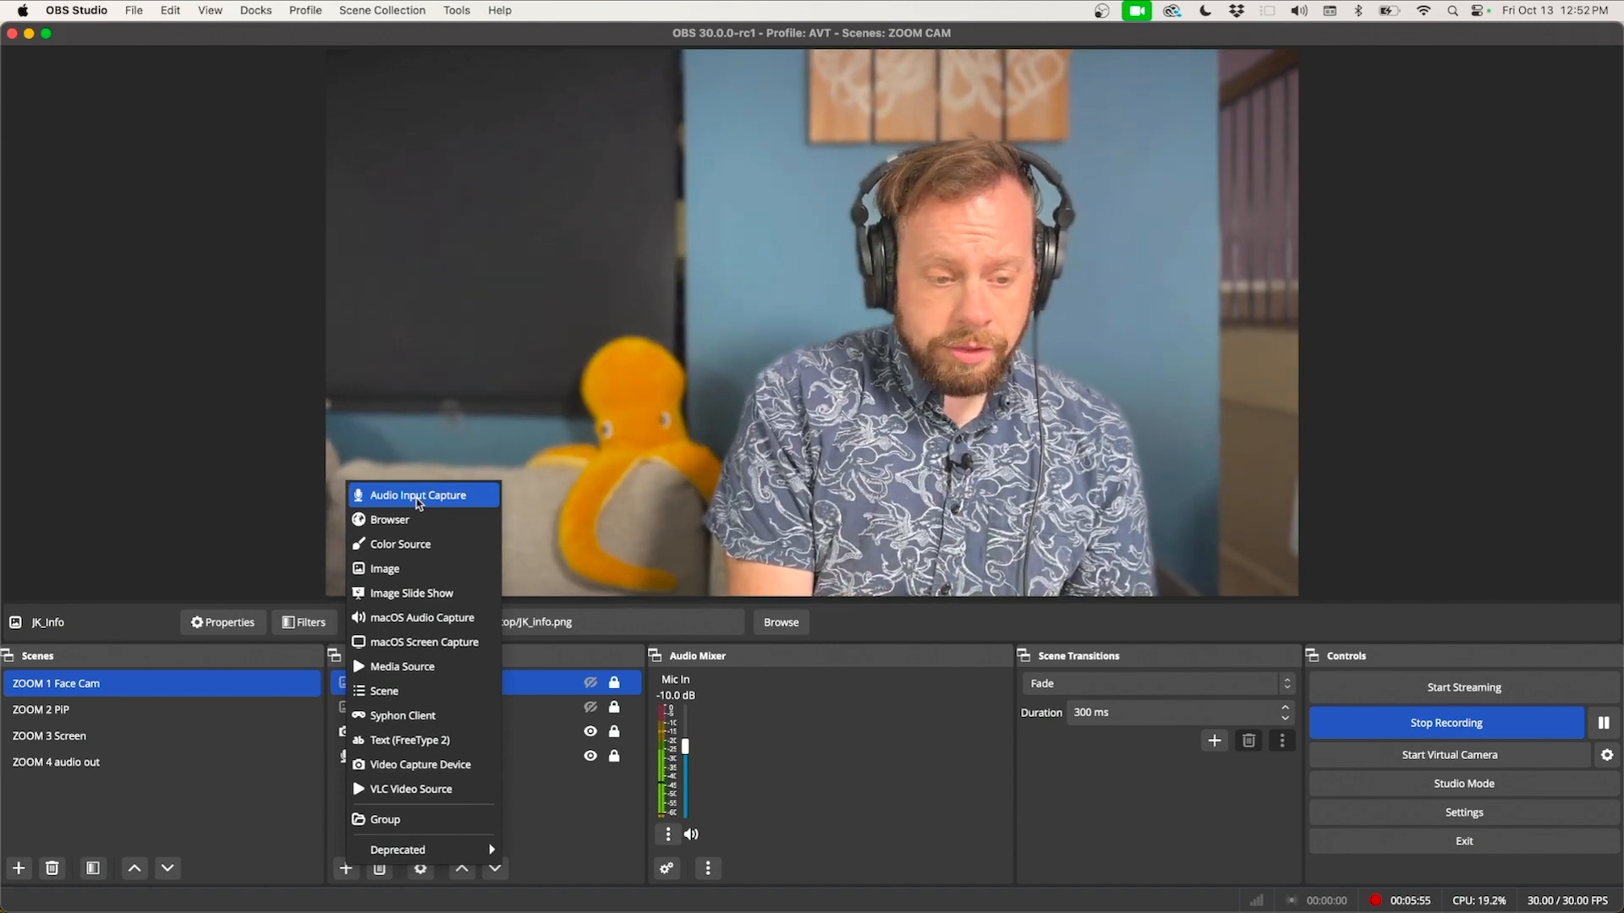
left_click(418, 499)
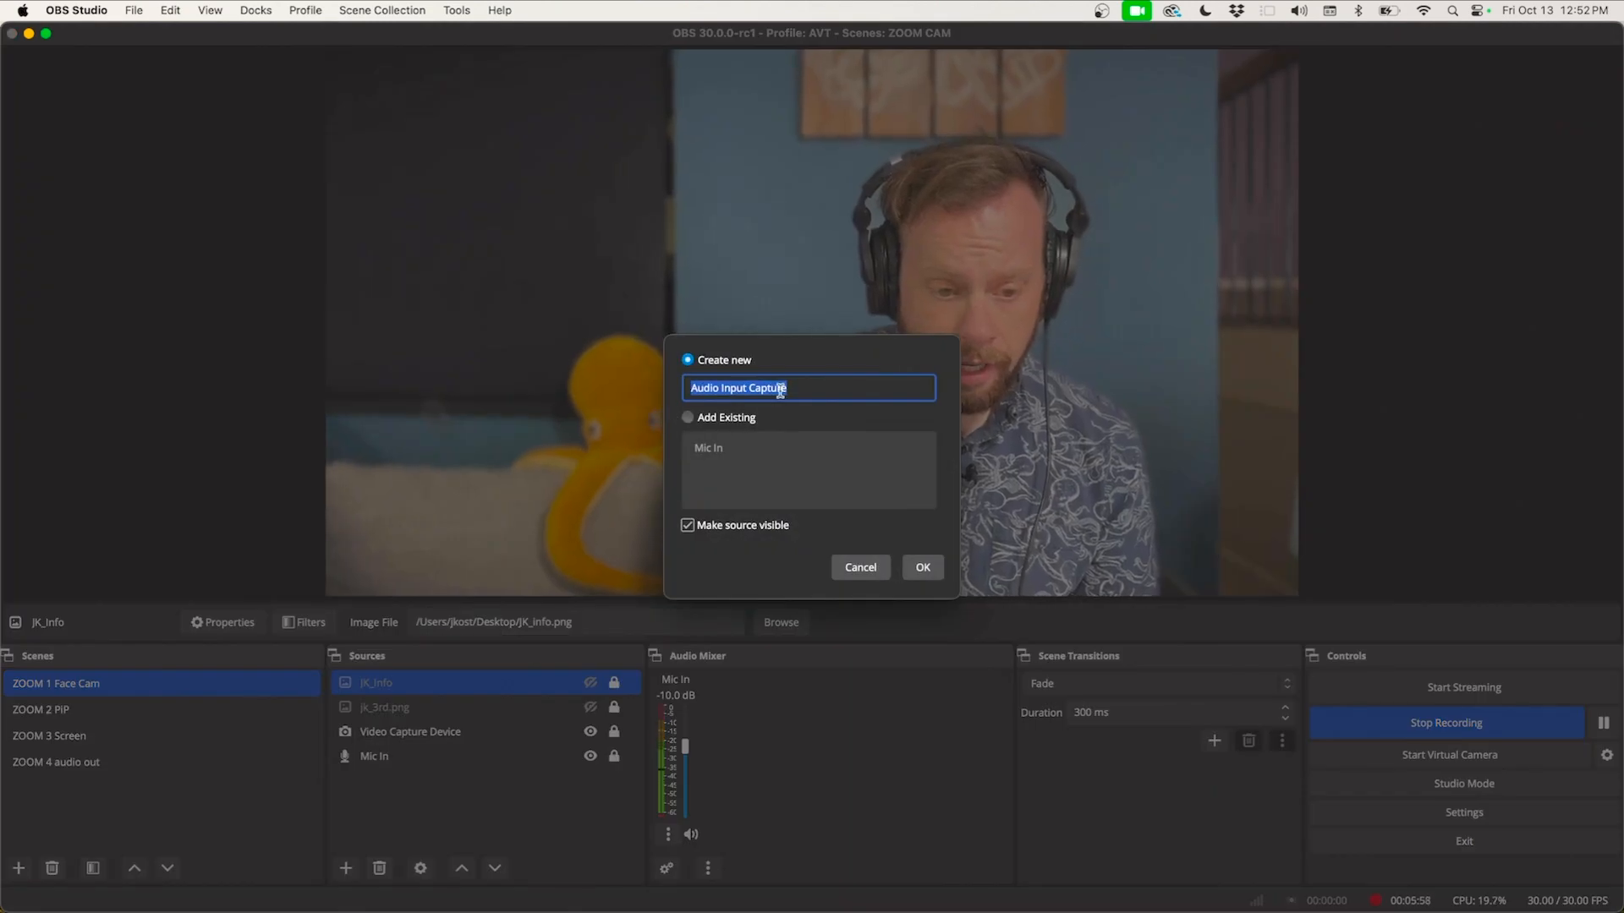
left_click(920, 568)
left_click(704, 281)
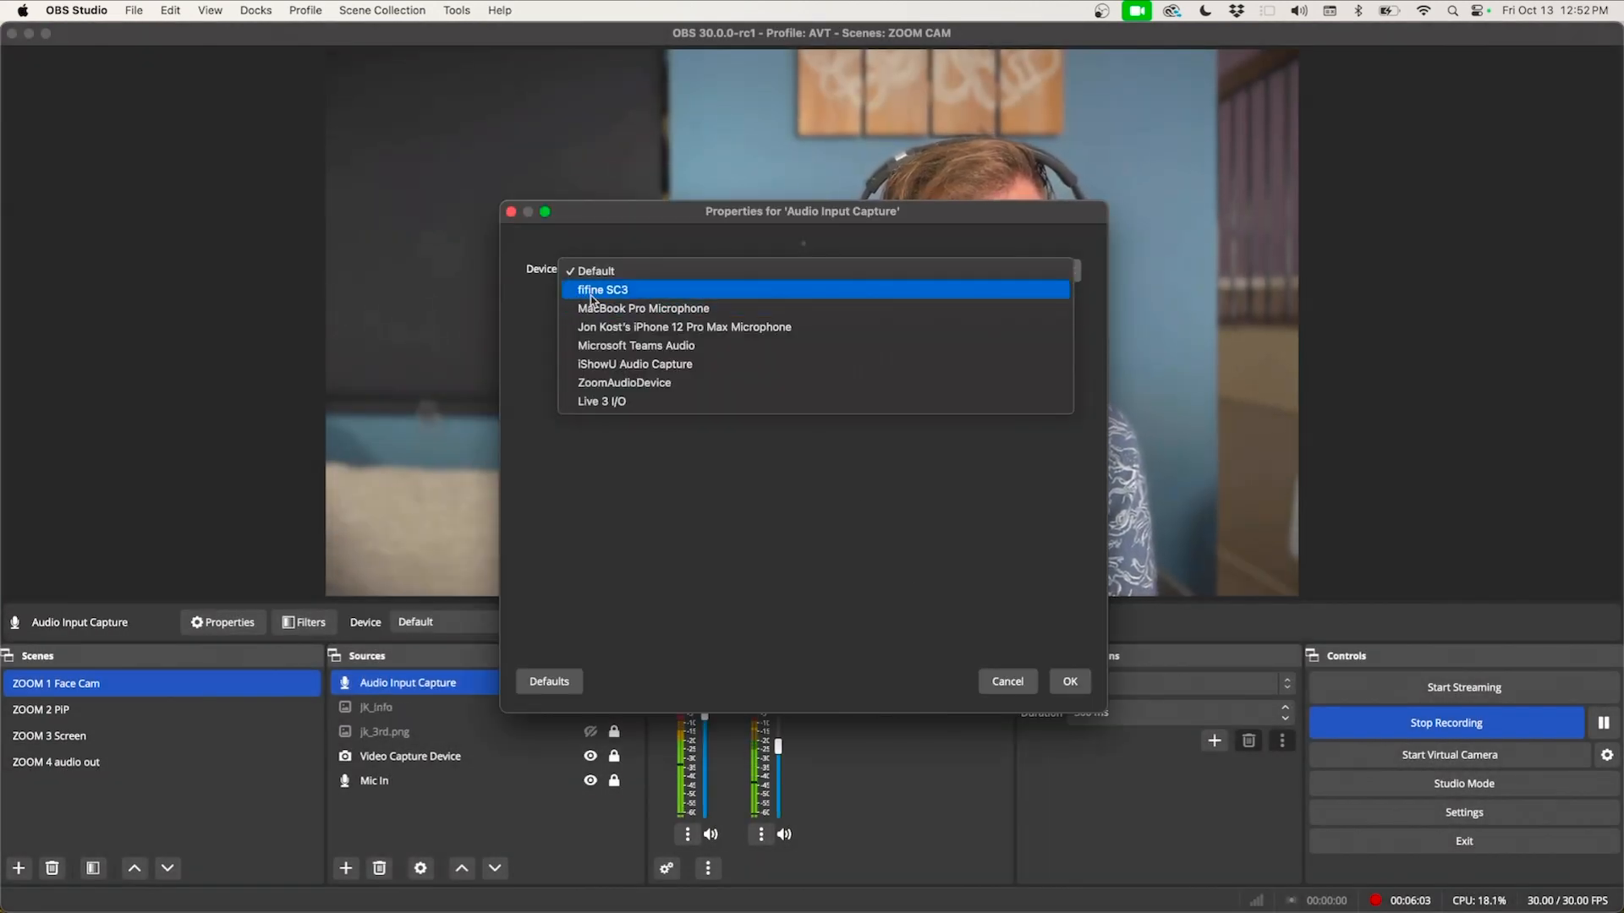
left_click(629, 271)
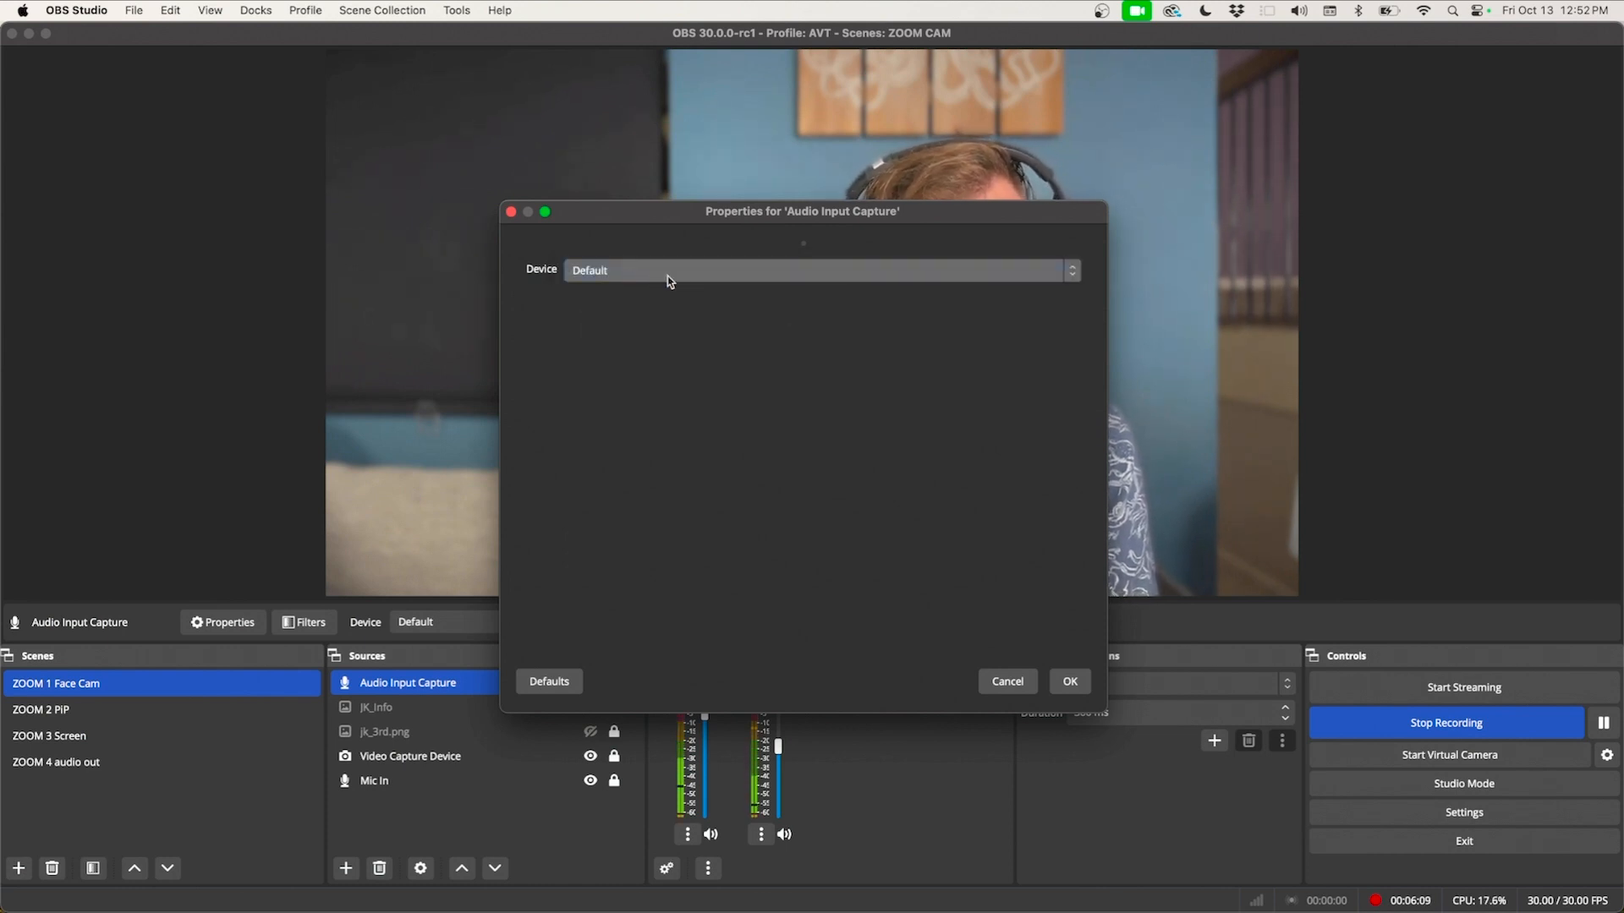
left_click(688, 276)
left_click(656, 248)
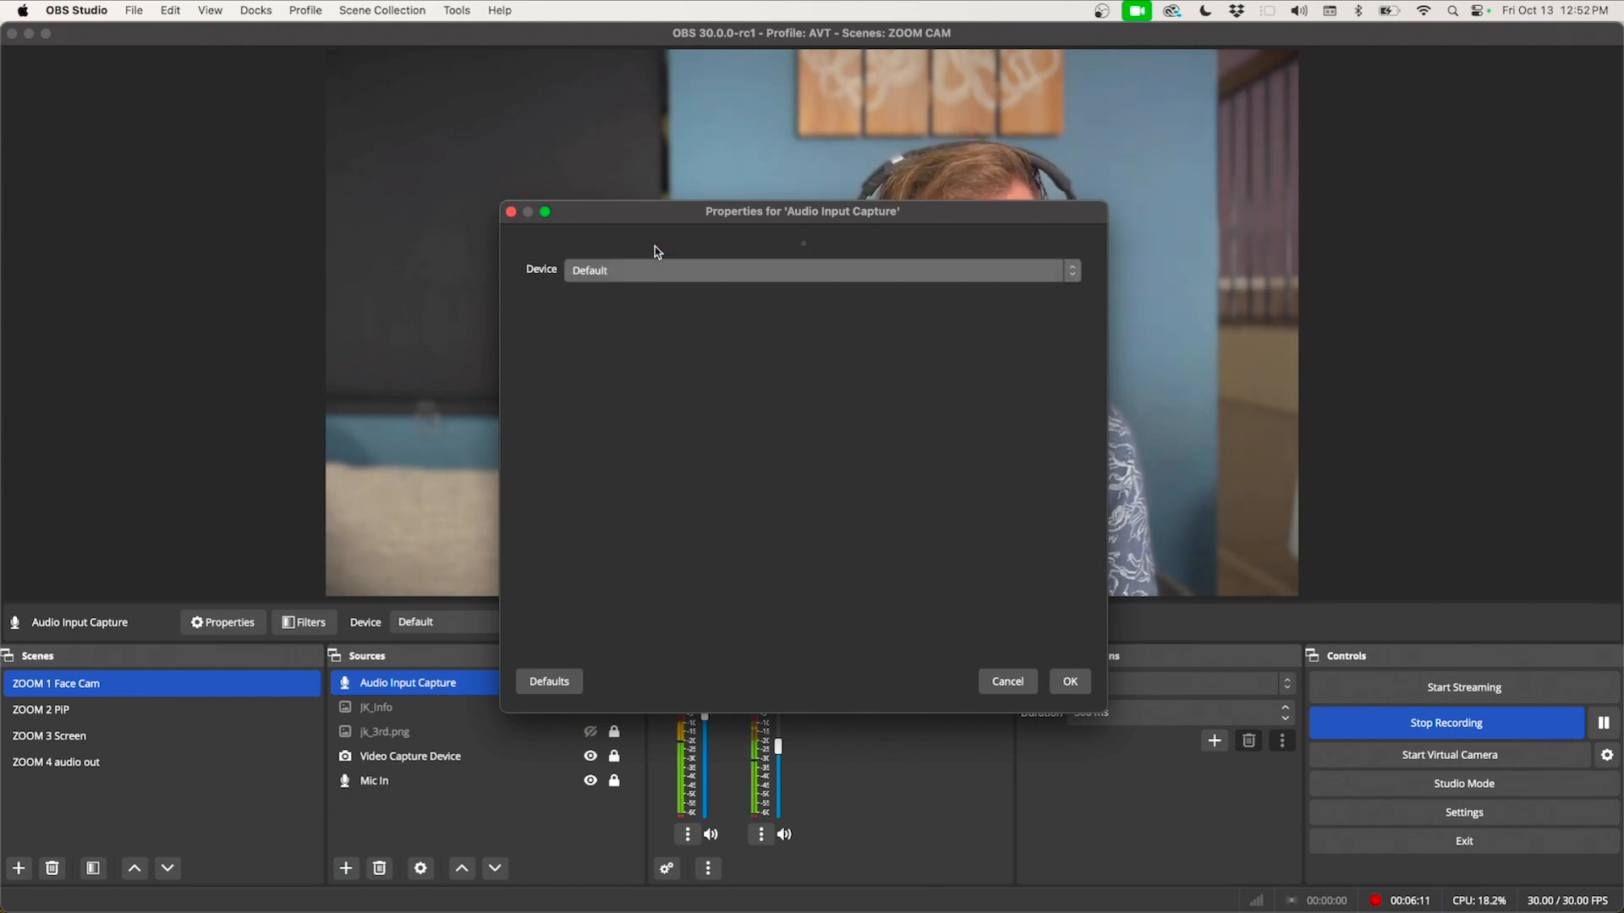
left_click(511, 213)
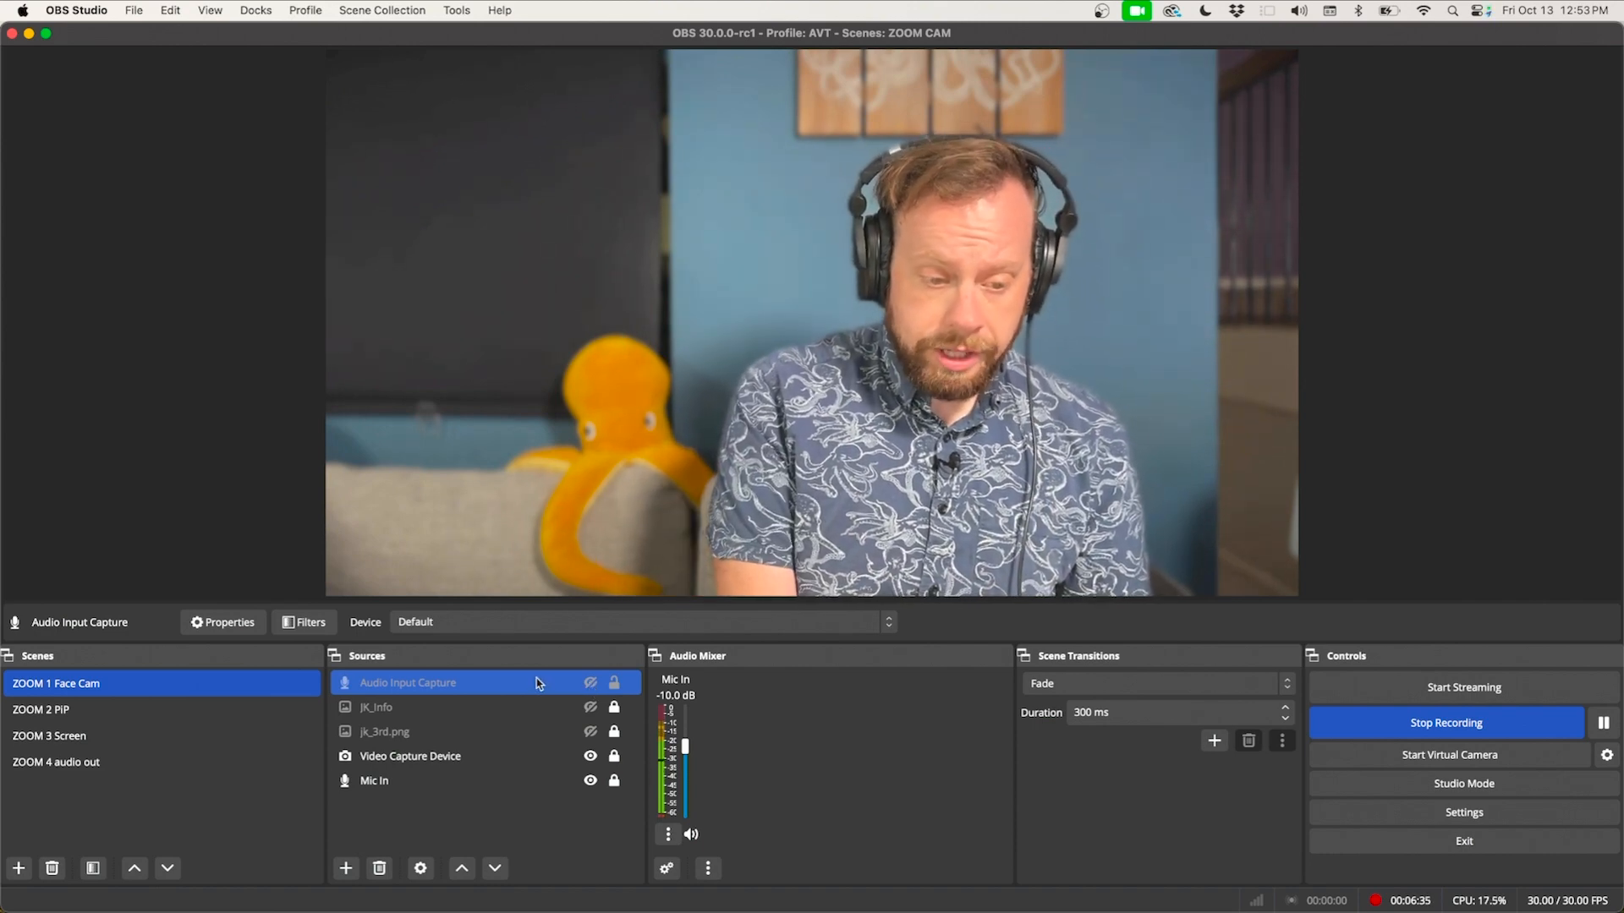
Step: Remove the Audio Input Capture source from the ZOOM 1 Face Cam scene
right_click(538, 684)
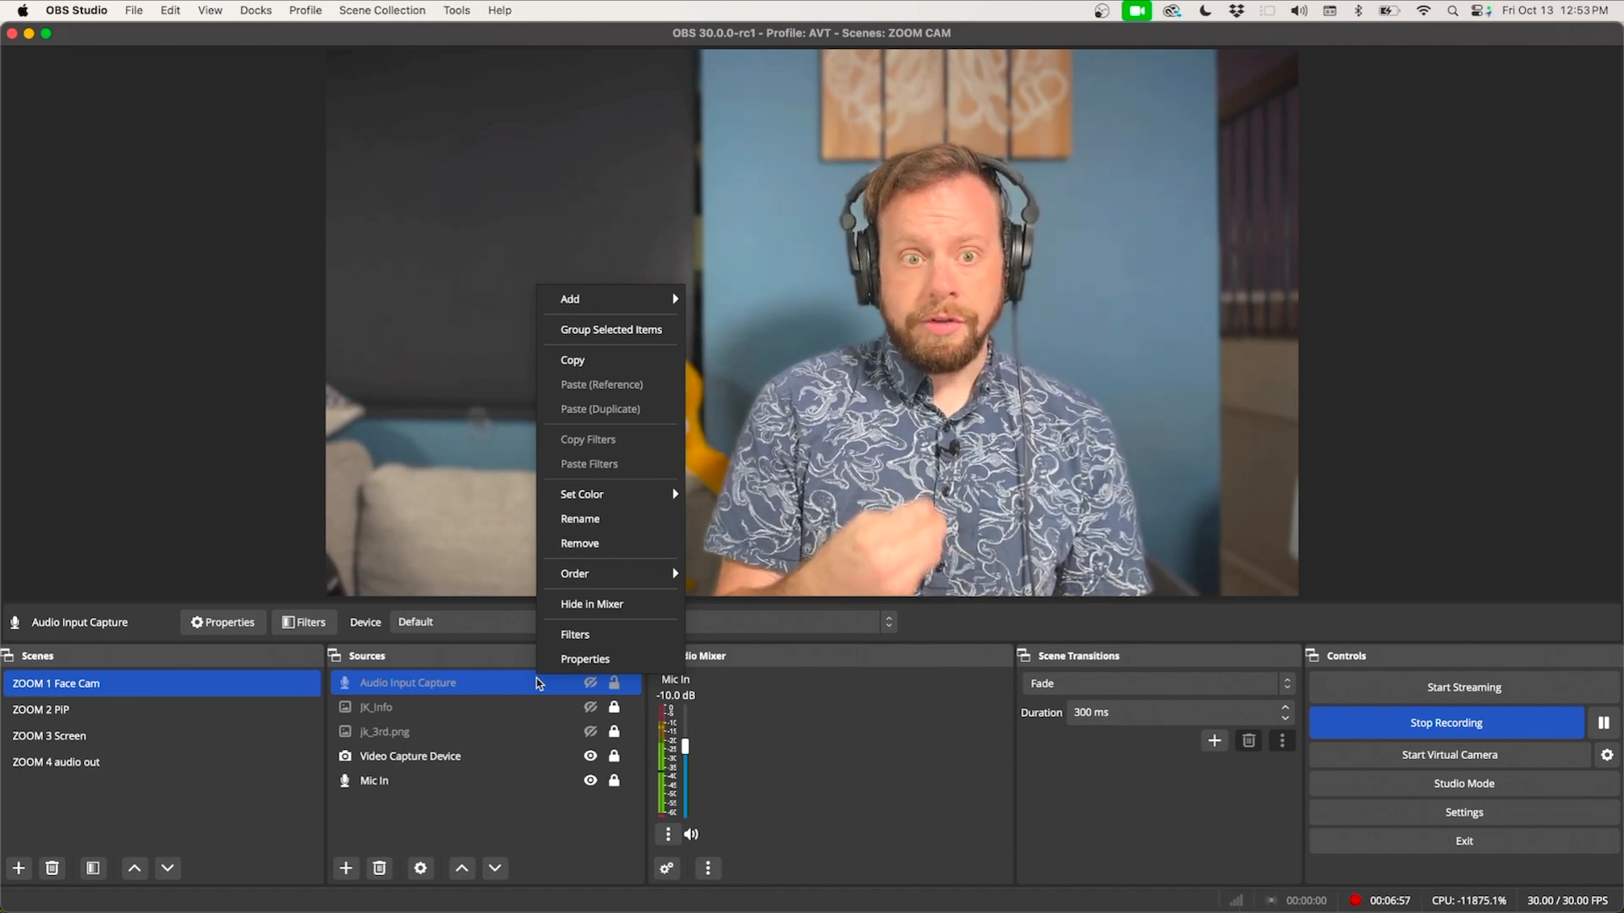
left_click(614, 550)
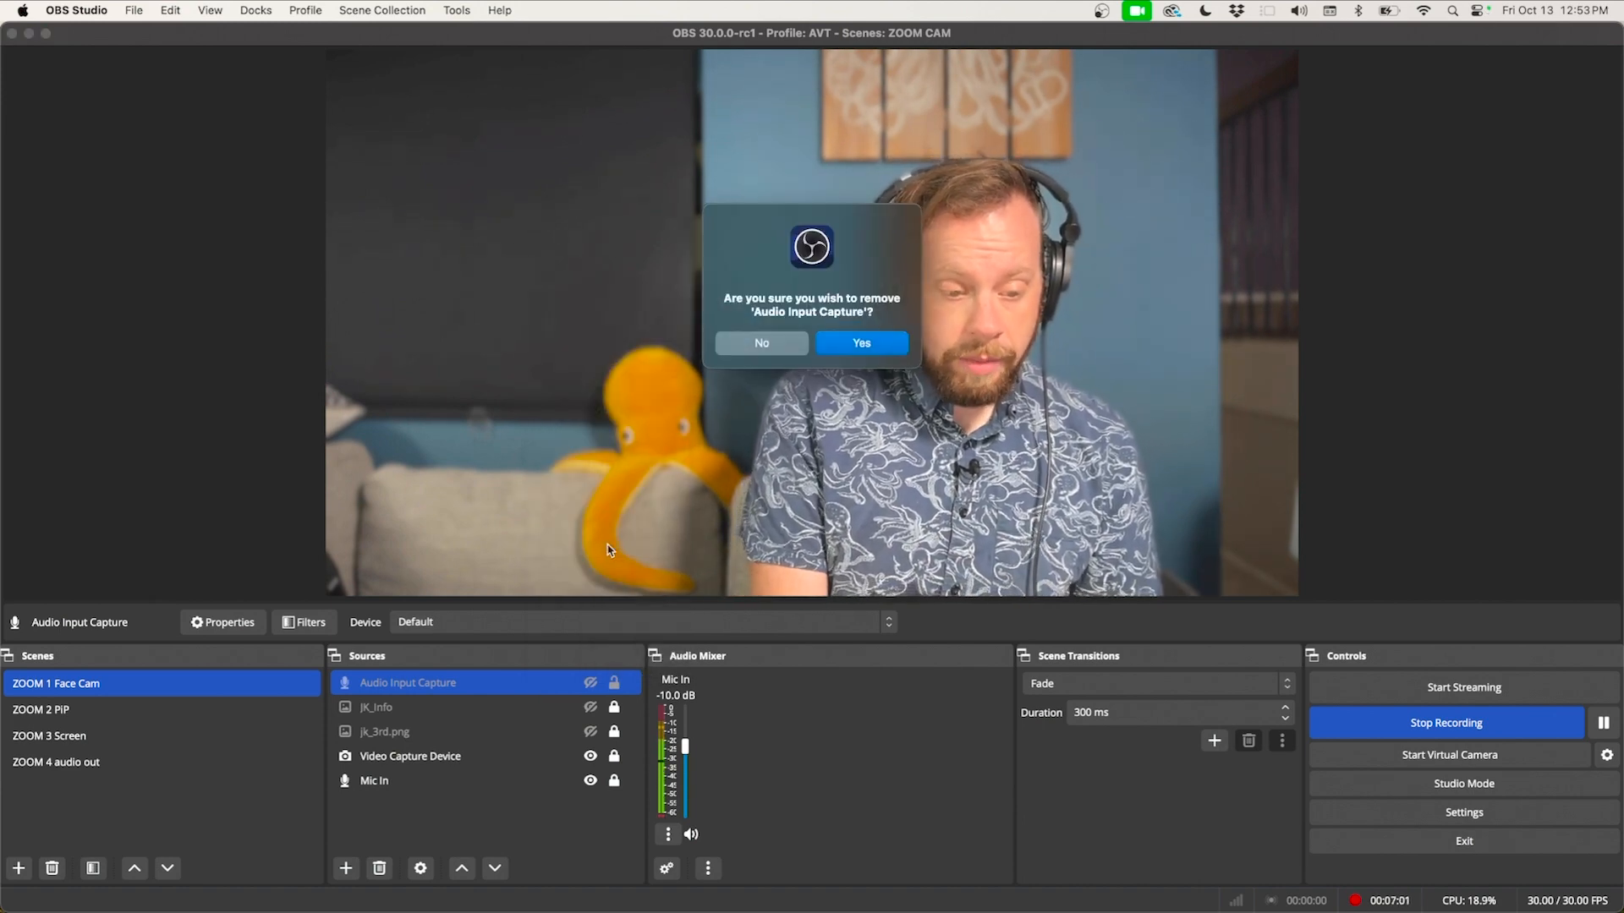
left_click(861, 349)
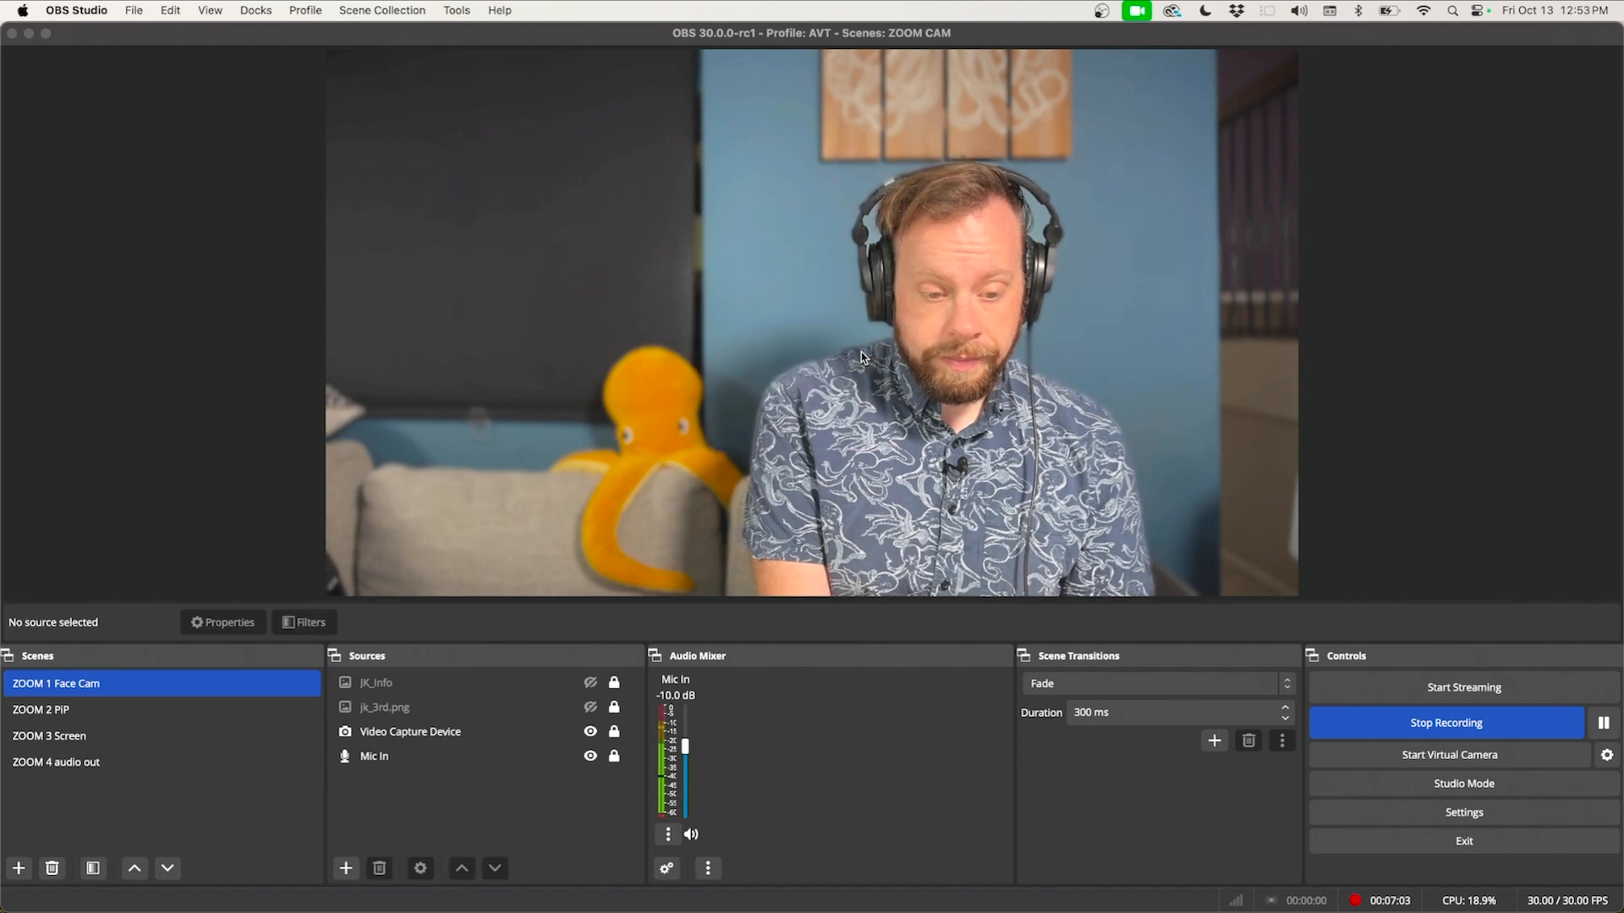
Step: Review the audio monitoring options for Mic In in the Advanced Audio Properties
left_click(668, 867)
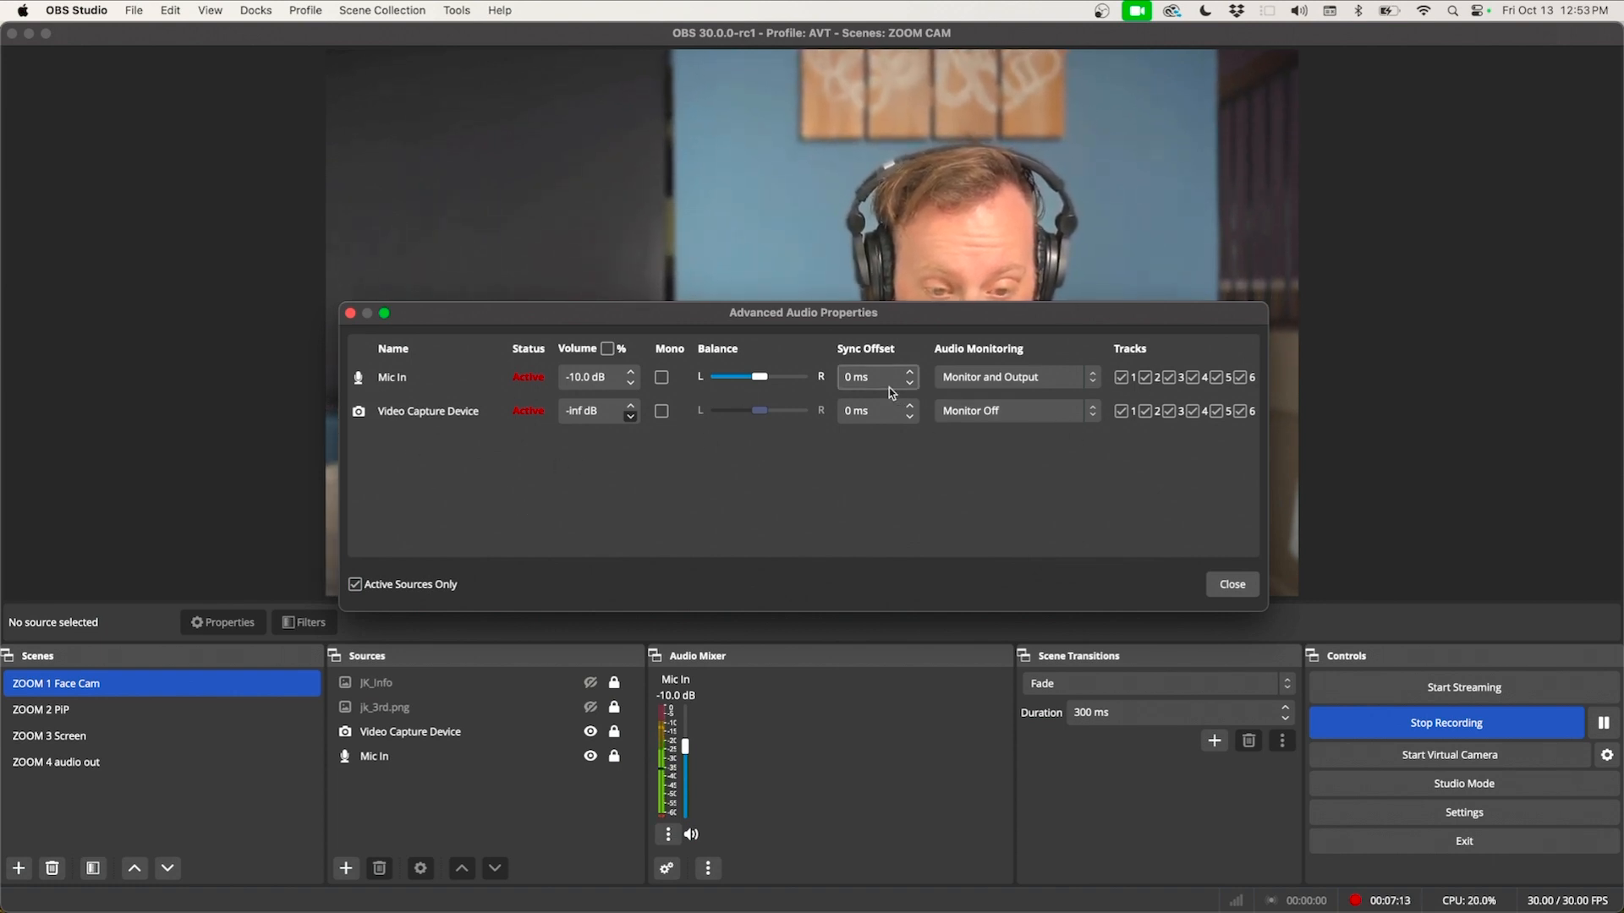
left_click(988, 379)
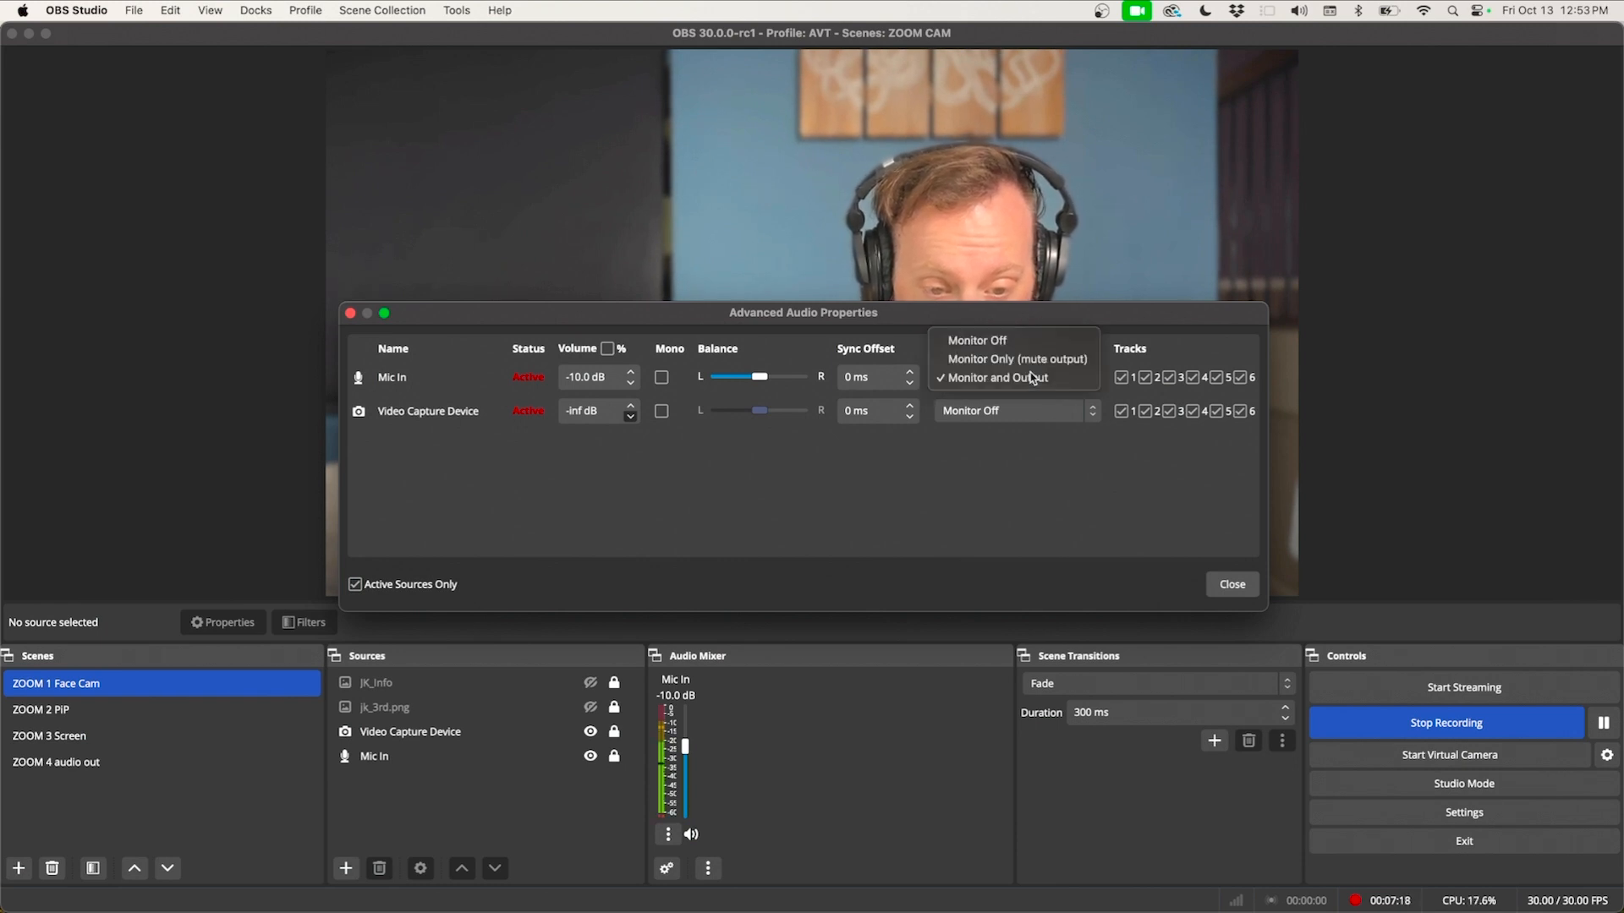
left_click(1025, 468)
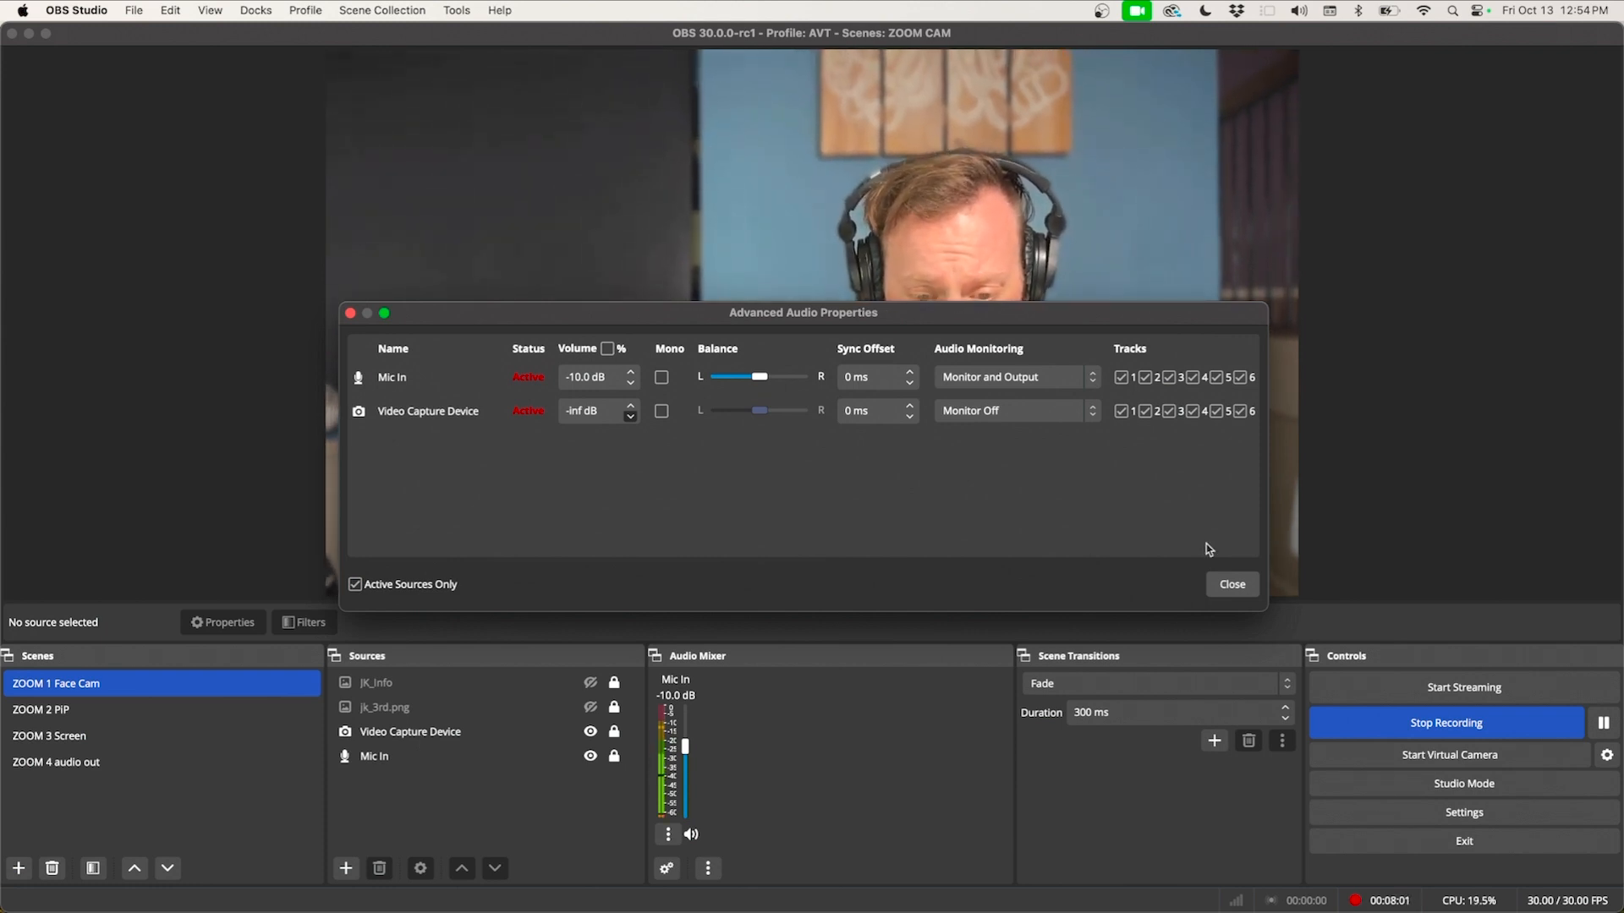
left_click(1233, 585)
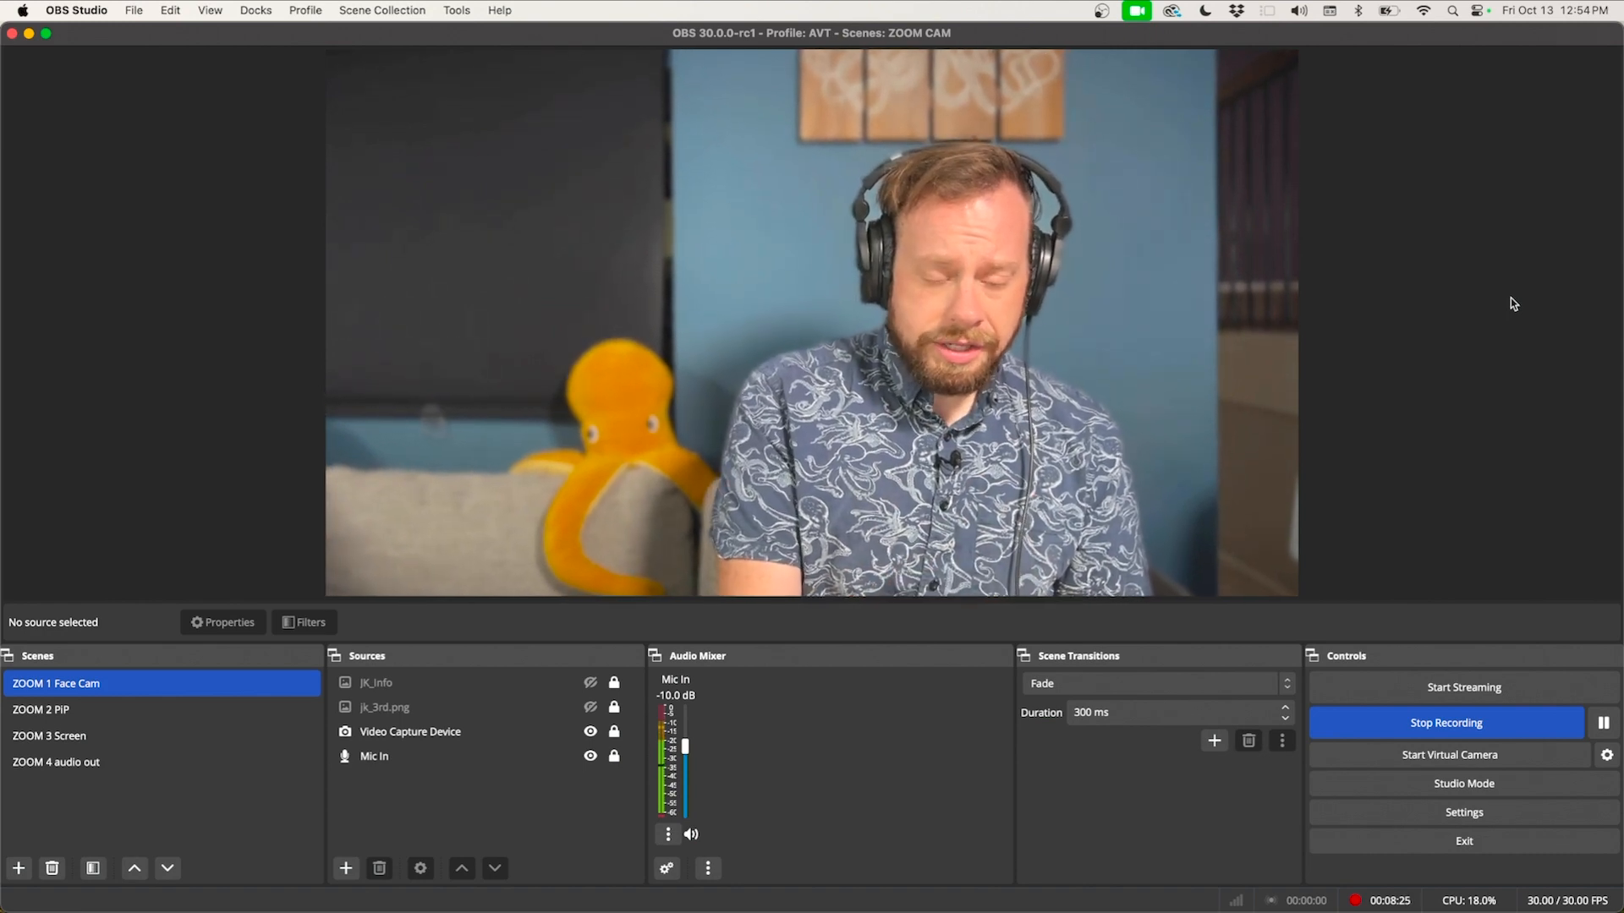
Step: Switch to System Settings and check the iPad rec device among the sound outputs
mouse_move(1296, 909)
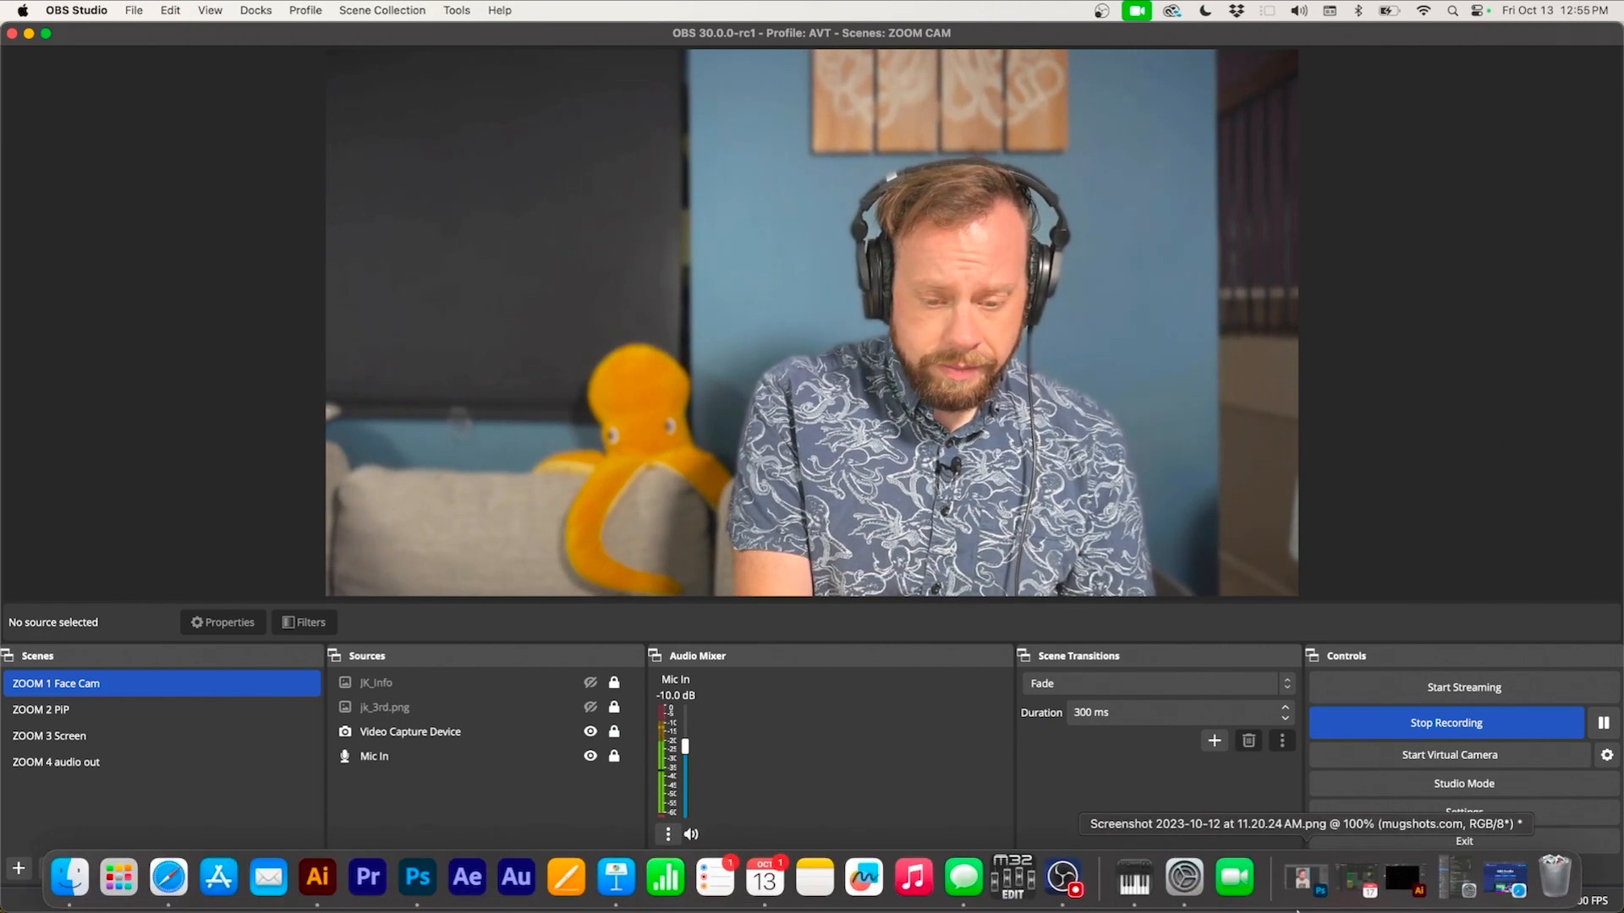
left_click(1193, 878)
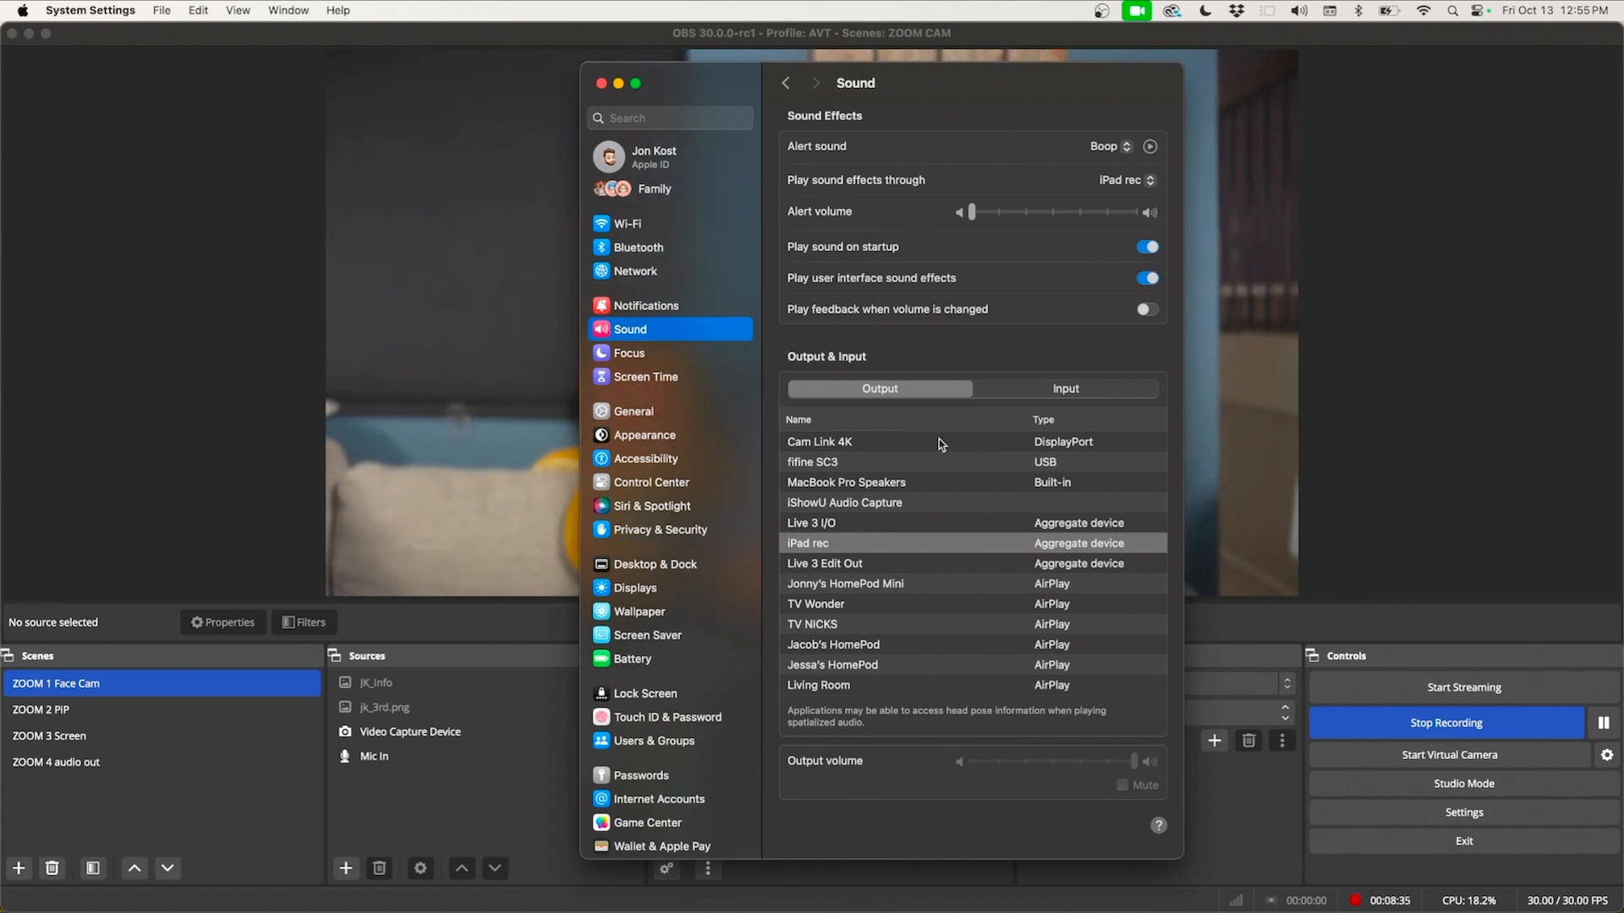
left_click(853, 550)
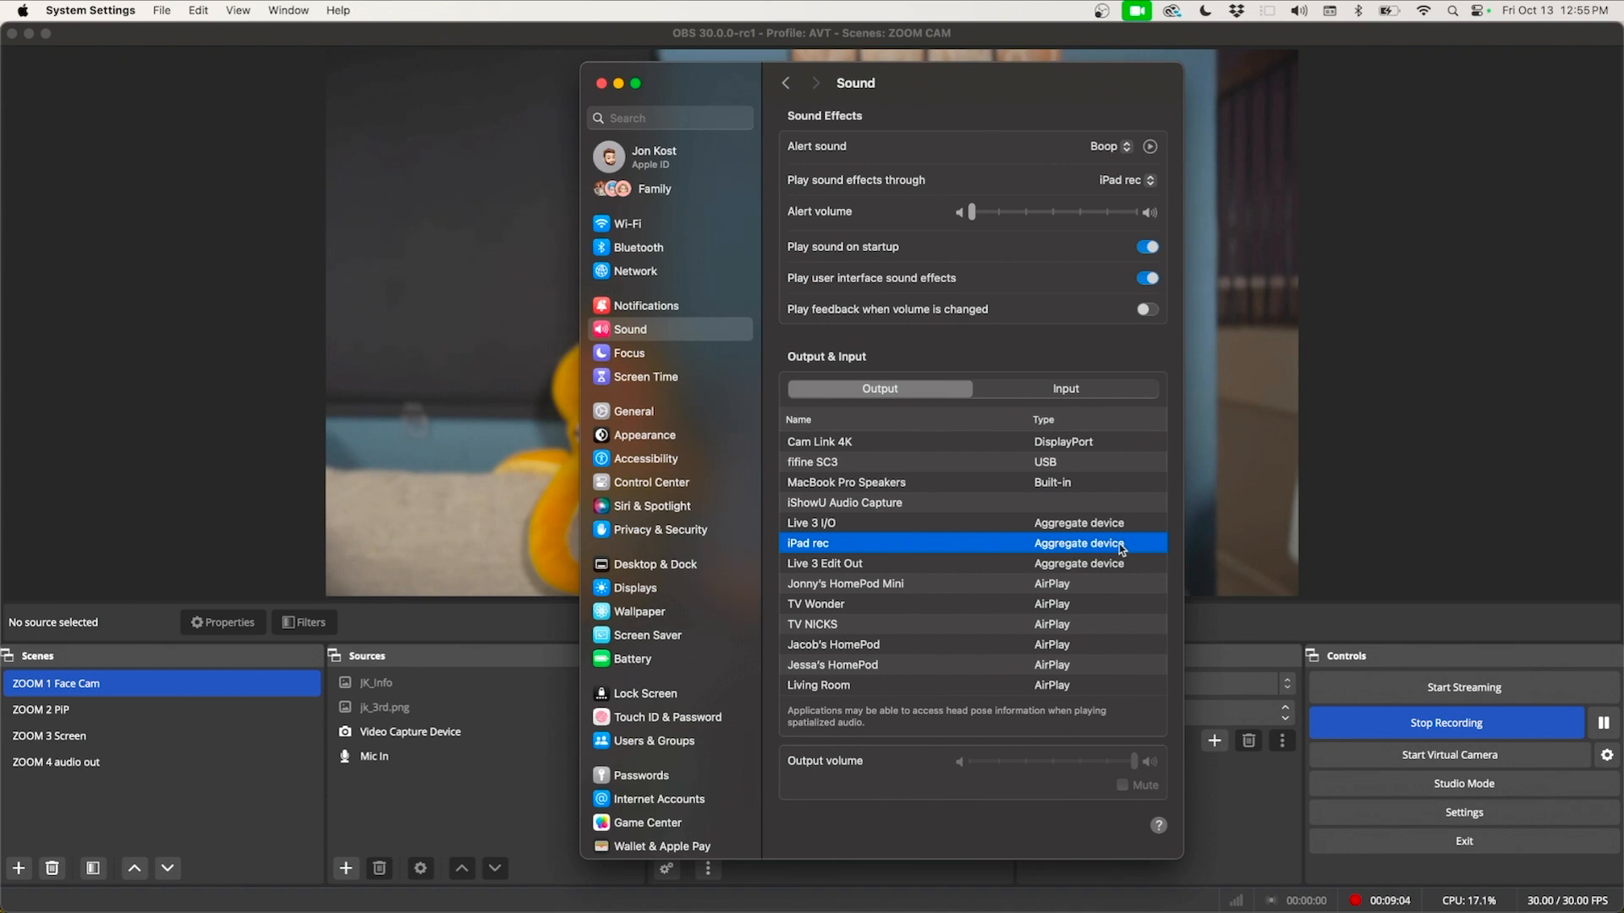
left_click(618, 84)
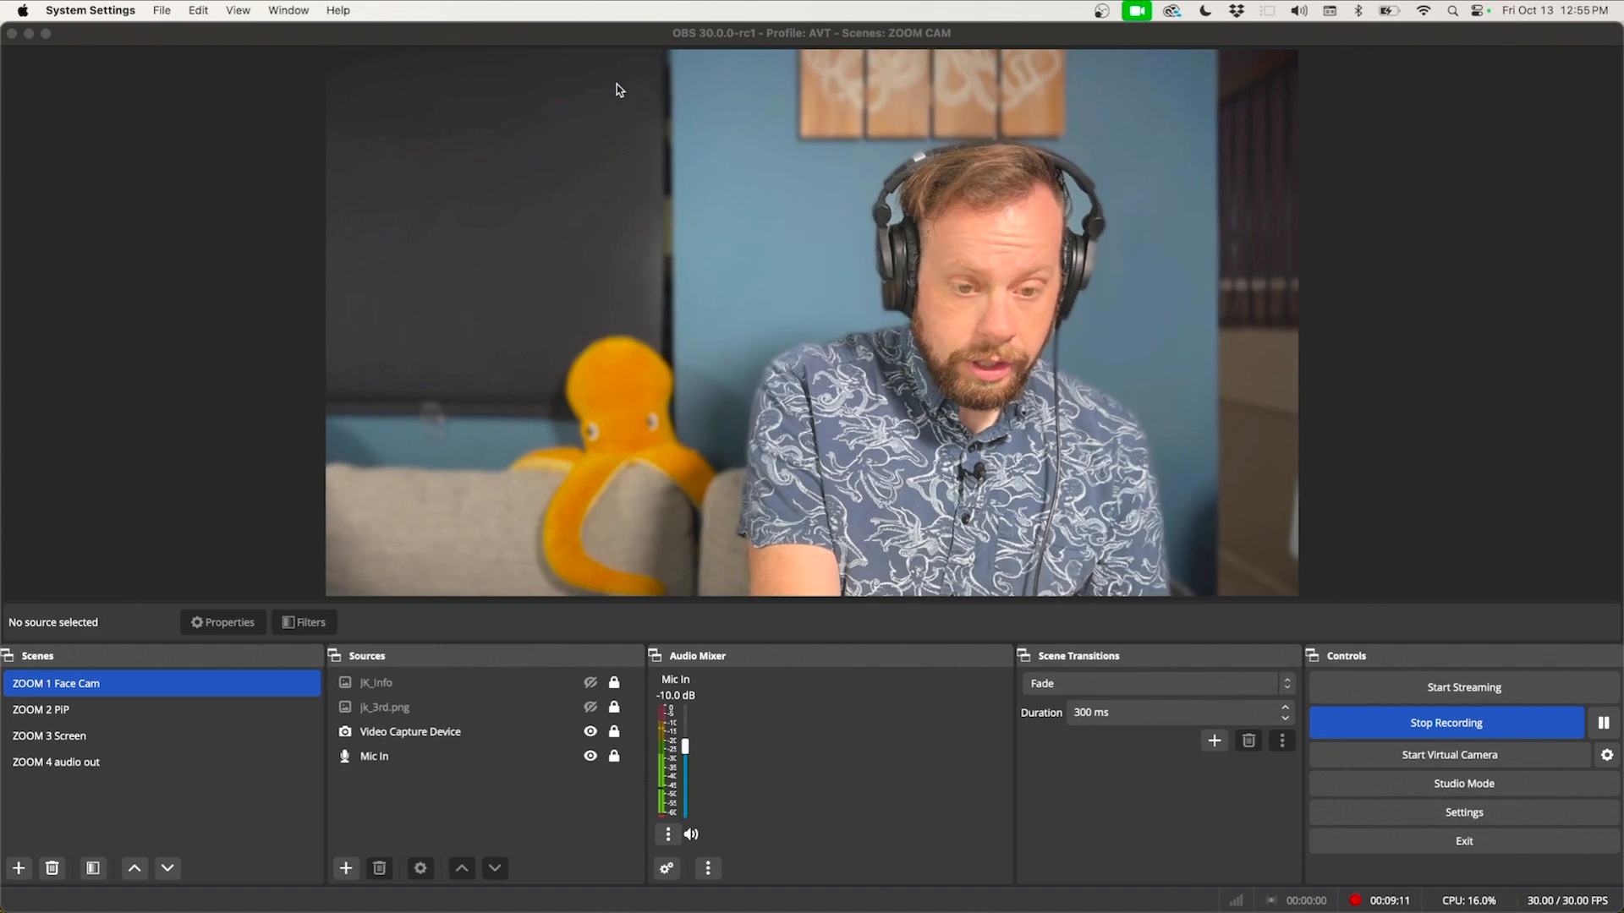
Step: Open Audio MIDI Setup, expand the iPad rec multi-output device and include fifine SC3 in it with drift correction
key("super+space")
type("m")
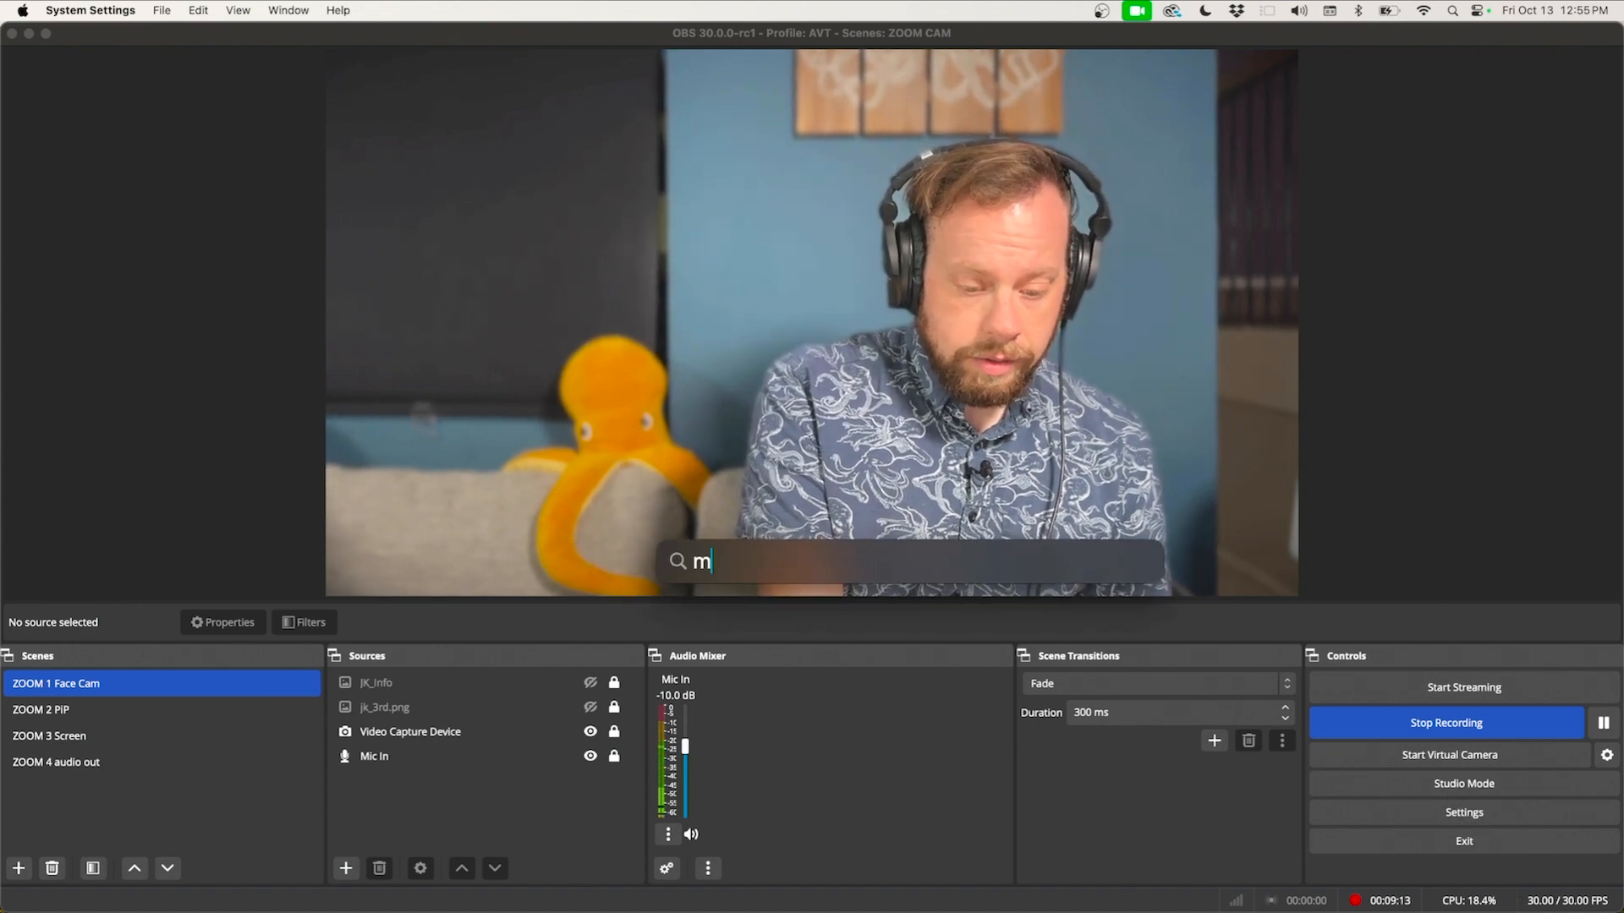
type("idi")
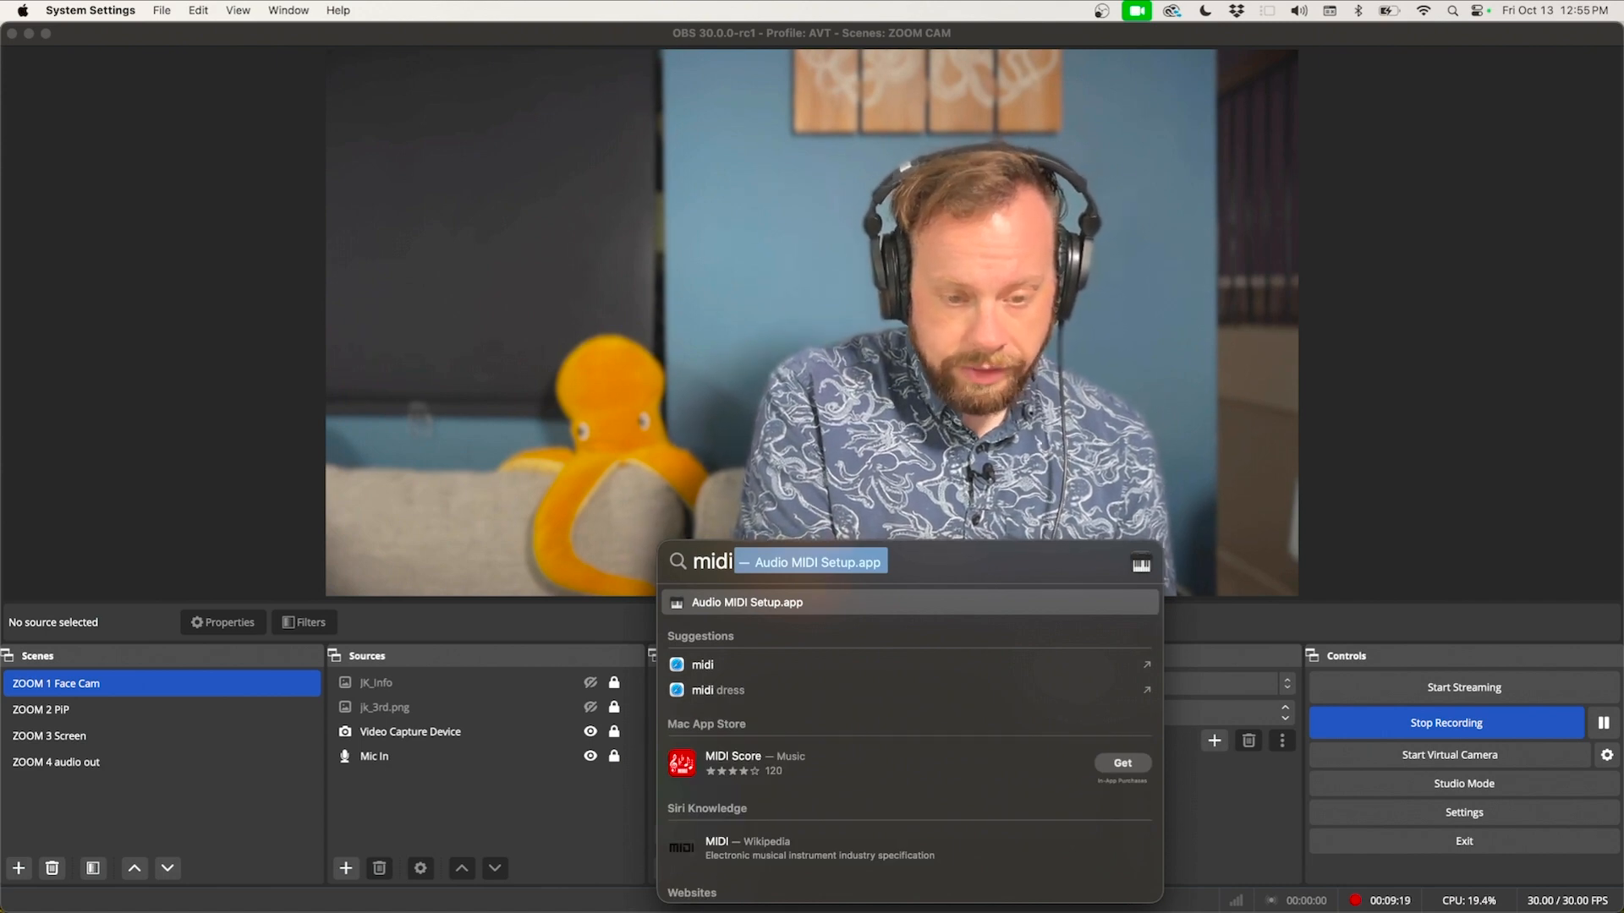
key("Return")
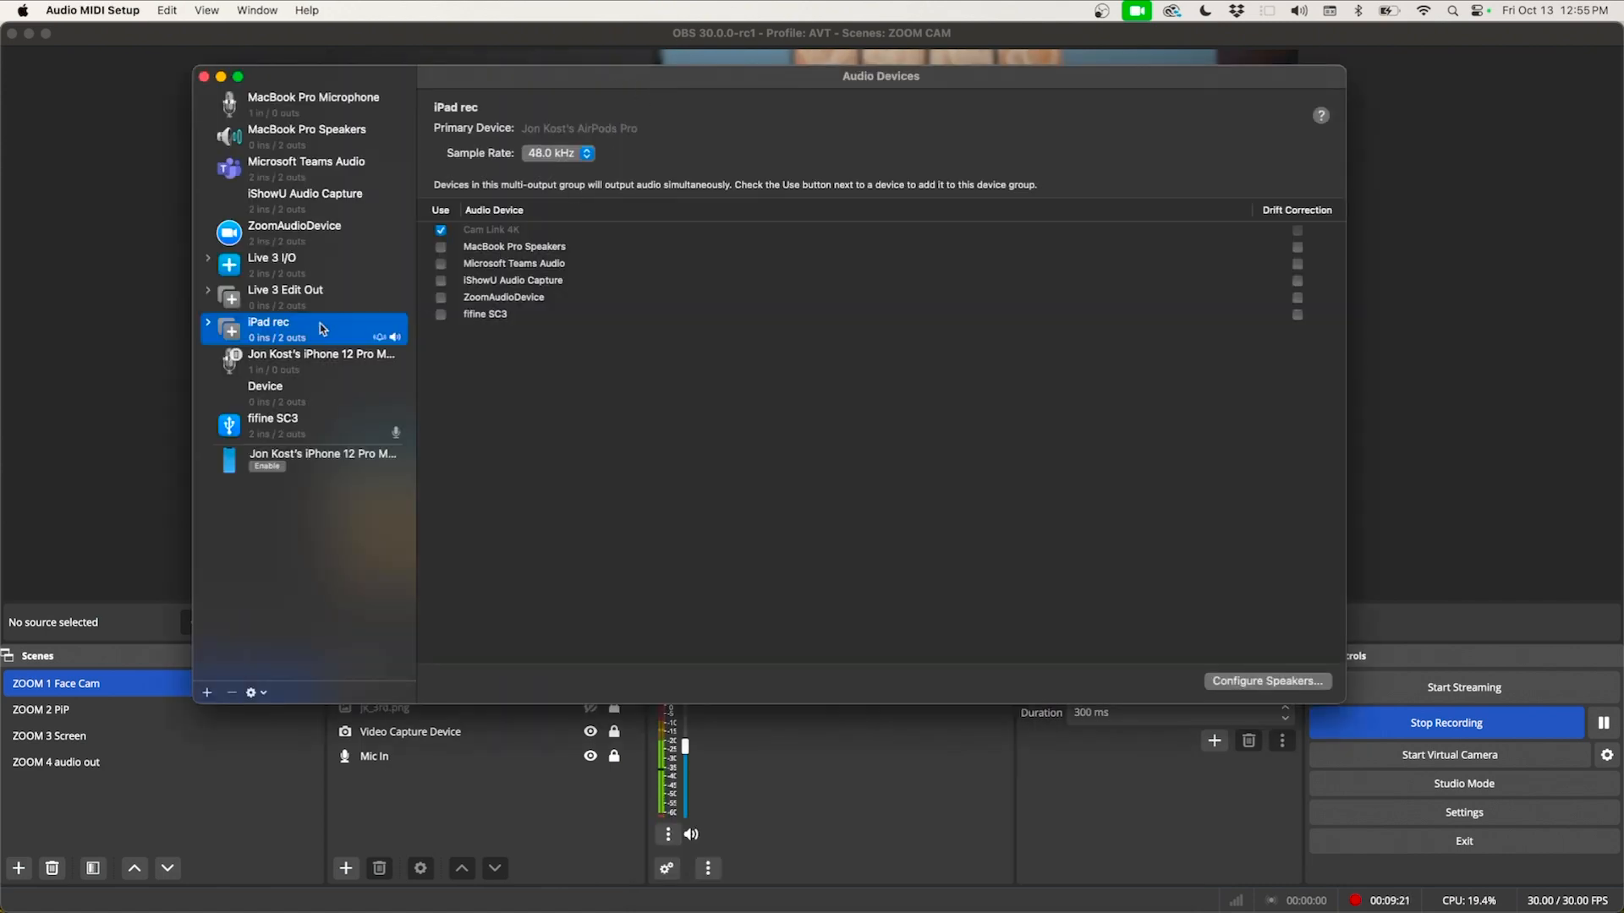
left_click(208, 324)
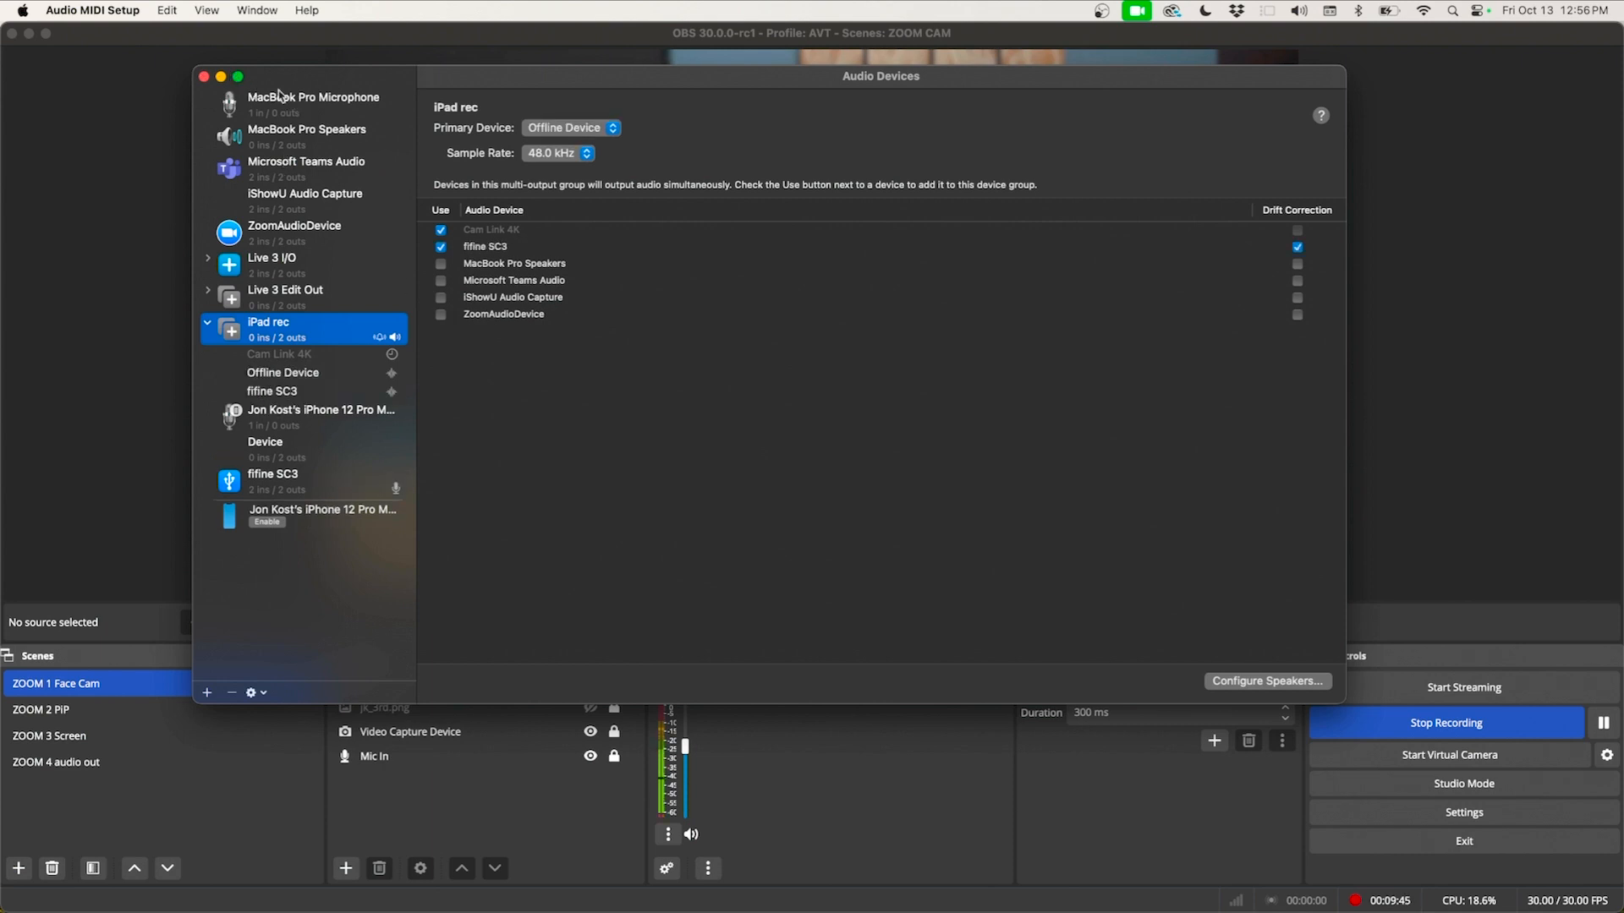
left_click(204, 78)
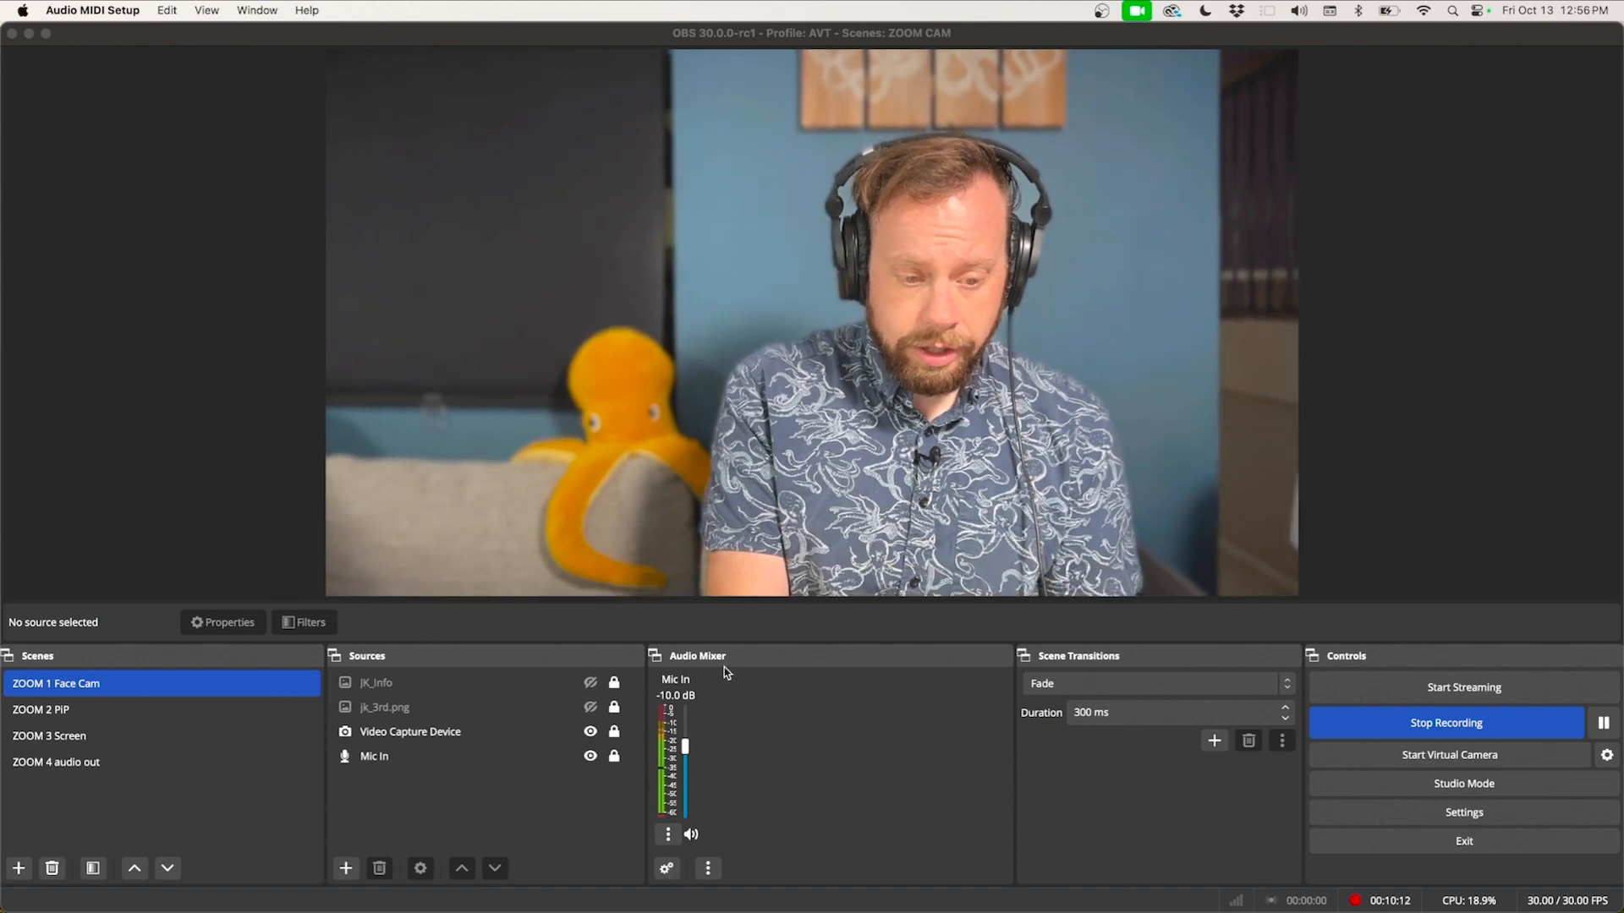
Step: Return to OBS Studio and set Mic In's audio monitoring to Monitor Off in the Advanced Audio Properties
left_click(668, 869)
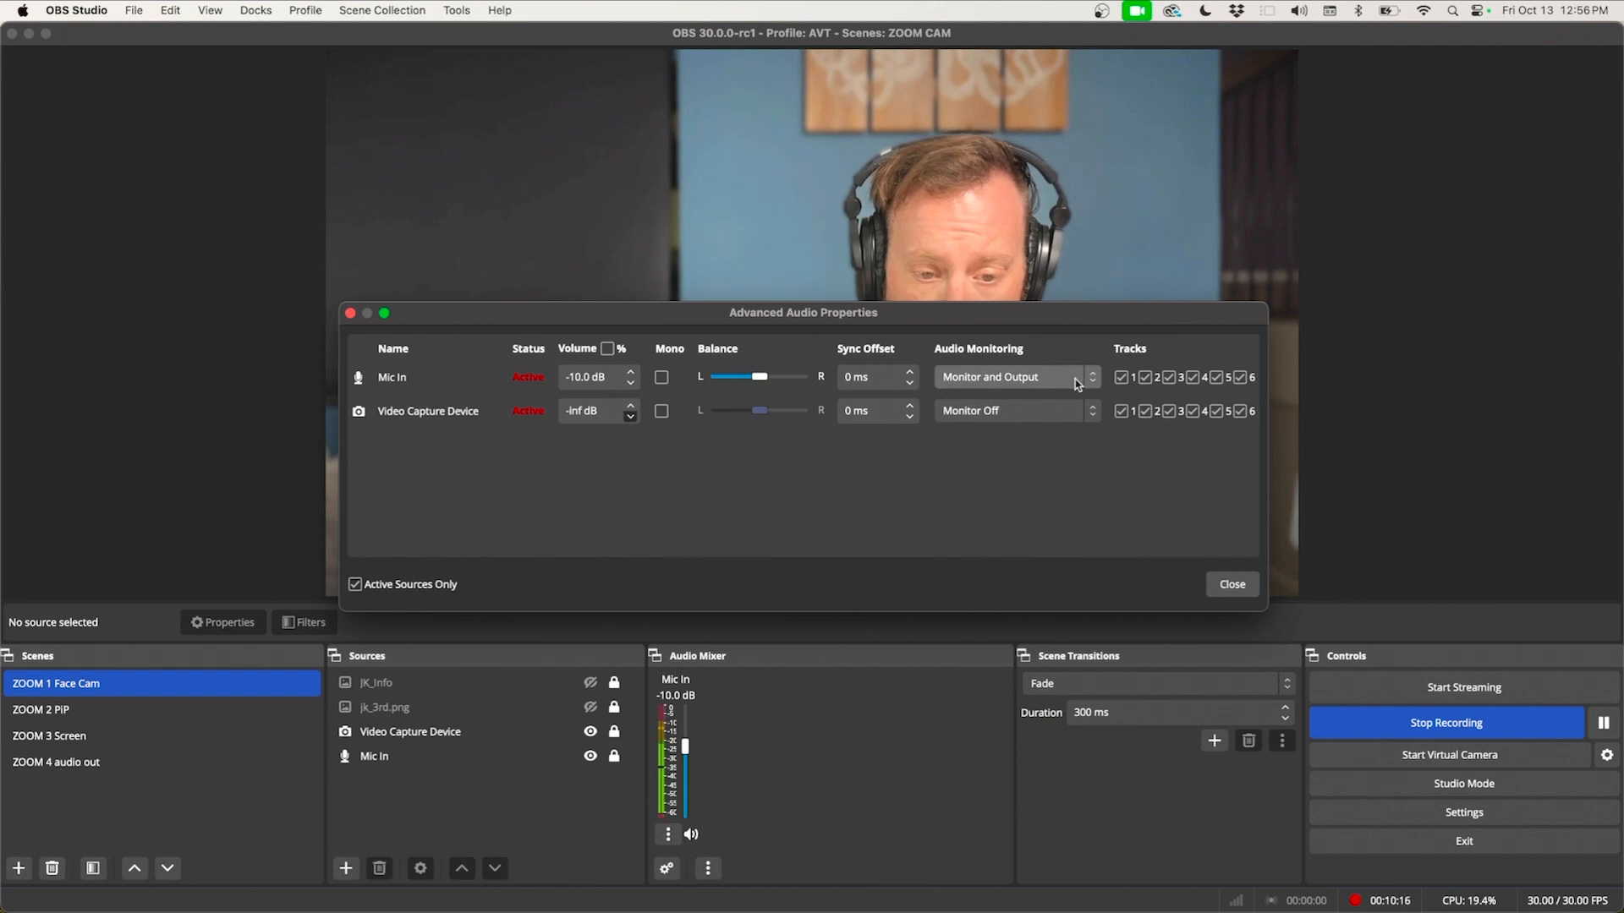
left_click(1015, 378)
left_click(1048, 340)
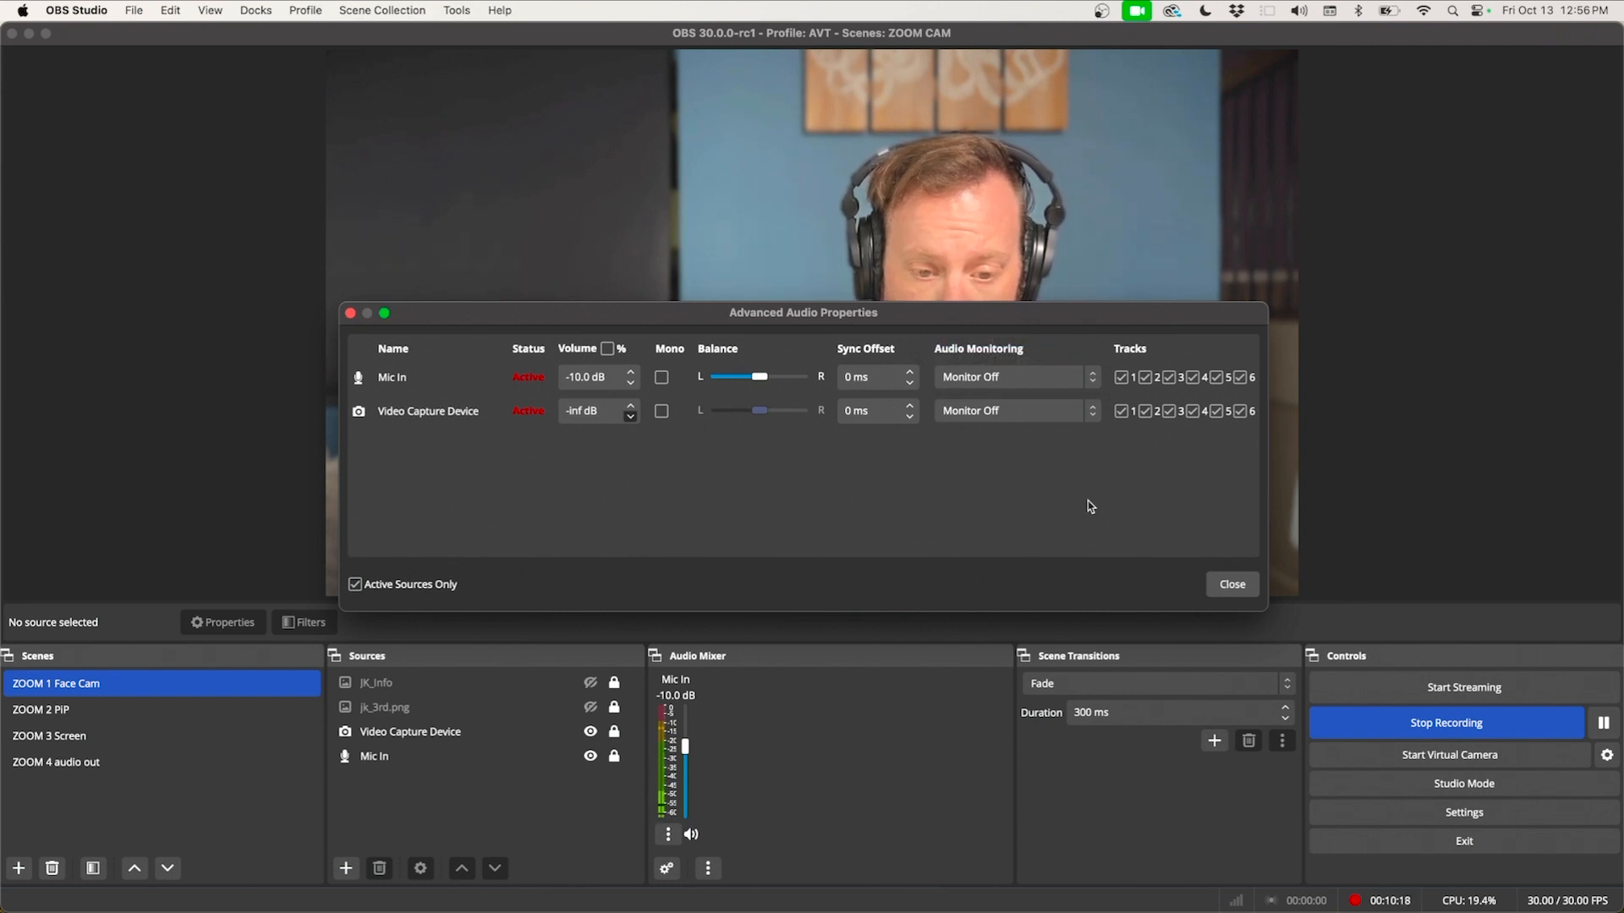
left_click(1232, 584)
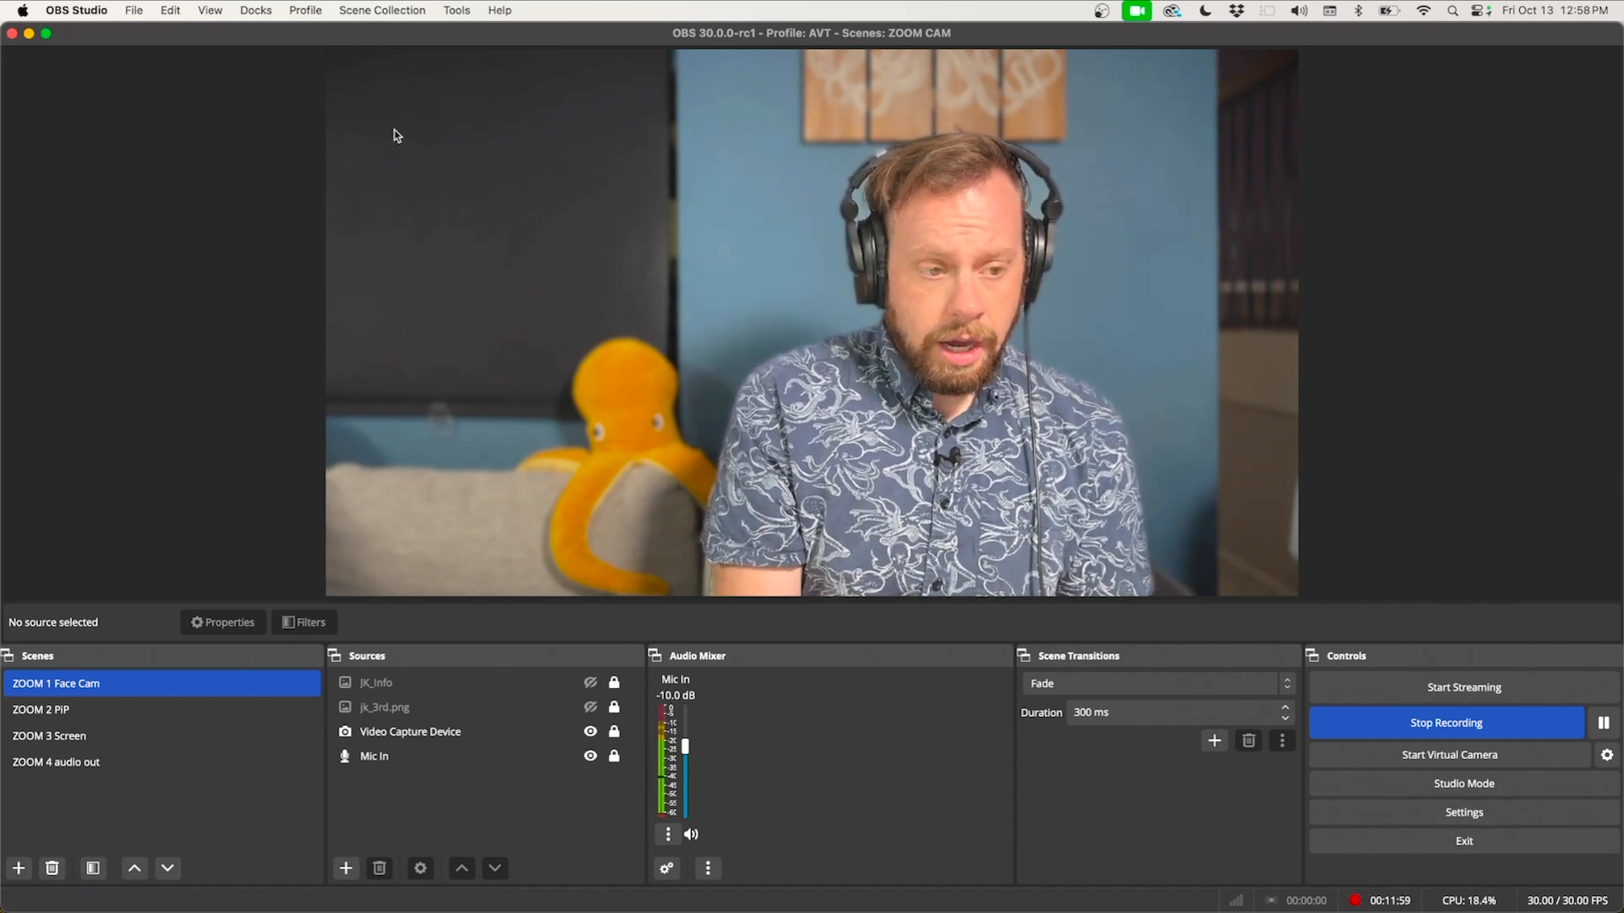
Step: Open the OBS settings and look through the Stream, Output and Audio pages
left_click(76, 10)
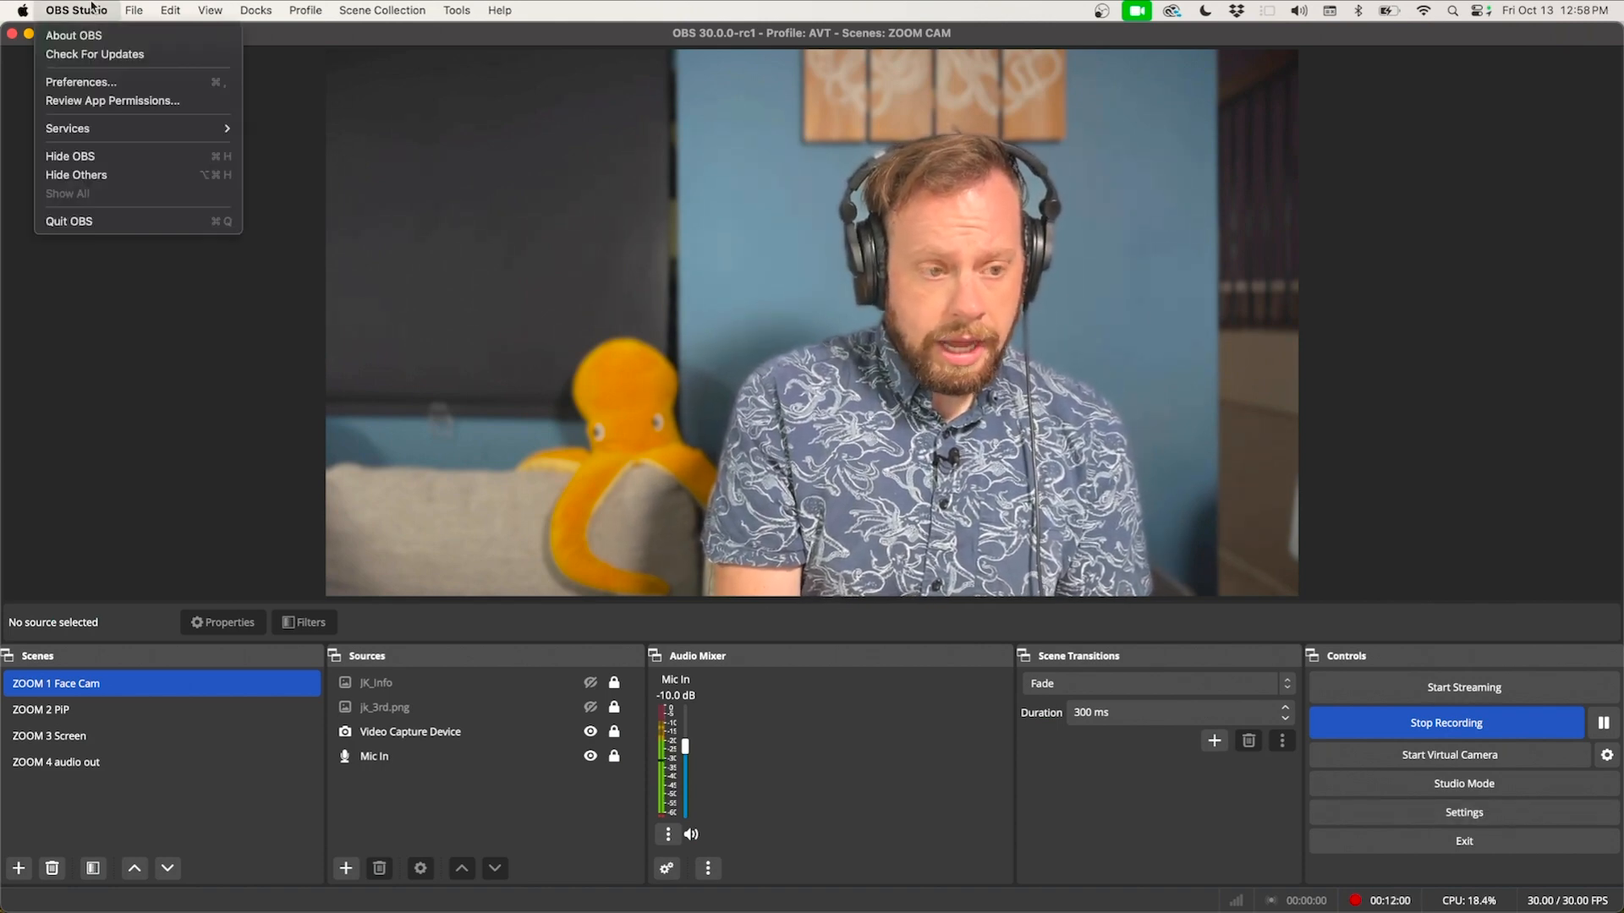
left_click(83, 84)
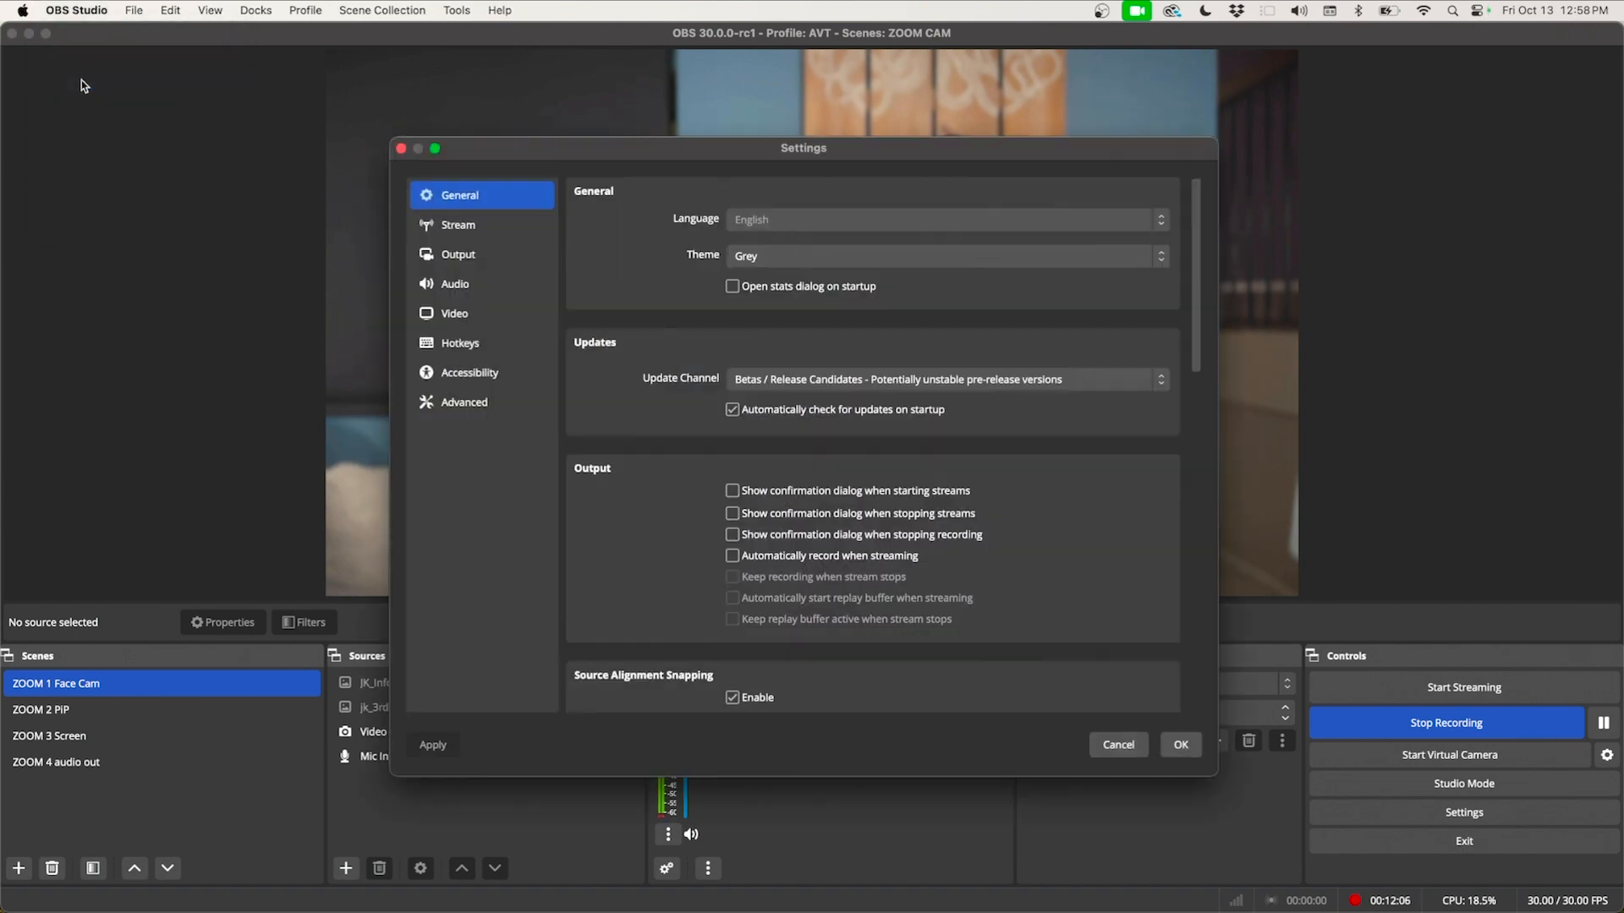
left_click(461, 226)
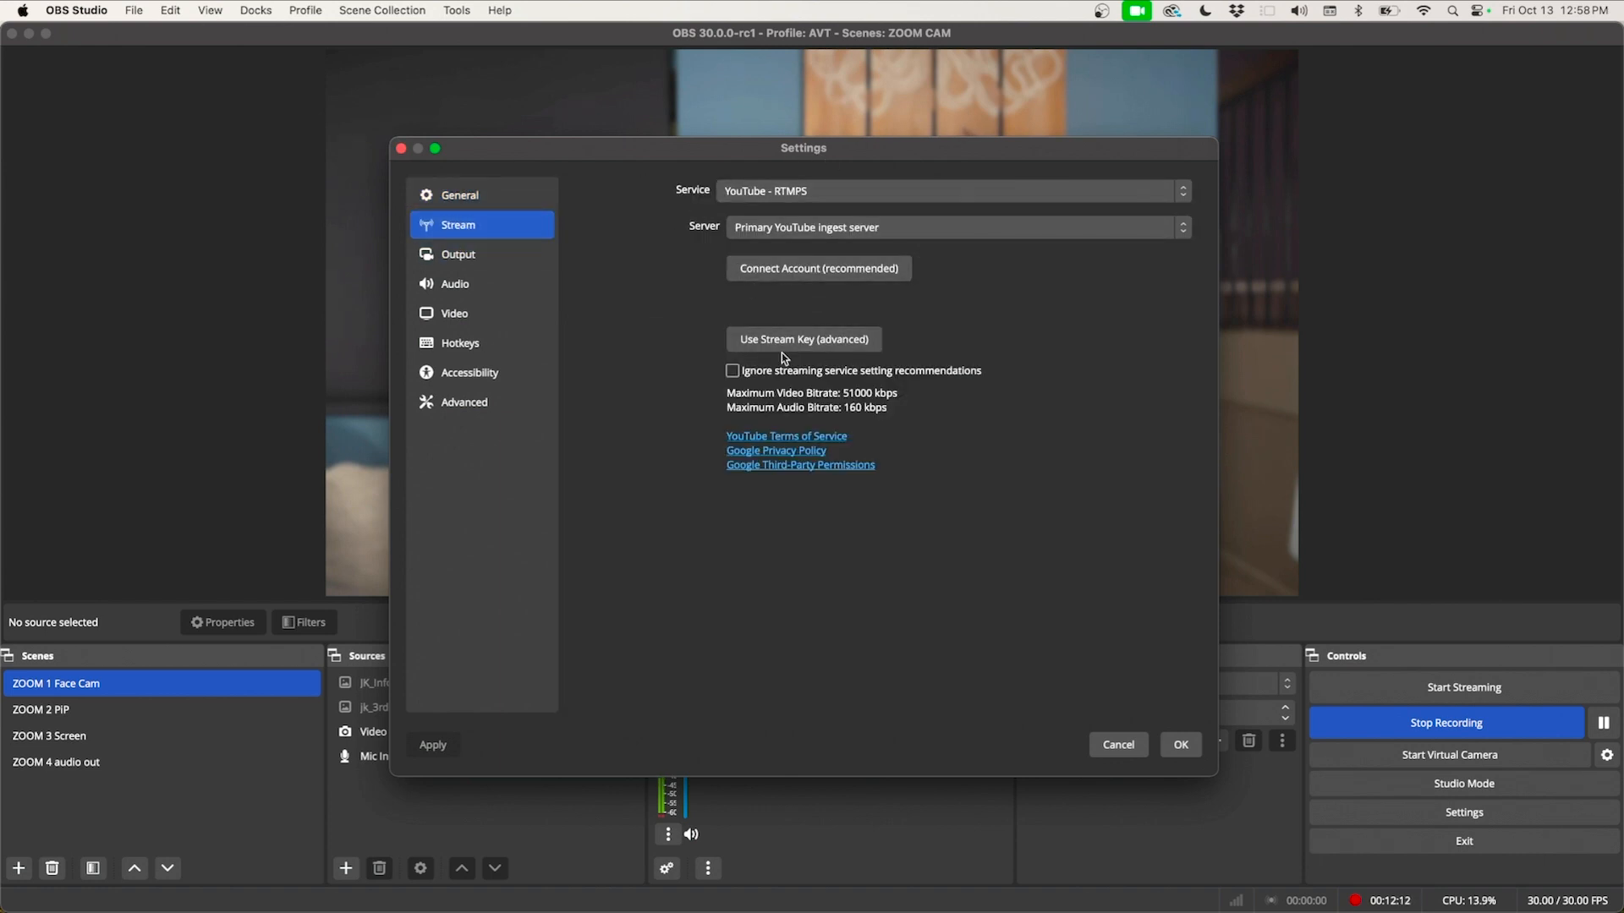
left_click(467, 255)
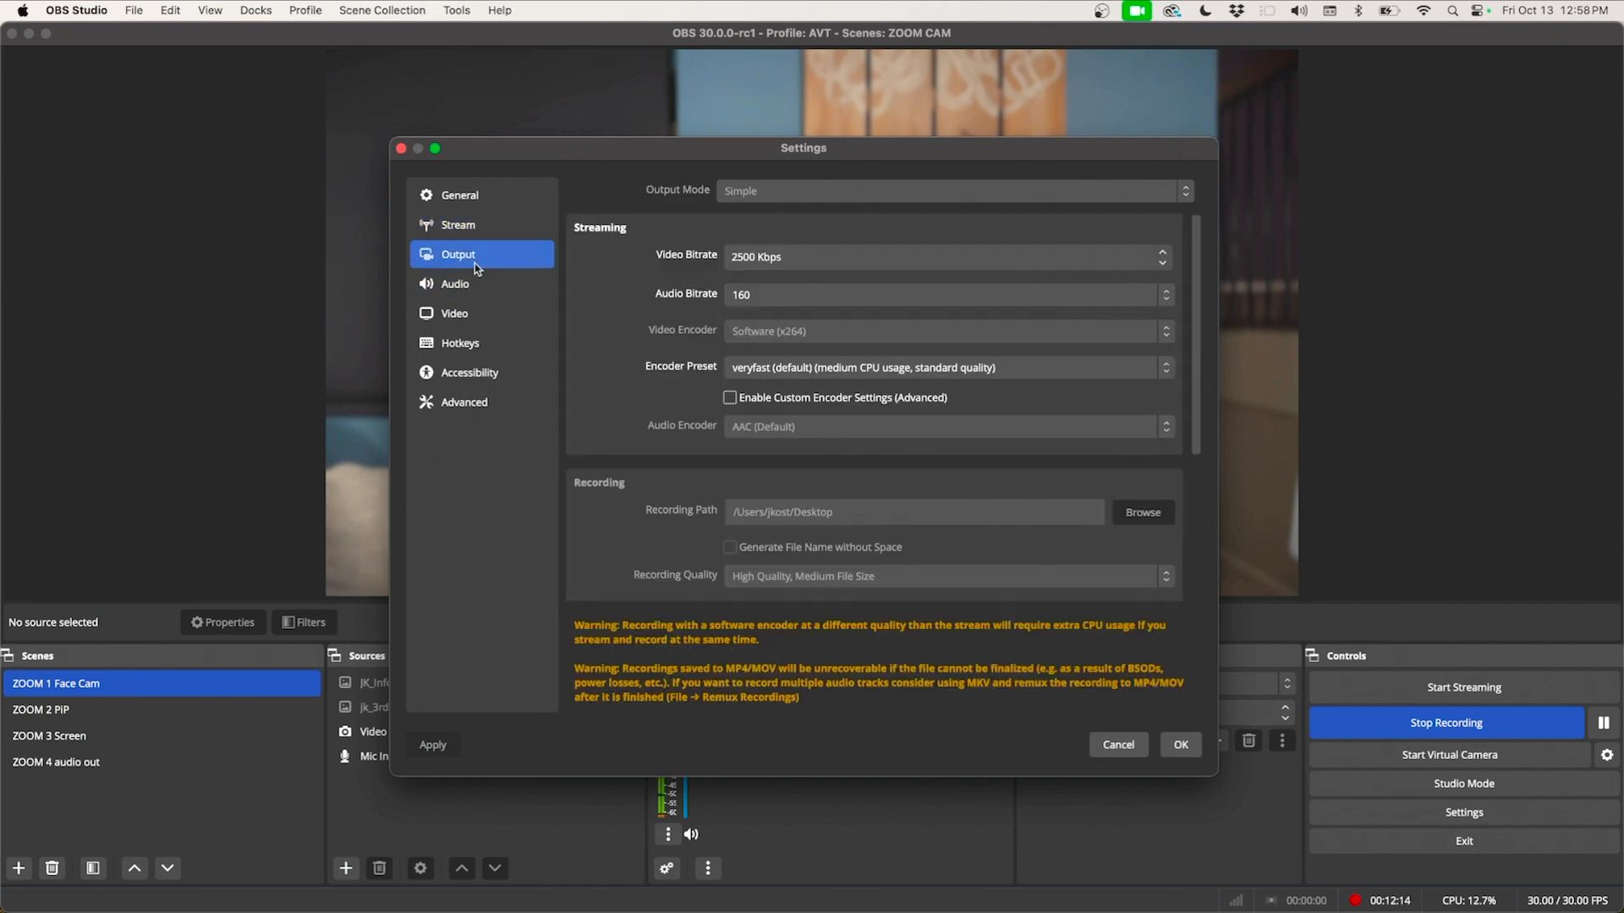
left_click(472, 283)
Step: In the Hotkeys settings, assign Option+X to both Show and Hide 'JK_Info' for the ZOOM 1 Face Cam scene
left_click(466, 341)
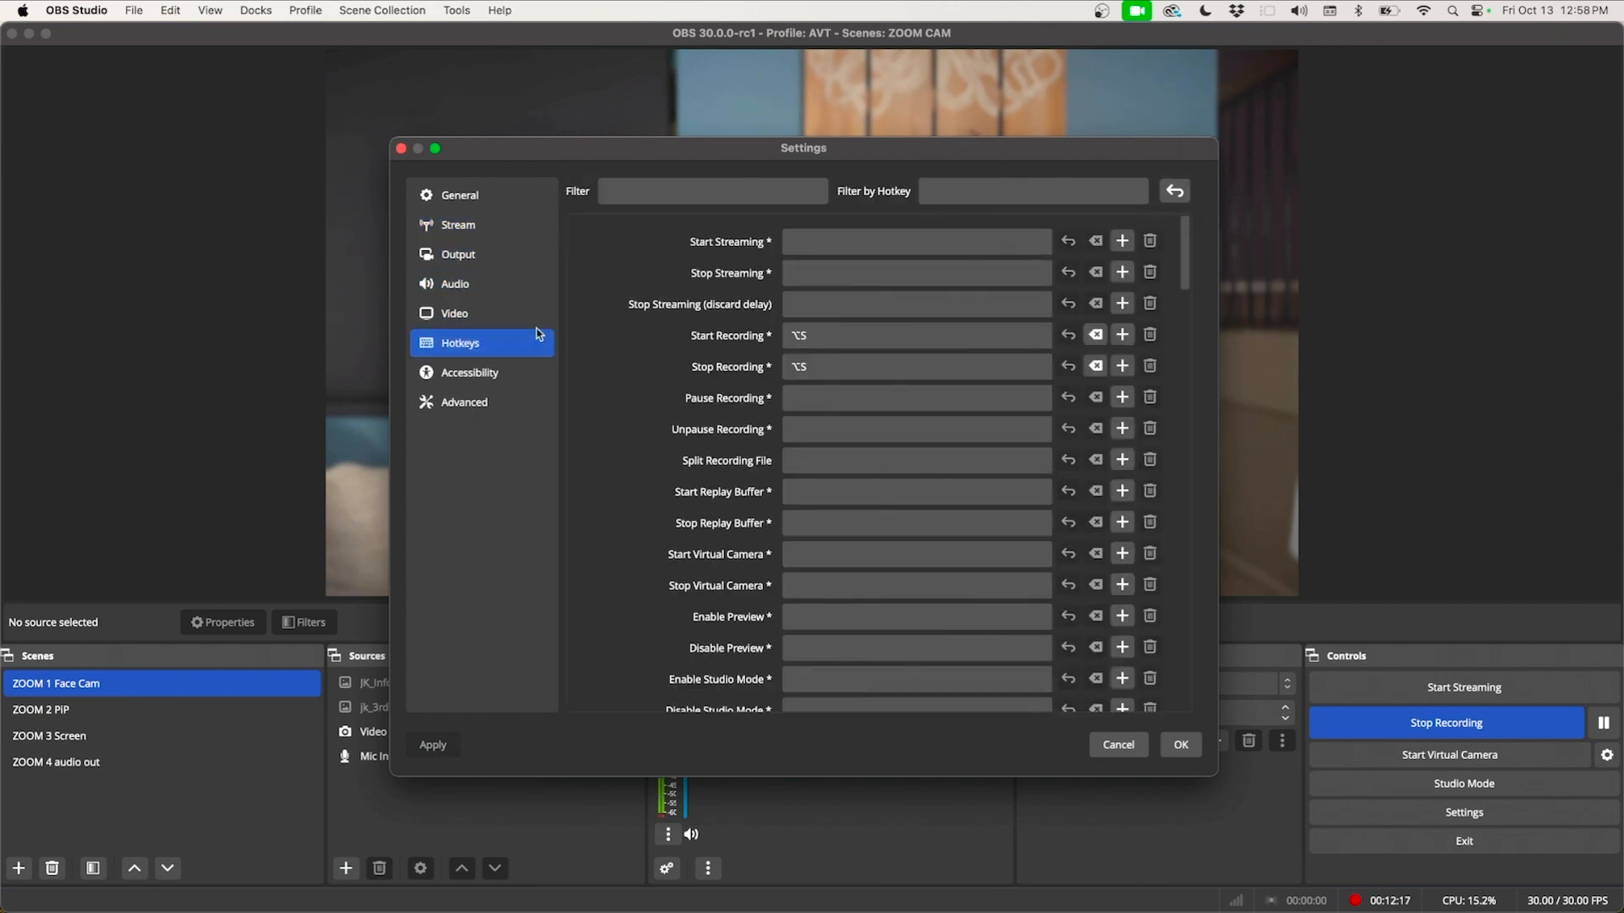
mouse_move(706, 359)
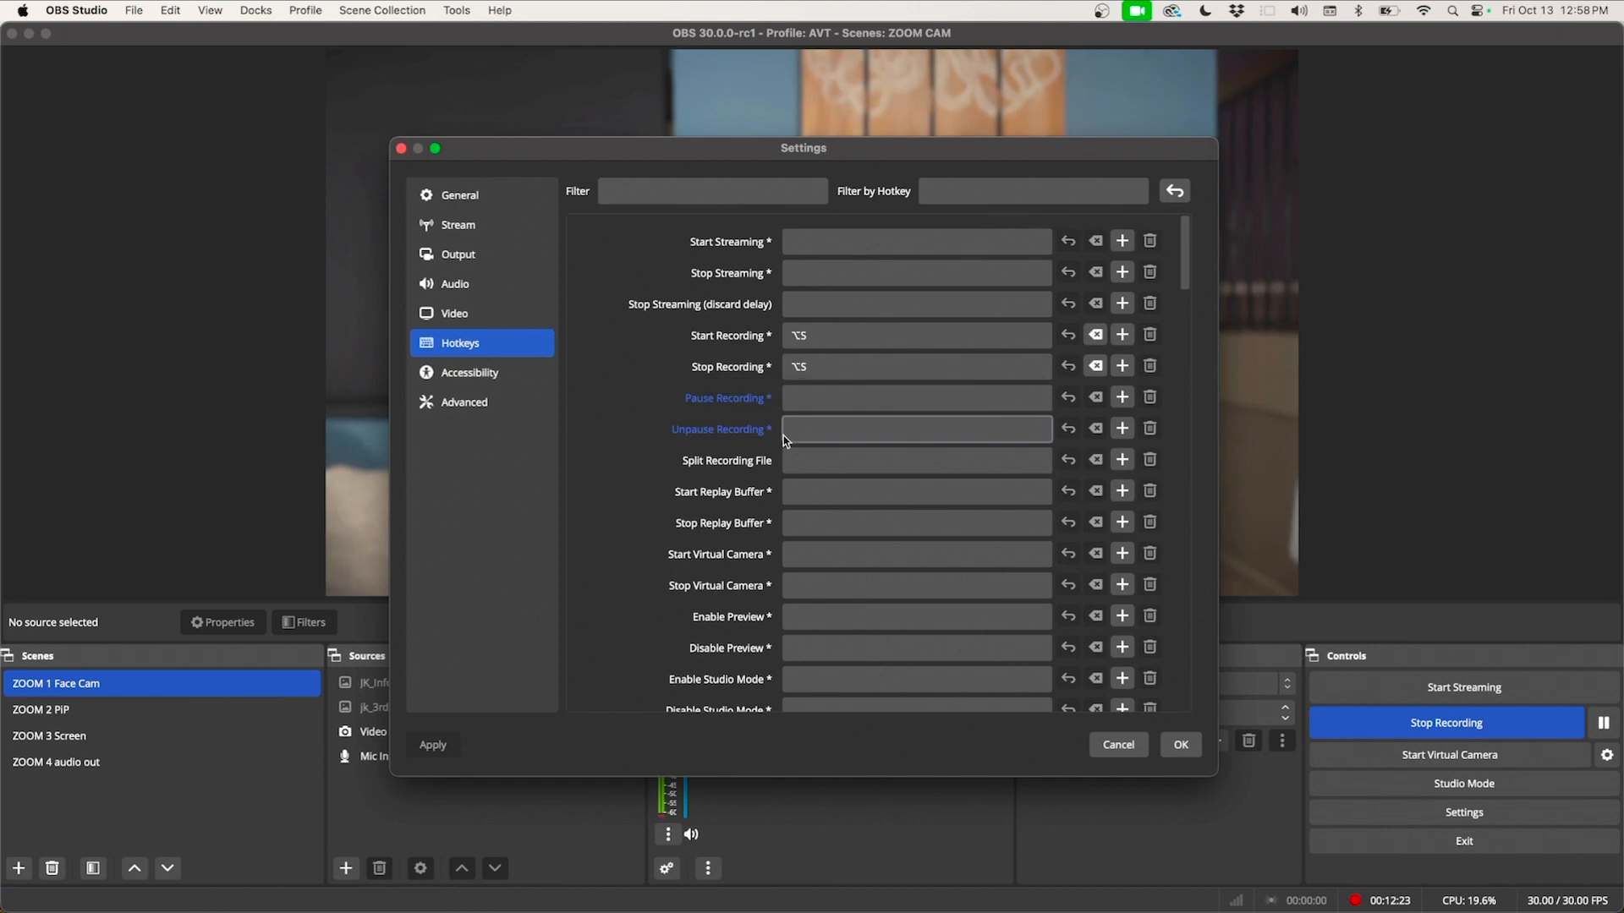
scroll(783, 435, "down", 1)
scroll(783, 435, "down", 5)
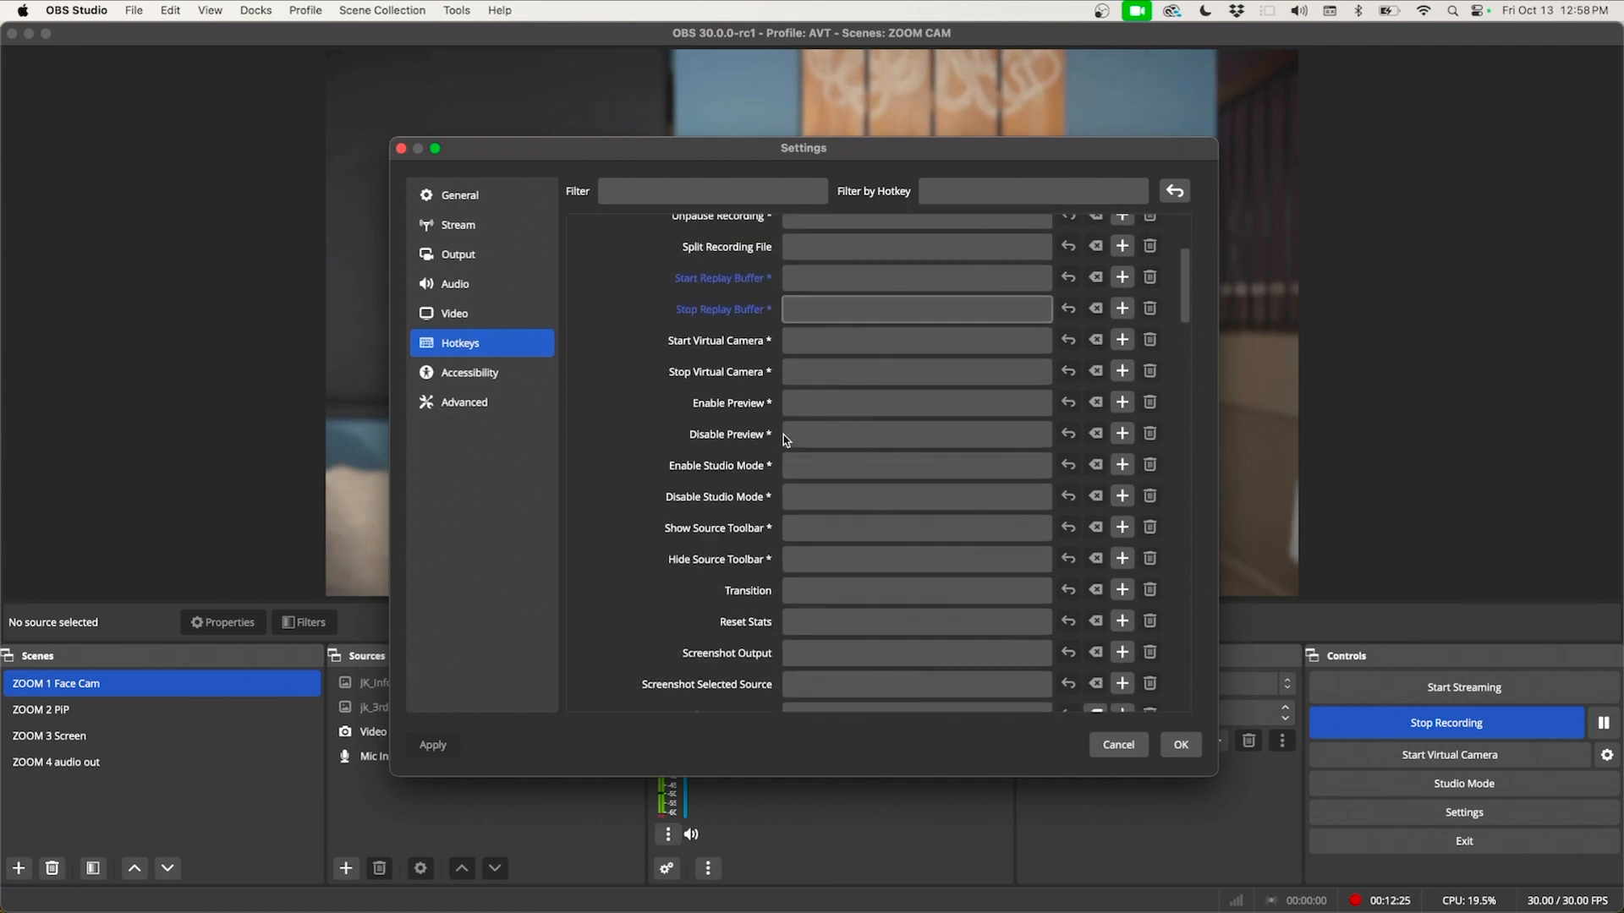
scroll(783, 435, "down", 8)
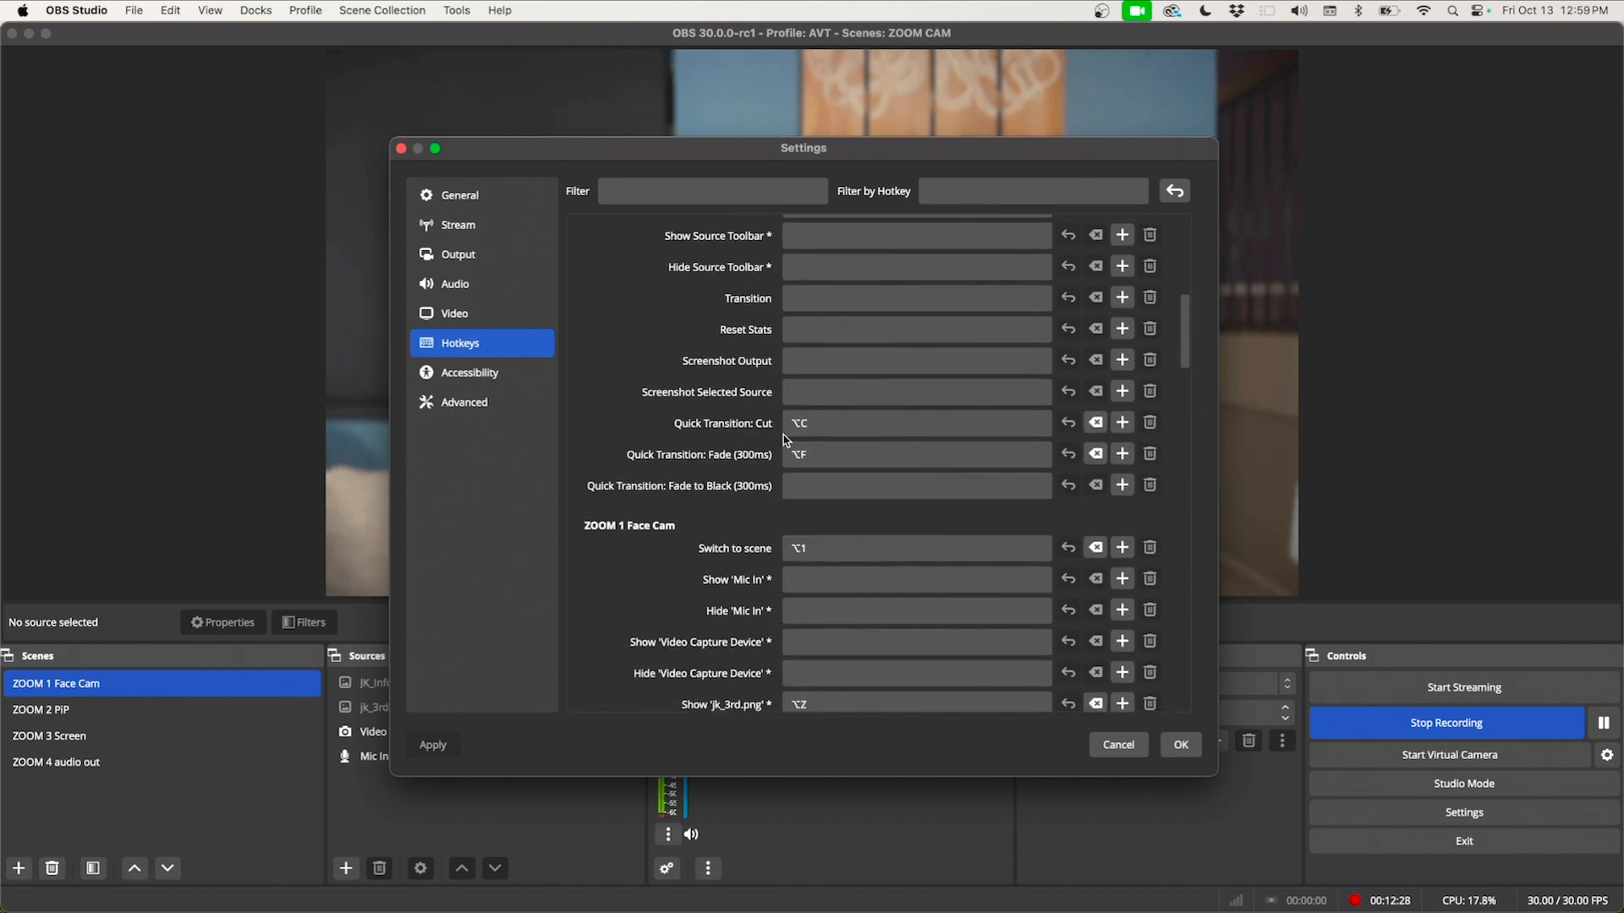
scroll(783, 435, "down", 5)
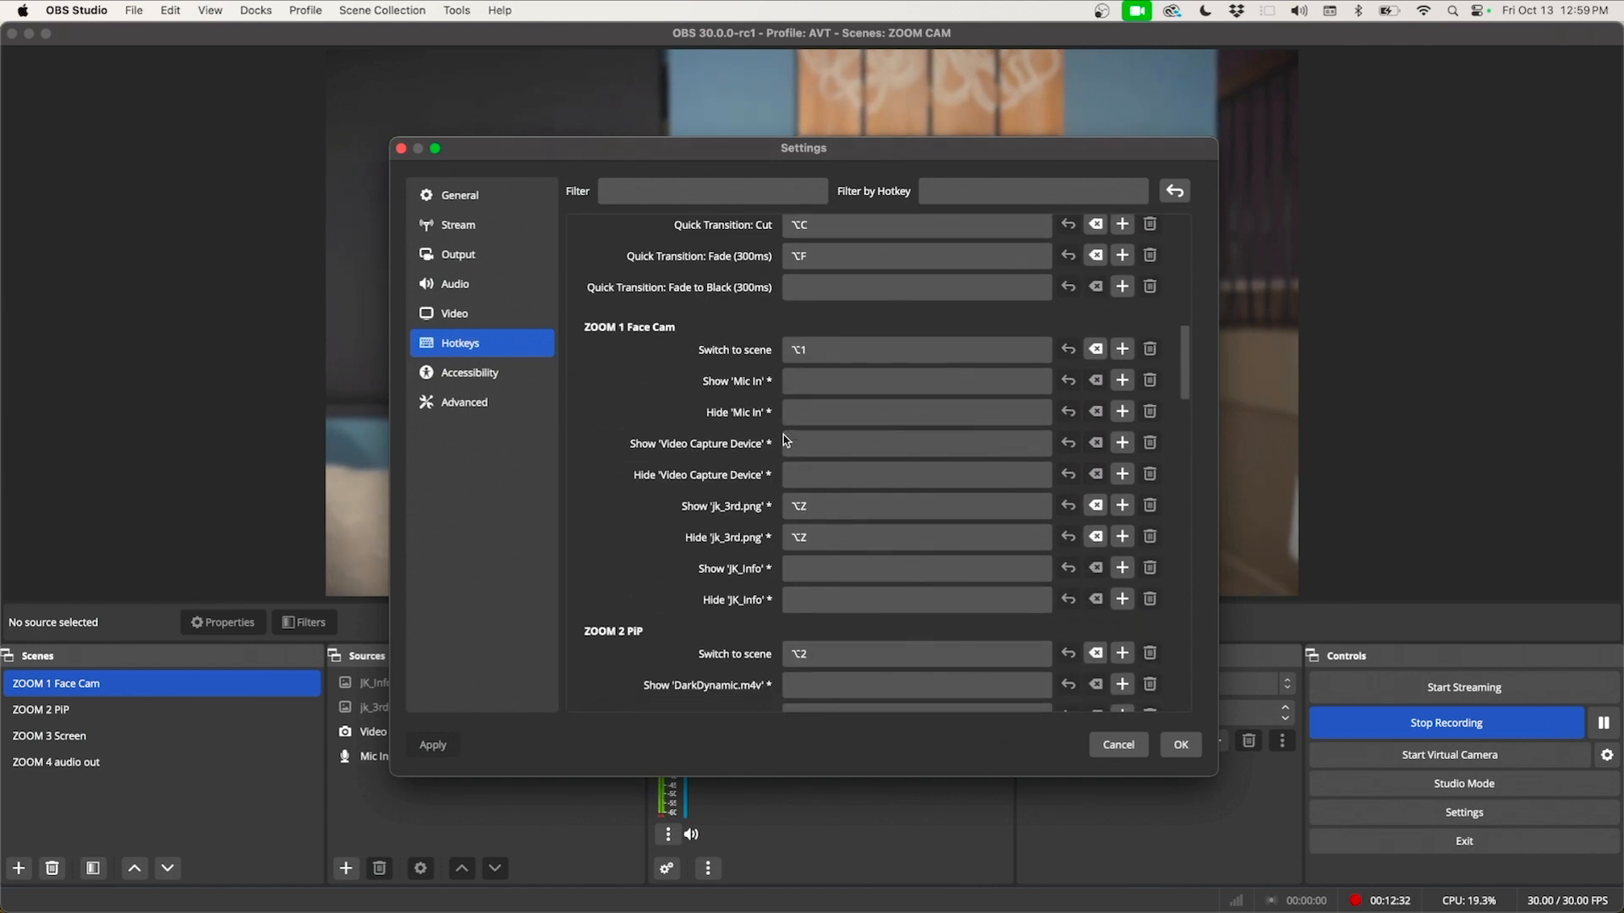
scroll(783, 435, "down", 4)
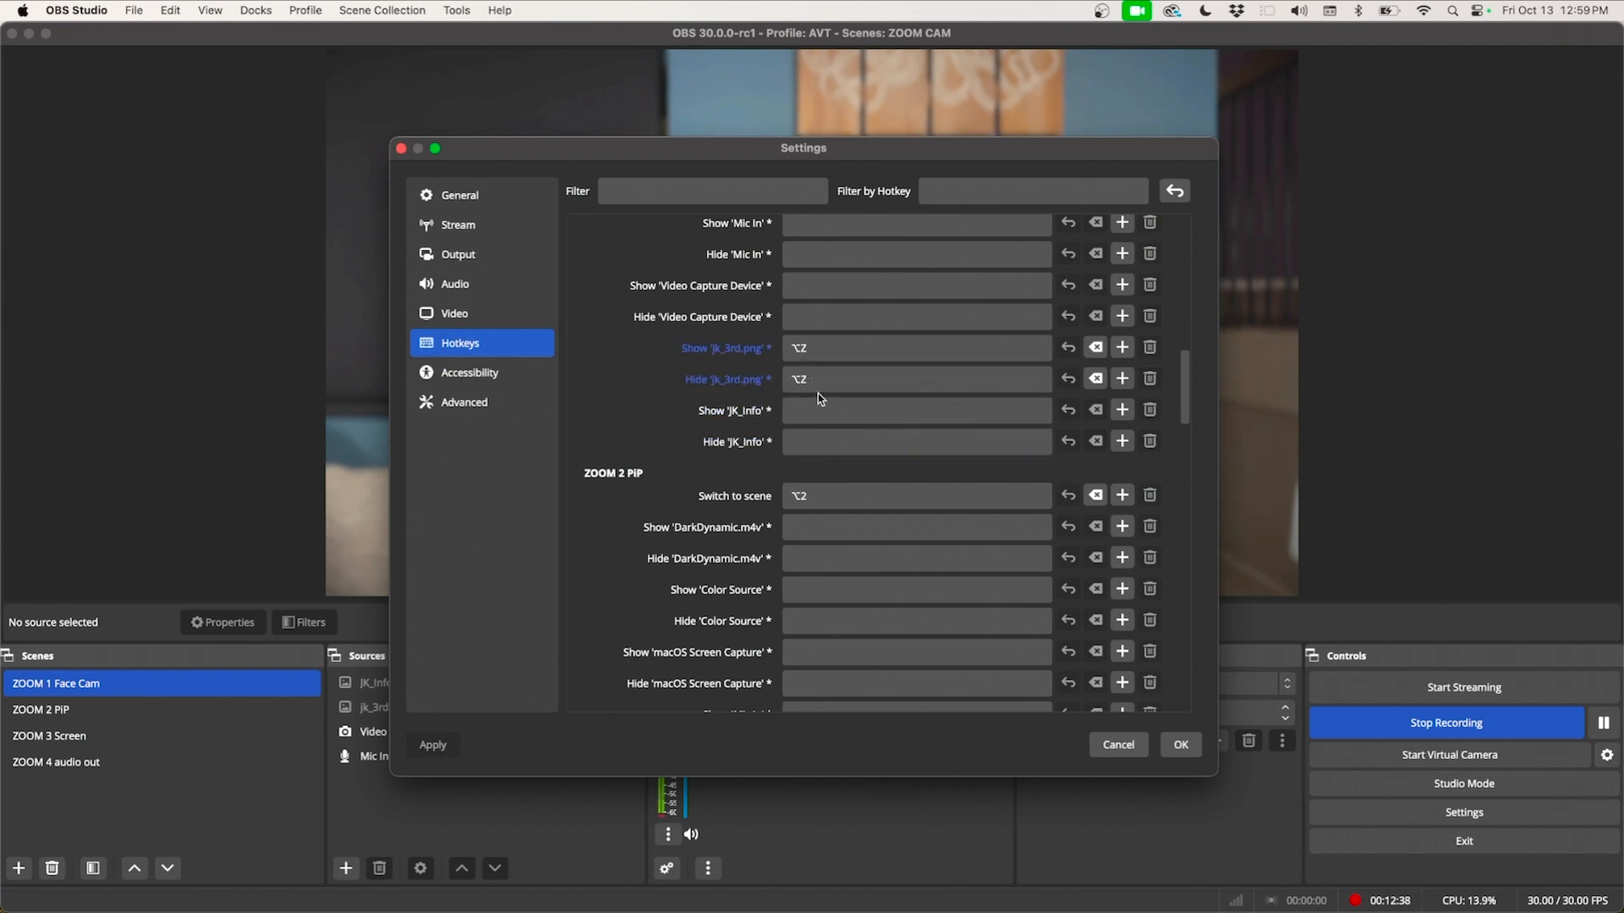
left_click(808, 414)
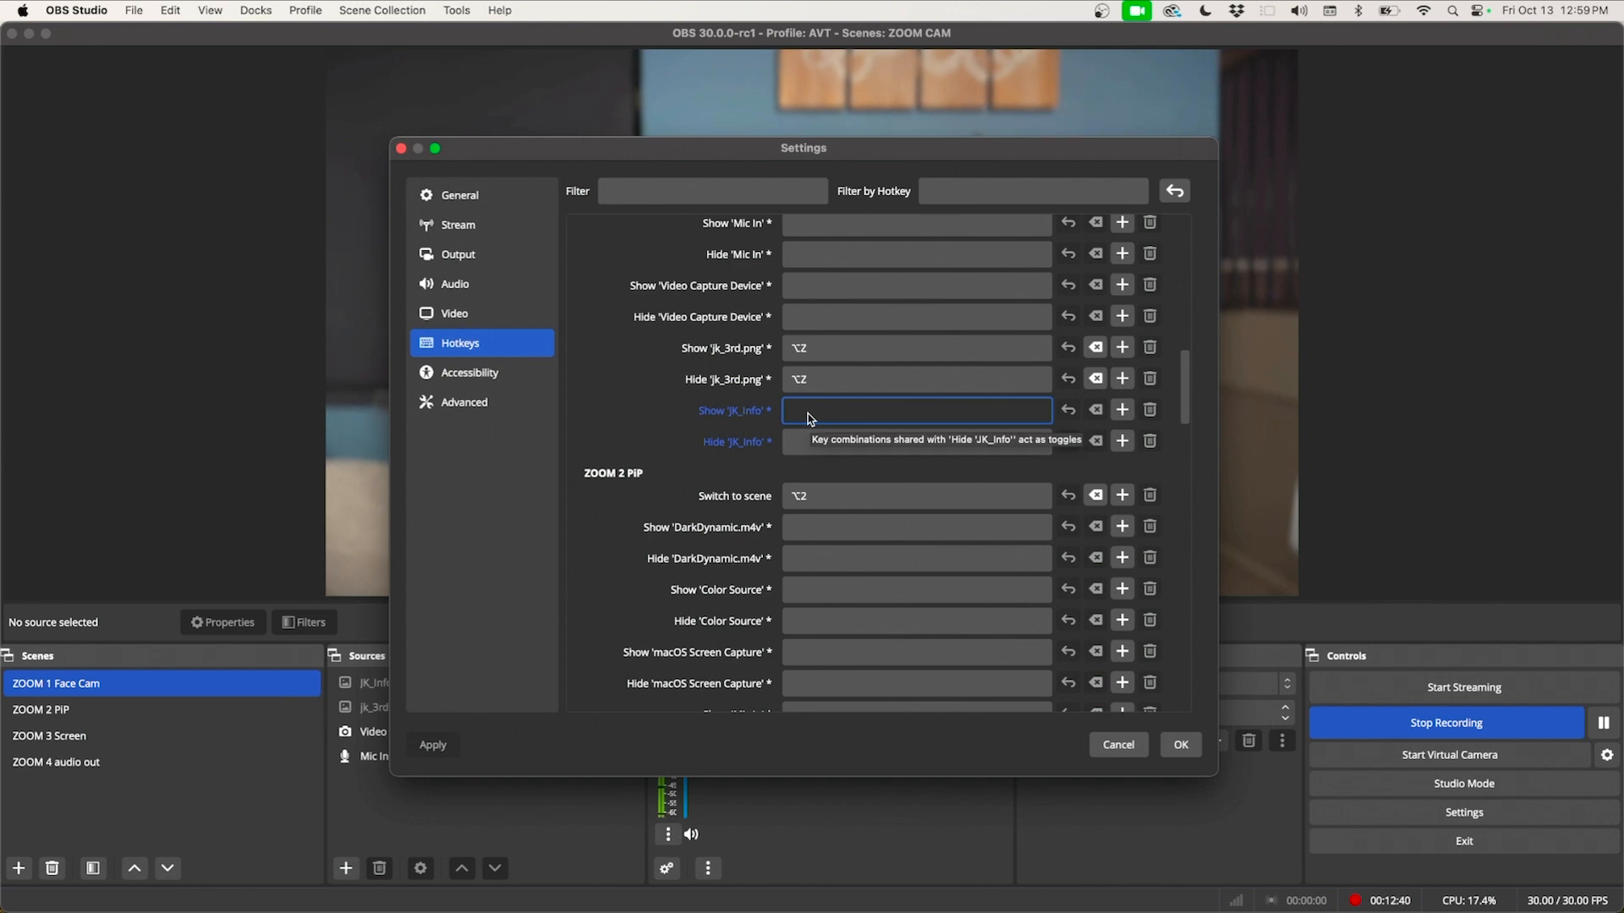
key("alt+x")
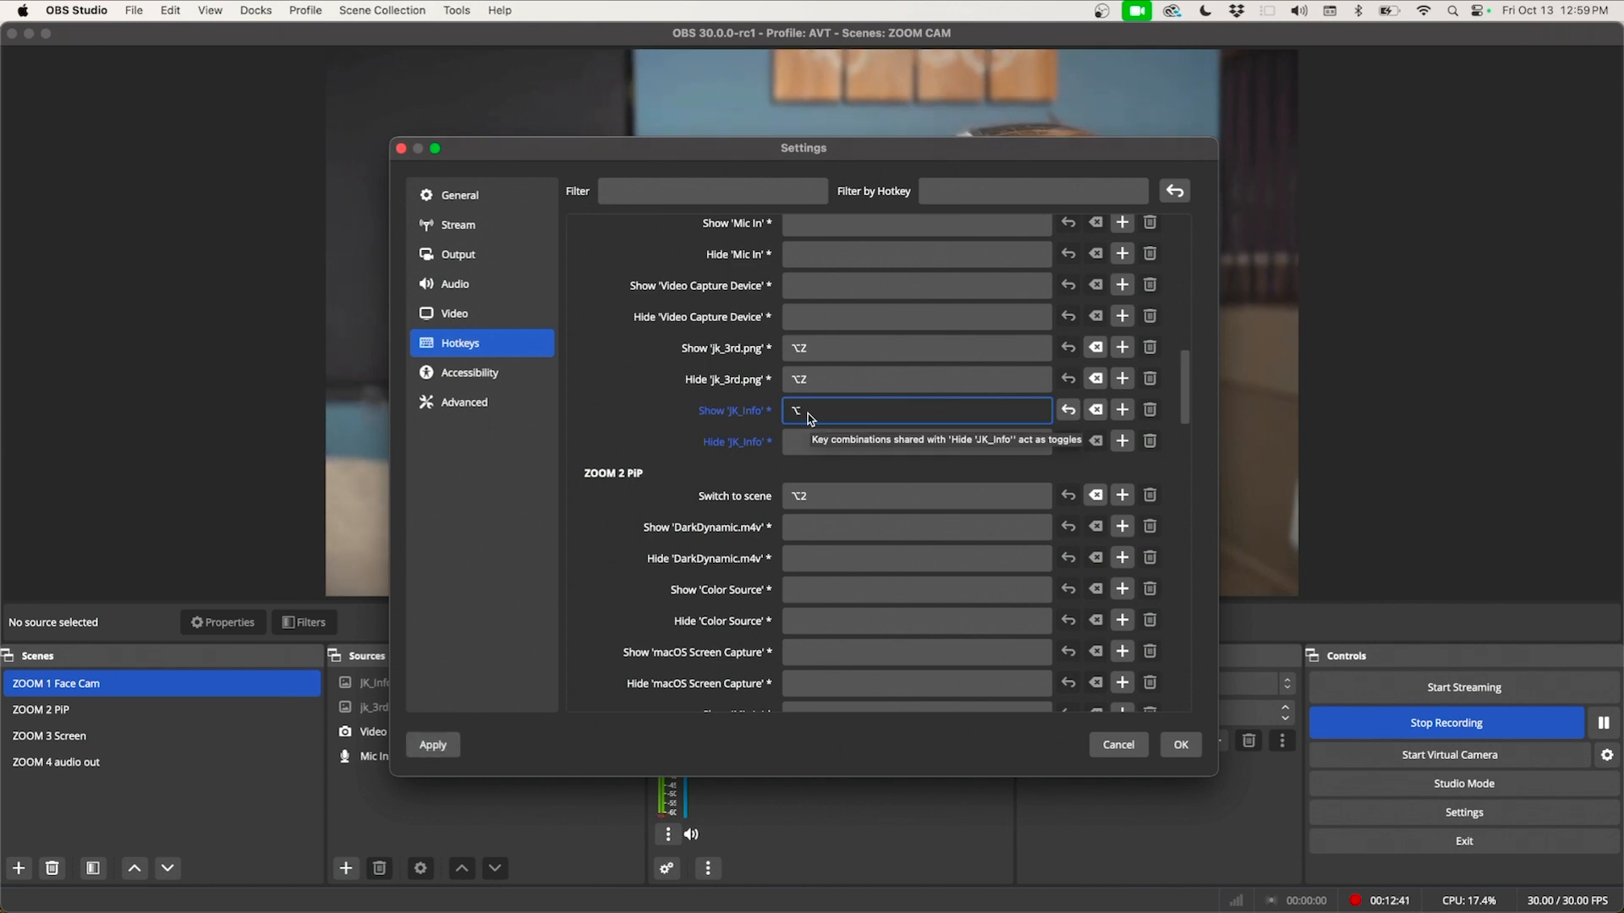
left_click(803, 441)
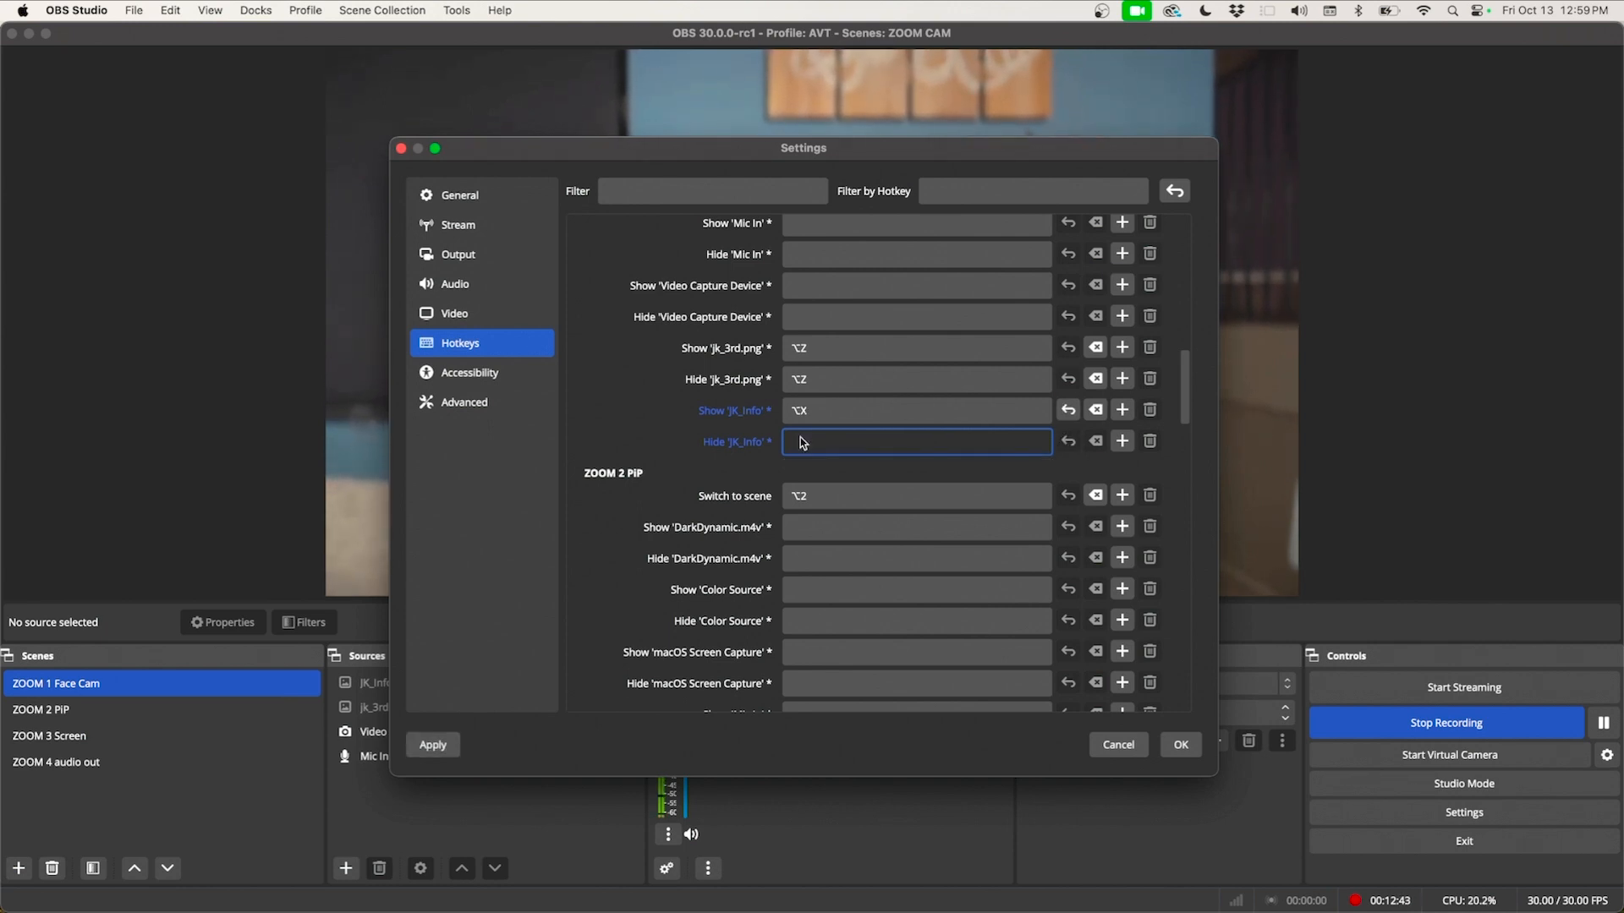
key("alt+x")
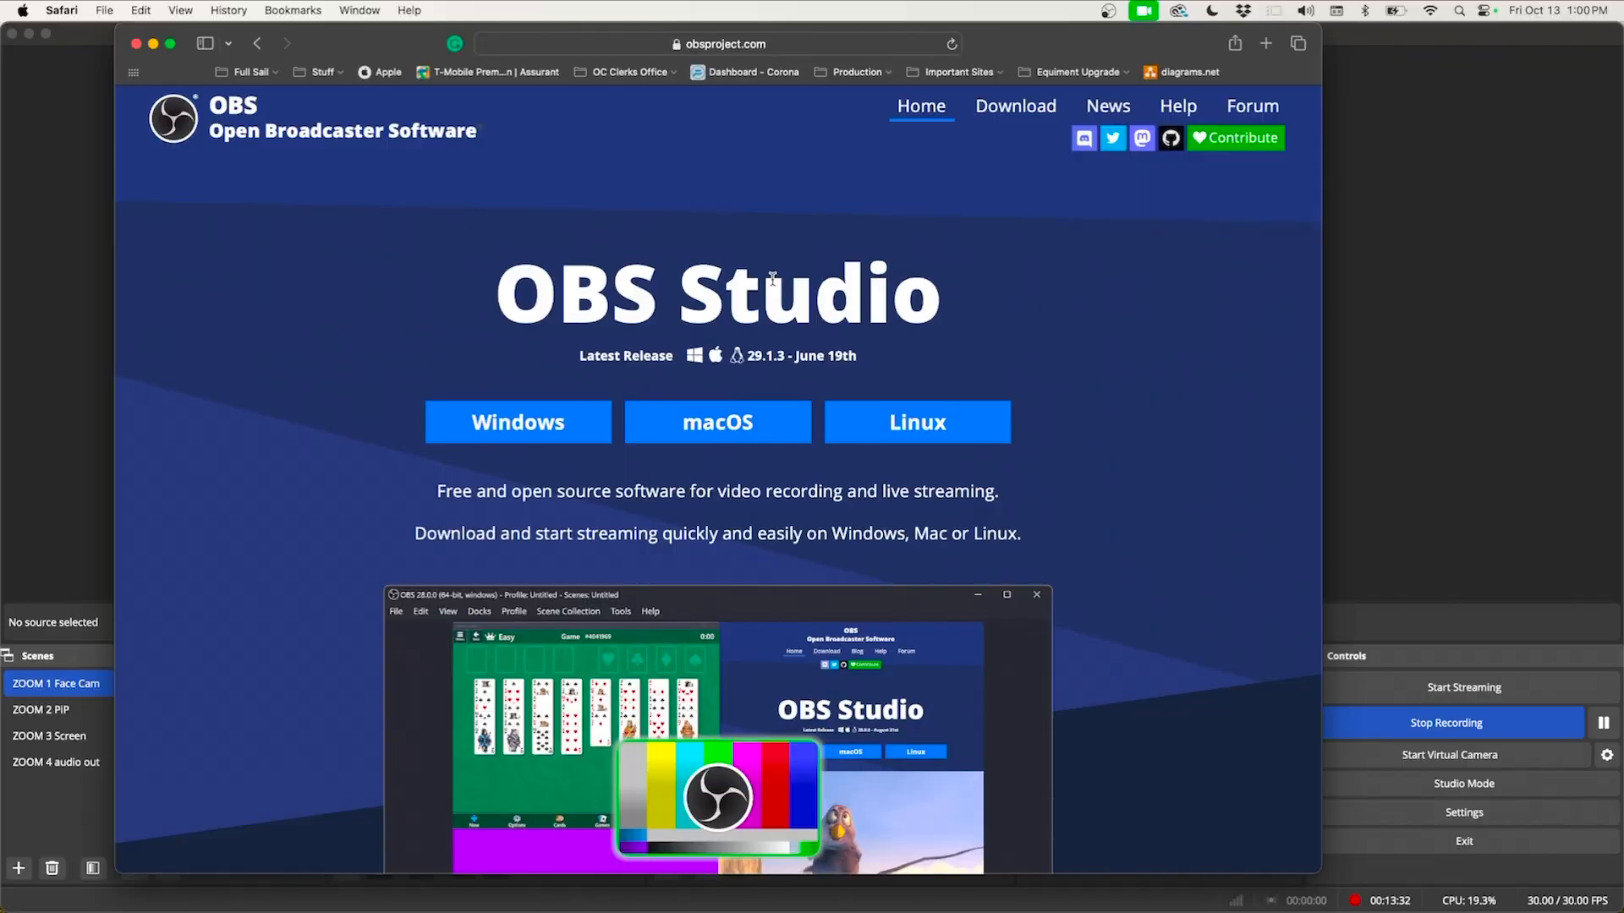
Step: Show the macOS version choices for the OBS Studio download on obsproject.com
scroll(772, 279, "down", 5)
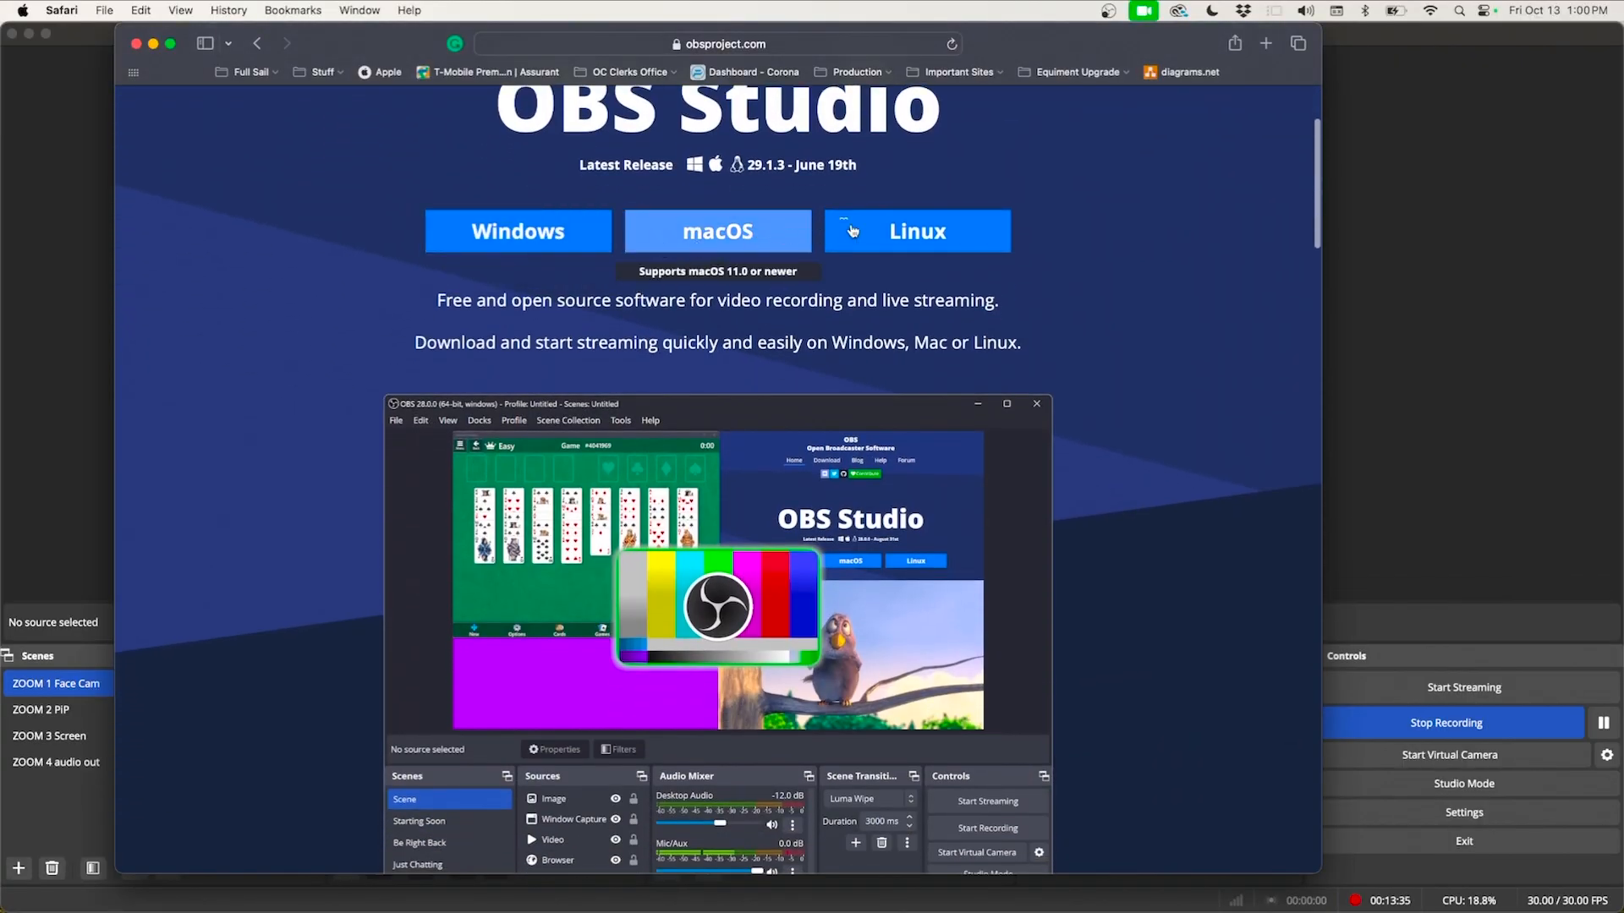
left_click(736, 236)
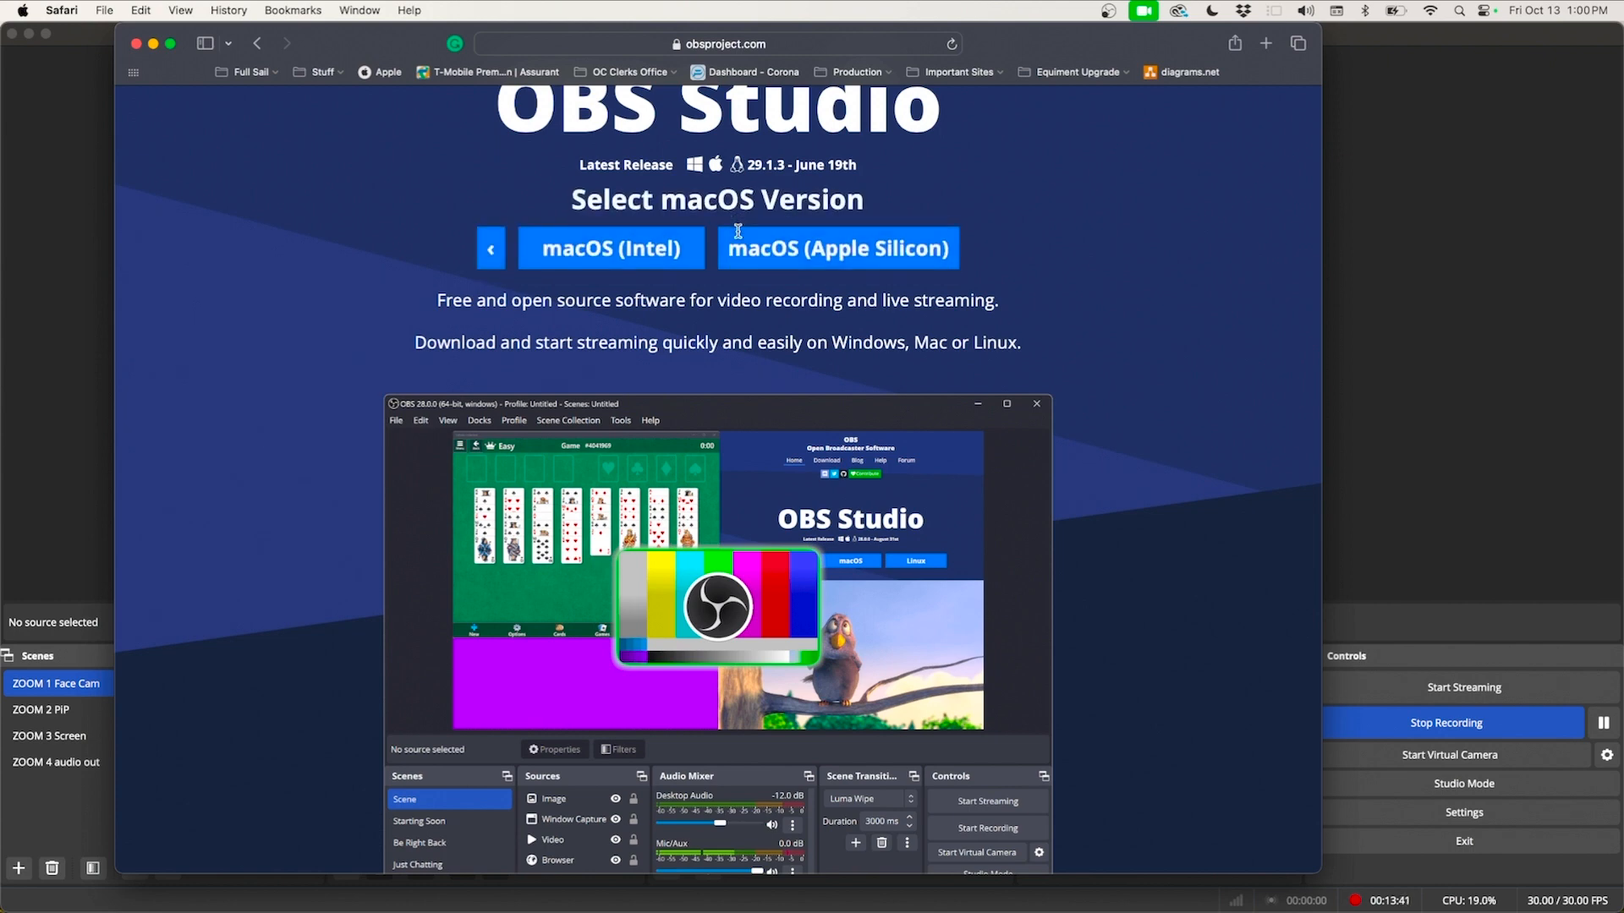
scroll(738, 231, "down", 1)
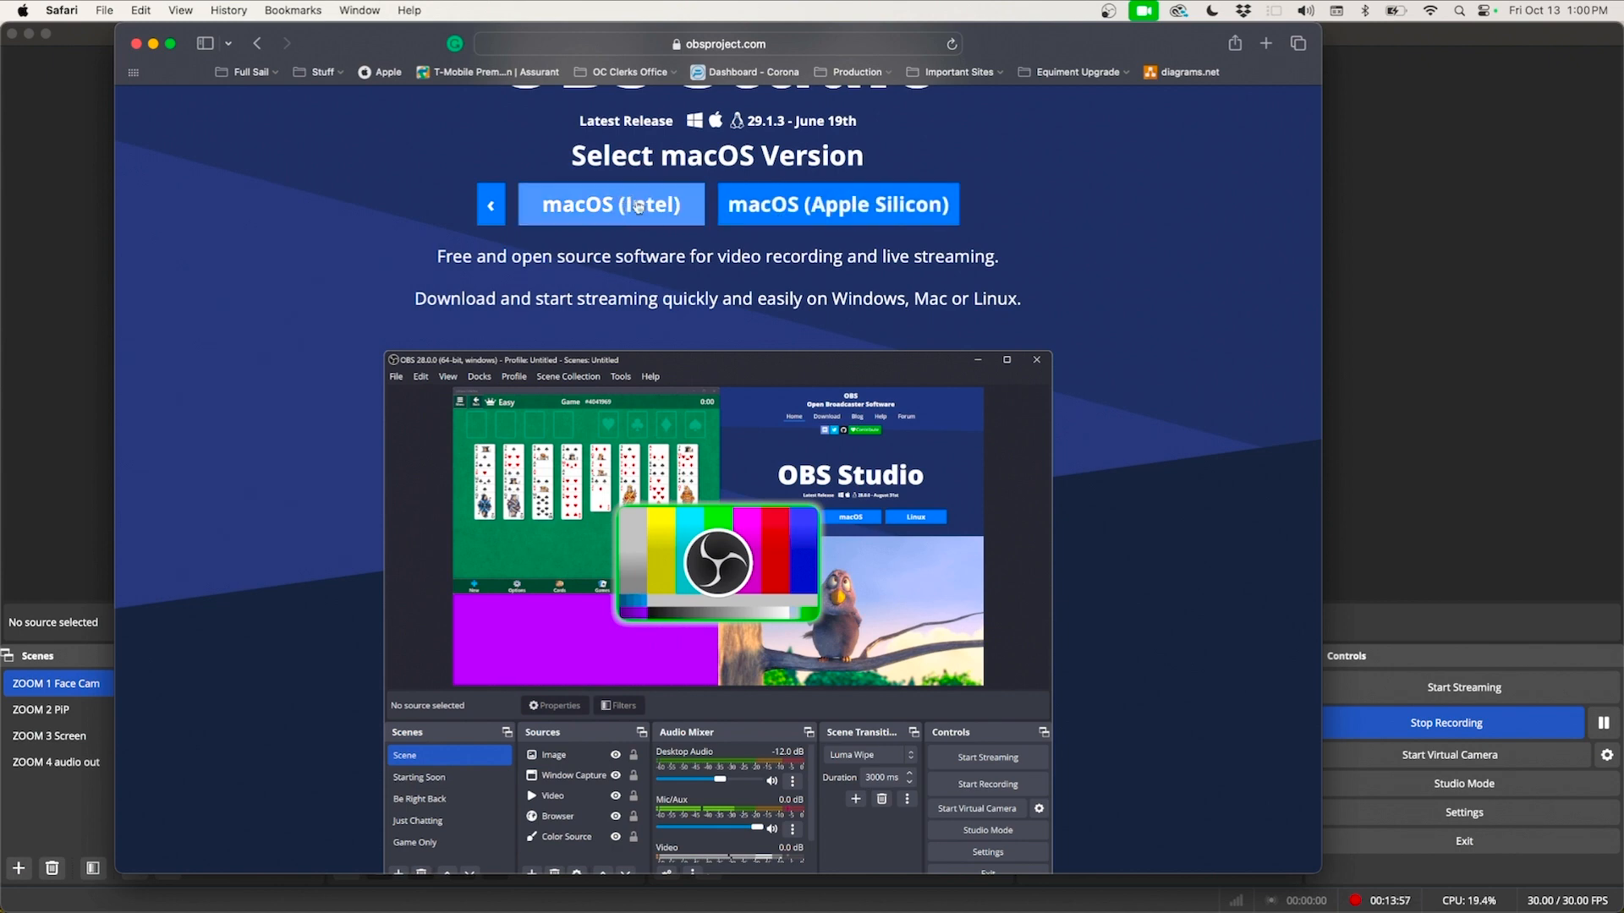
Step: Browse the OBS homepage's sponsors, features and production sections down to the footer, and return to the download choices
scroll(635, 207, "down", 2)
scroll(636, 201, "down", 5)
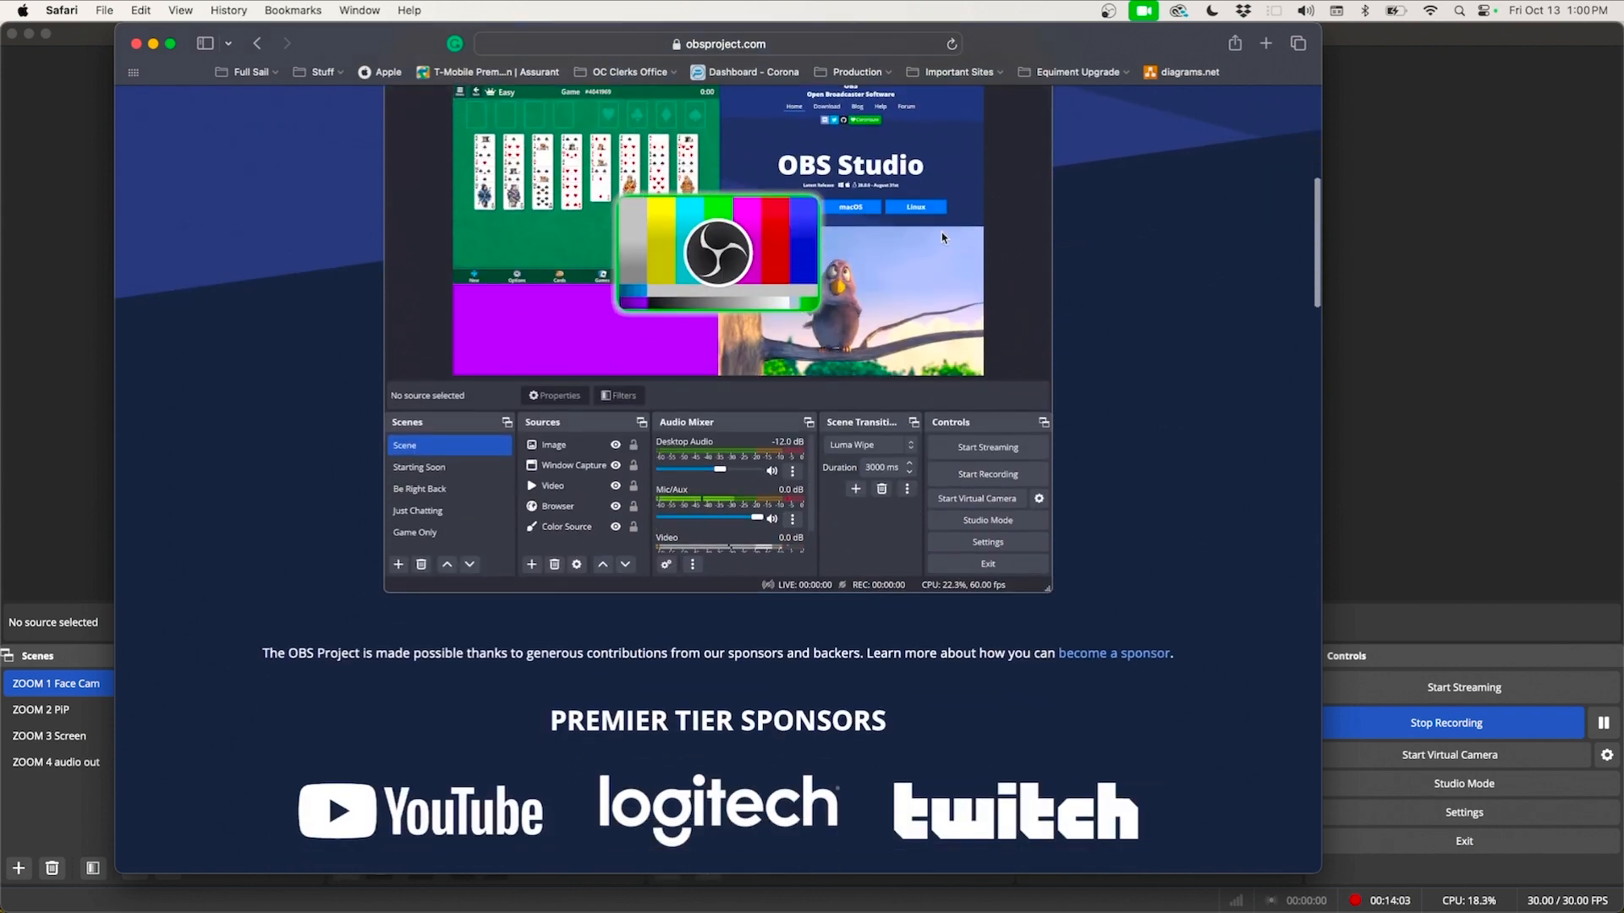
scroll(731, 355, "down", 8)
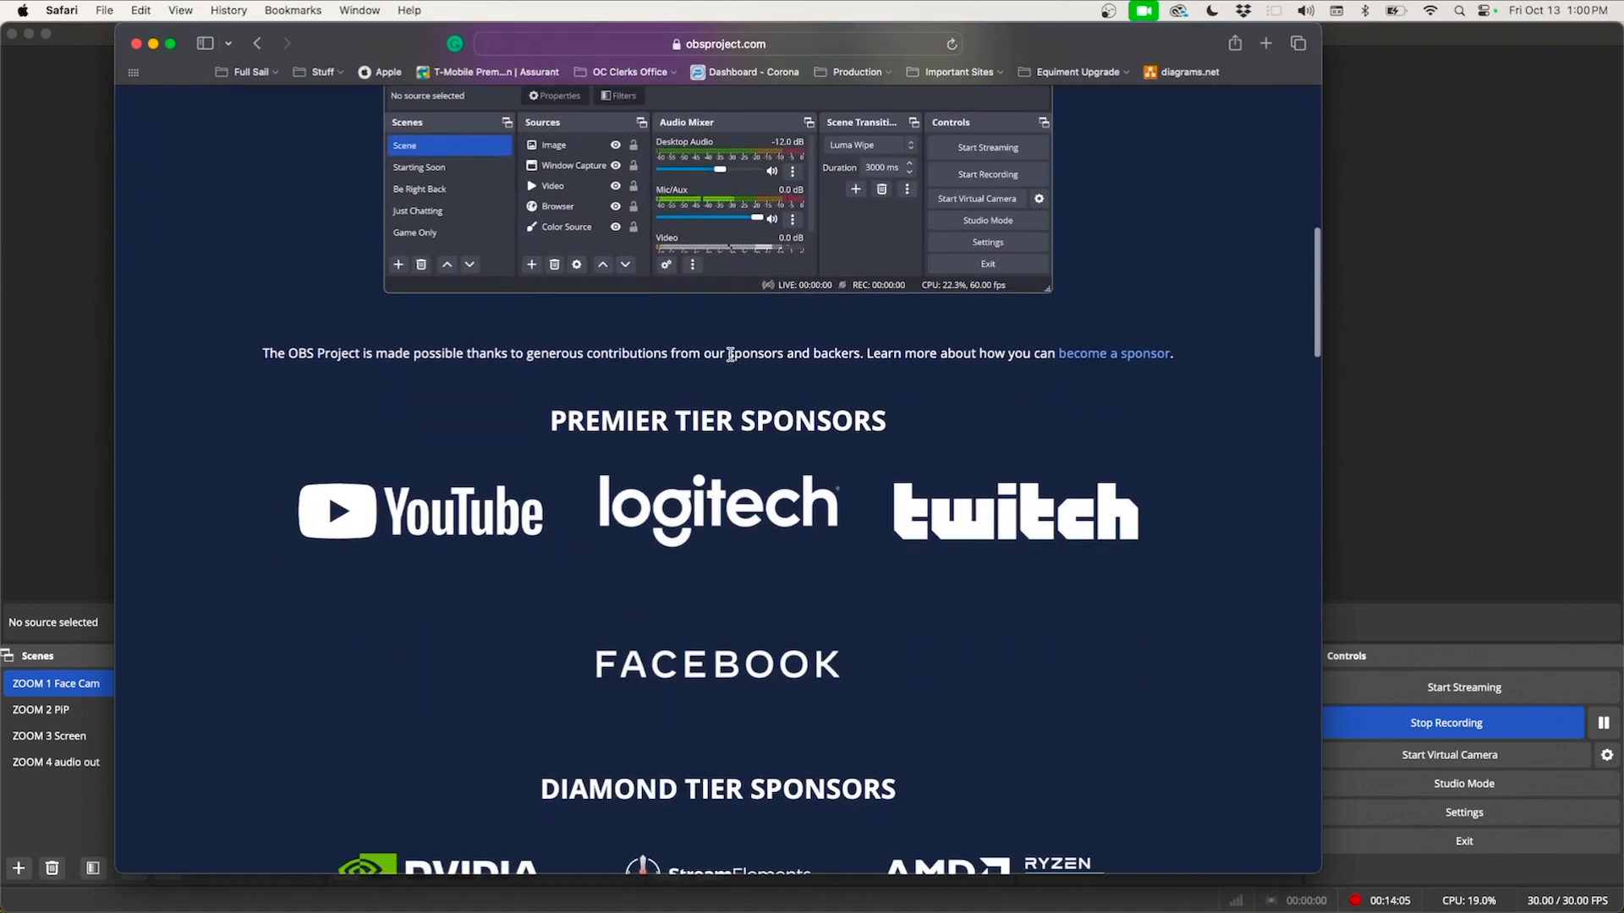
scroll(731, 355, "down", 20)
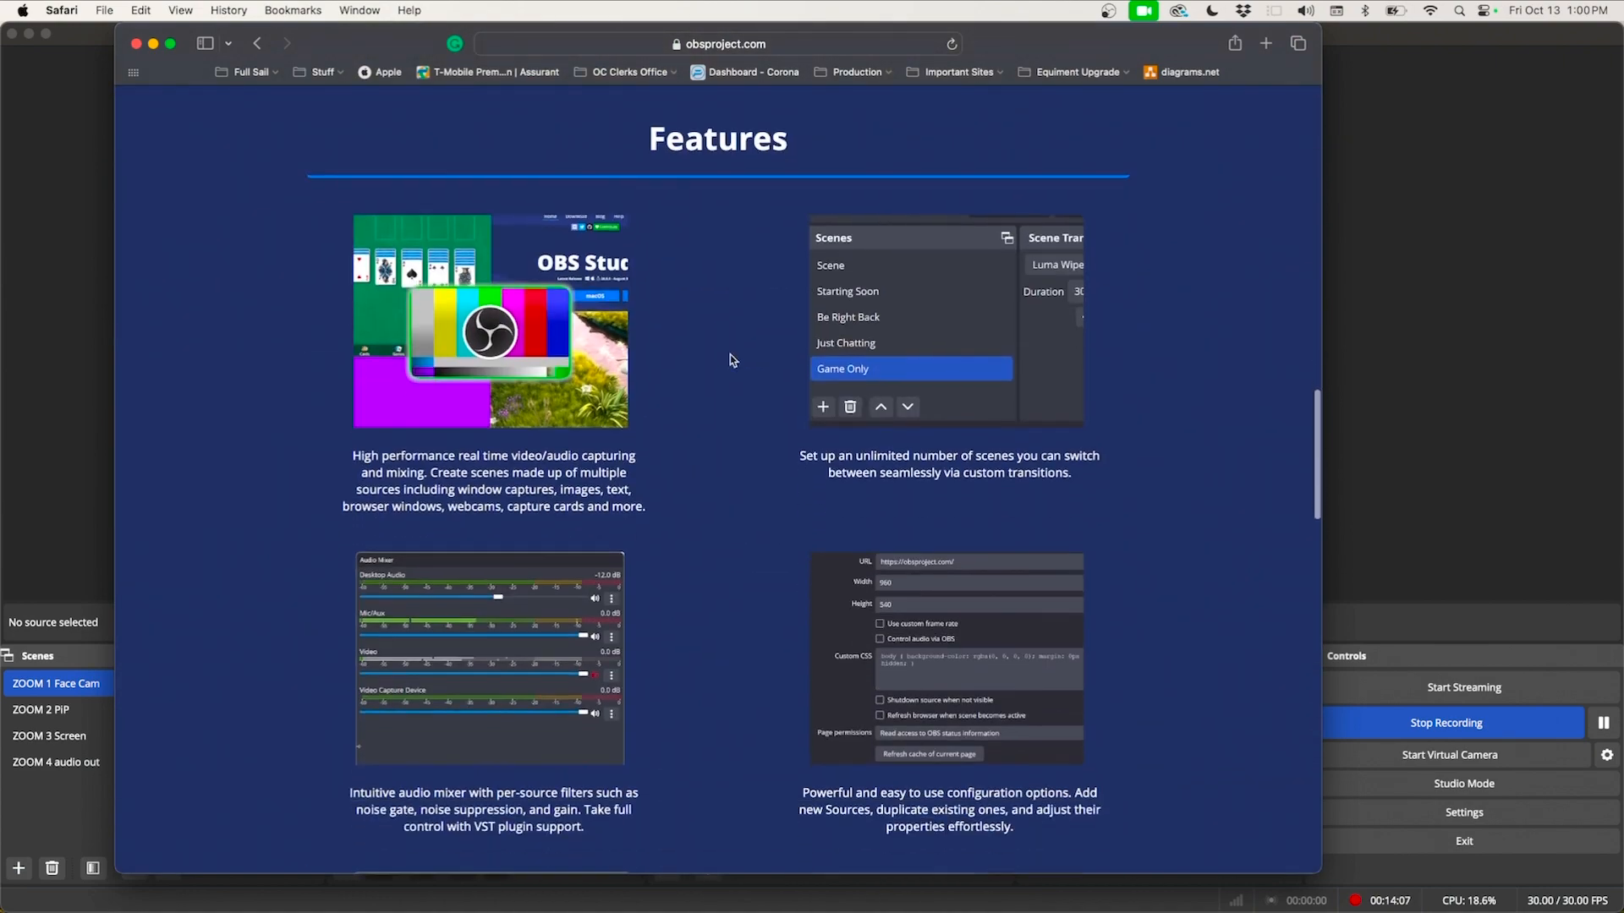
scroll(730, 355, "down", 20)
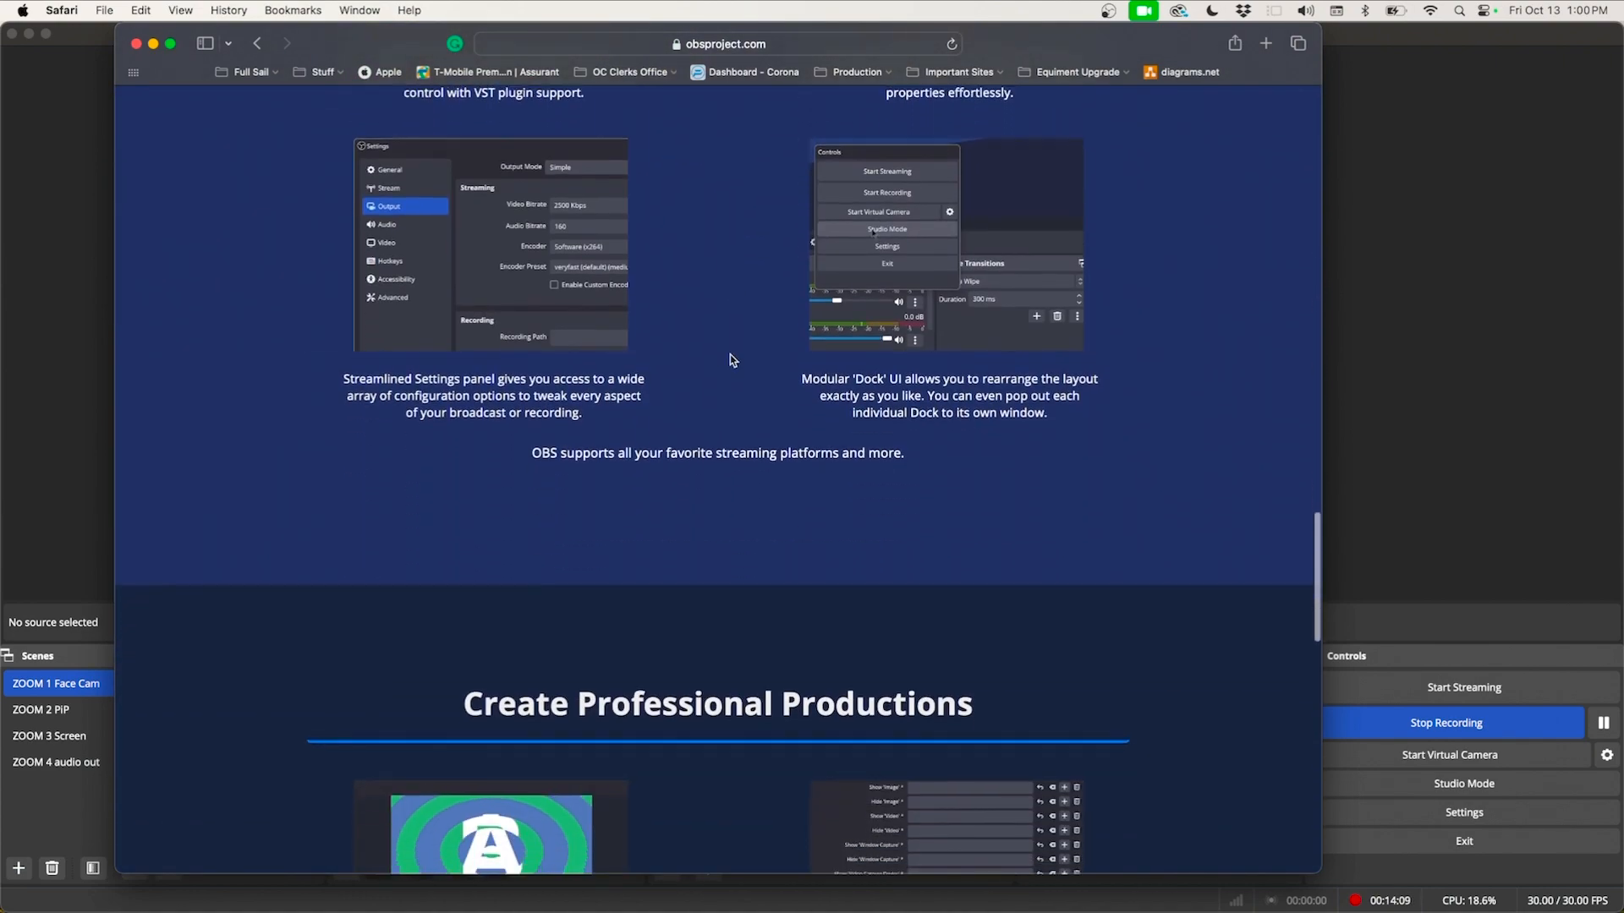
scroll(730, 355, "down", 20)
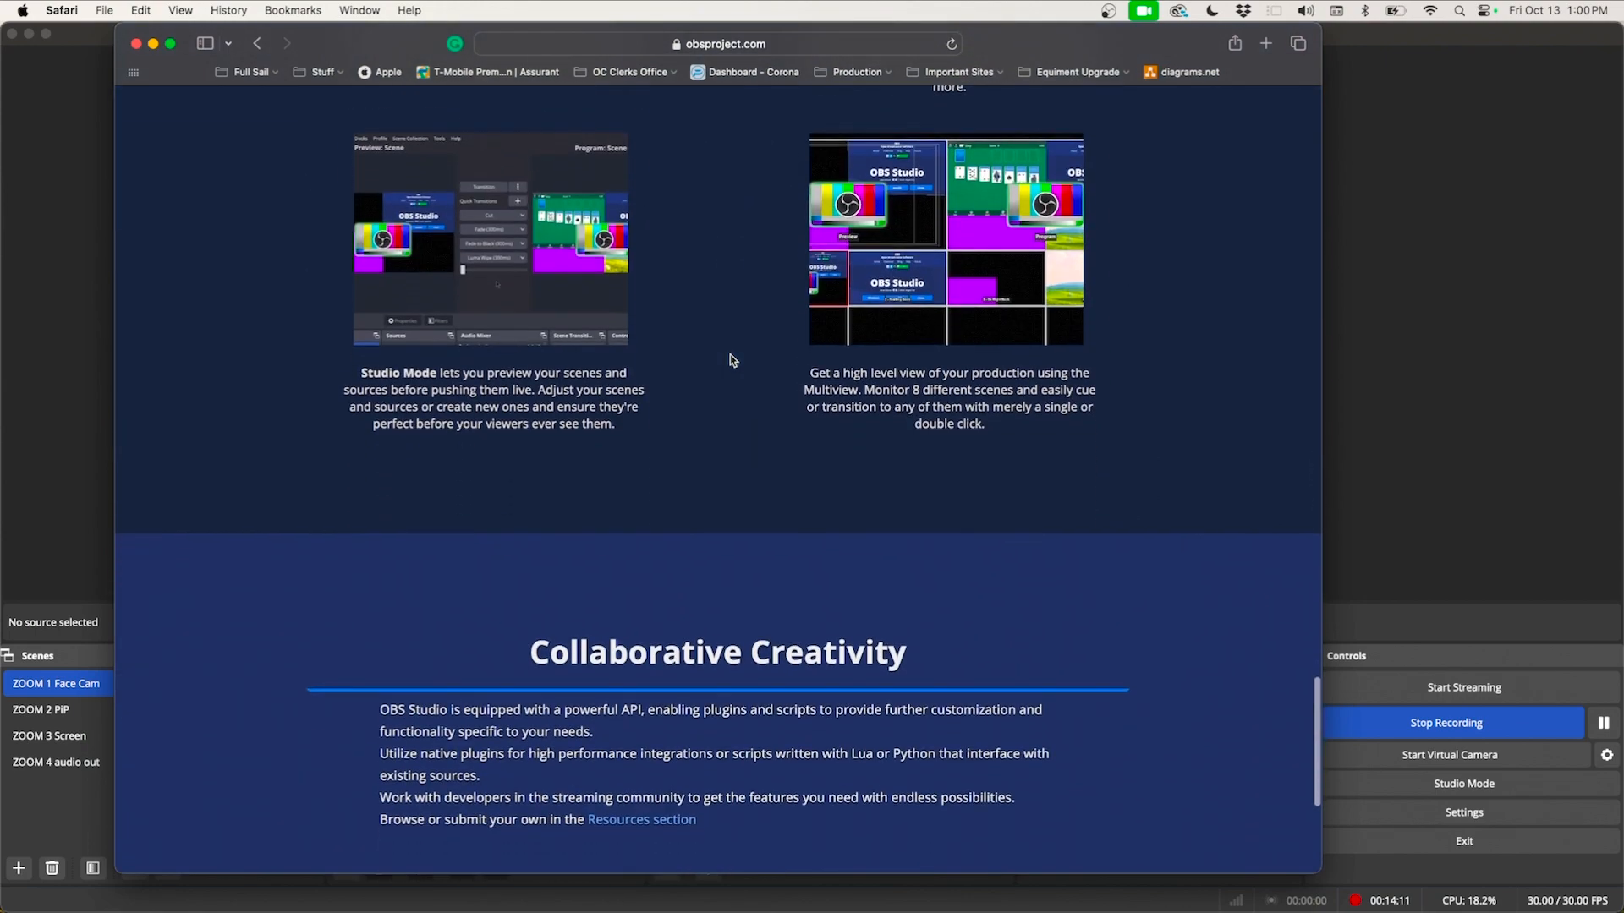
scroll(729, 354, "down", 5)
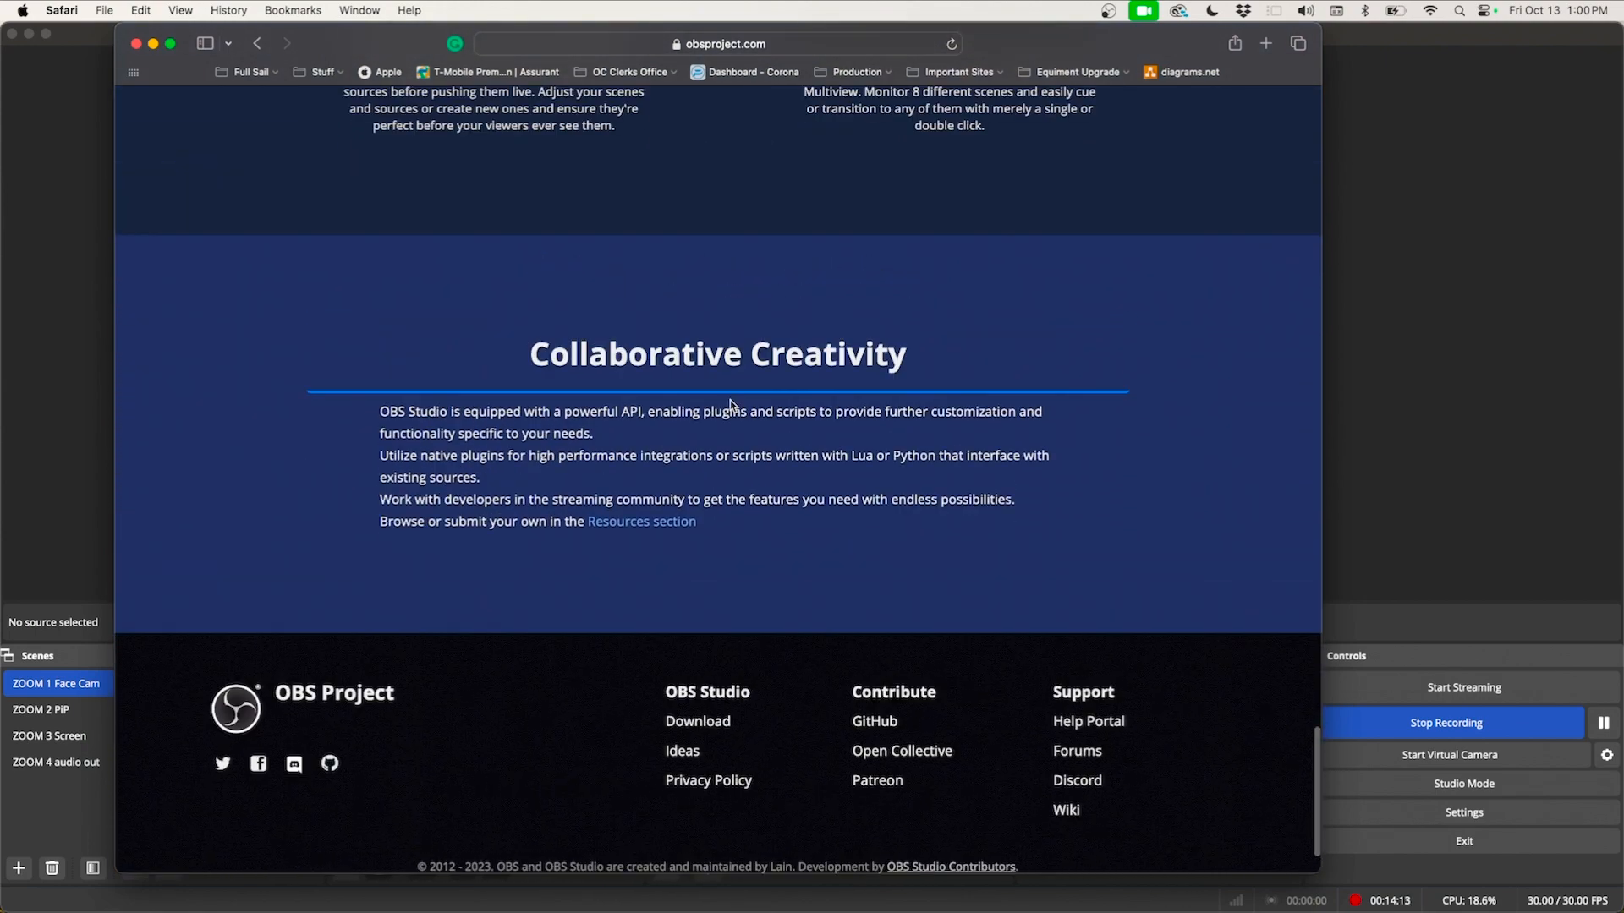
scroll(729, 399, "up", 5)
scroll(729, 455, "up", 15)
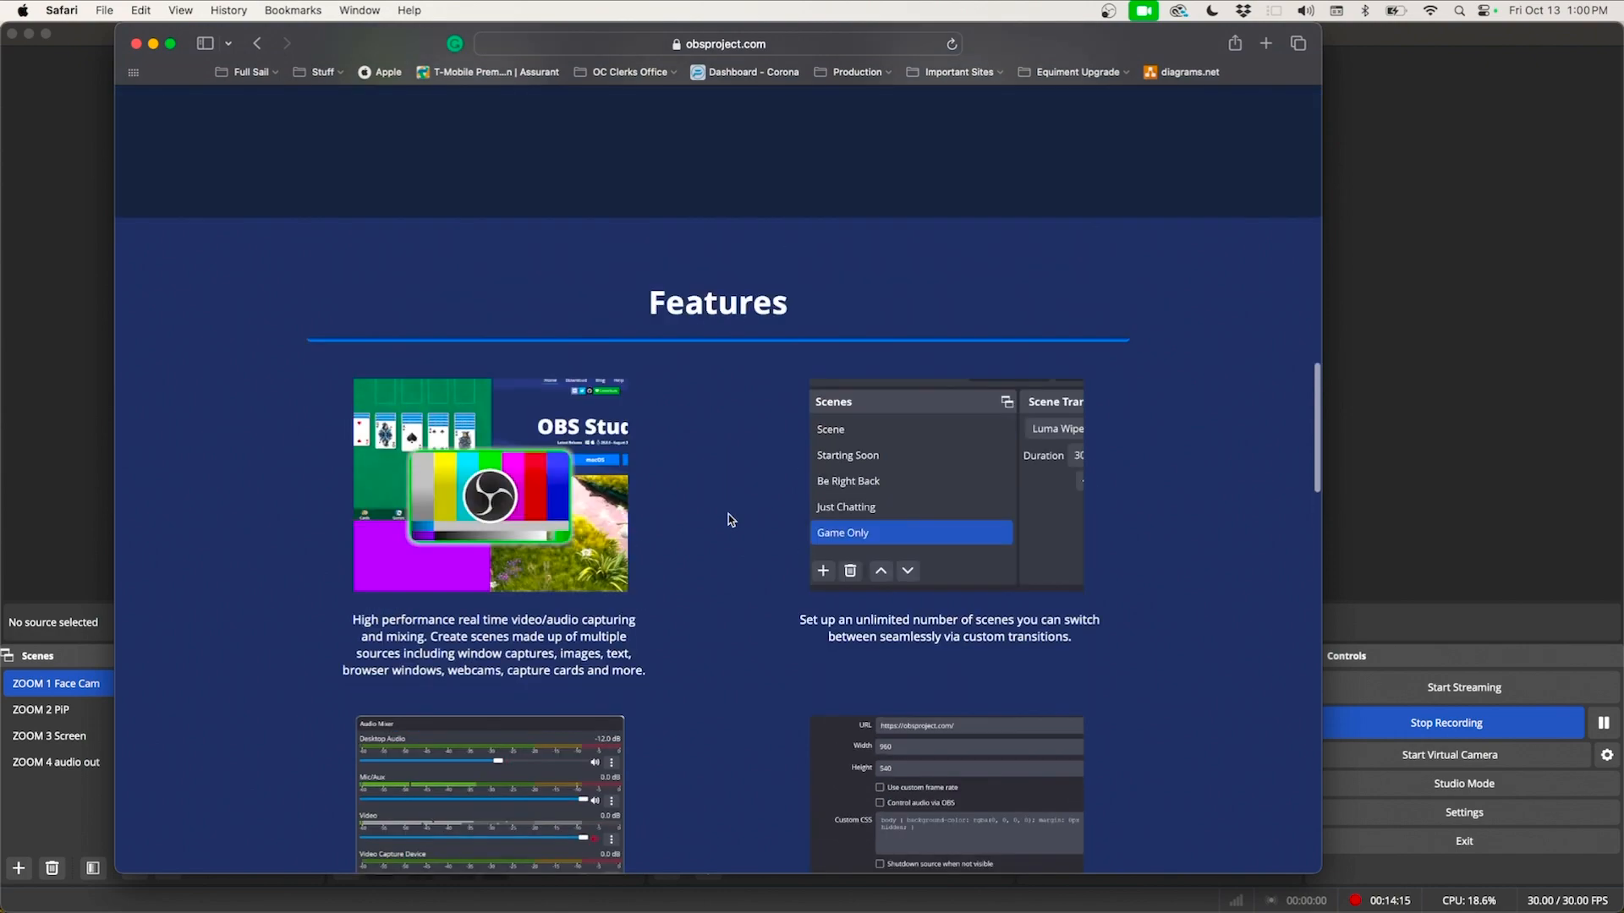
scroll(729, 582, "up", 15)
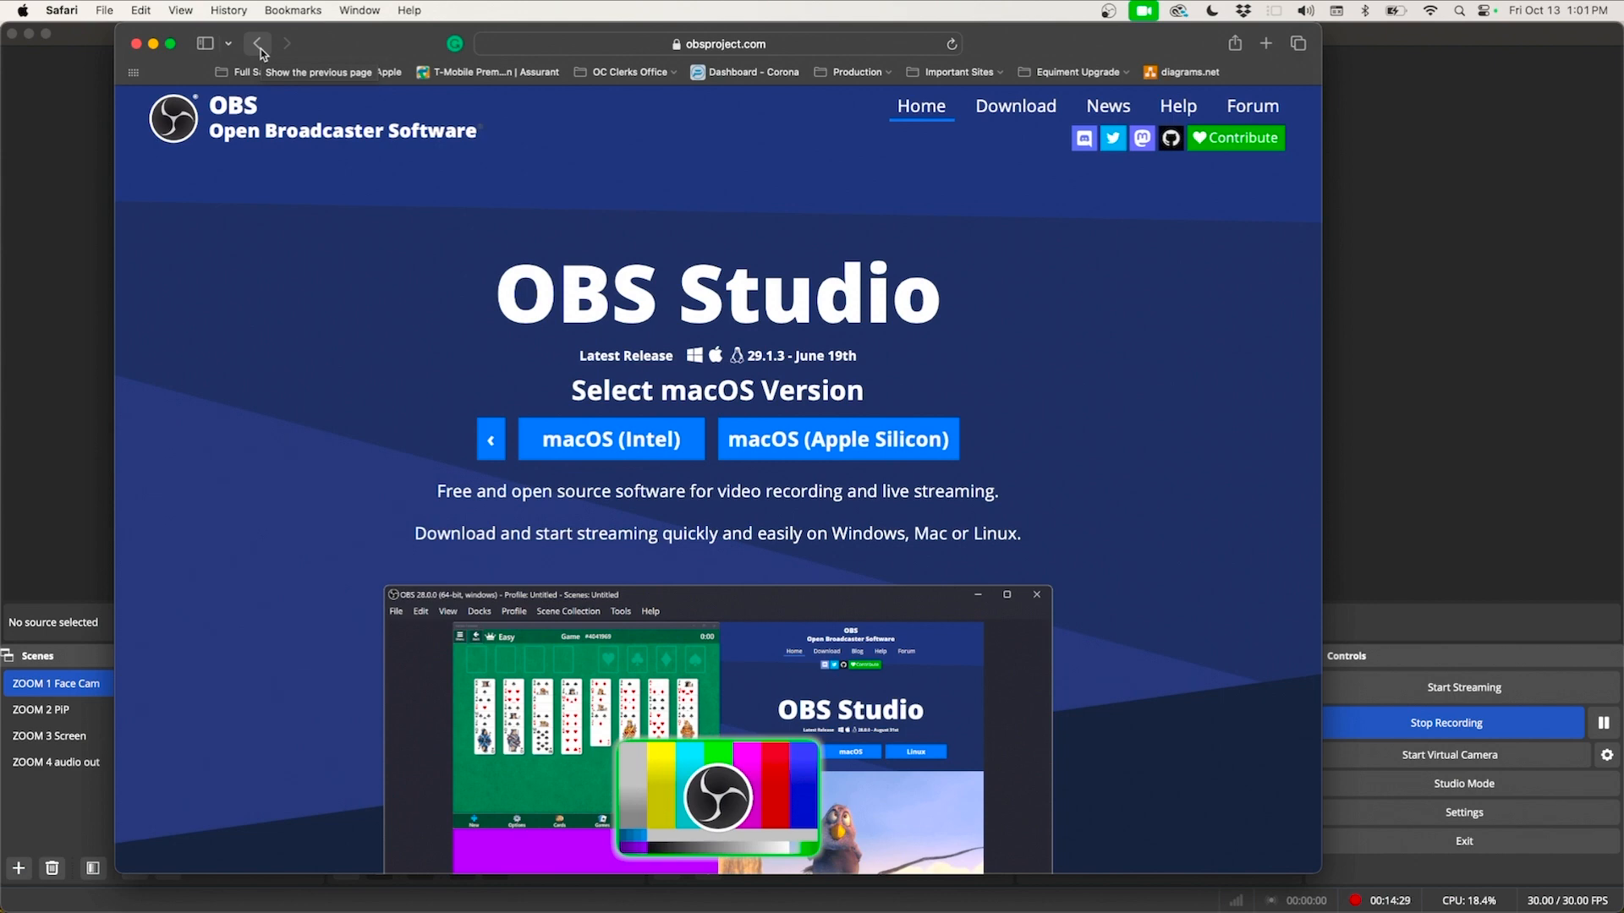
Step: Minimize the Safari window, switch back to OBS Studio and review its app permissions, closing the dialog when done
left_click(155, 49)
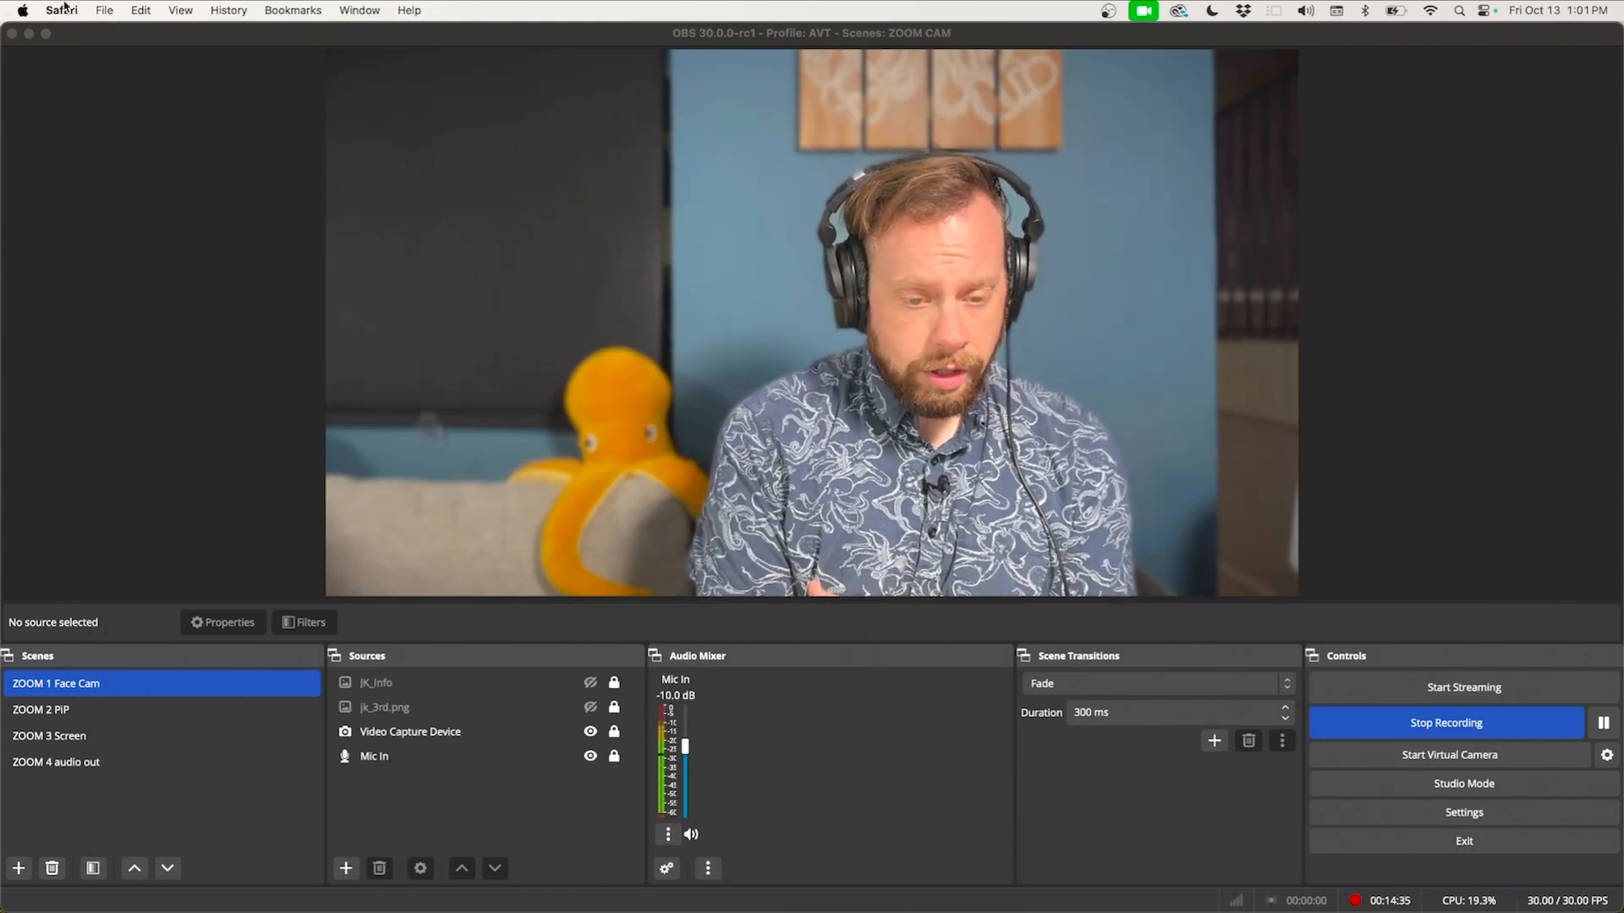
left_click(87, 71)
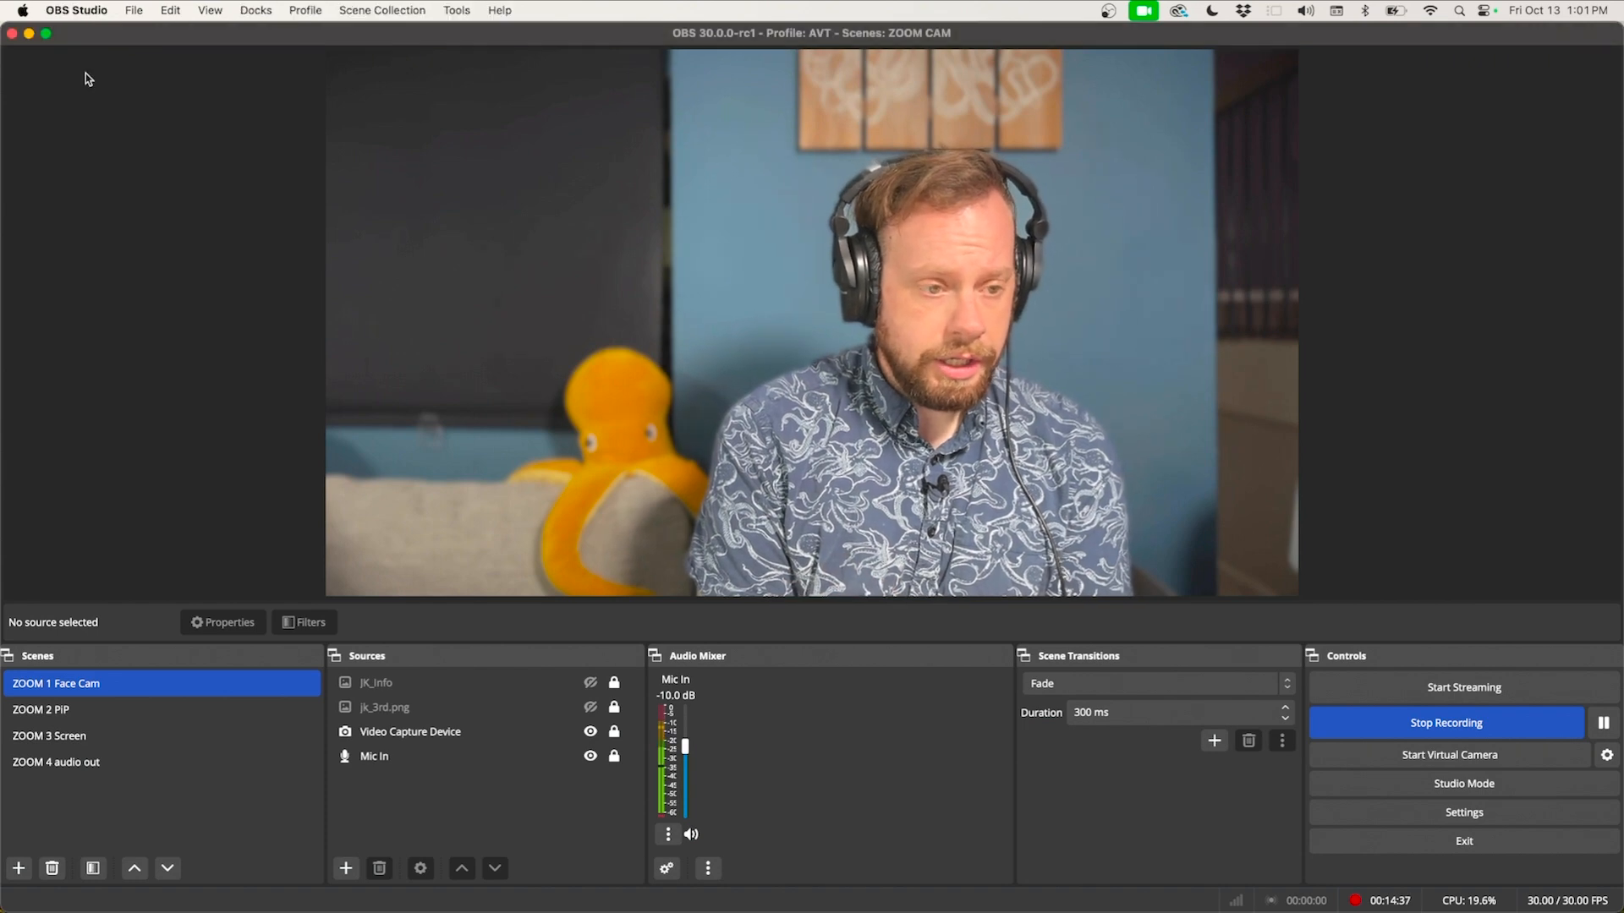
left_click(78, 9)
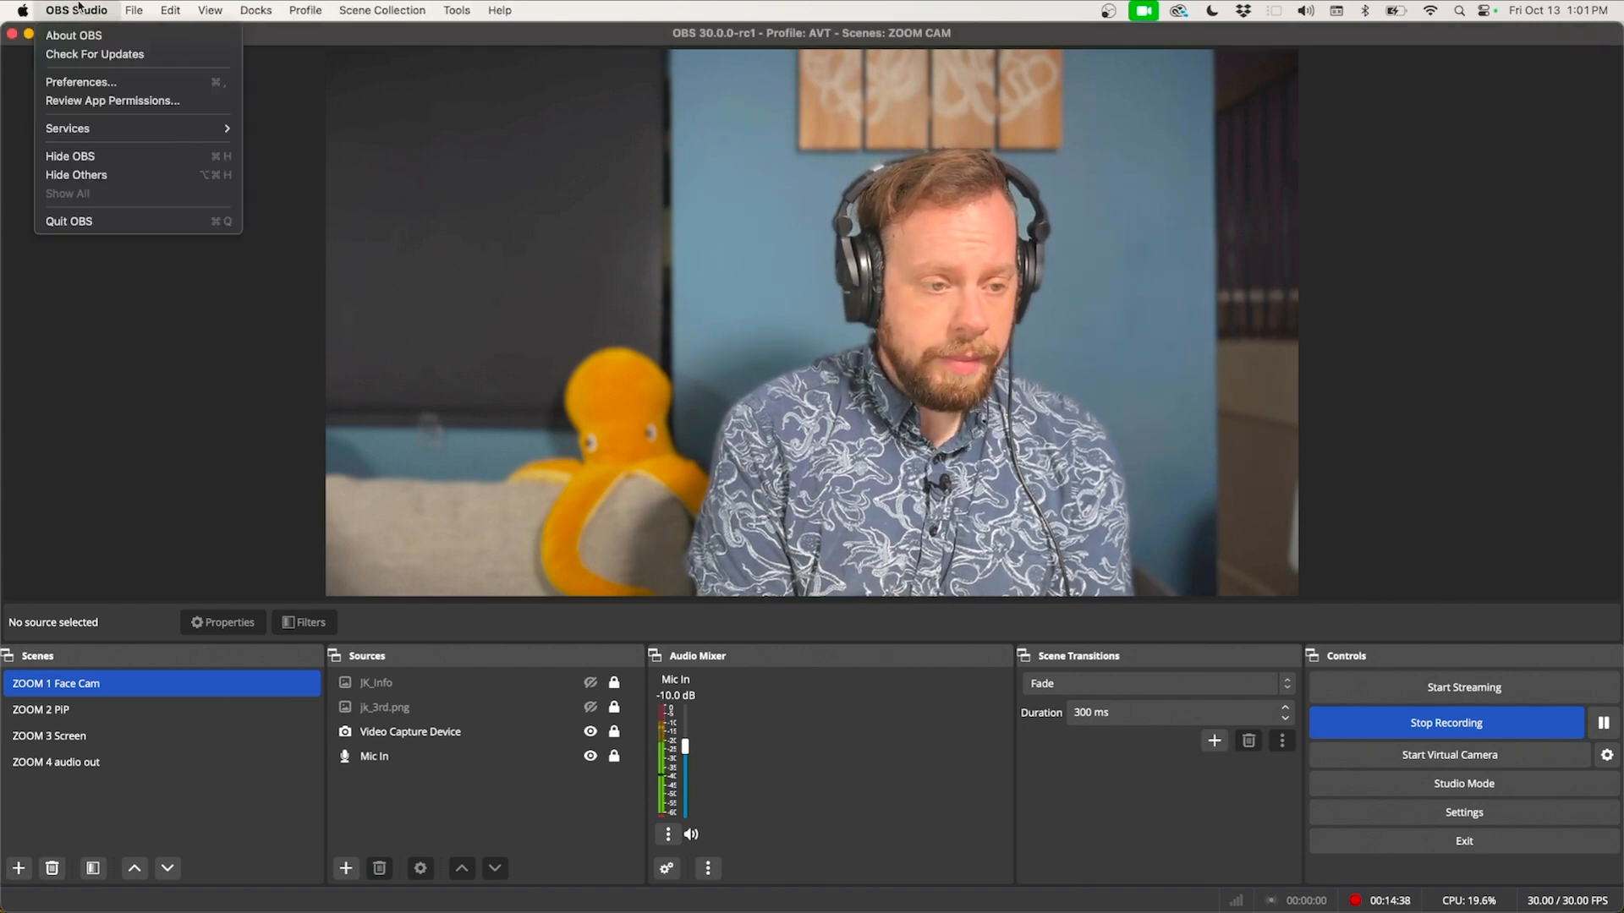
left_click(77, 102)
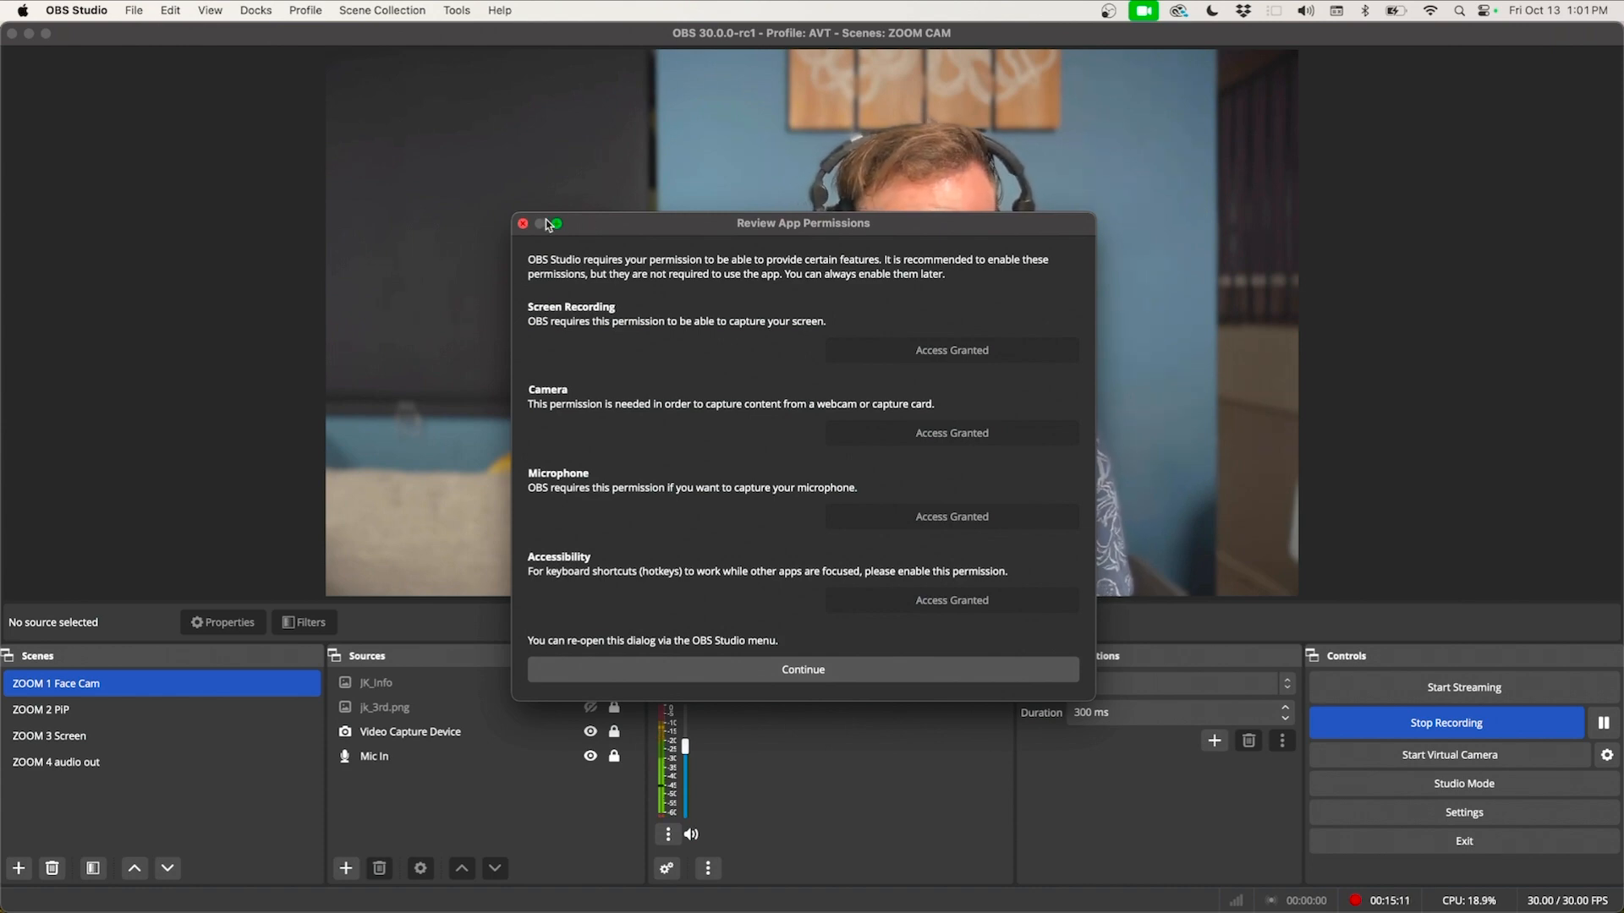
left_click(523, 225)
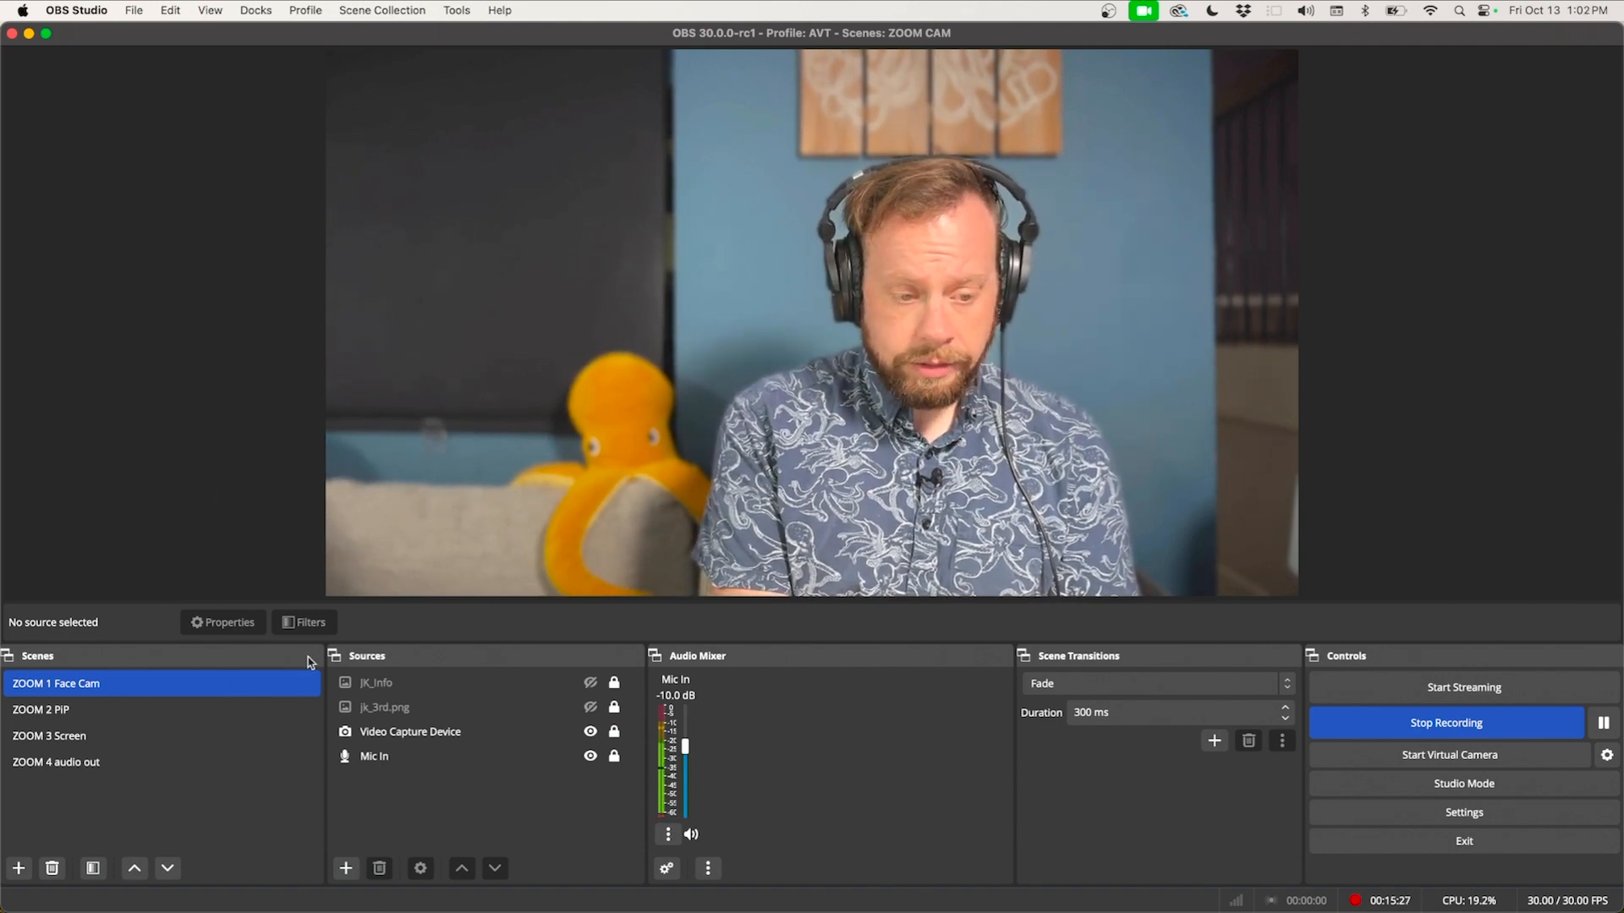
left_click(385, 755)
left_click(384, 732)
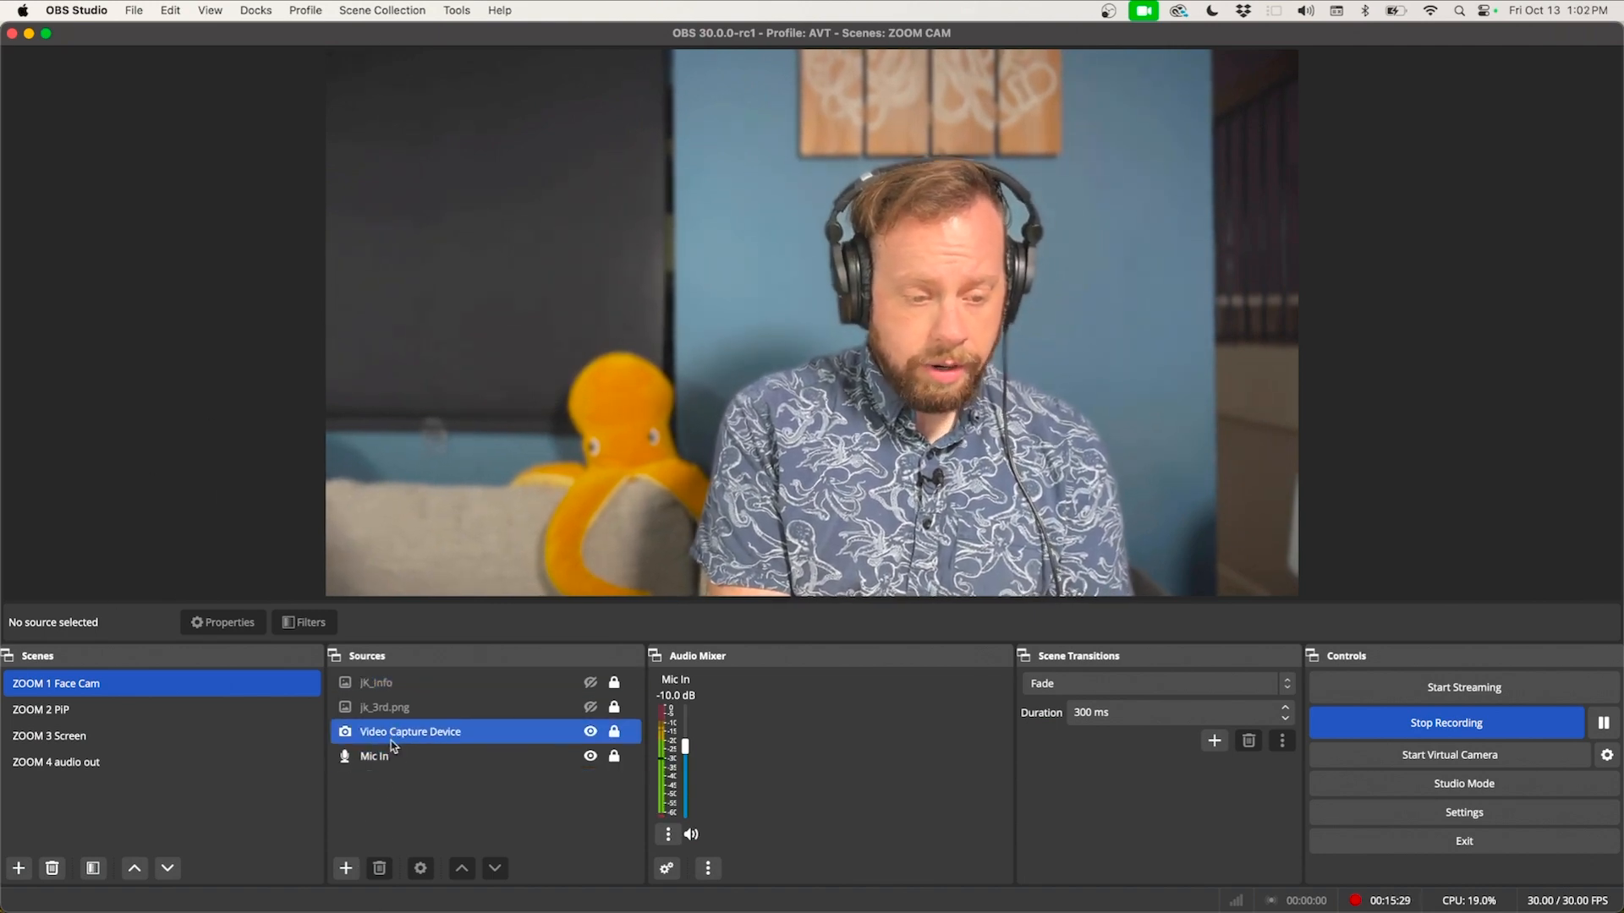
Step: Turn on Studio Mode, load the ZOOM 2 PiP scene into the preview and transition it to the program output
left_click(380, 804)
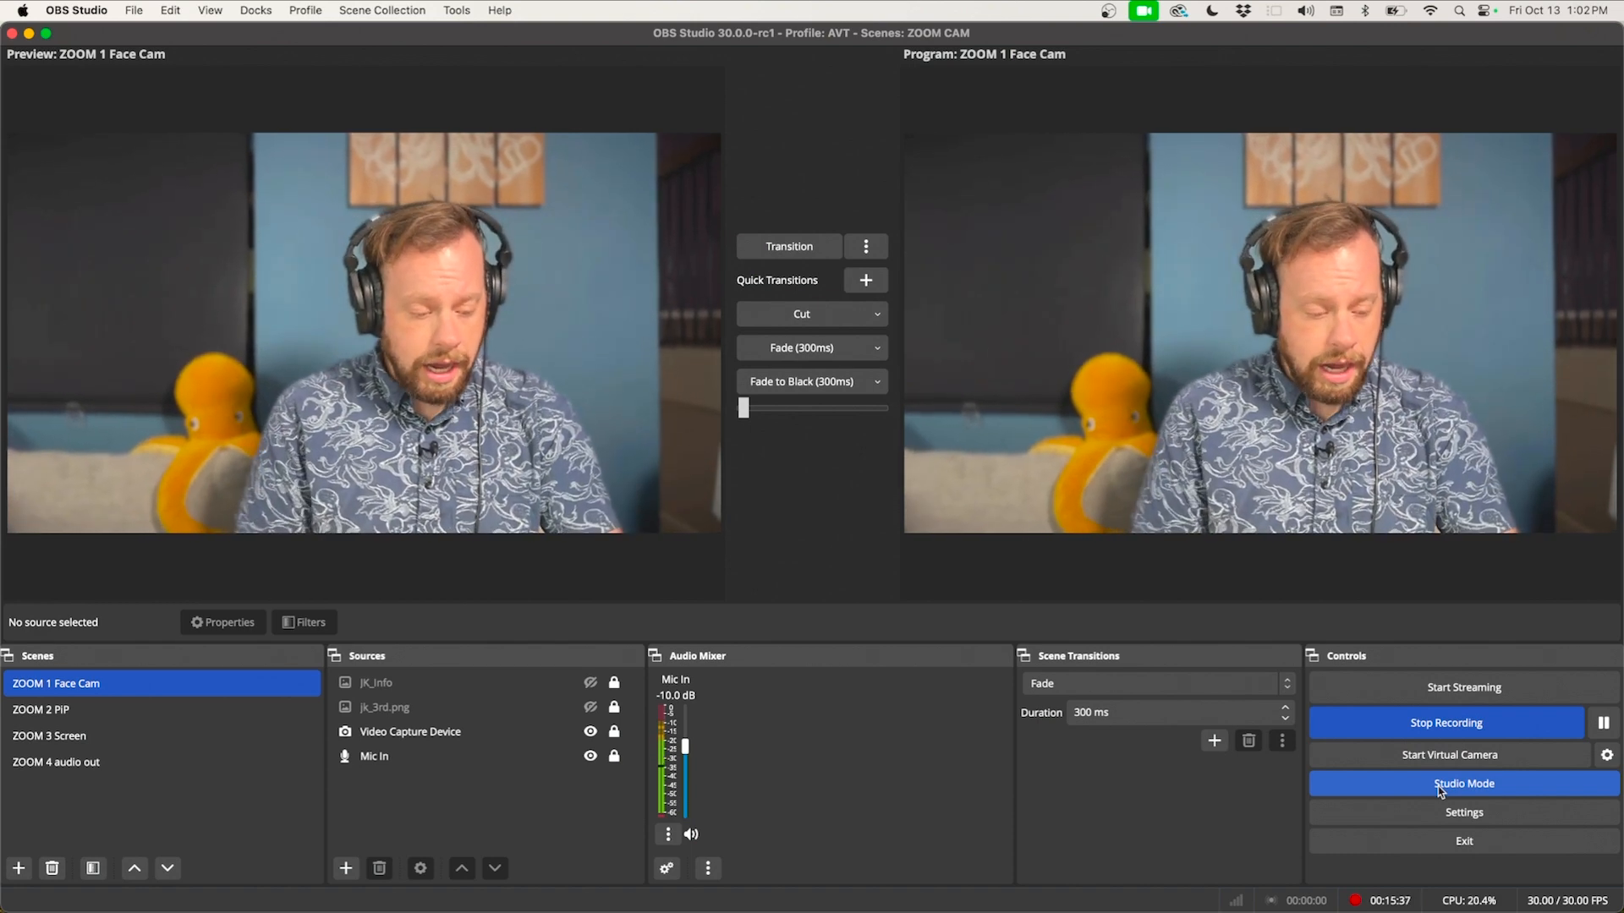
key("Down")
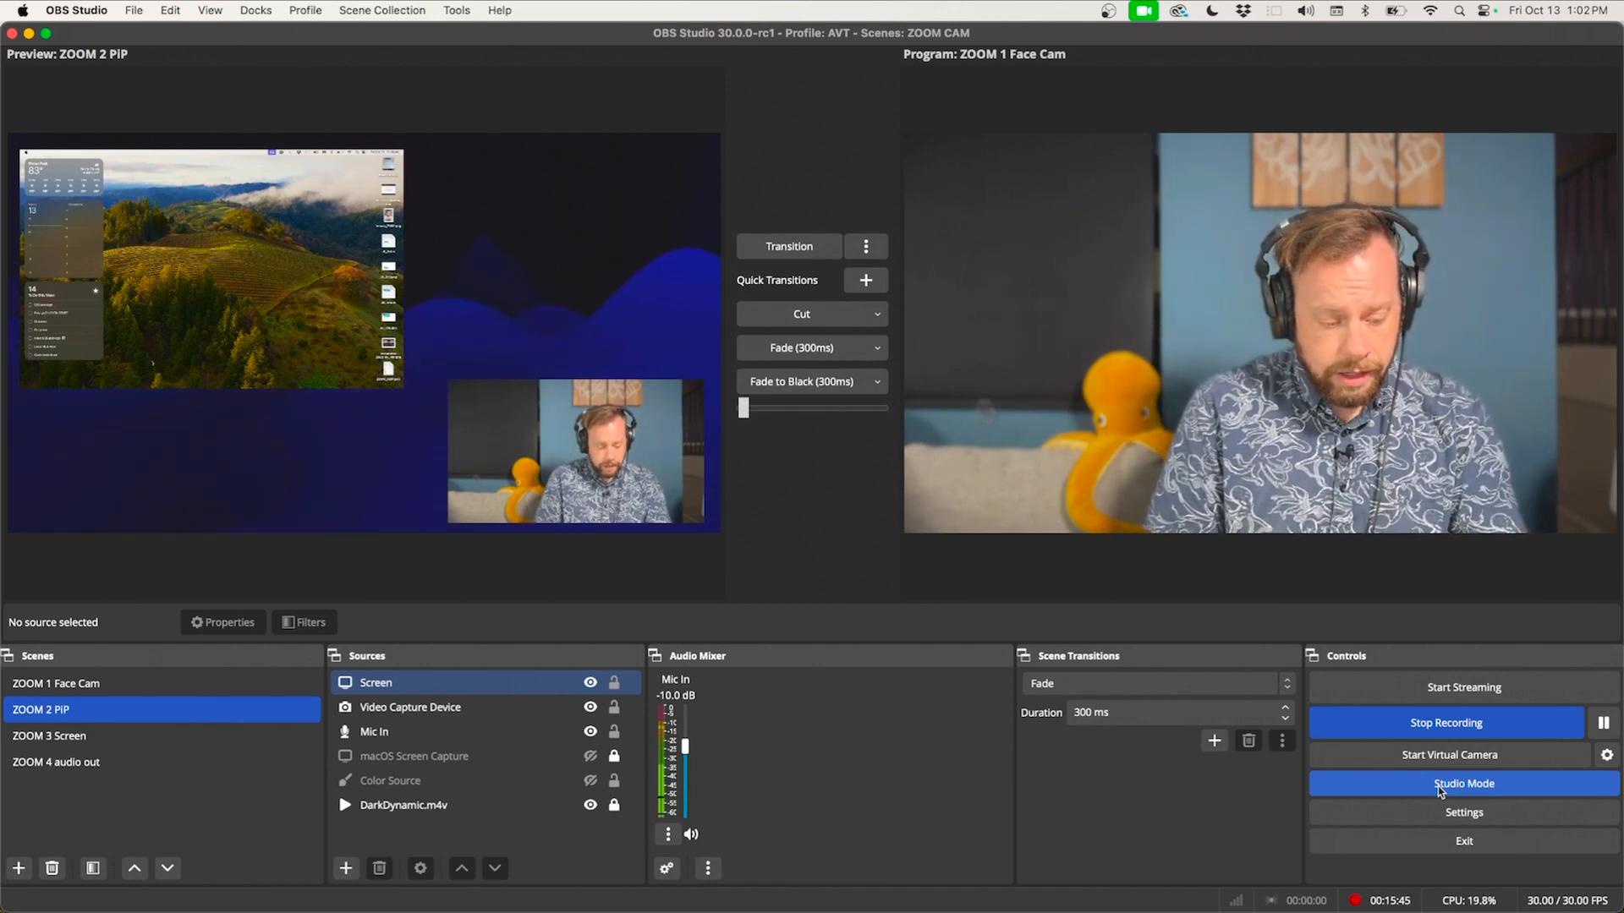
key("space")
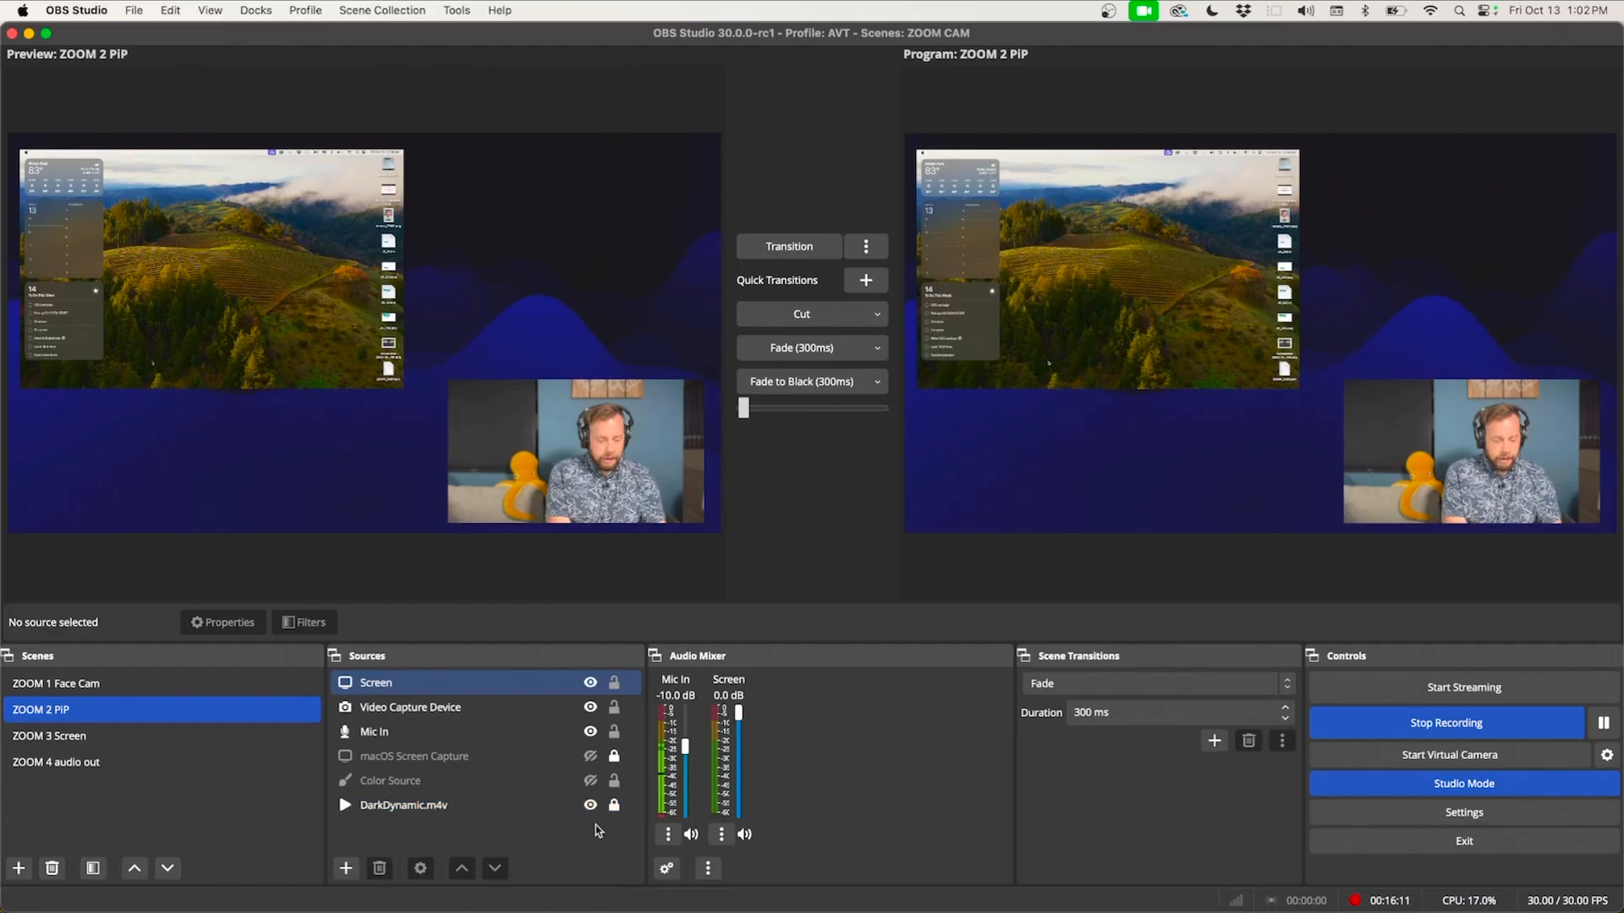
Step: Hide the DarkDynamic.m4v background in the ZOOM 2 PiP scene and show it again
left_click(590, 804)
left_click(590, 804)
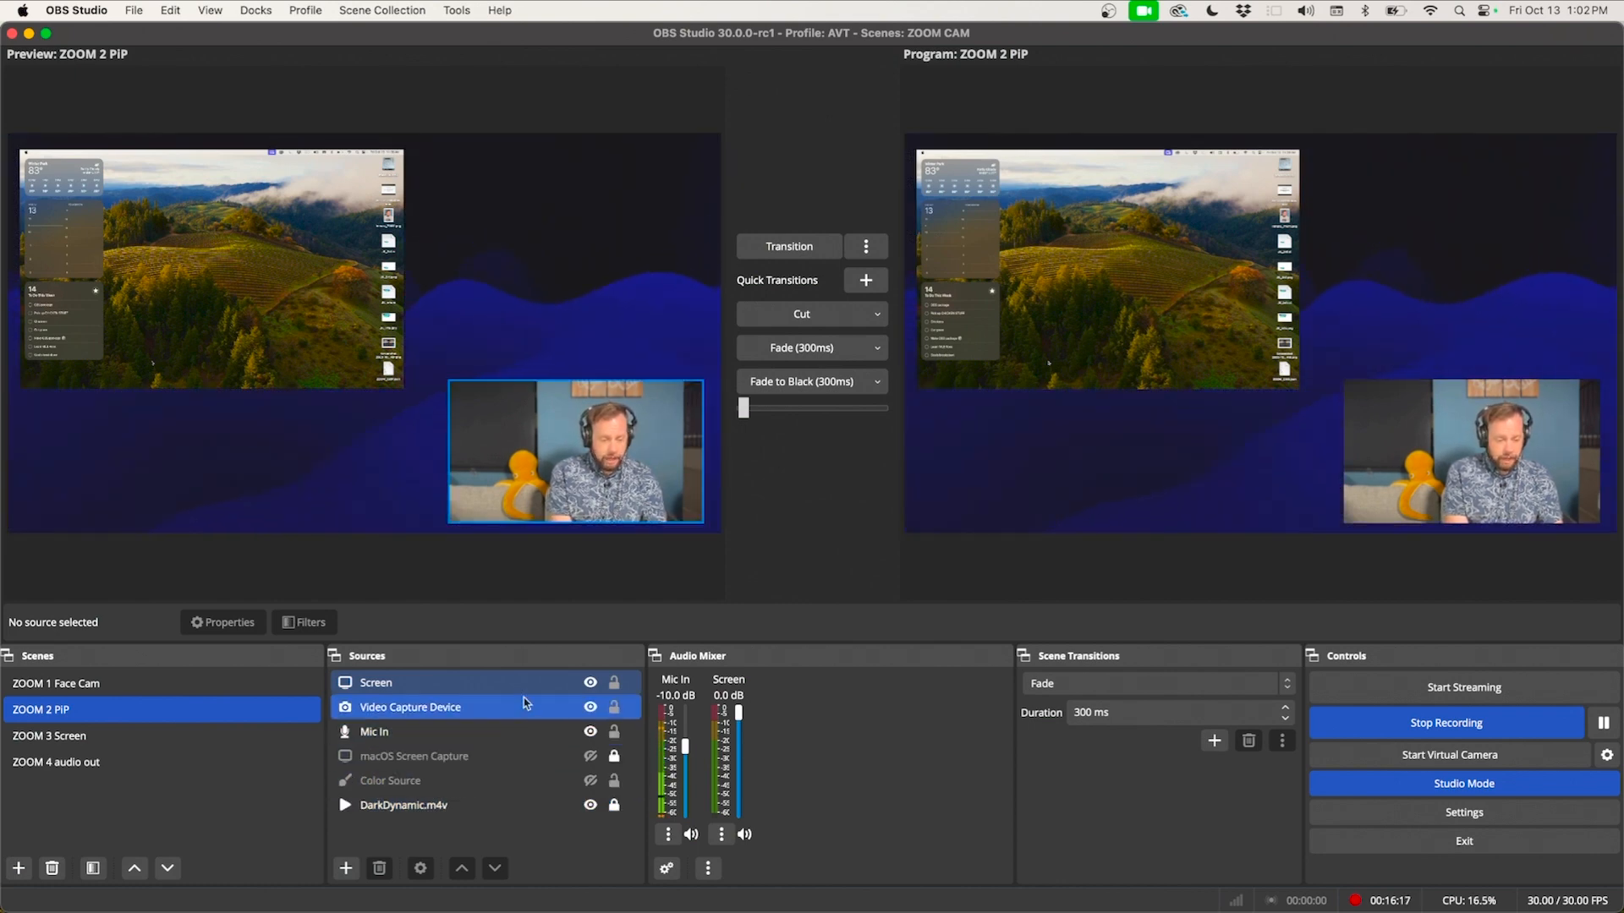
Step: Enlarge the Screen source slightly and fine-tune the Video Capture Device's size and position to about 50 px from the right edge and 34 px from the bottom
left_click(292, 308)
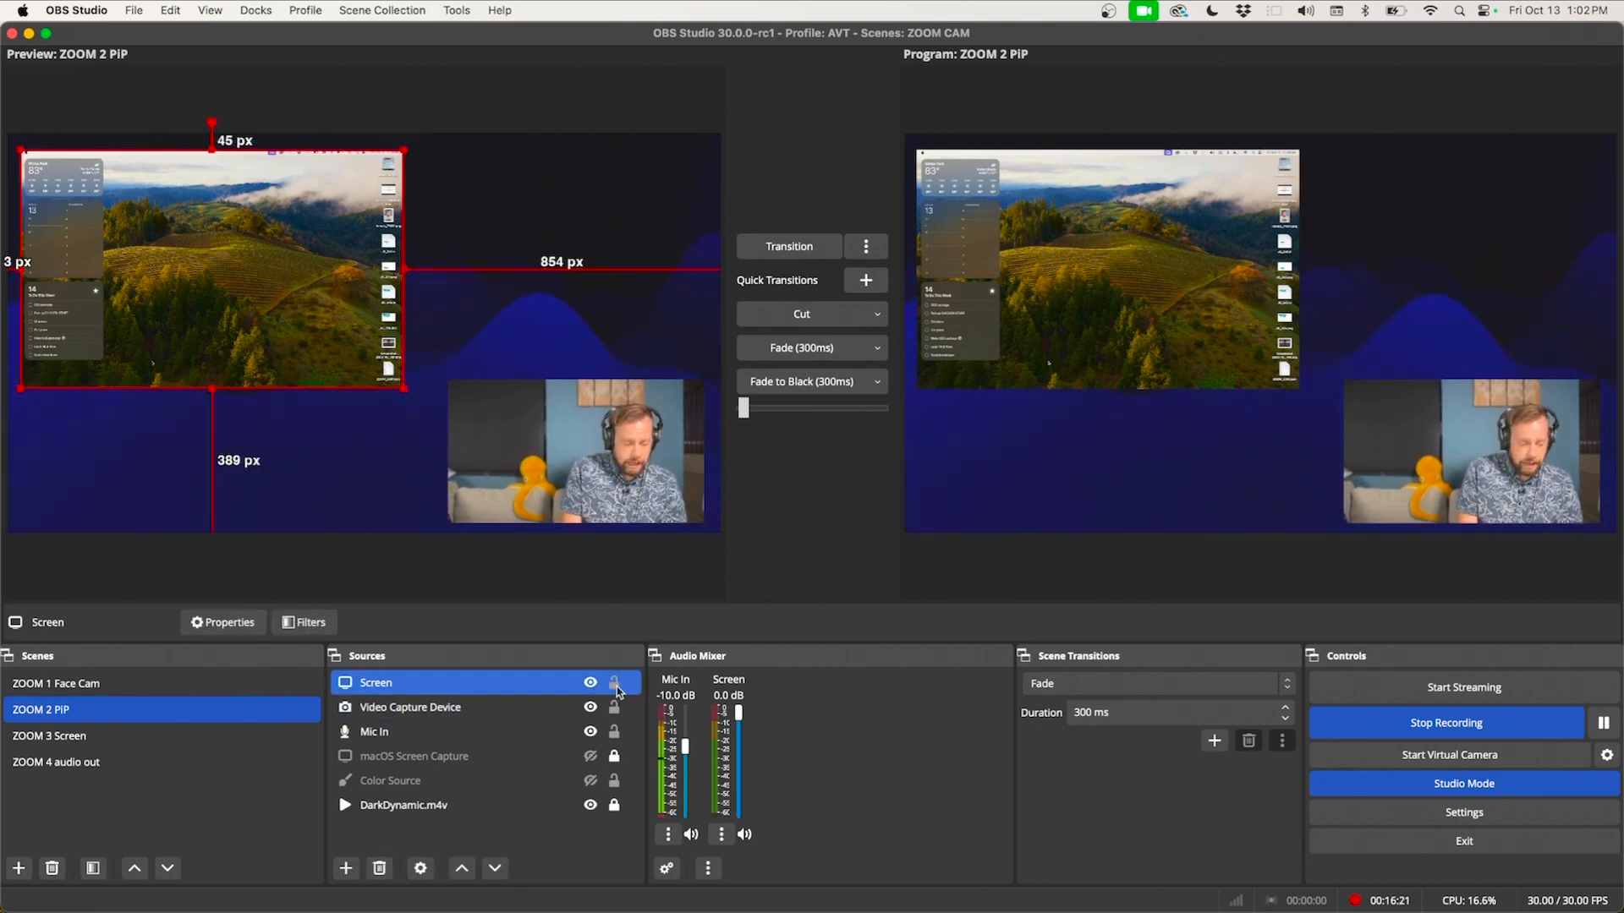
left_click_drag(404, 388, 381, 419)
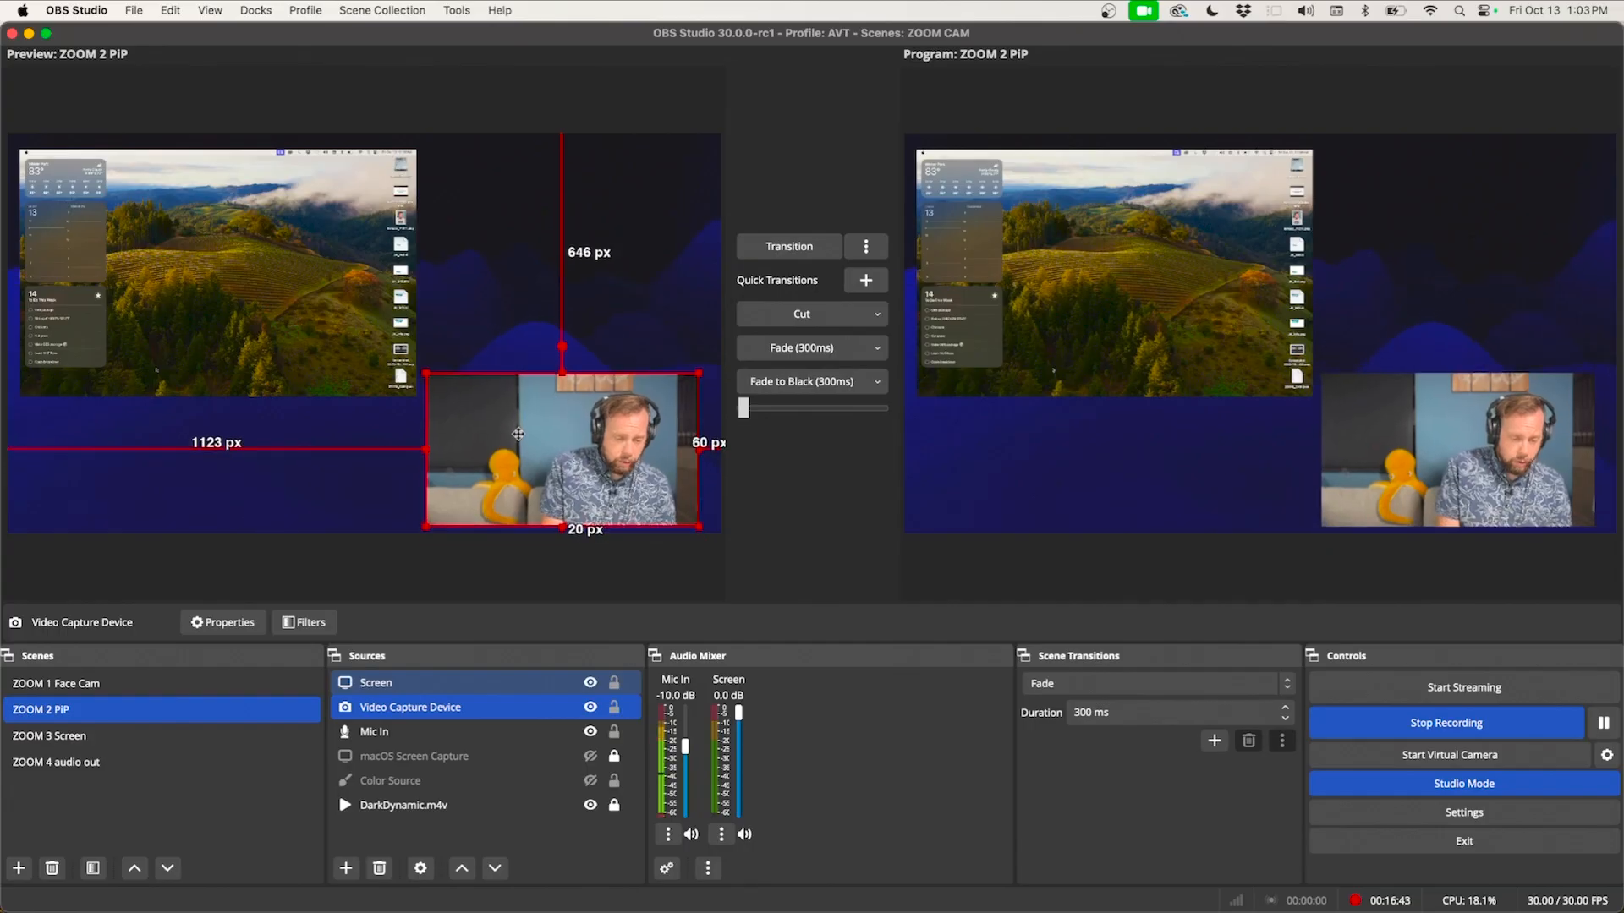
left_click_drag(518, 433, 522, 439)
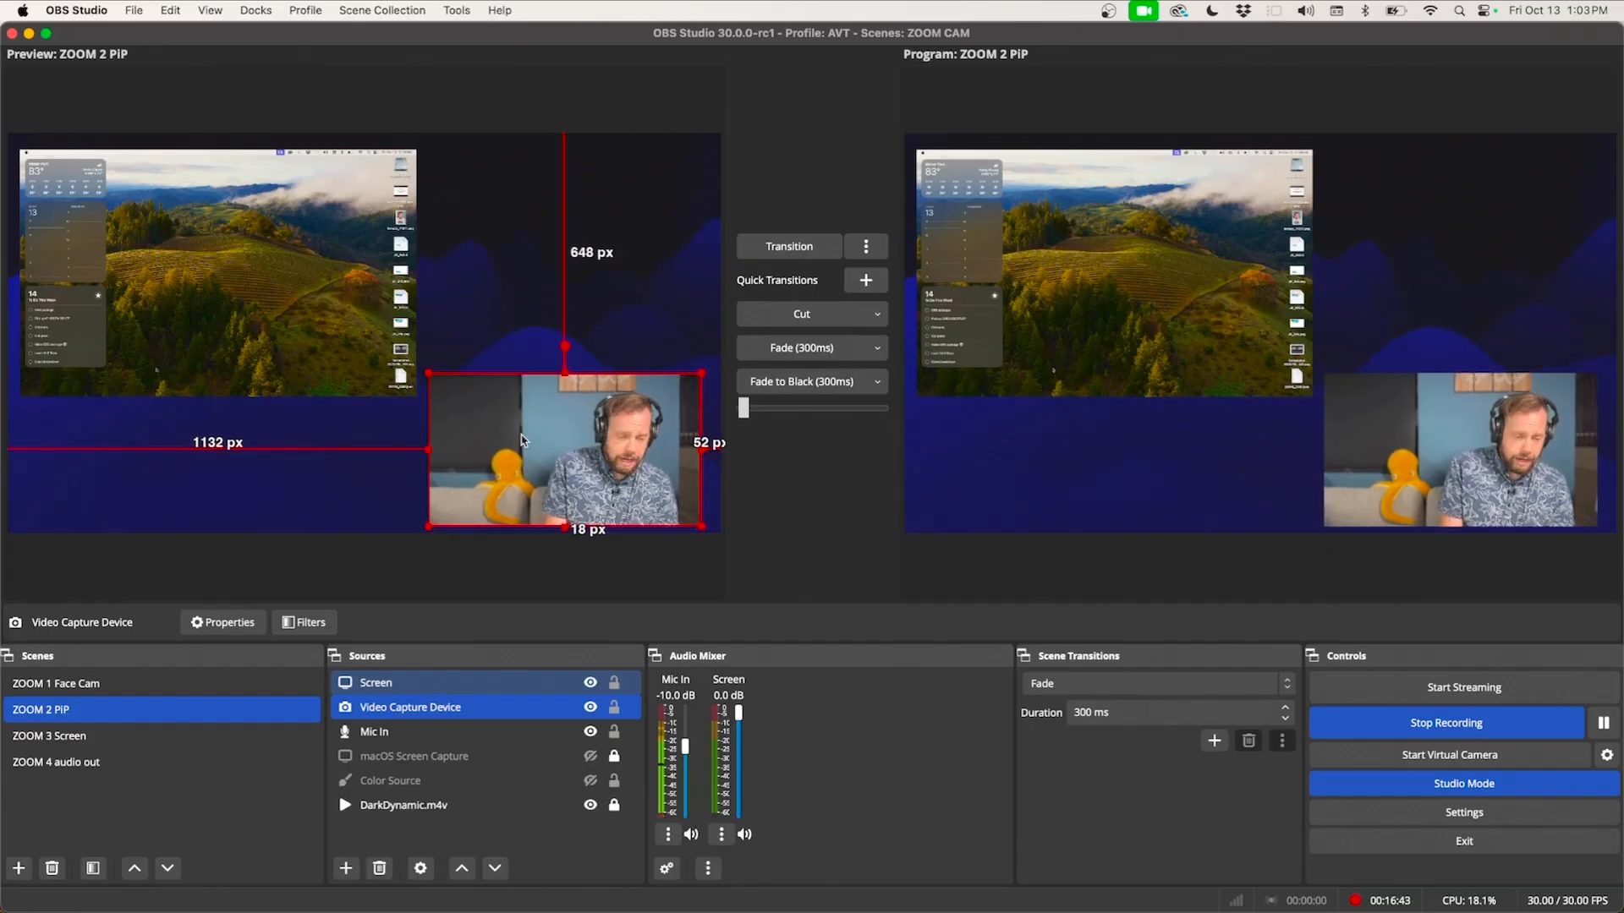
left_click_drag(428, 373, 435, 376)
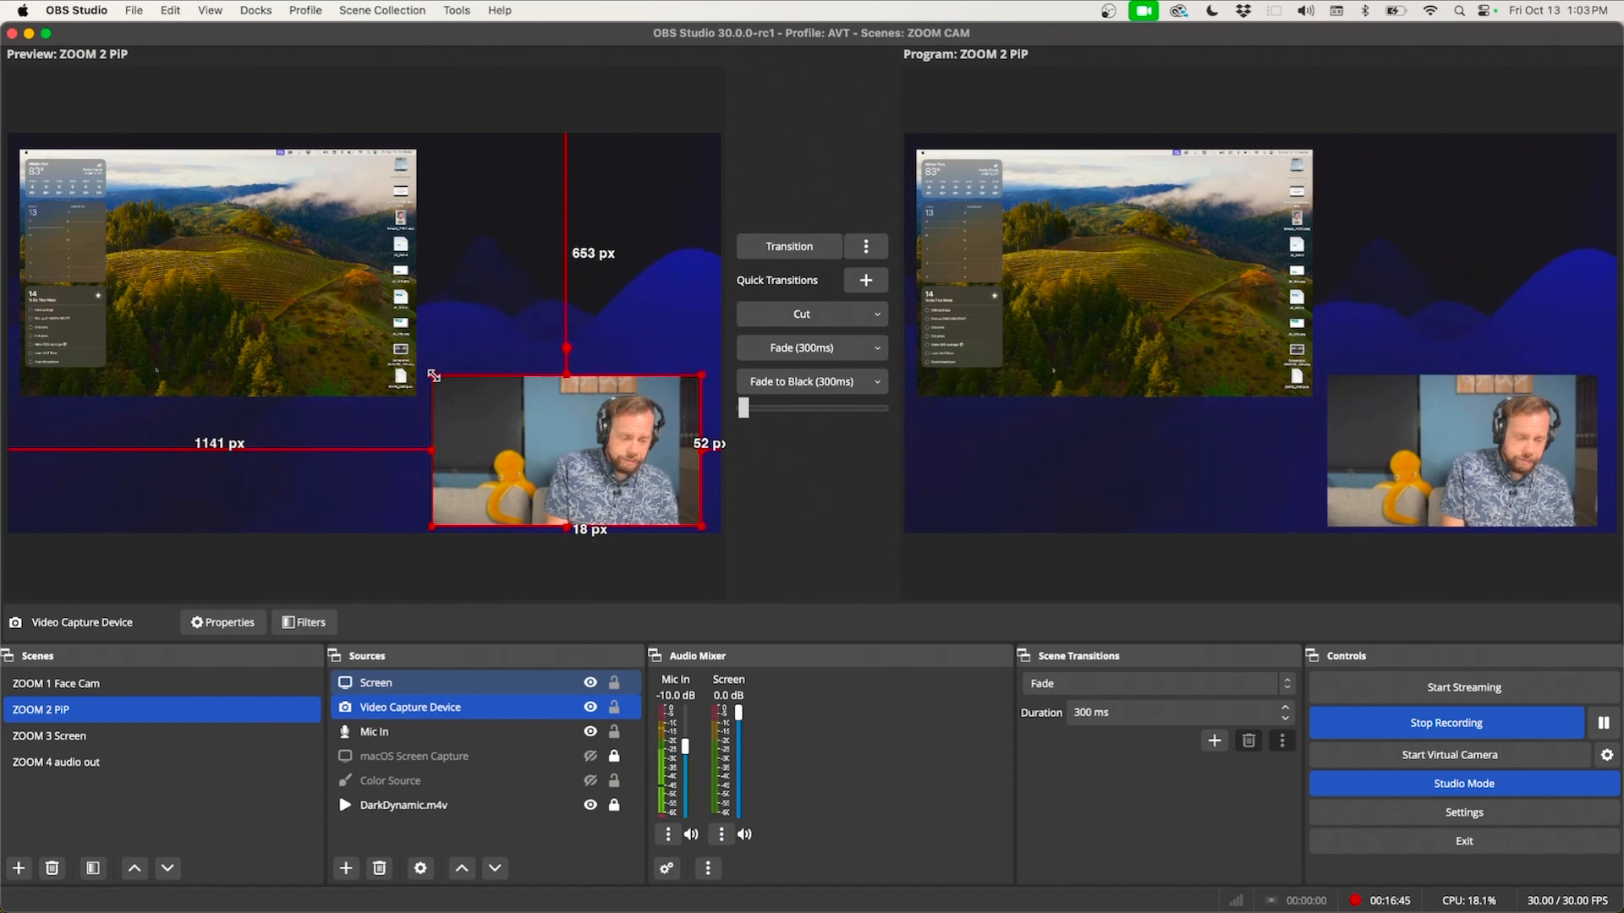
left_click_drag(521, 430, 523, 427)
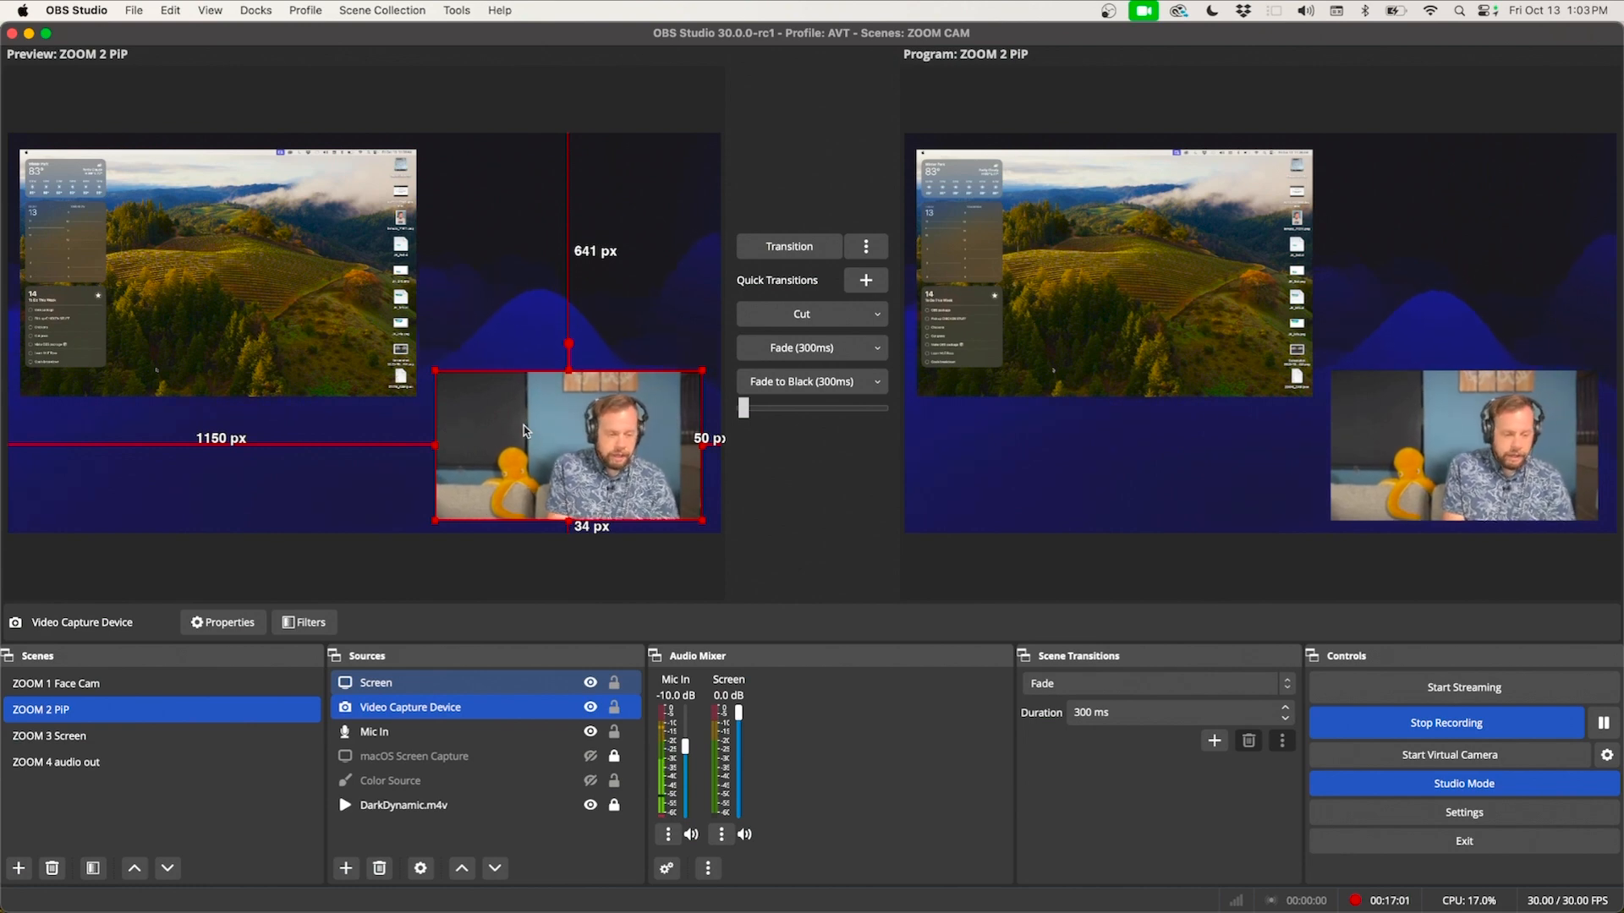
left_click_drag(548, 459, 546, 462)
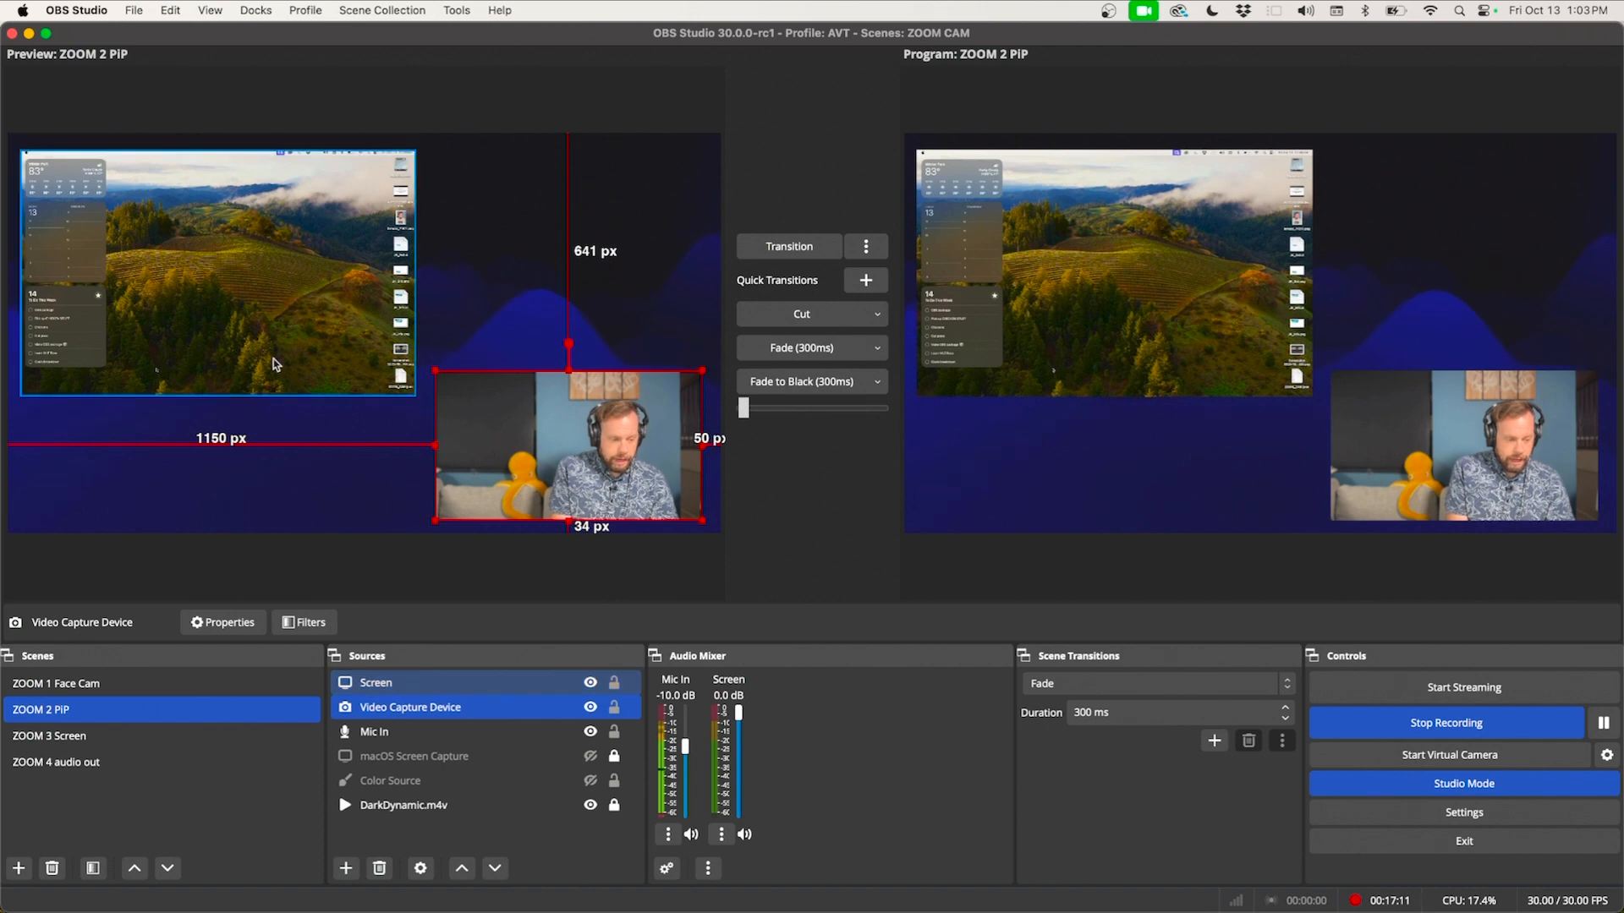
Step: Open the Screen source's properties and review its display capture options and available capture methods
left_click(402, 687)
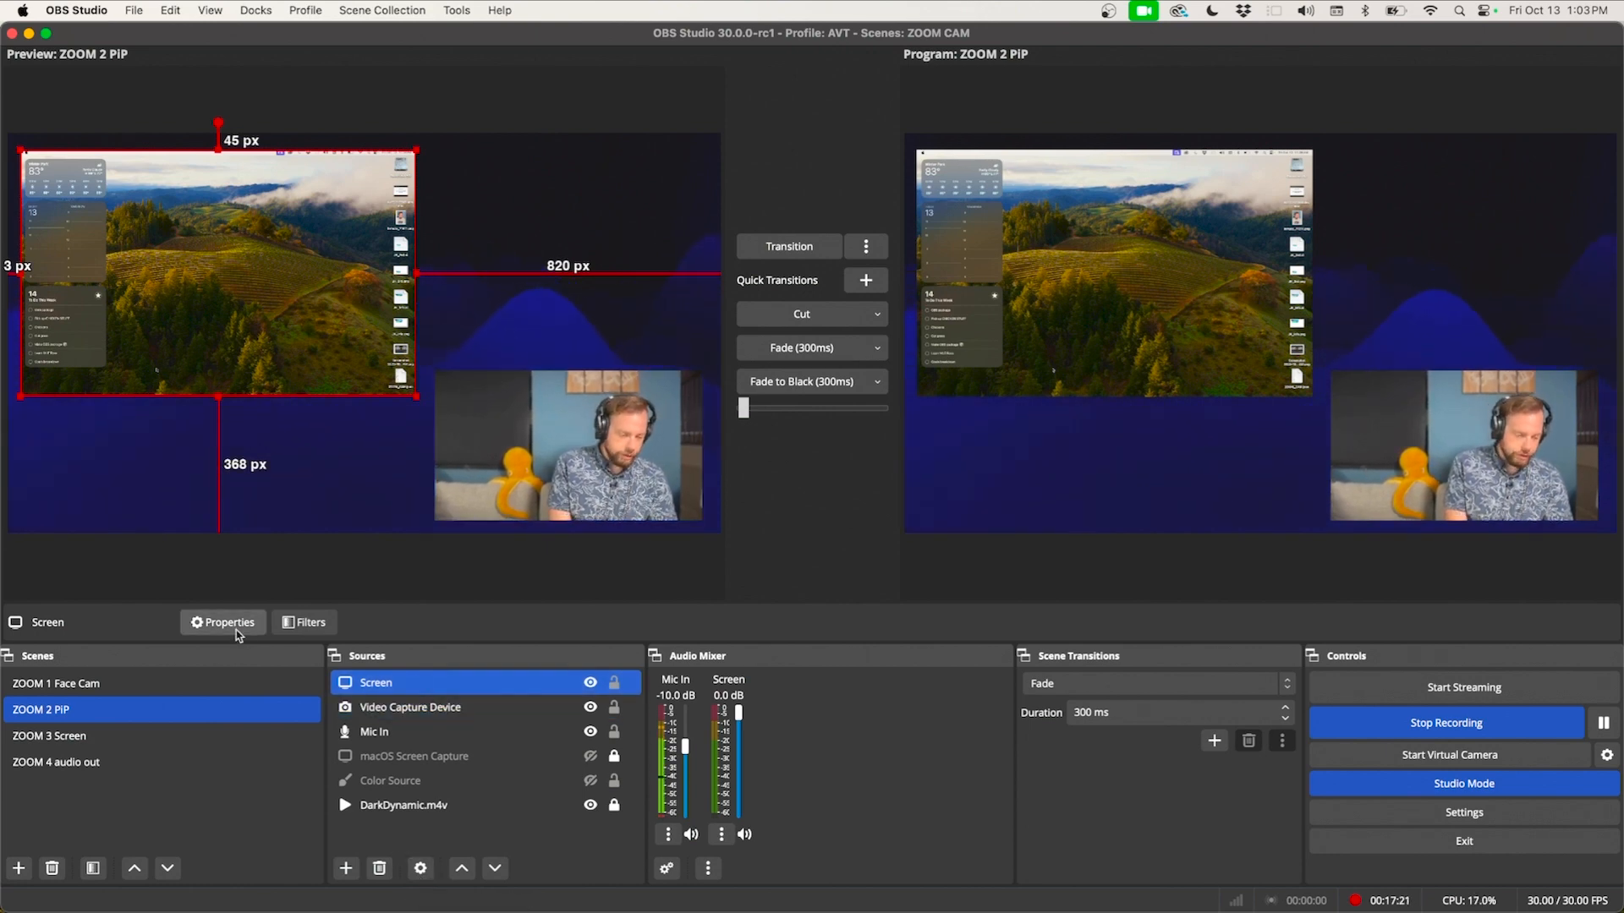
right_click(424, 692)
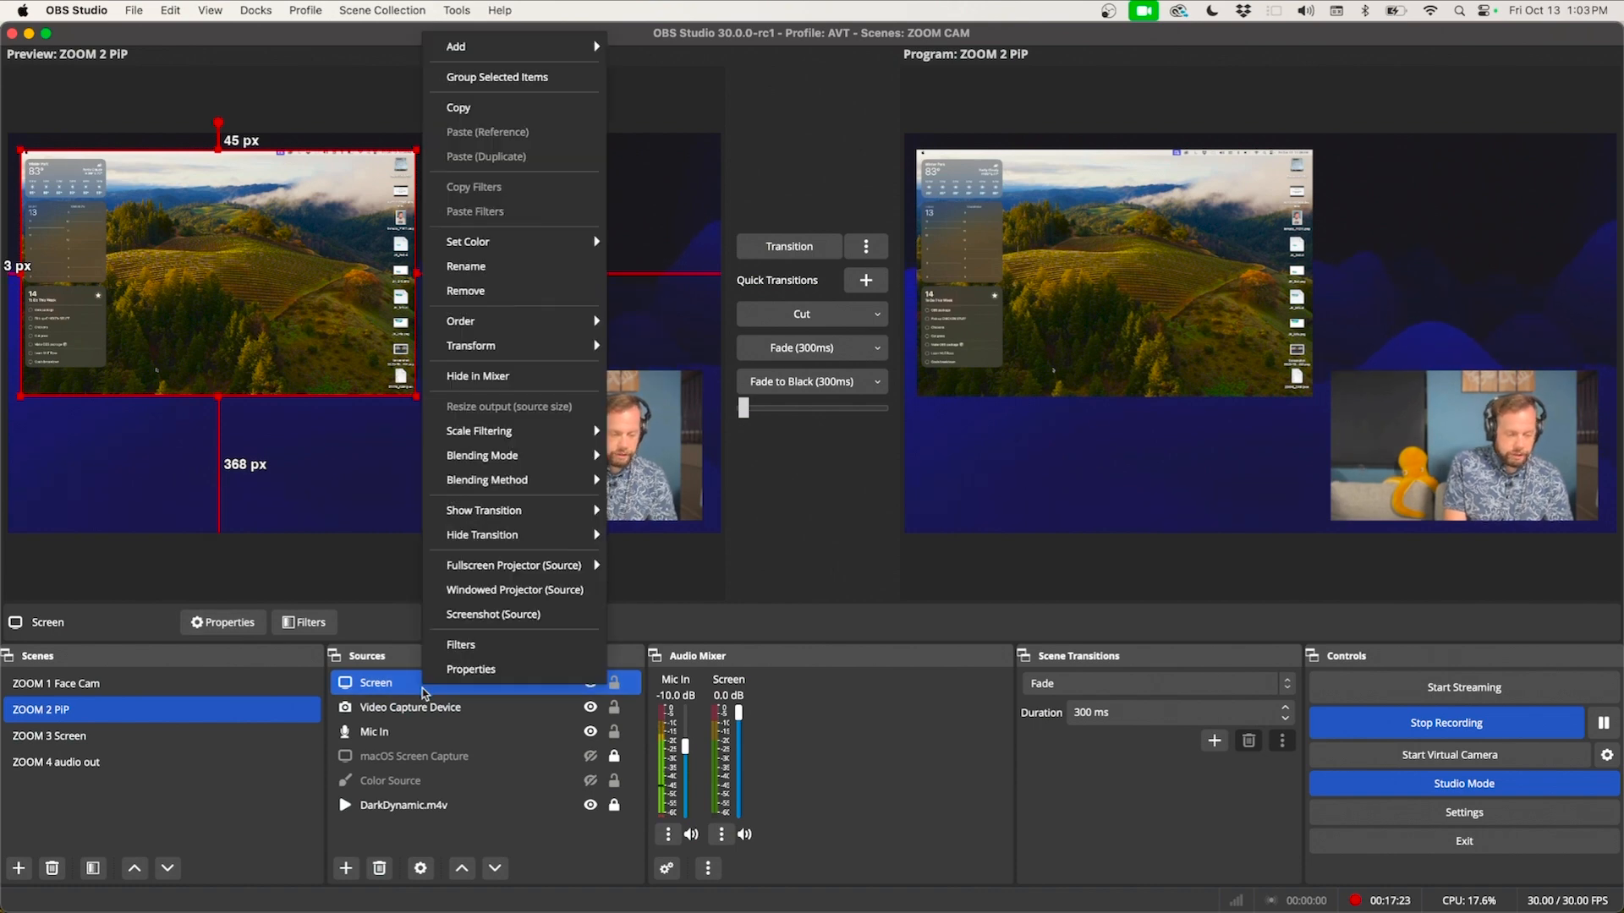
left_click(471, 671)
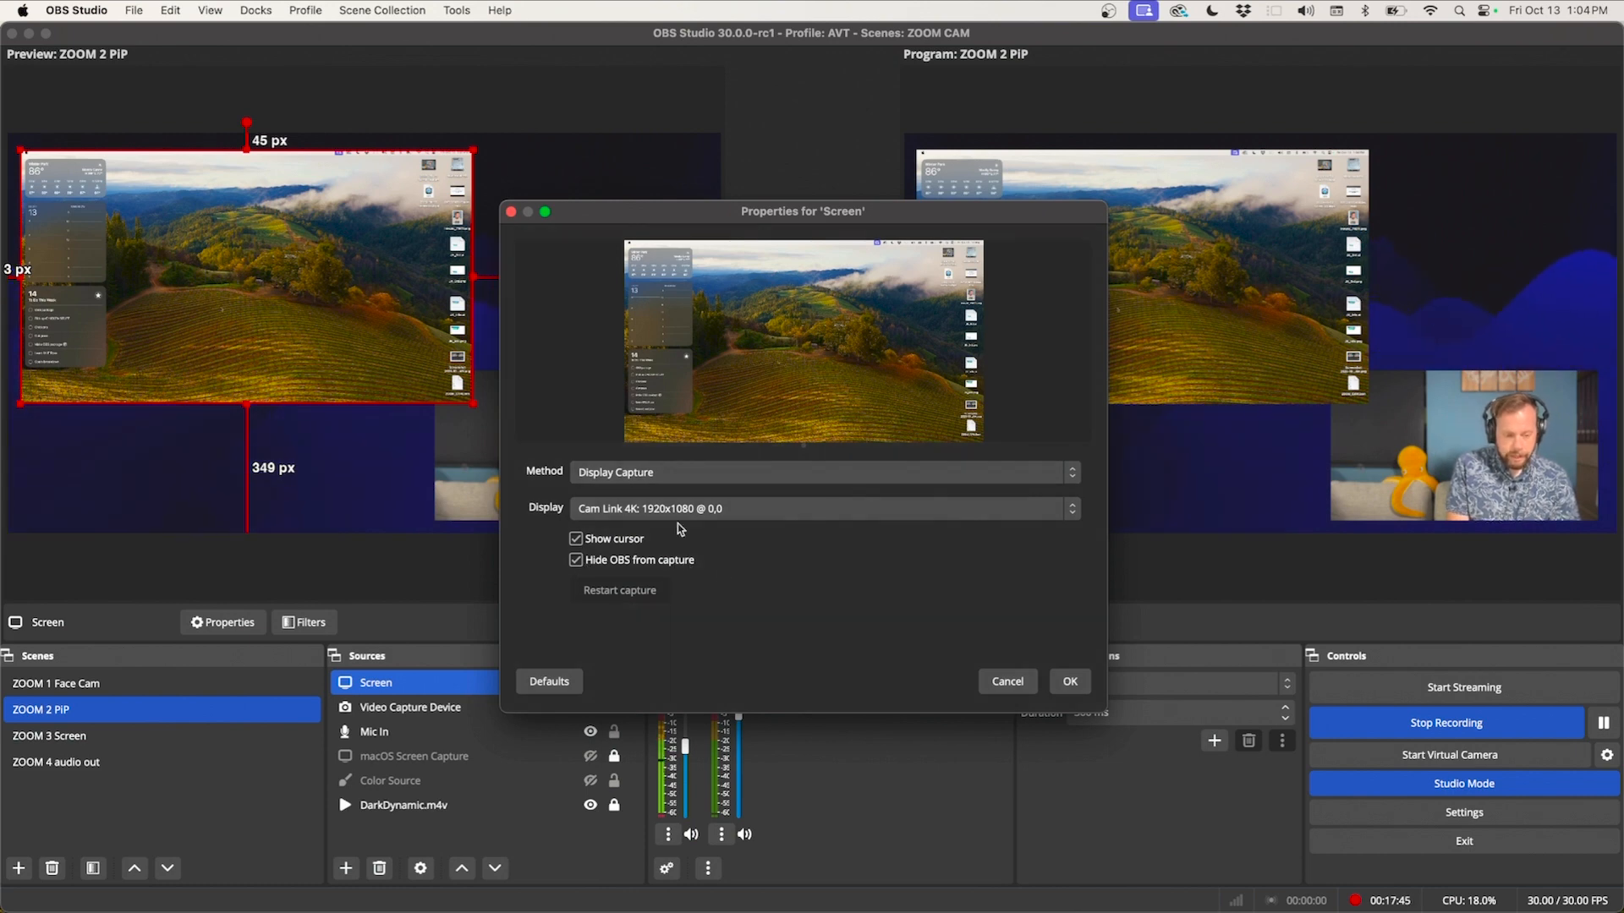
left_click(576, 561)
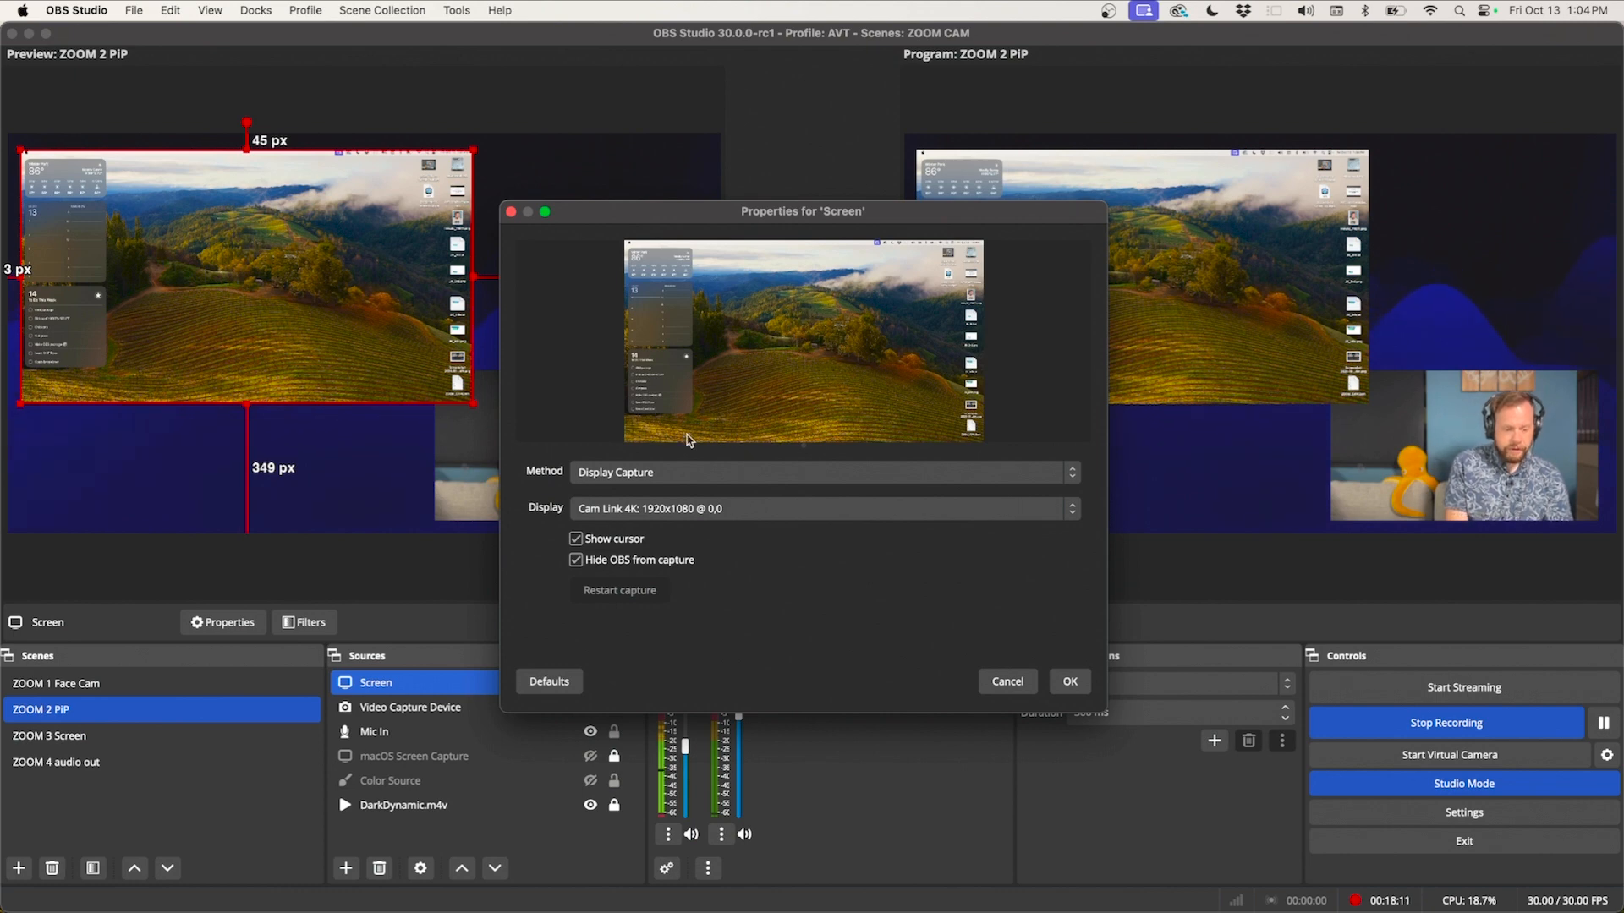
left_click(634, 473)
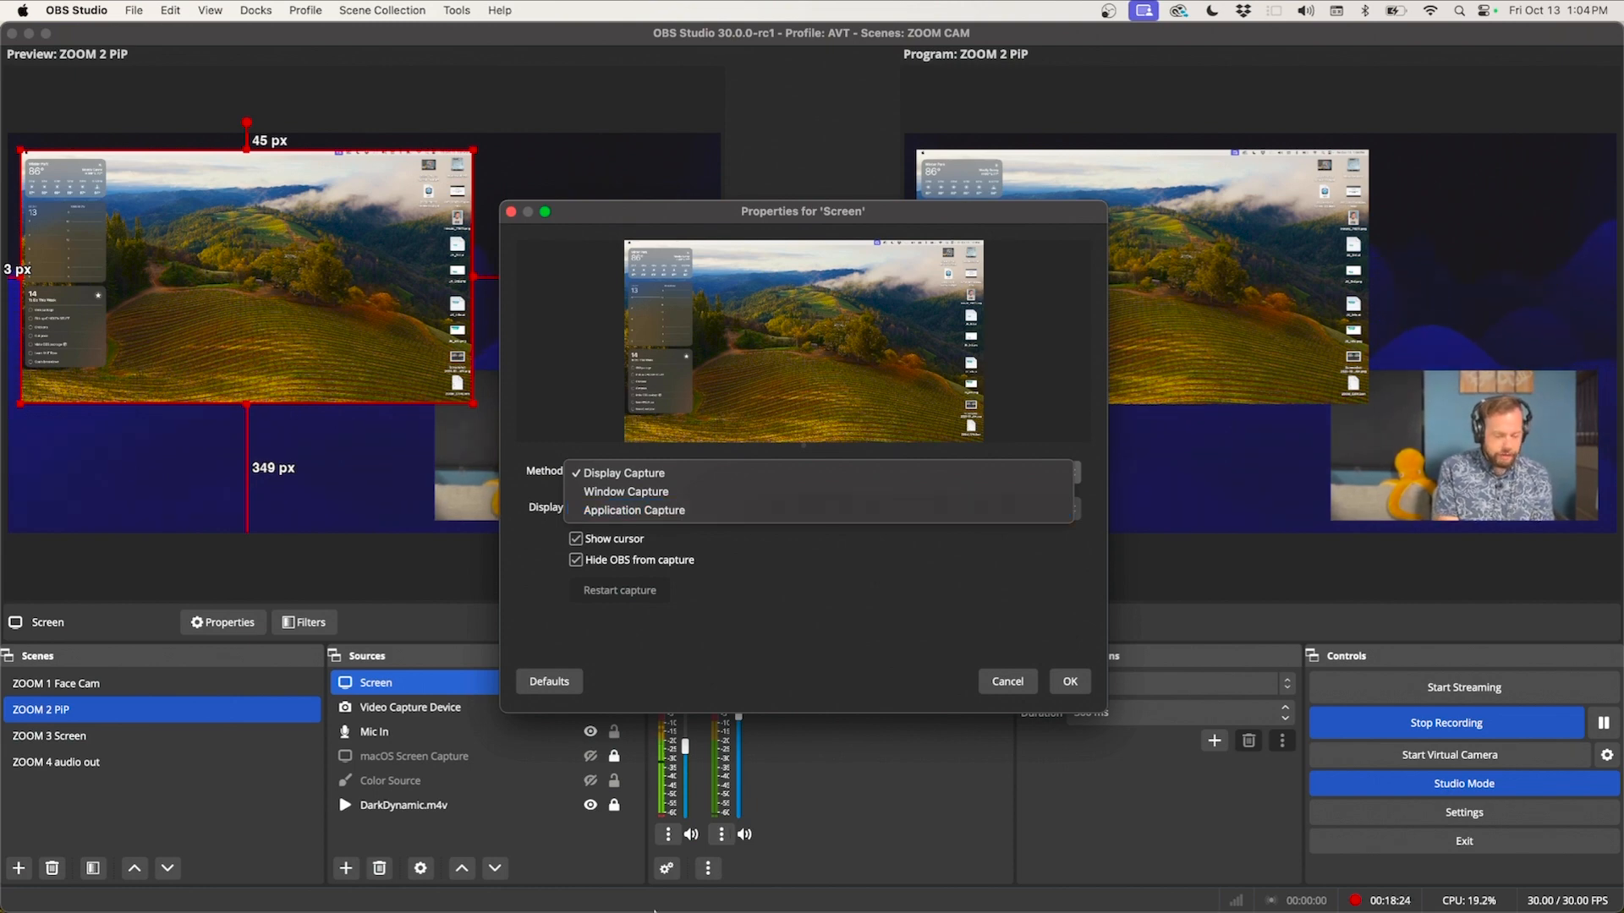
left_click(1012, 686)
Step: Switch to Safari to place its OBS website window on the captured display, and return to OBS Studio
mouse_move(723, 897)
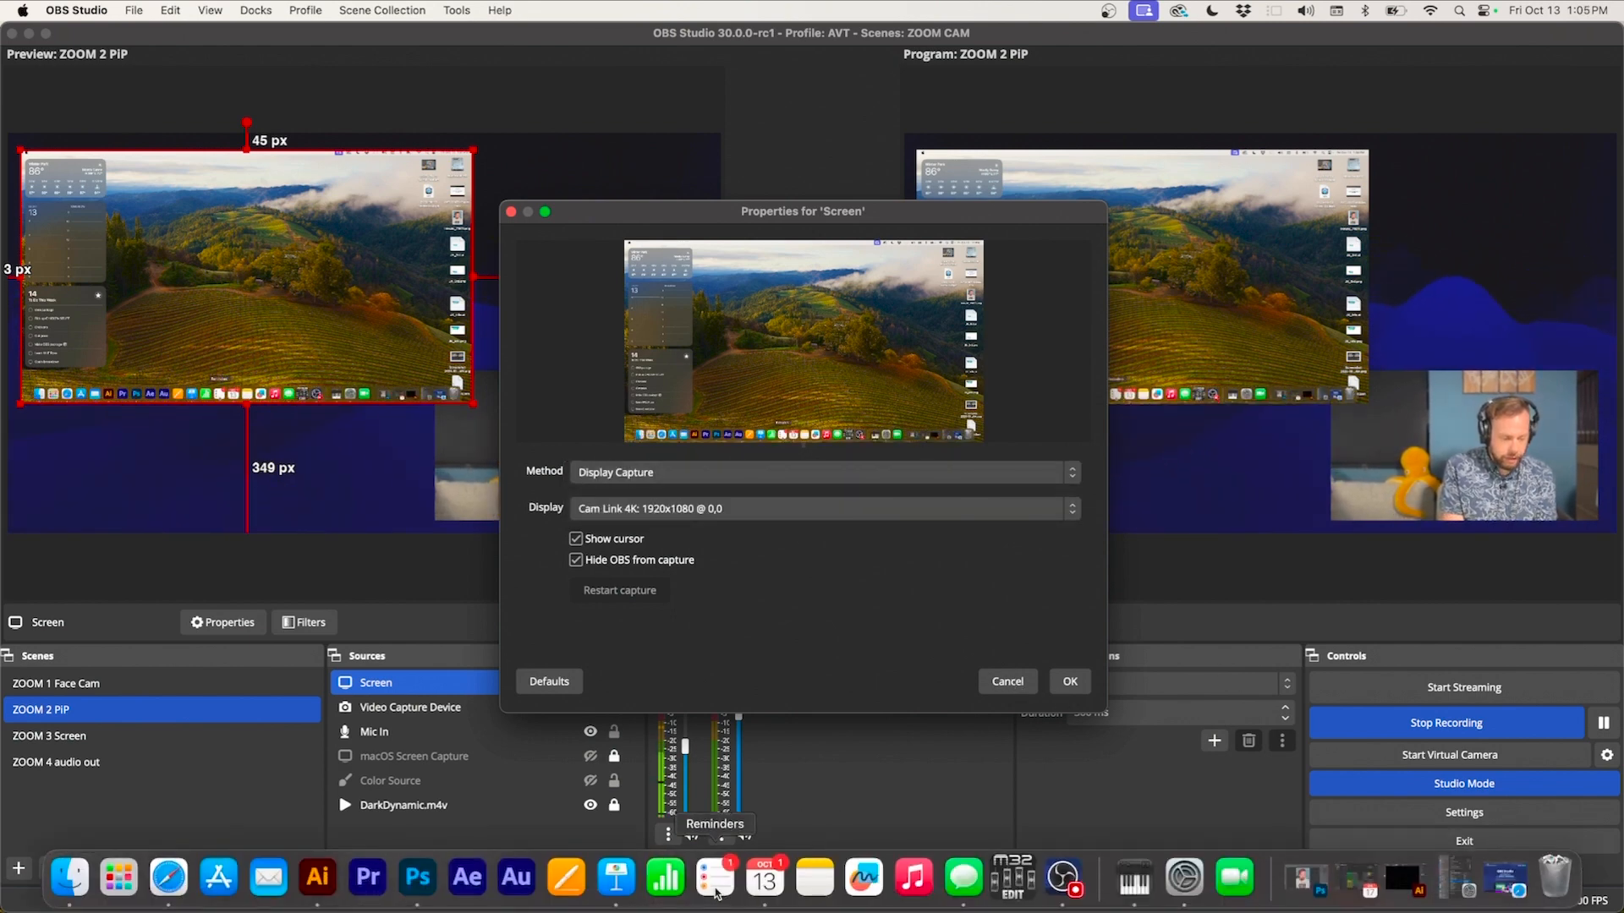
left_click(166, 888)
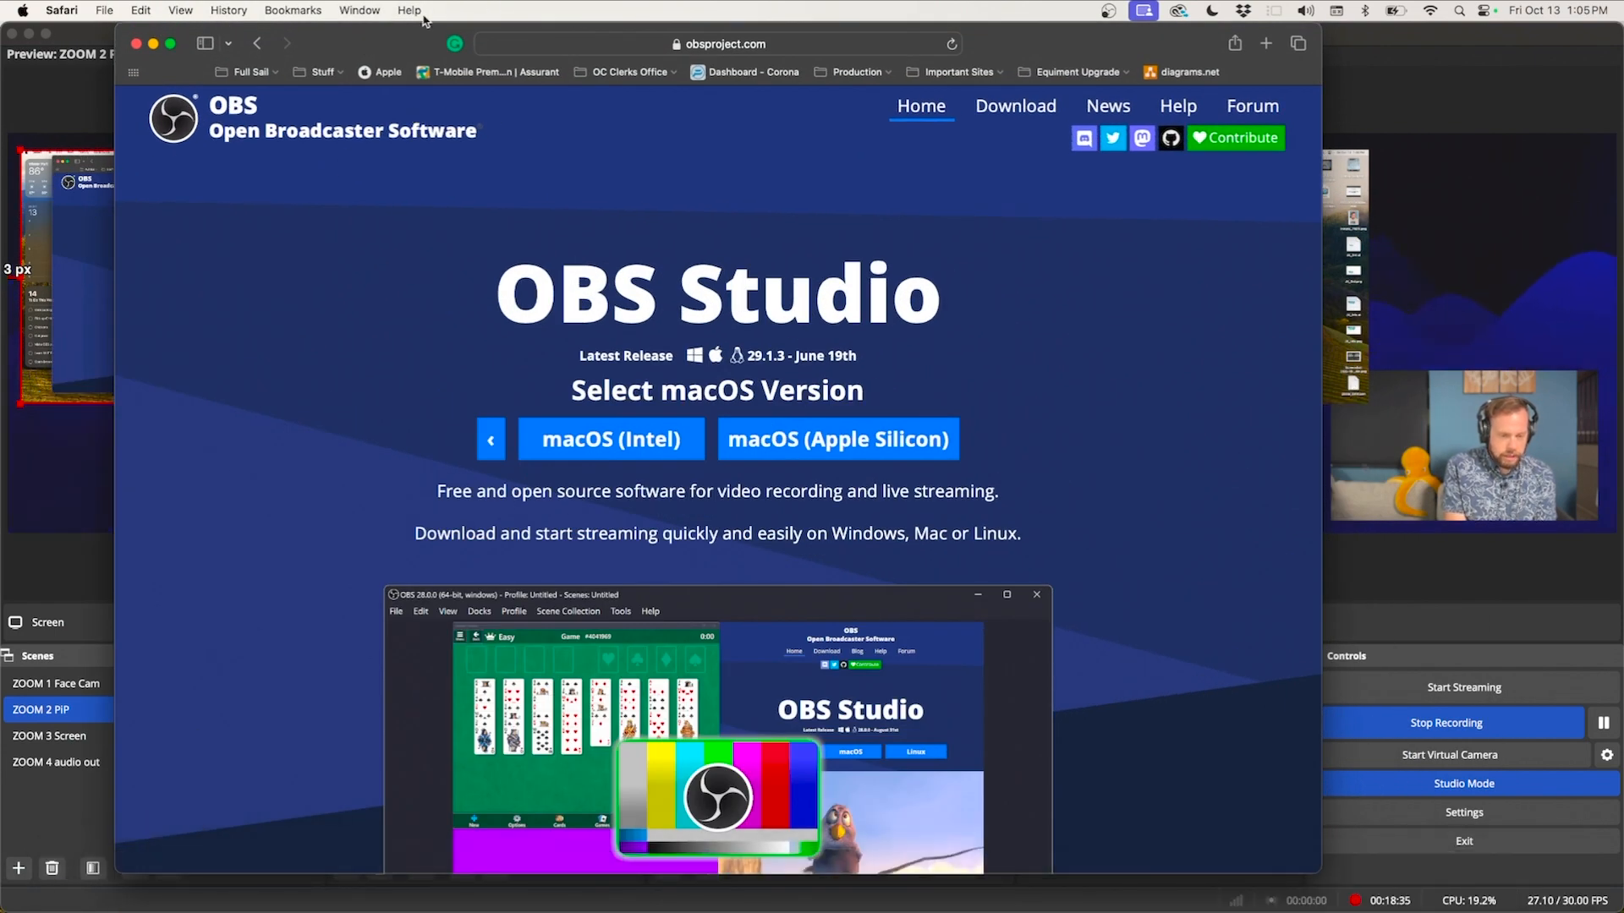
left_click(1473, 28)
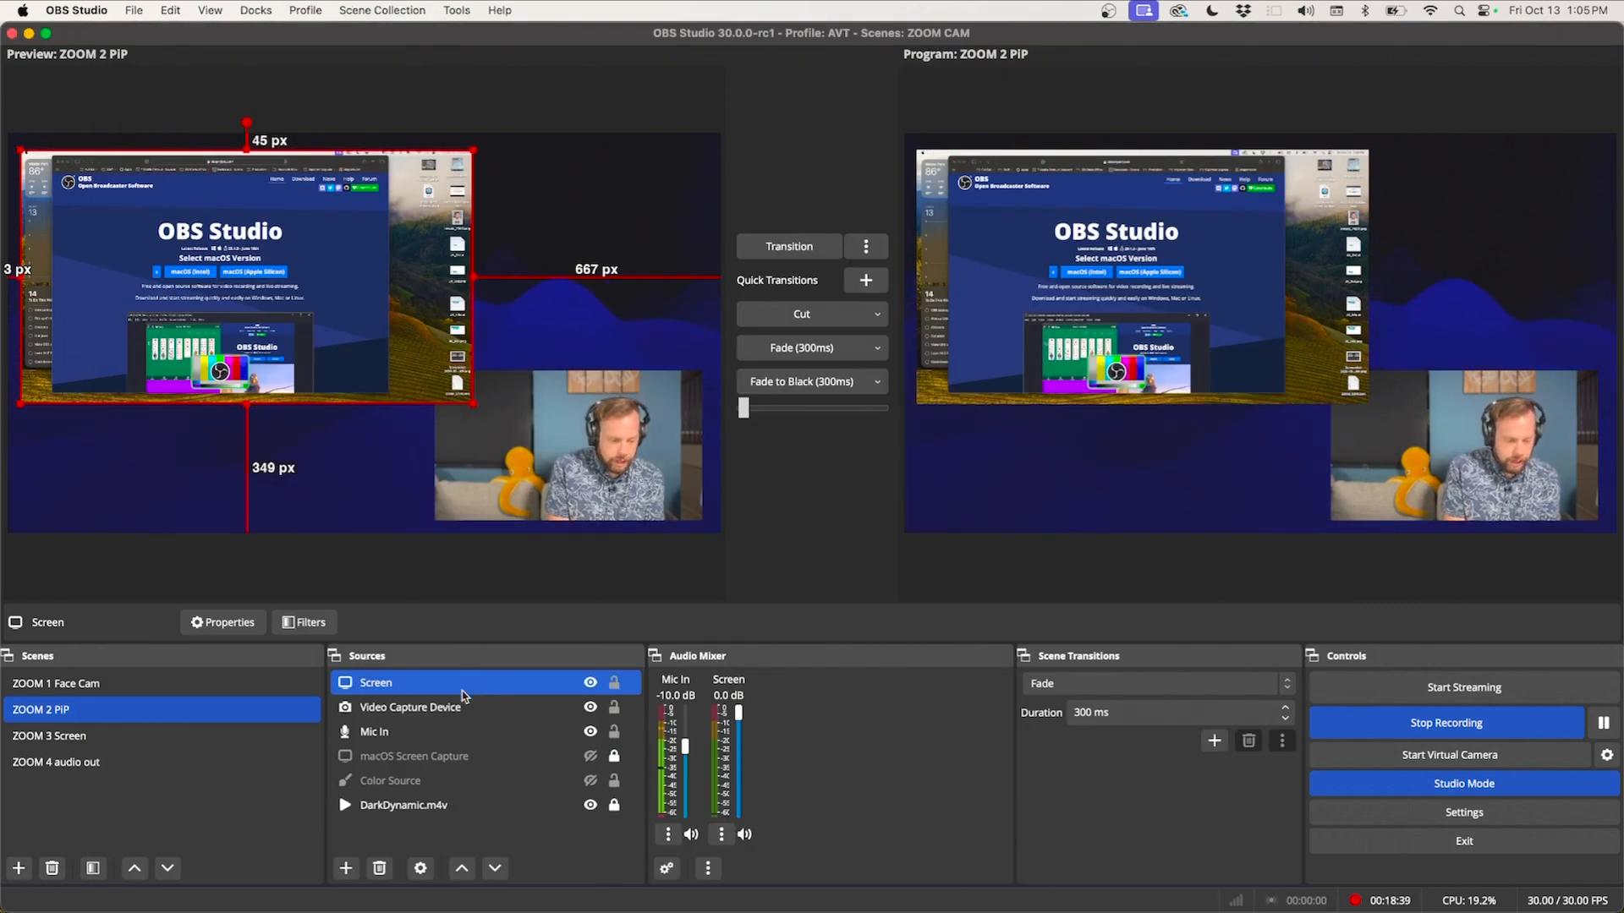
Step: Reopen the Screen source's properties, discarding the unsaved changes from the earlier properties session
left_click(421, 872)
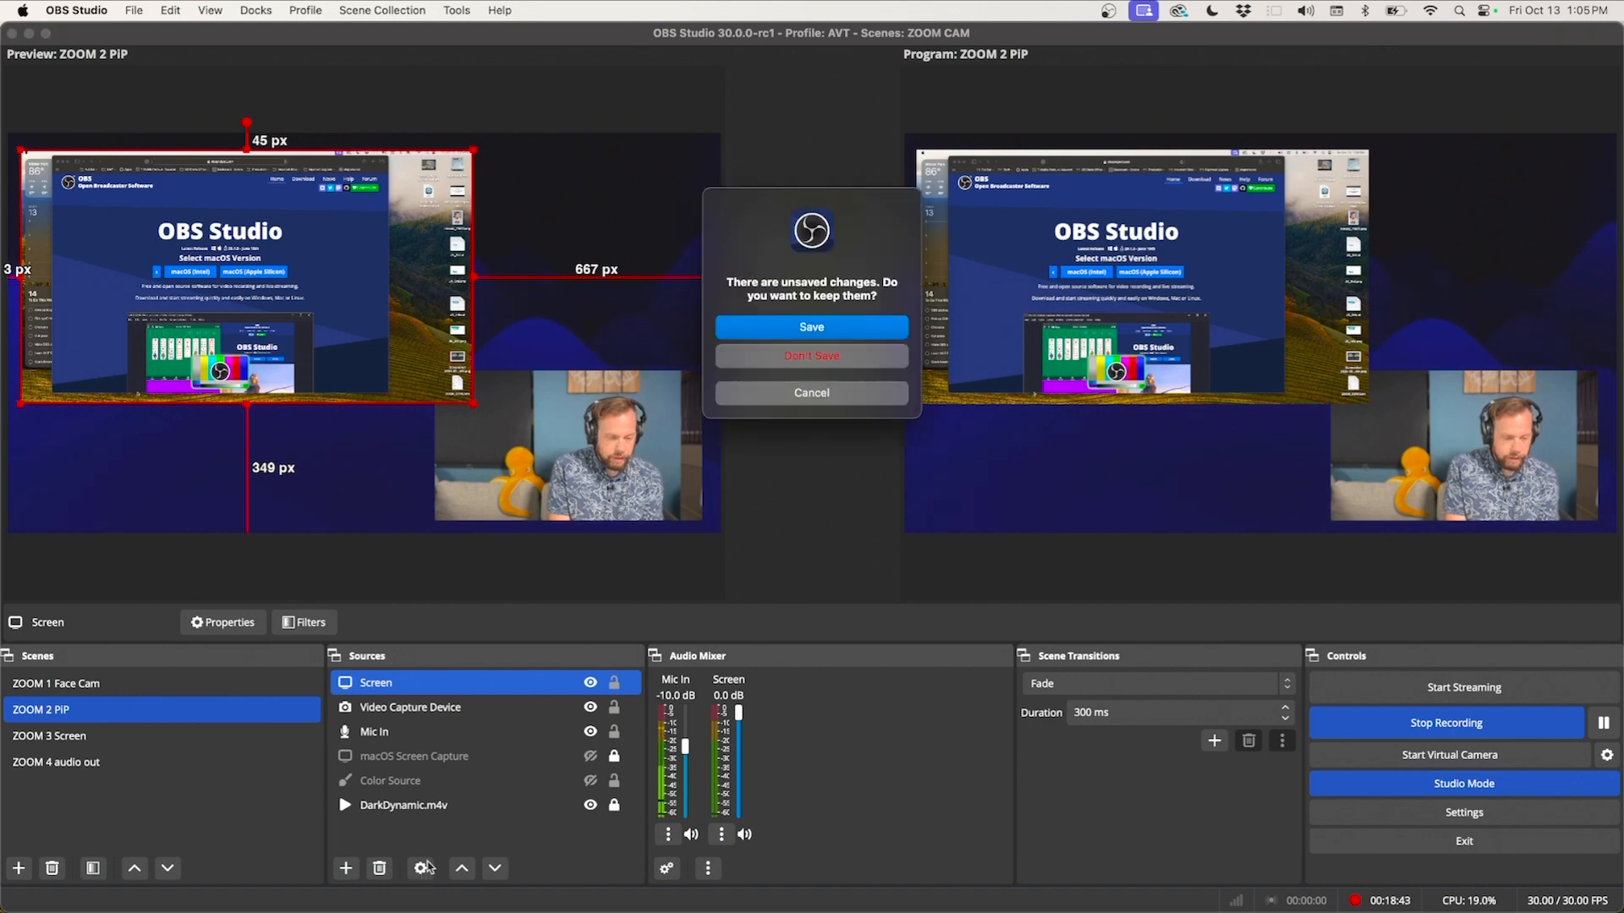
left_click(810, 399)
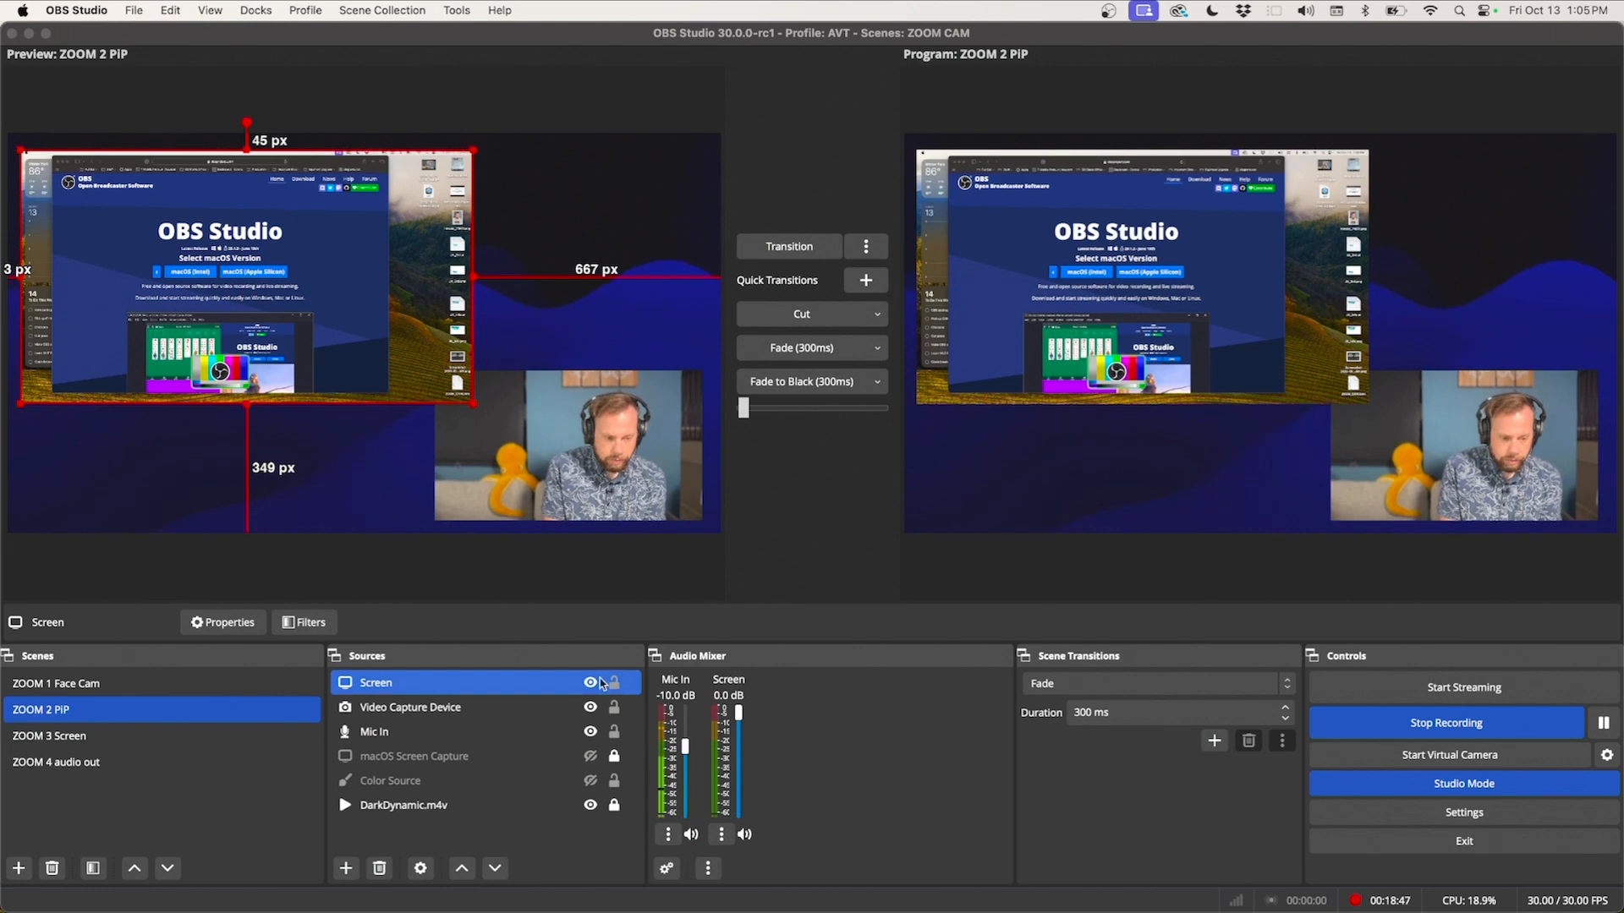
double_click(443, 690)
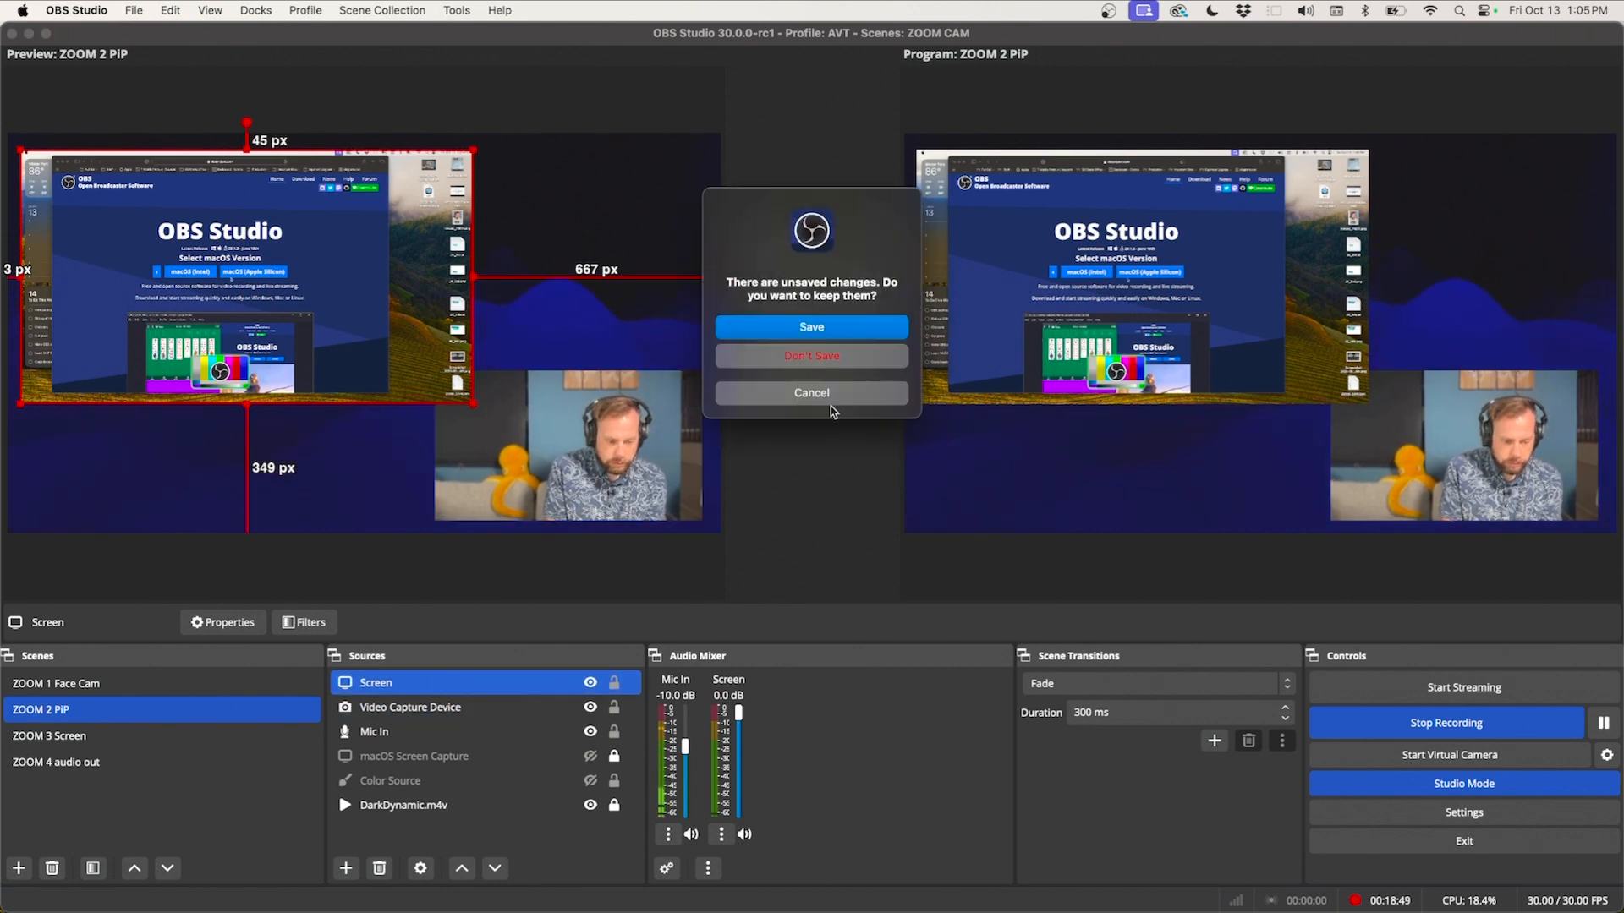
left_click(830, 357)
left_click(831, 357)
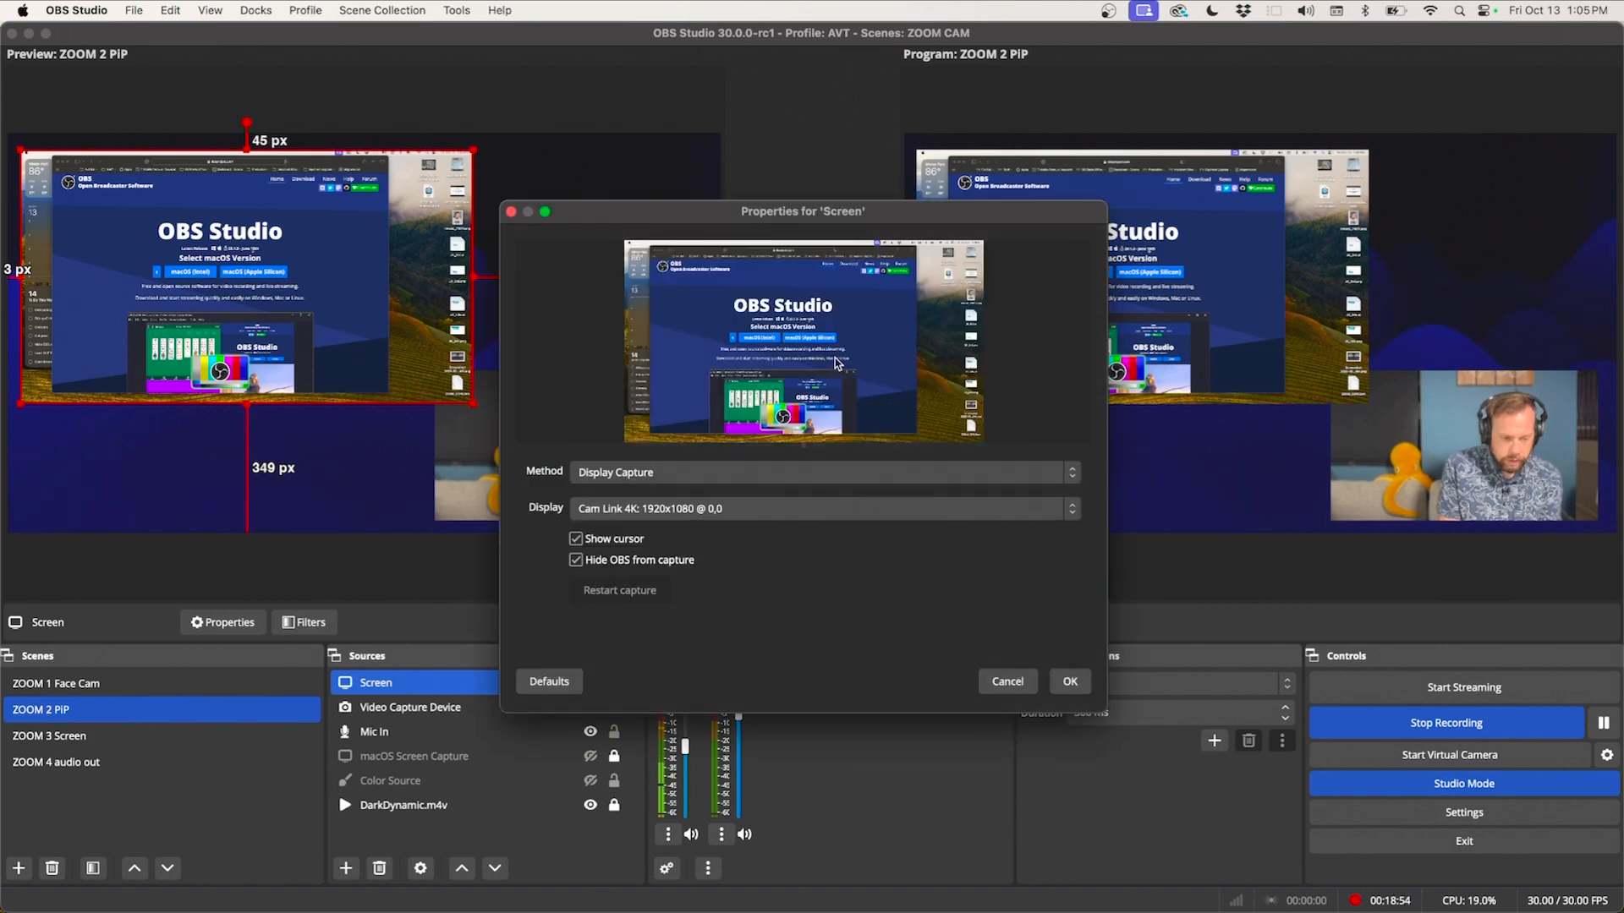
Step: Set the Screen source's capture method to Application Capture with Safari as the application
left_click(629, 489)
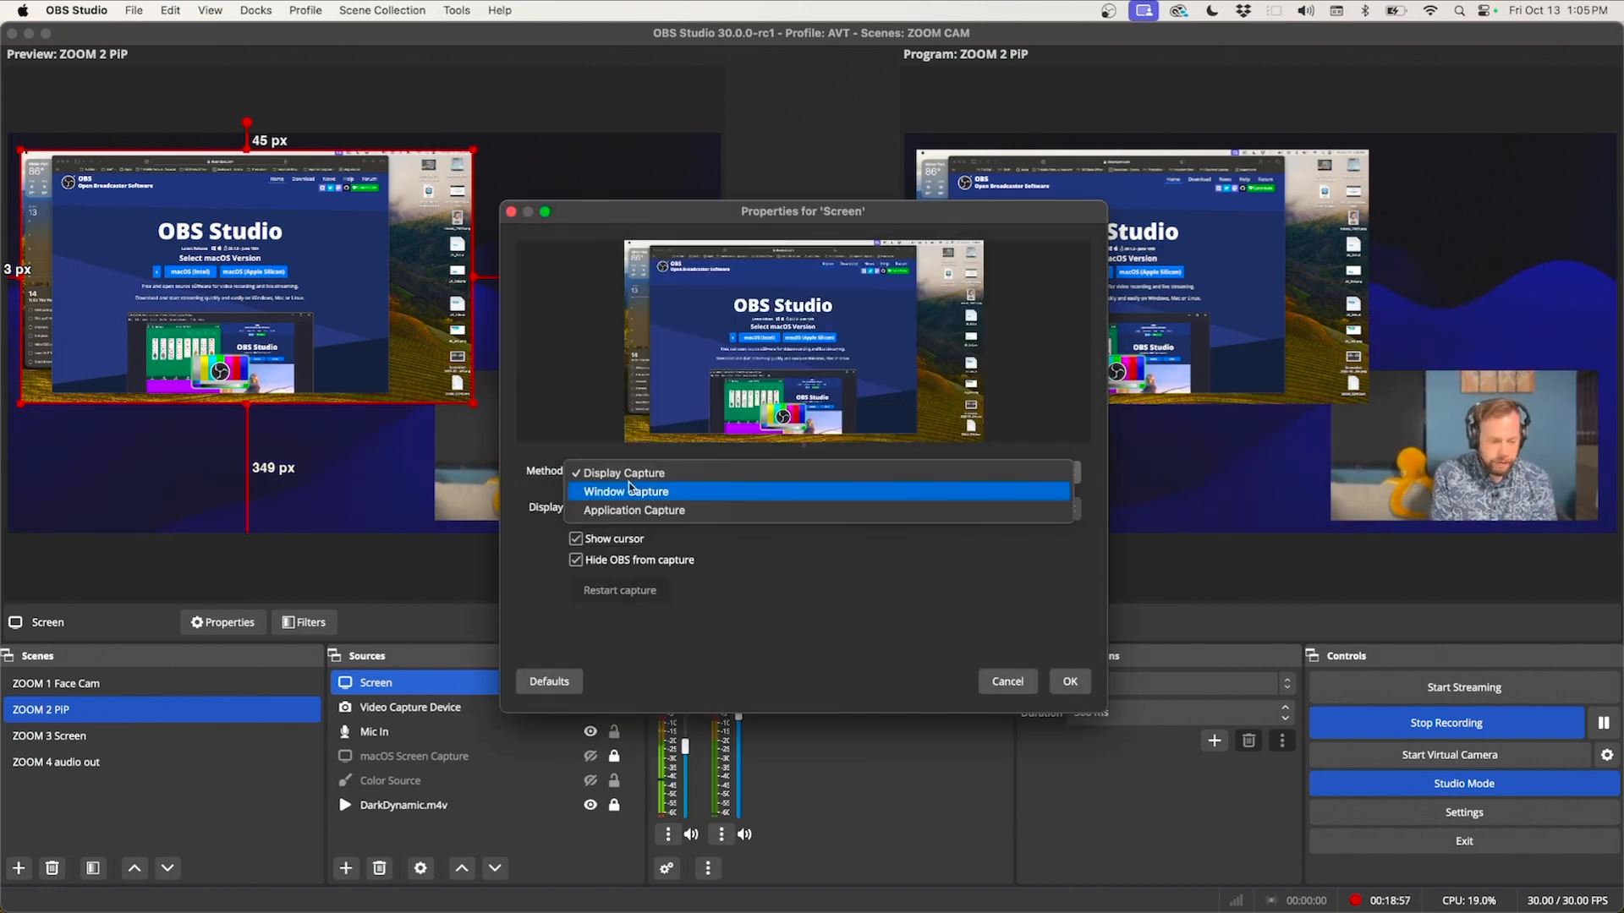
left_click(617, 511)
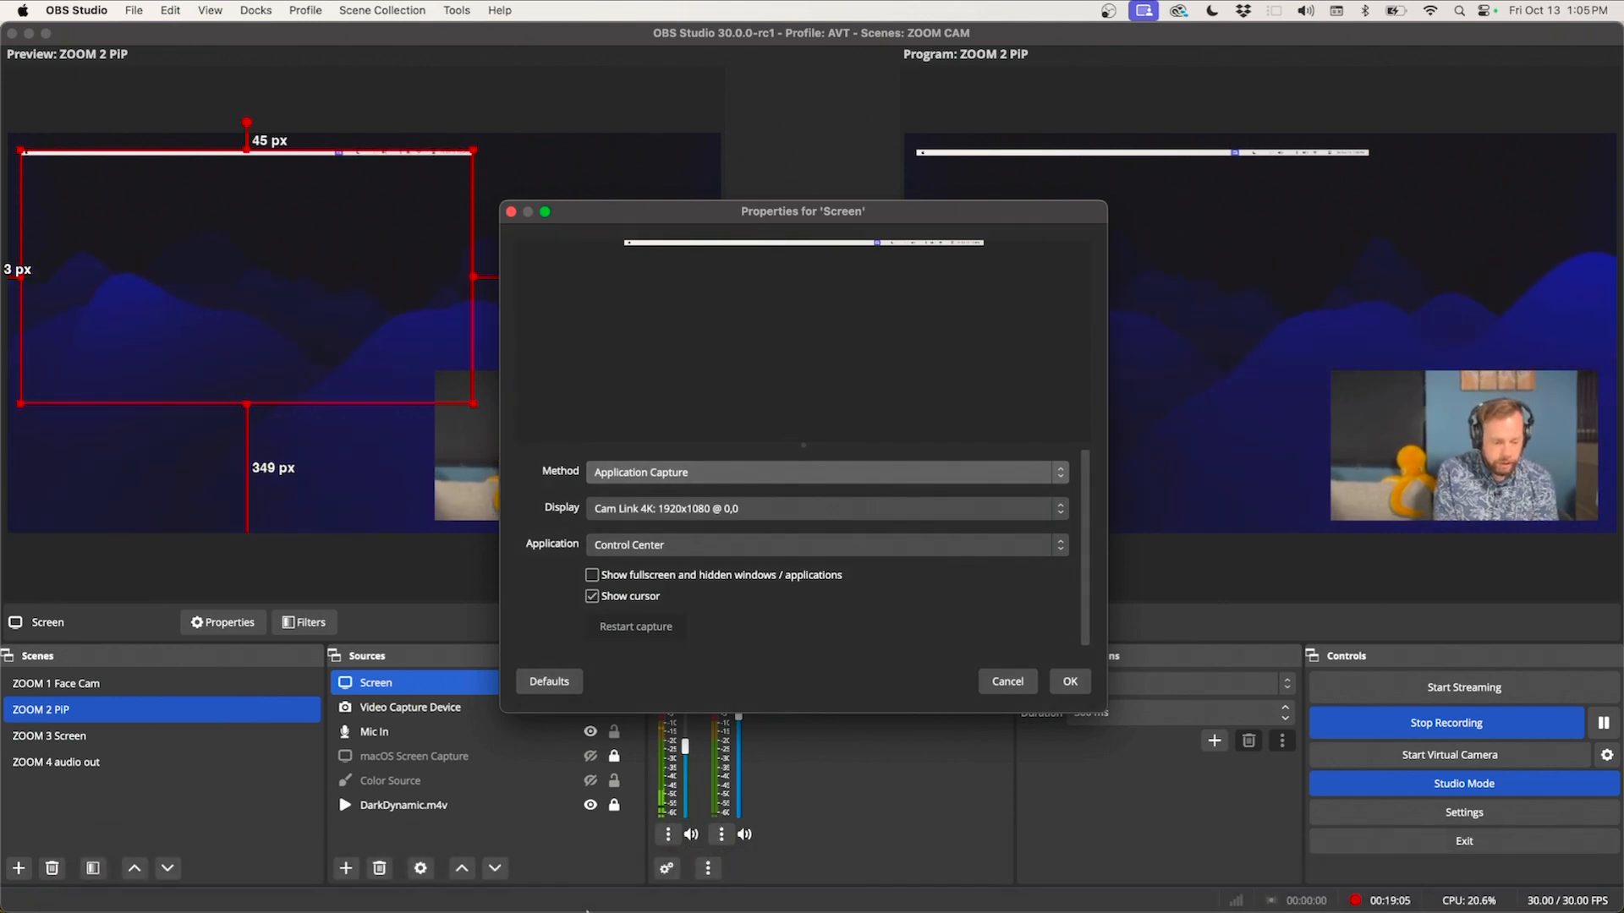
left_click(759, 545)
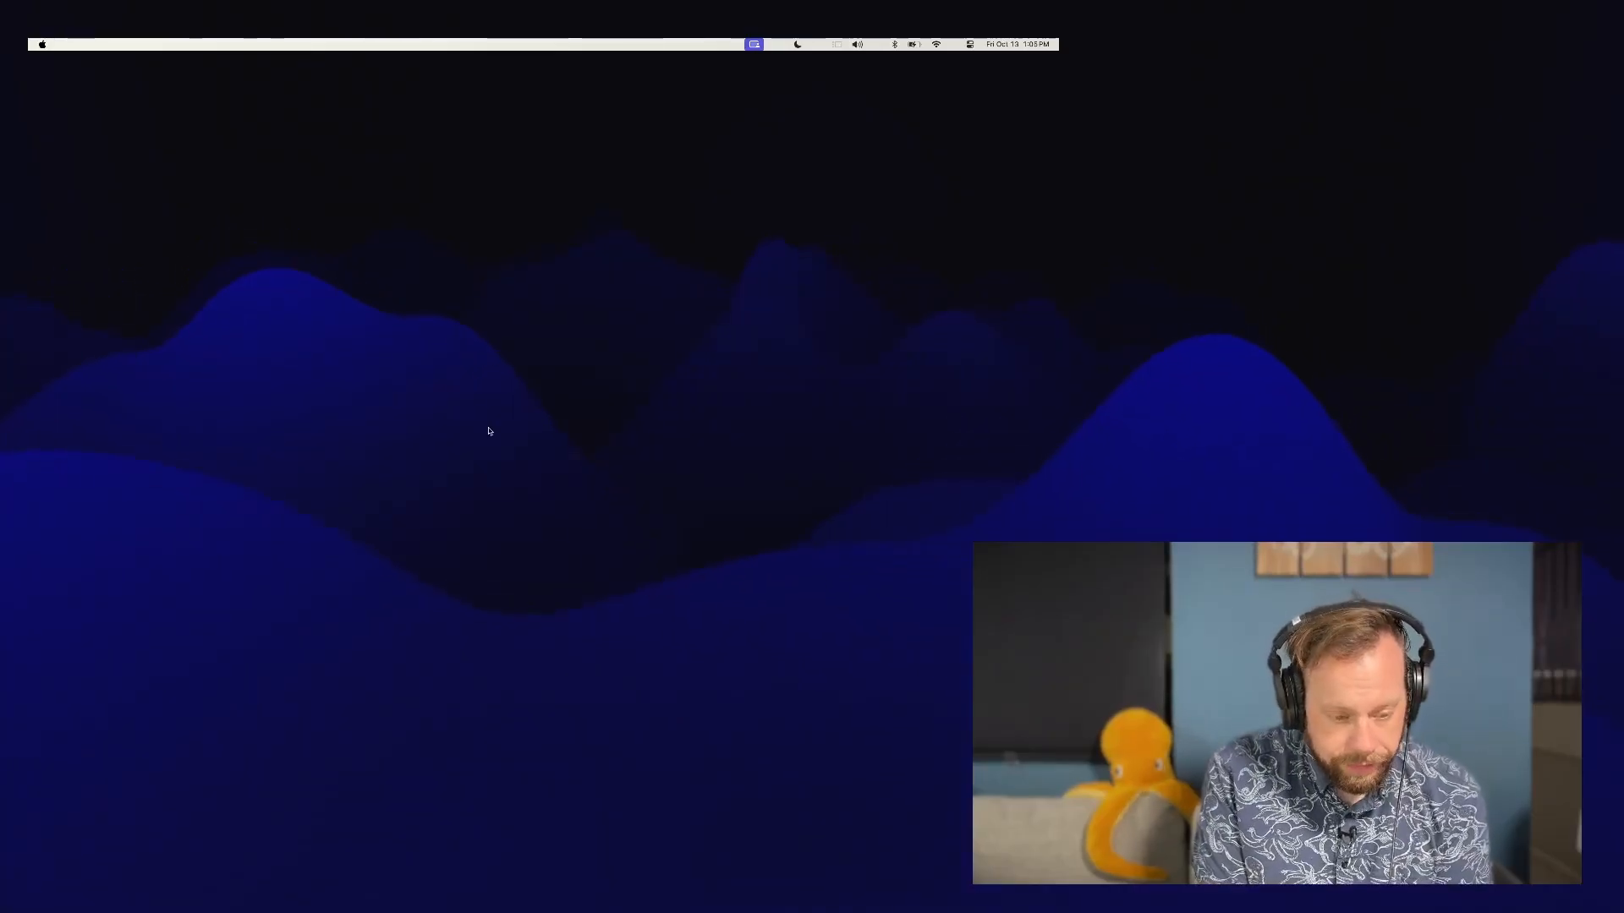
key("super+Tab")
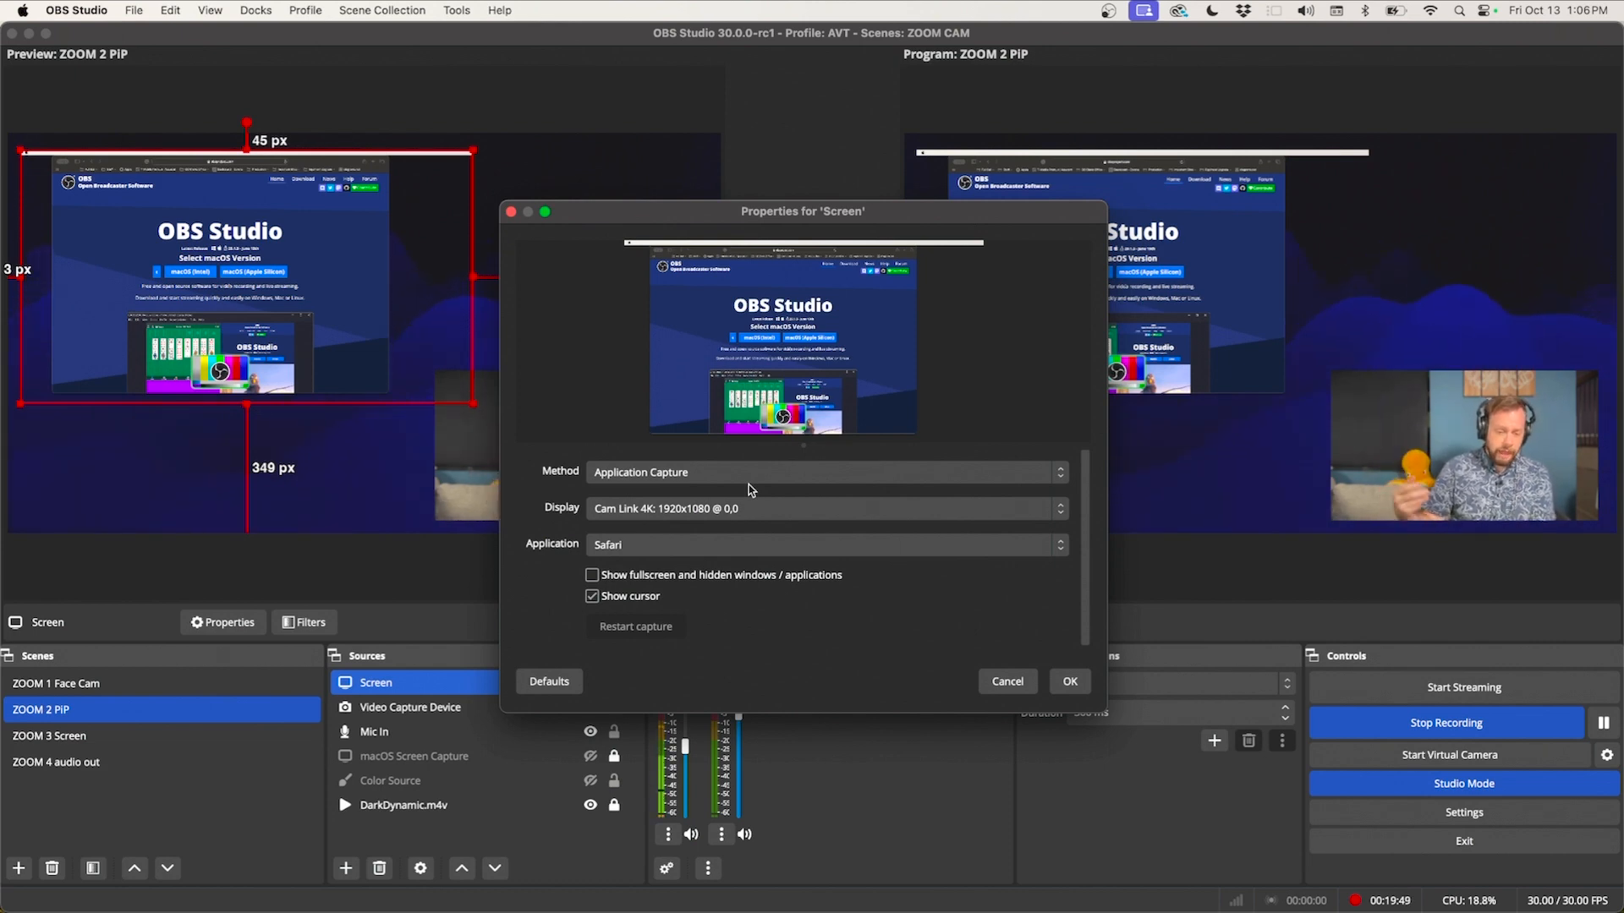
Step: Try Window Capture with [Safari] Window for the Screen source, and set the method back to Display Capture
left_click(750, 491)
left_click(729, 455)
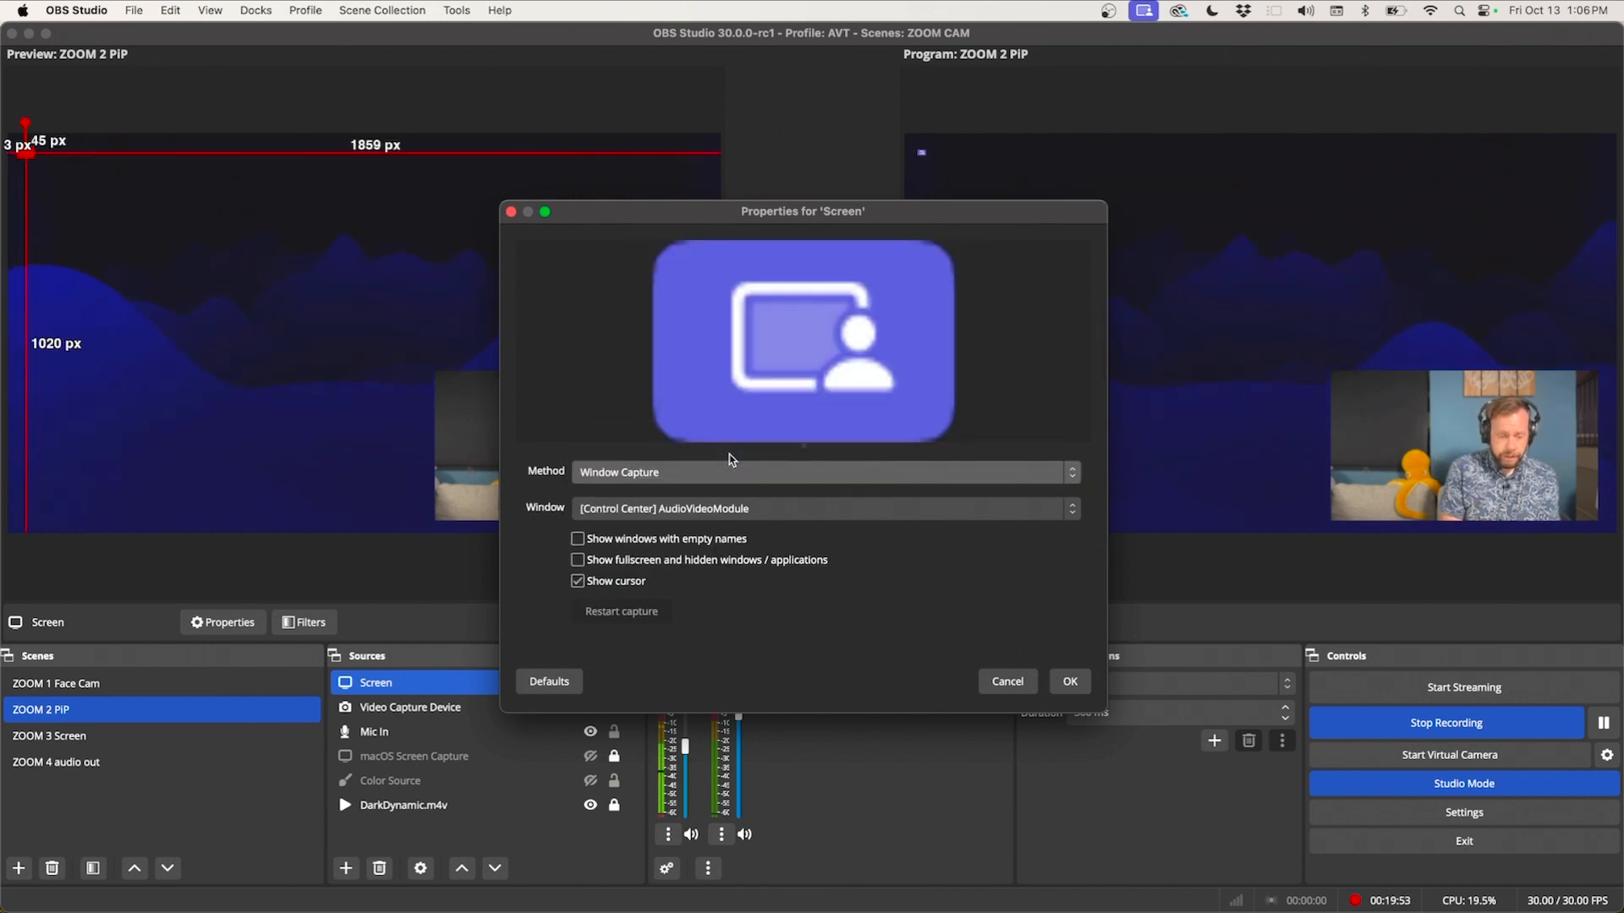
left_click(719, 510)
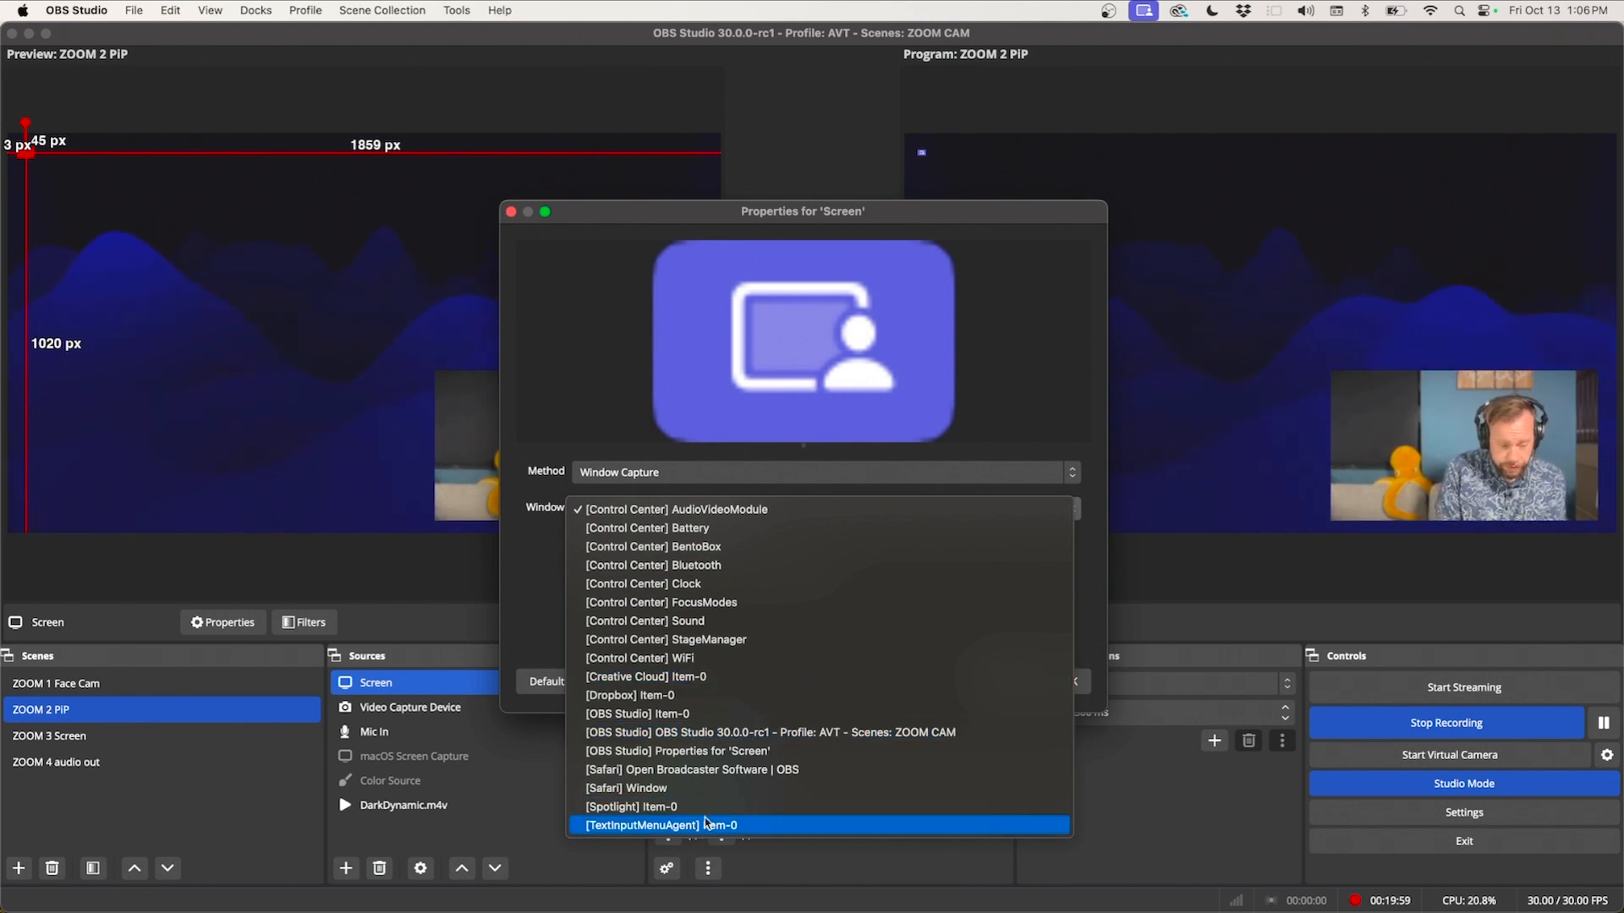
left_click(702, 788)
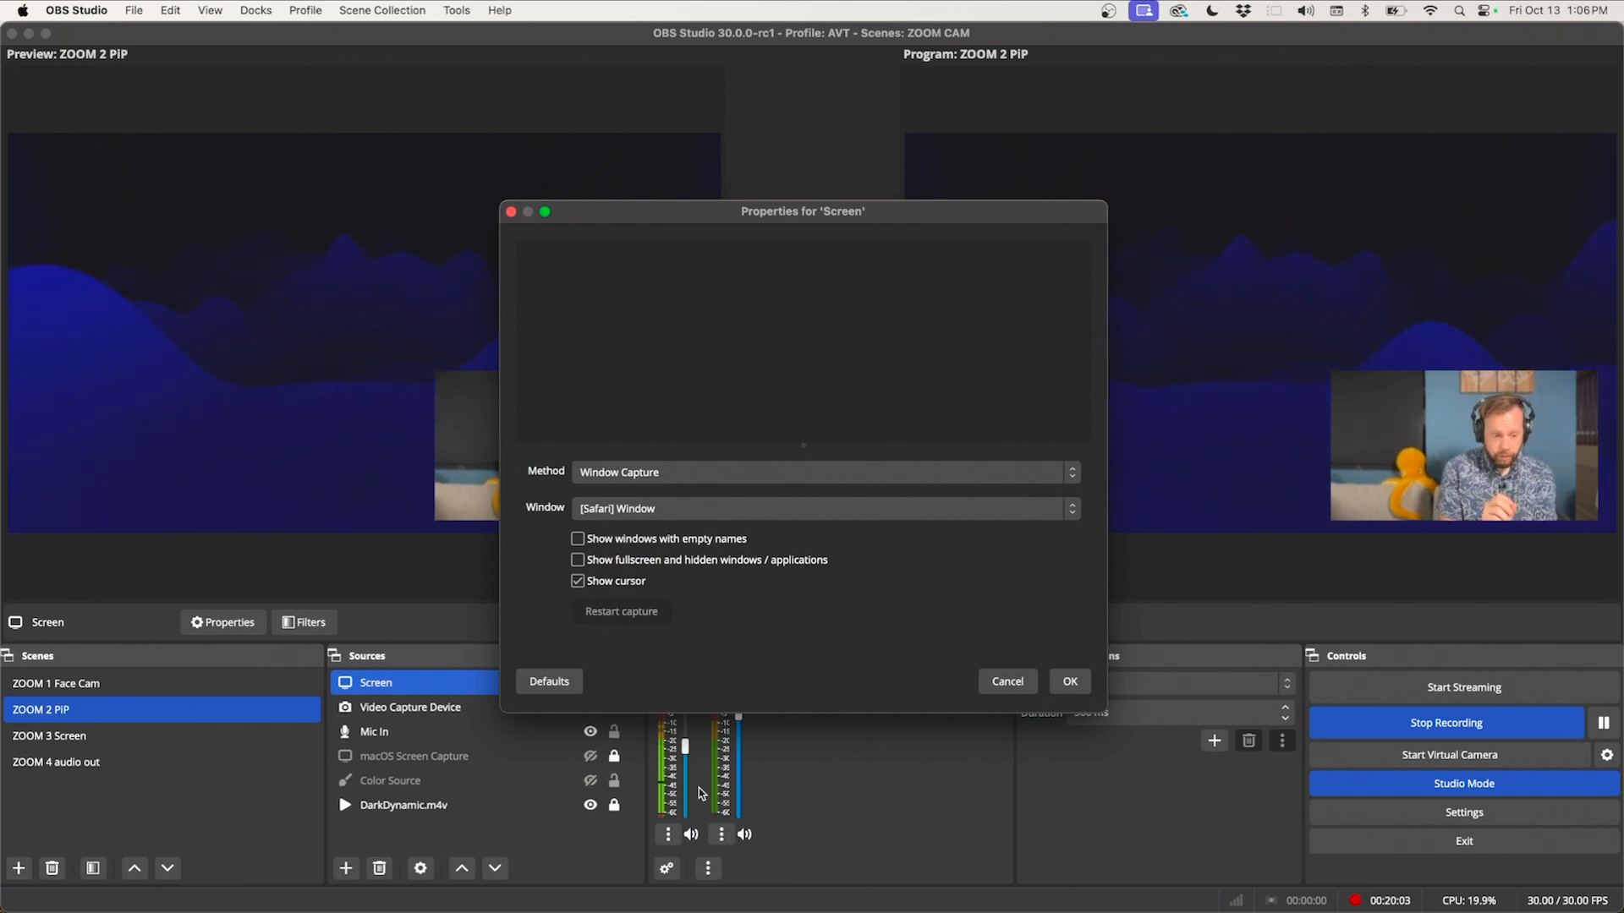
left_click(728, 476)
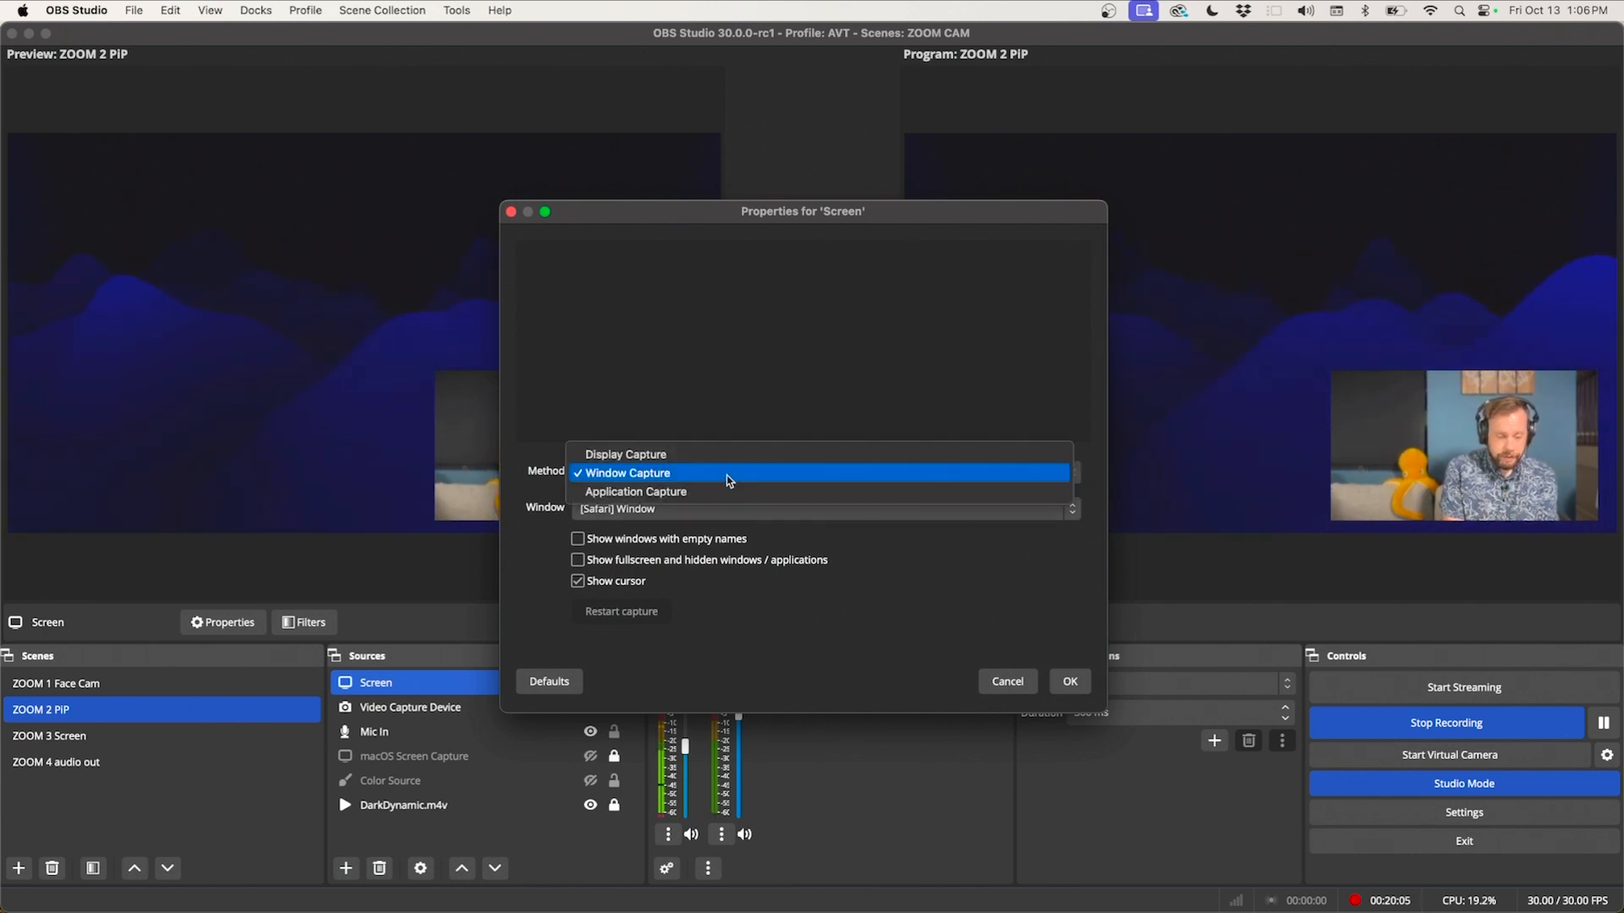
left_click(723, 458)
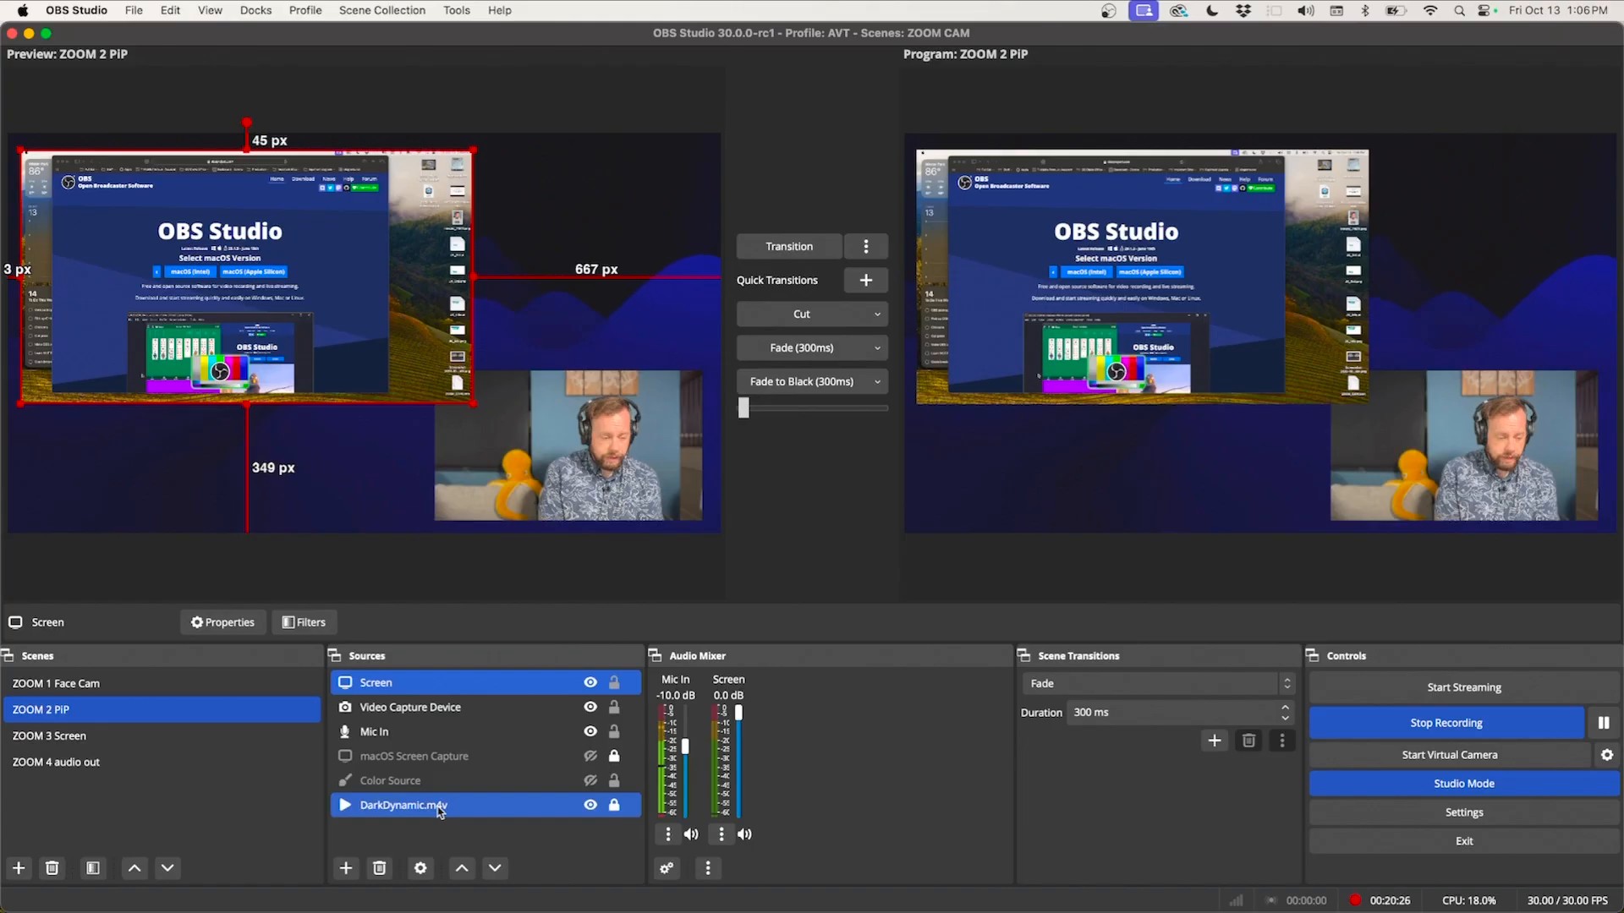
Step: Select the DarkDynamic.m4v source in the ZOOM 2 PiP scene to examine its playback controls
left_click(431, 812)
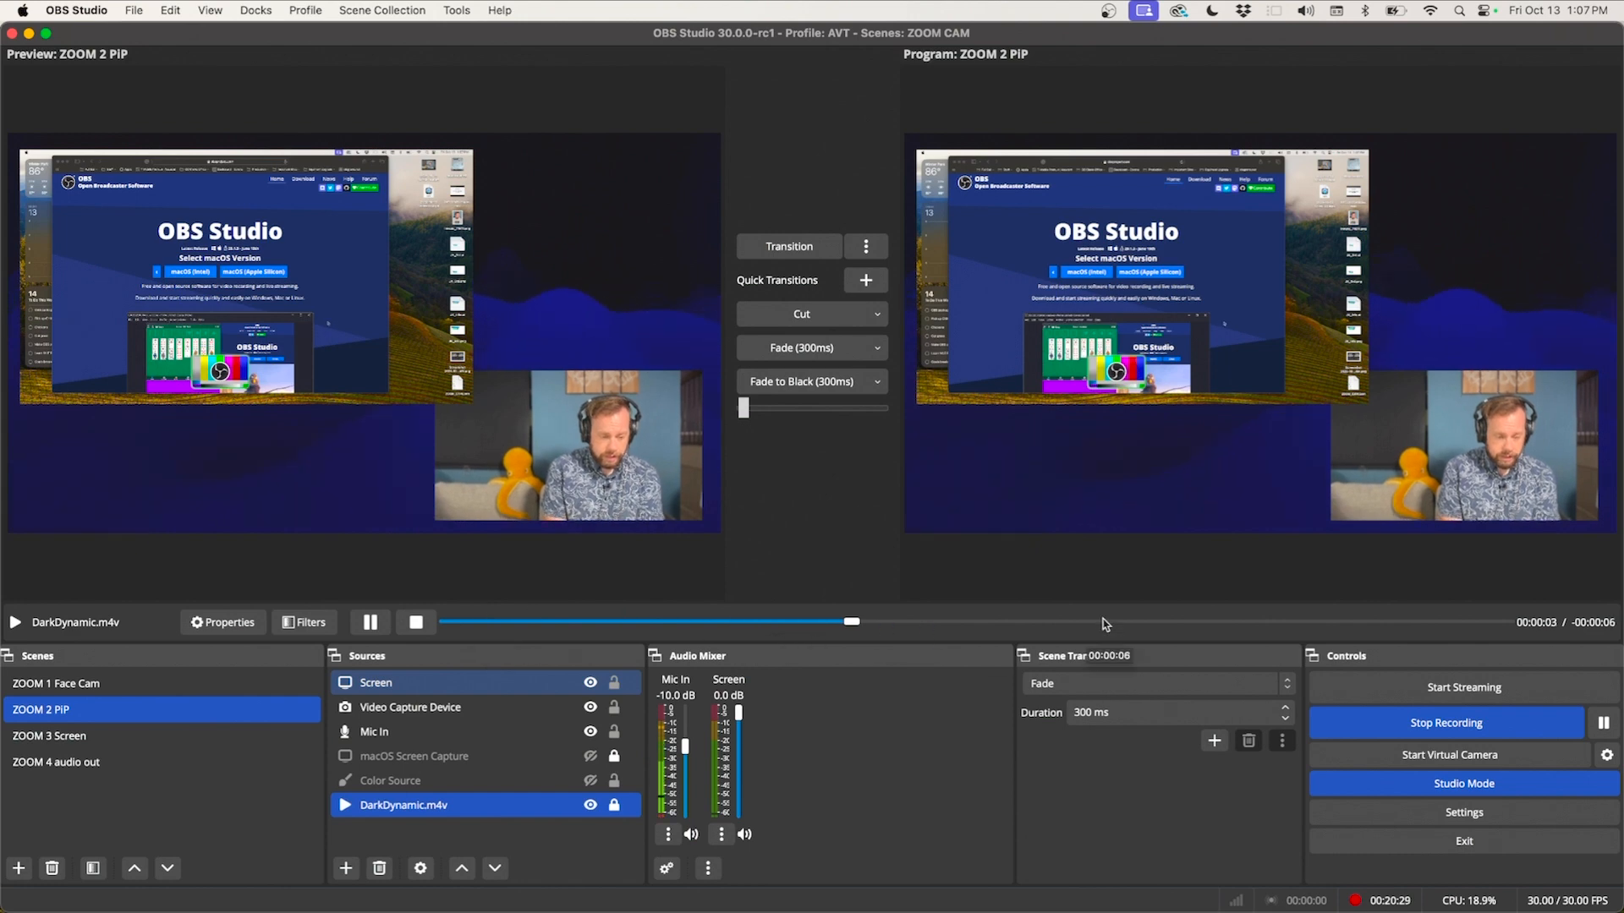
left_click(430, 732, "super")
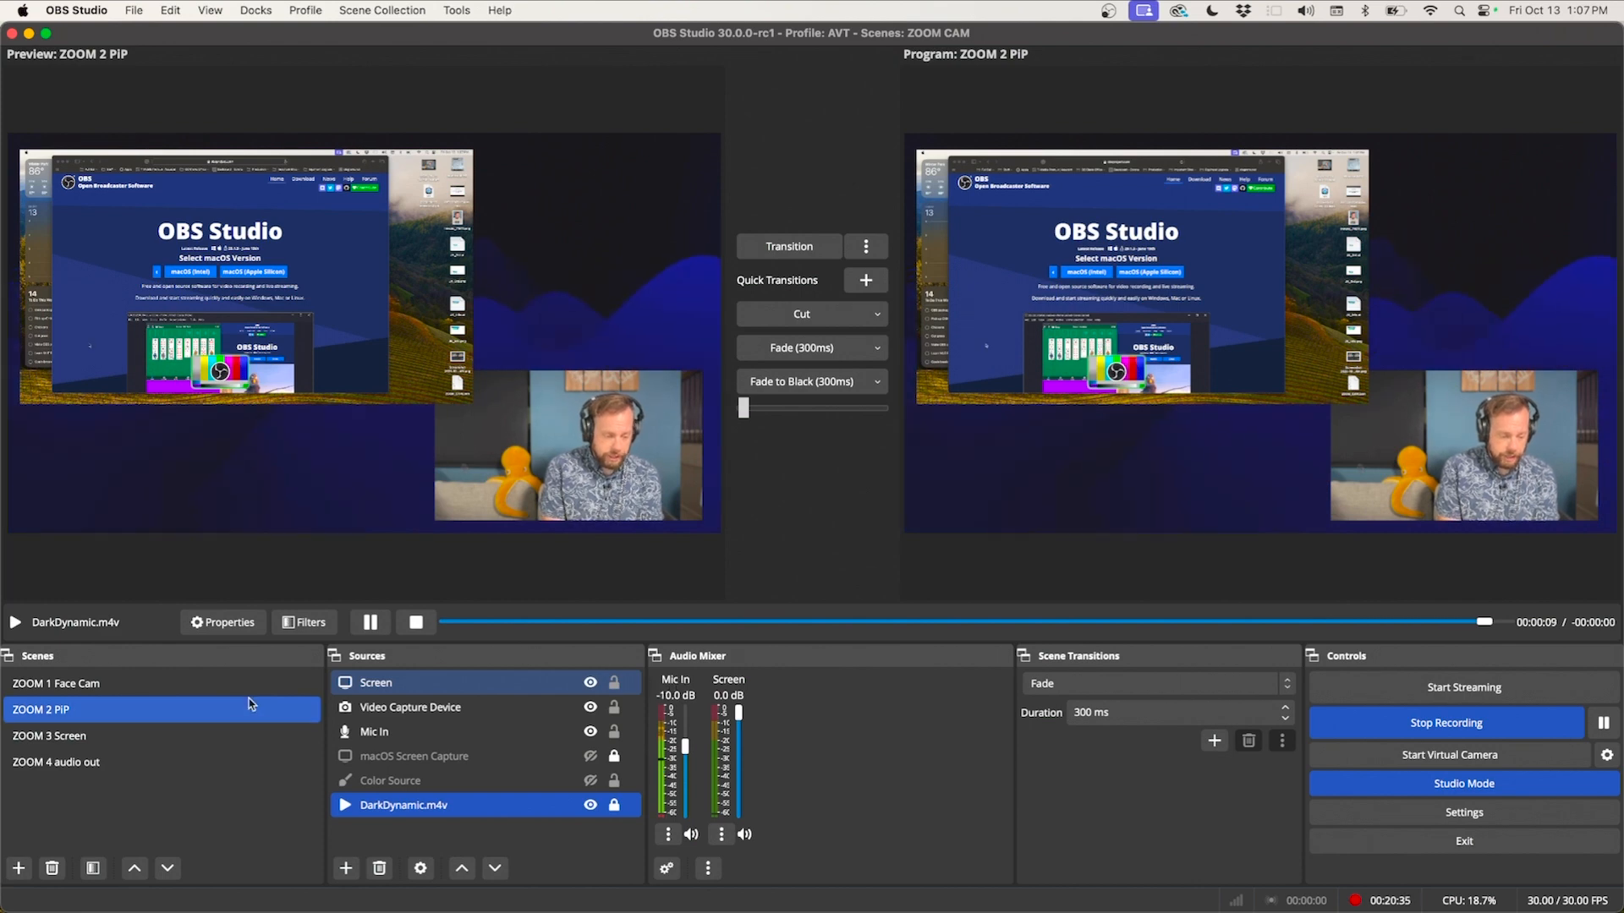
Step: Preview all four ZOOM scenes to compare their sources, finishing on the ZOOM 1 Face Cam scene
left_click(85, 684)
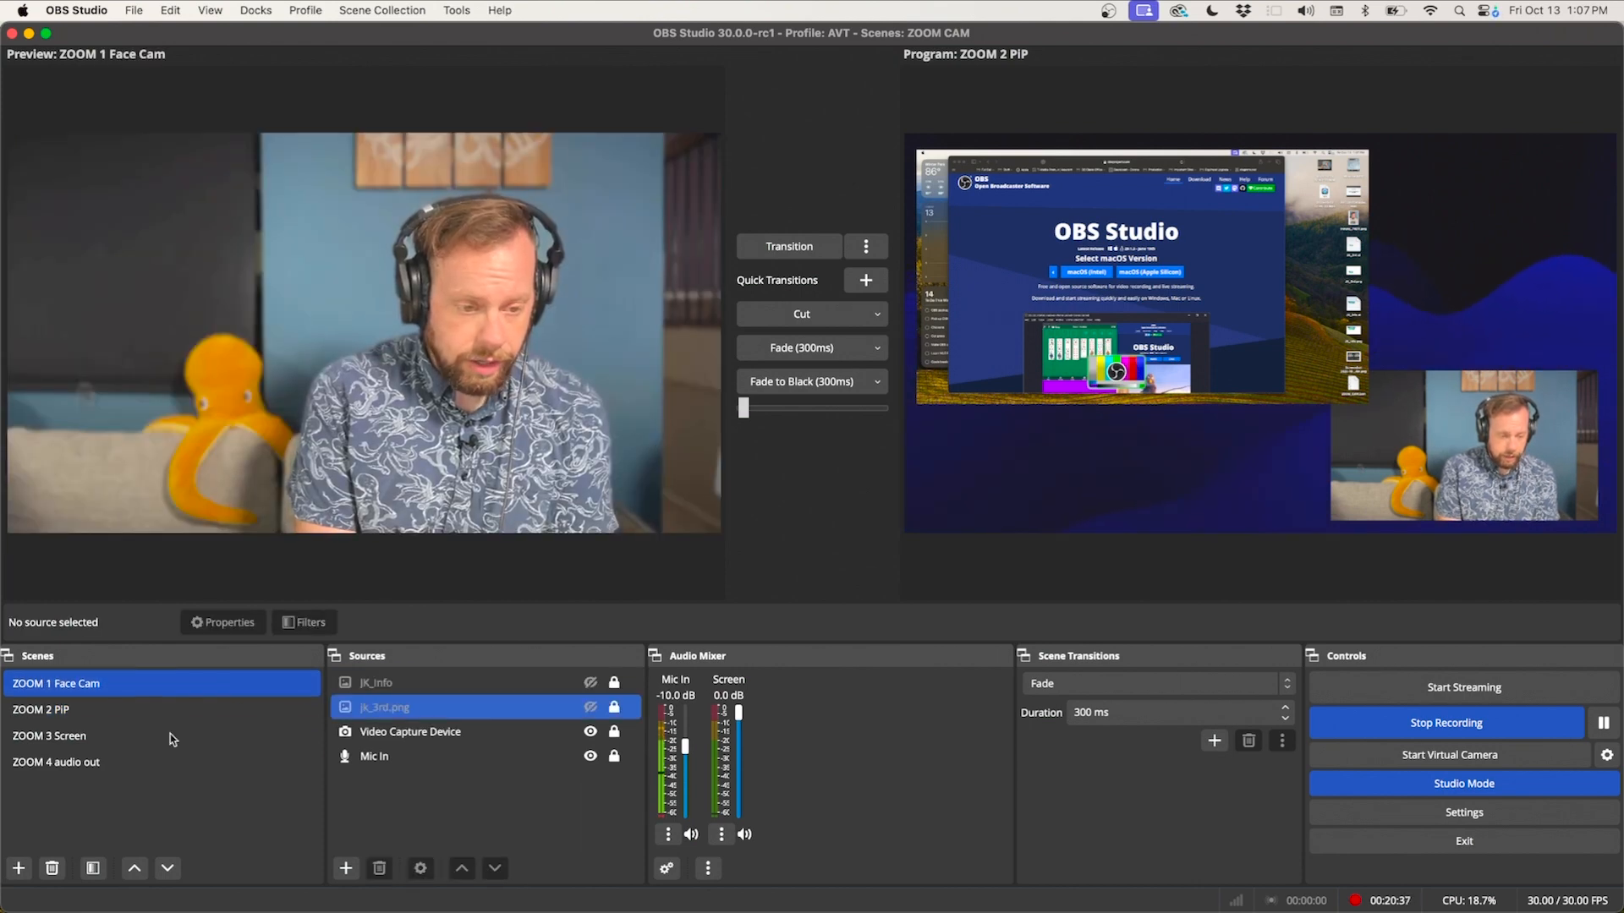
left_click(120, 712)
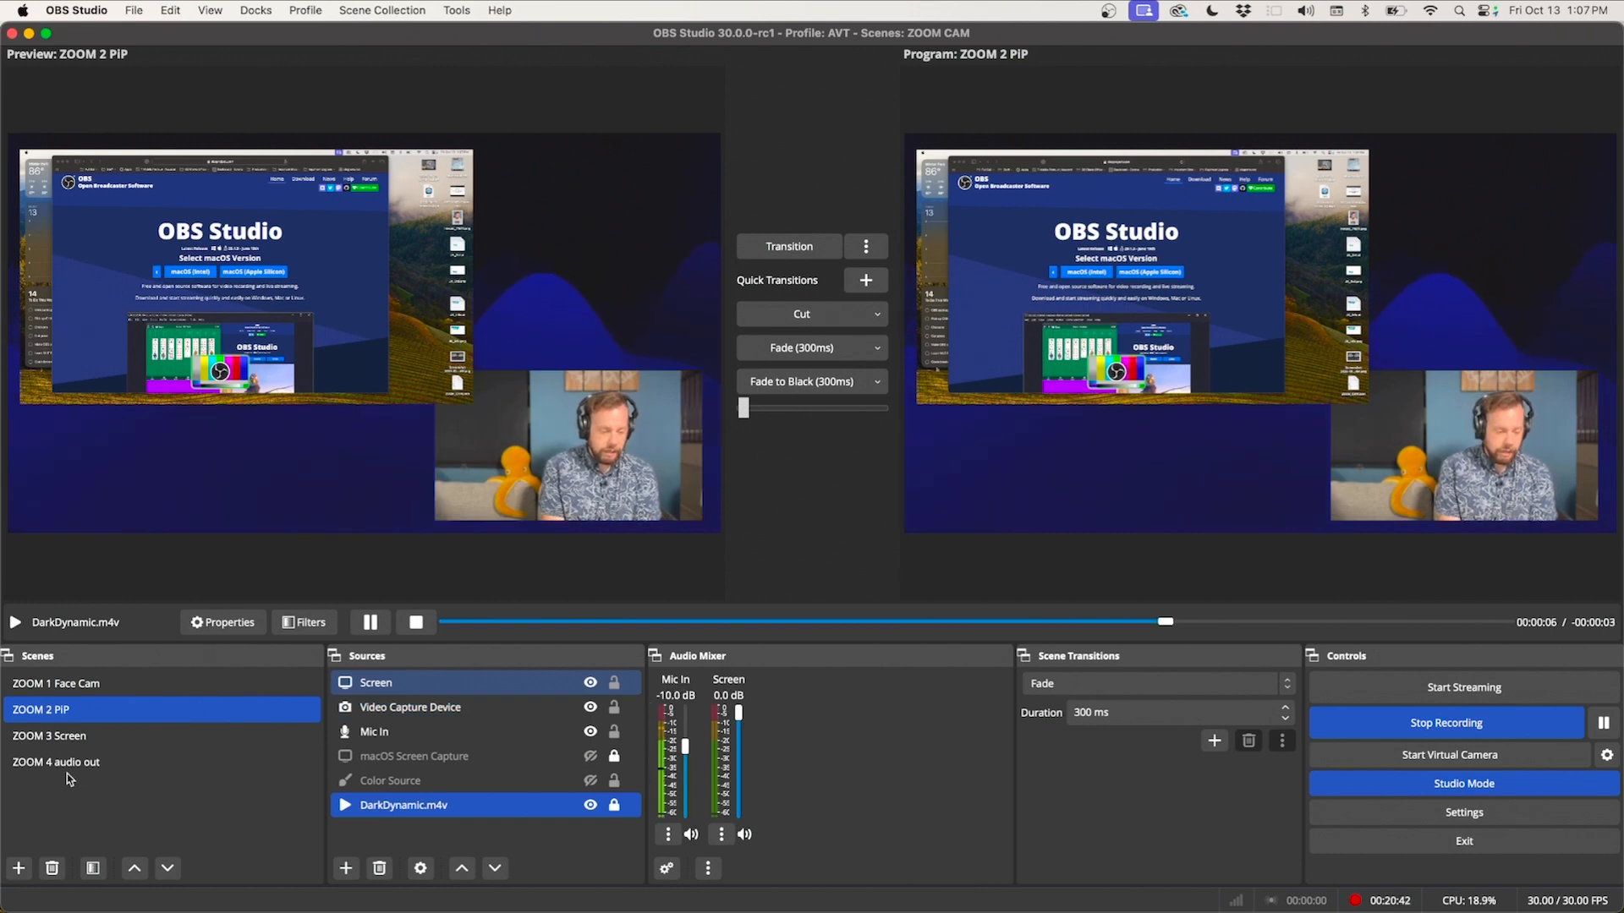
left_click(79, 739)
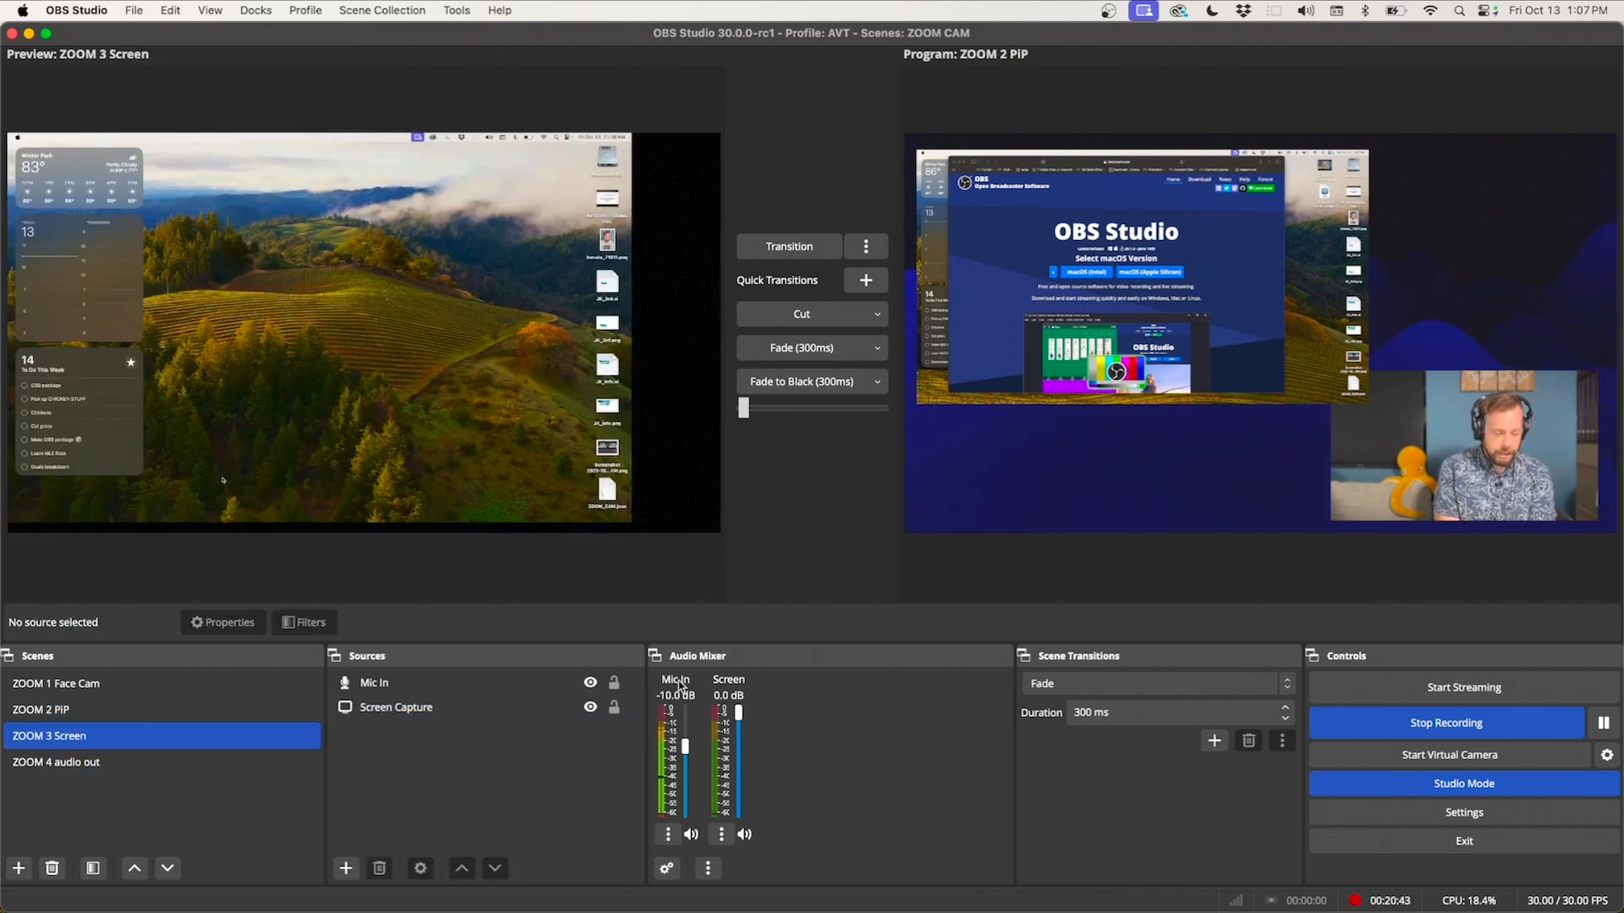
left_click(108, 761)
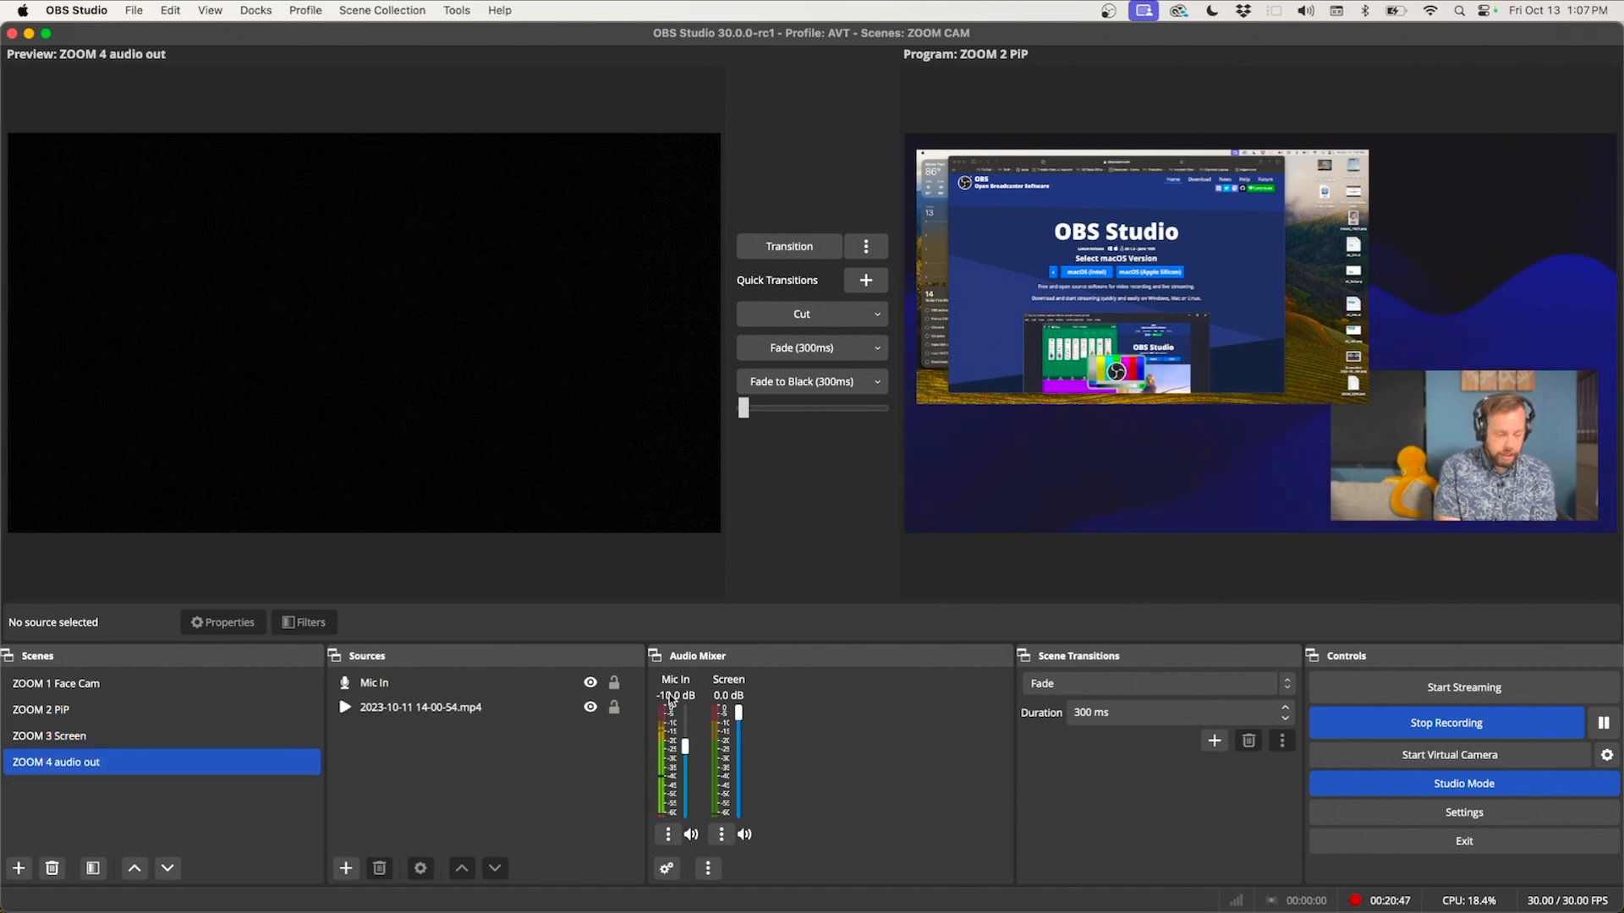
left_click(83, 741)
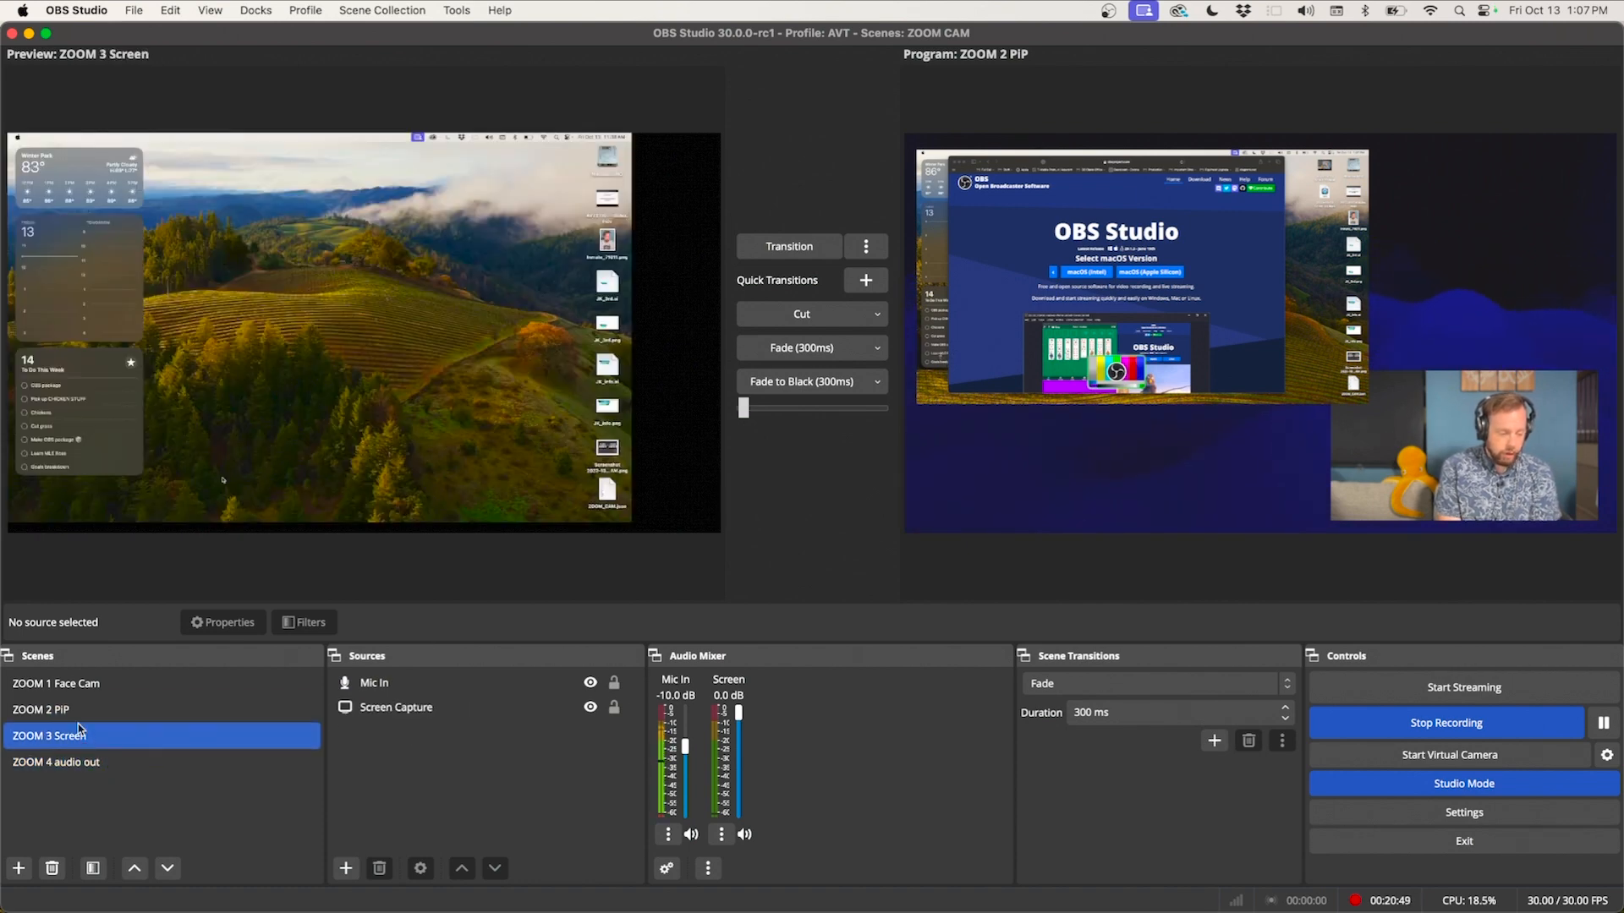
left_click(78, 718)
left_click(79, 692)
left_click(385, 758)
left_click(385, 736)
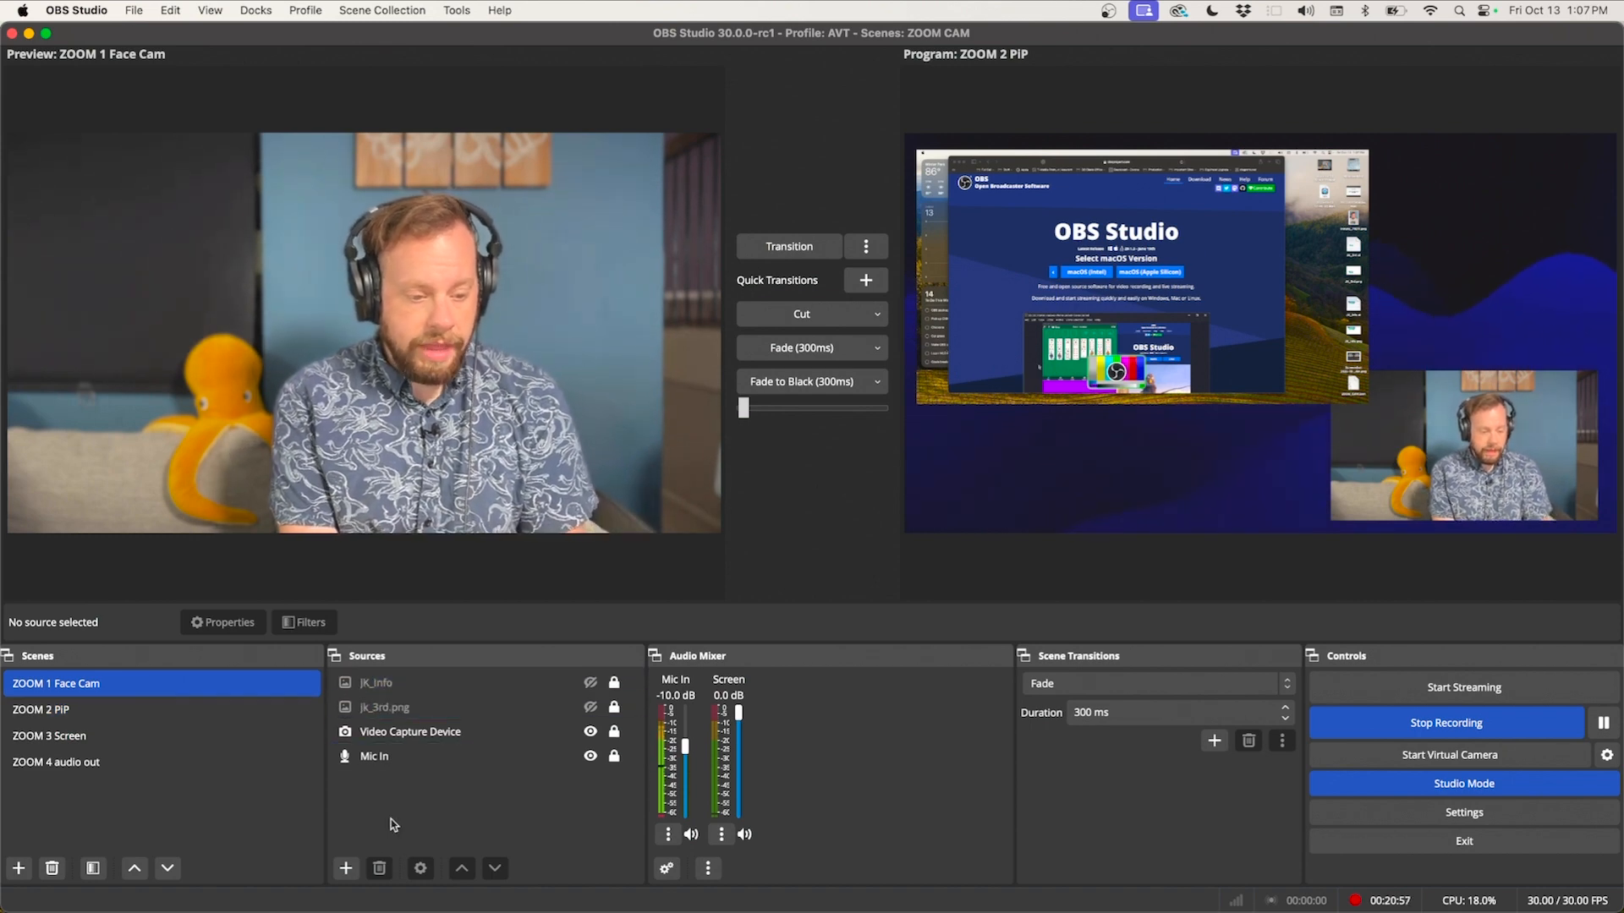
left_click(346, 868)
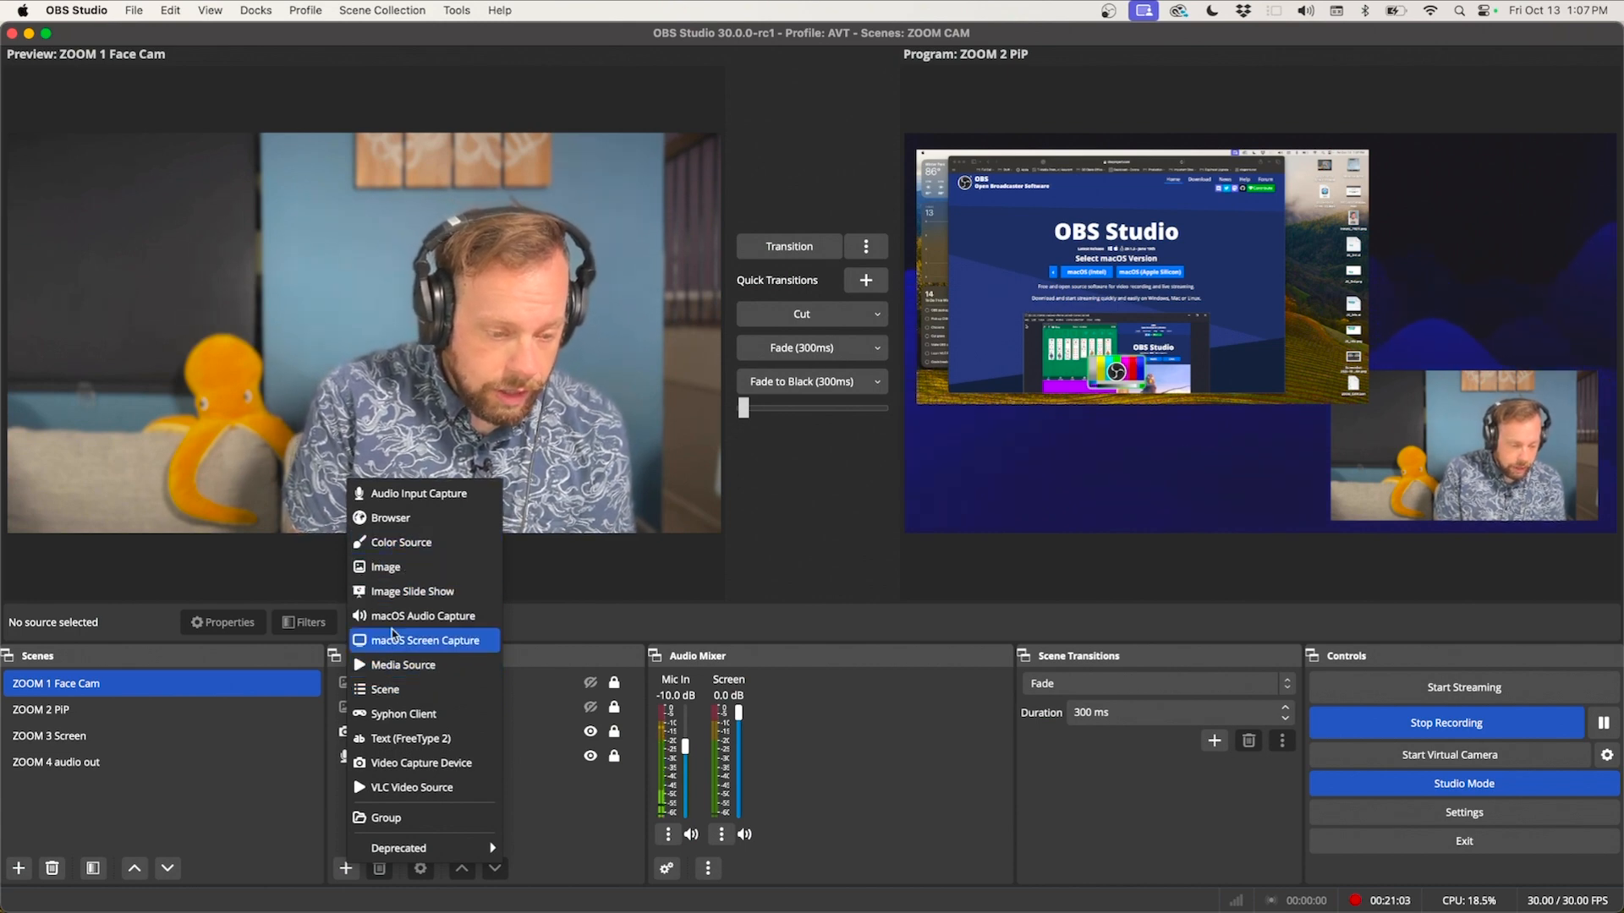
left_click(406, 764)
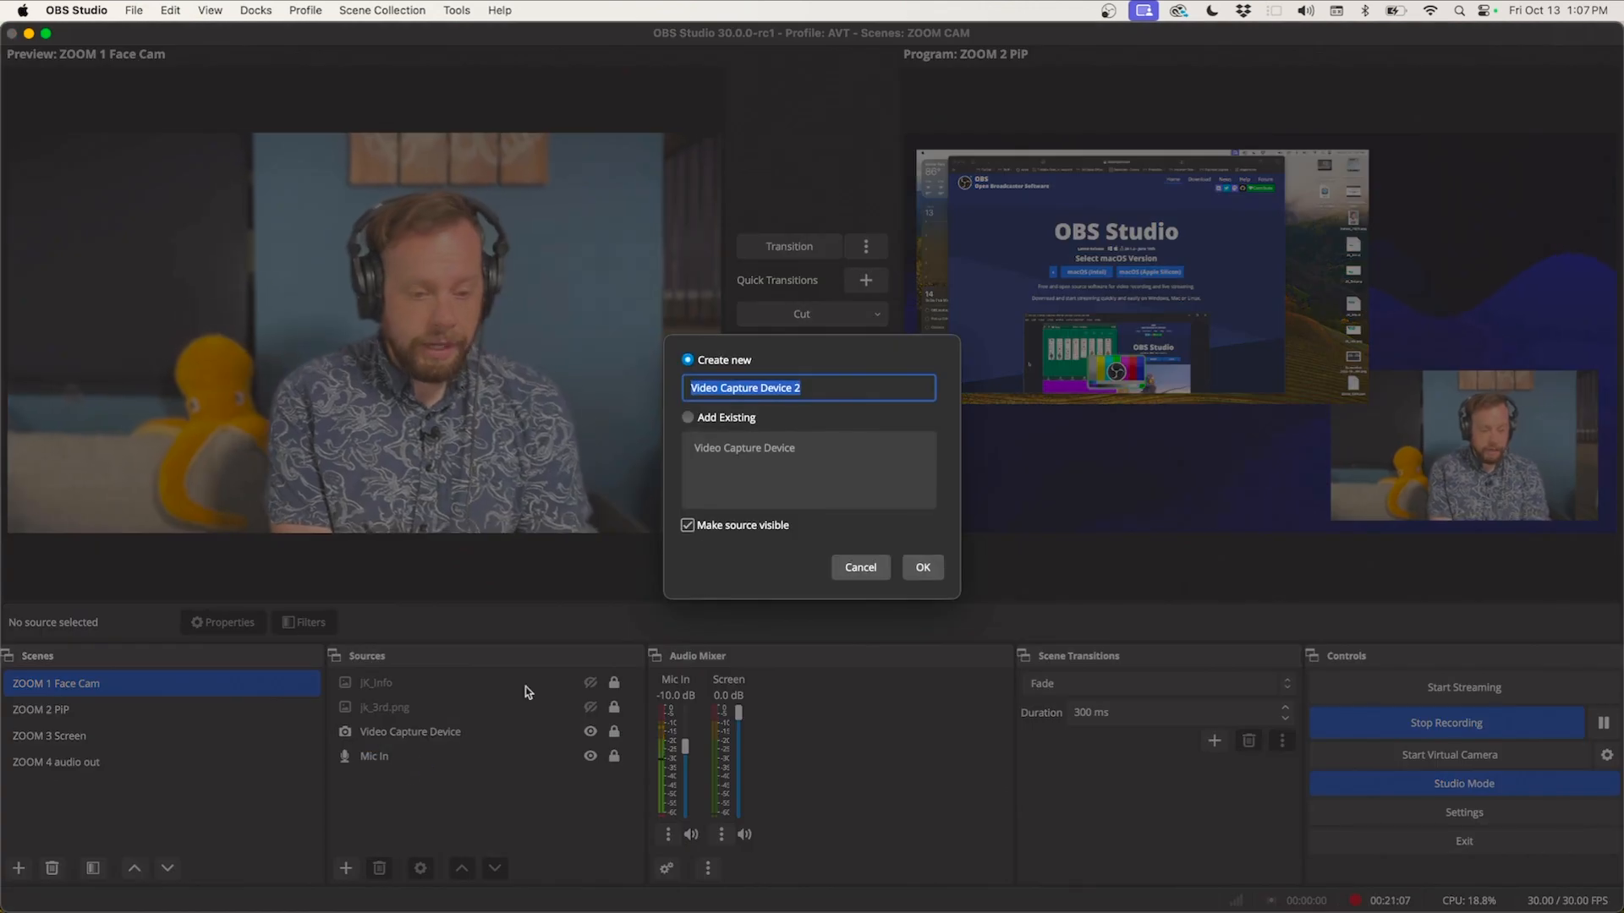
left_click(688, 418)
left_click(721, 455)
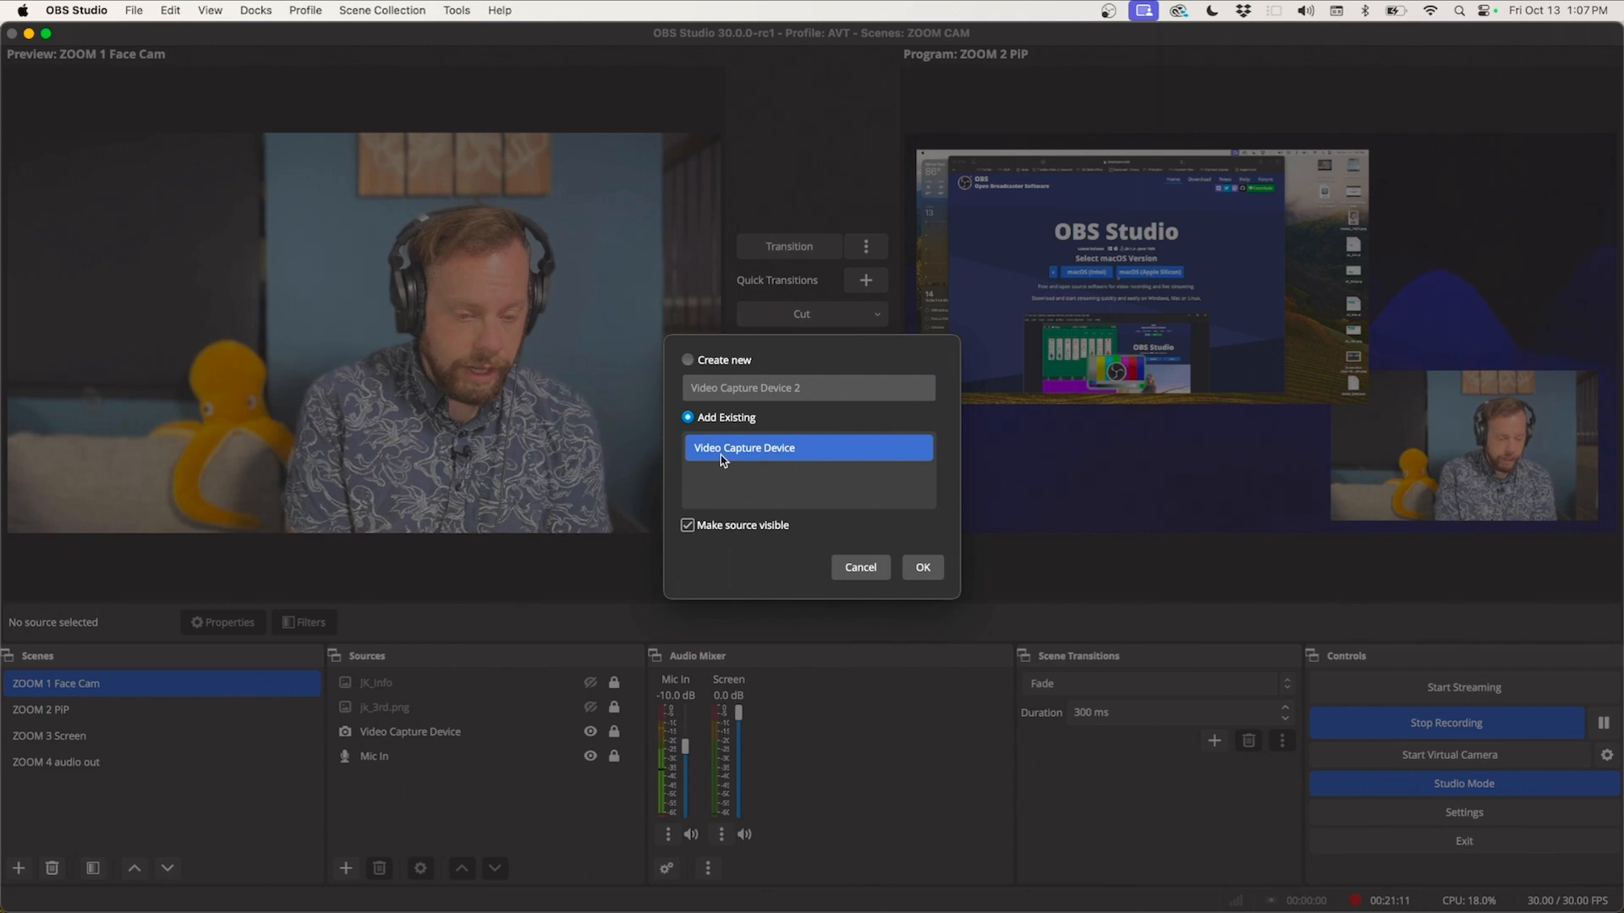
left_click(861, 567)
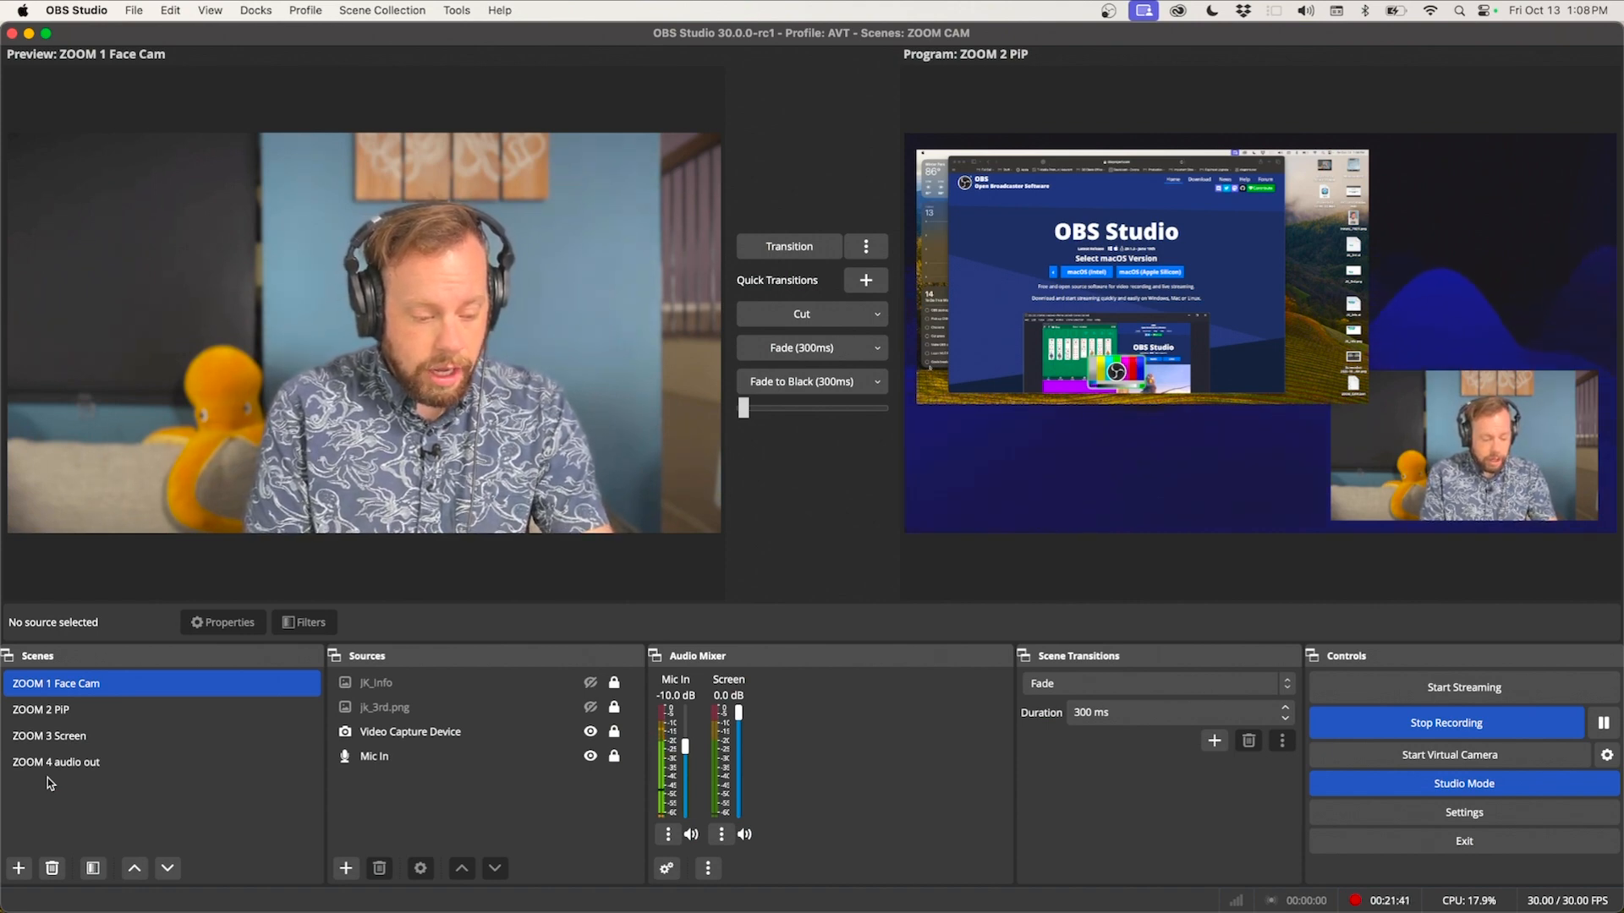
Step: In ZOOM 3 Screen, scale the Screen Capture source to fit the canvas with side margins of about 100 px, and transition the scene to program
key("Down")
key("Down")
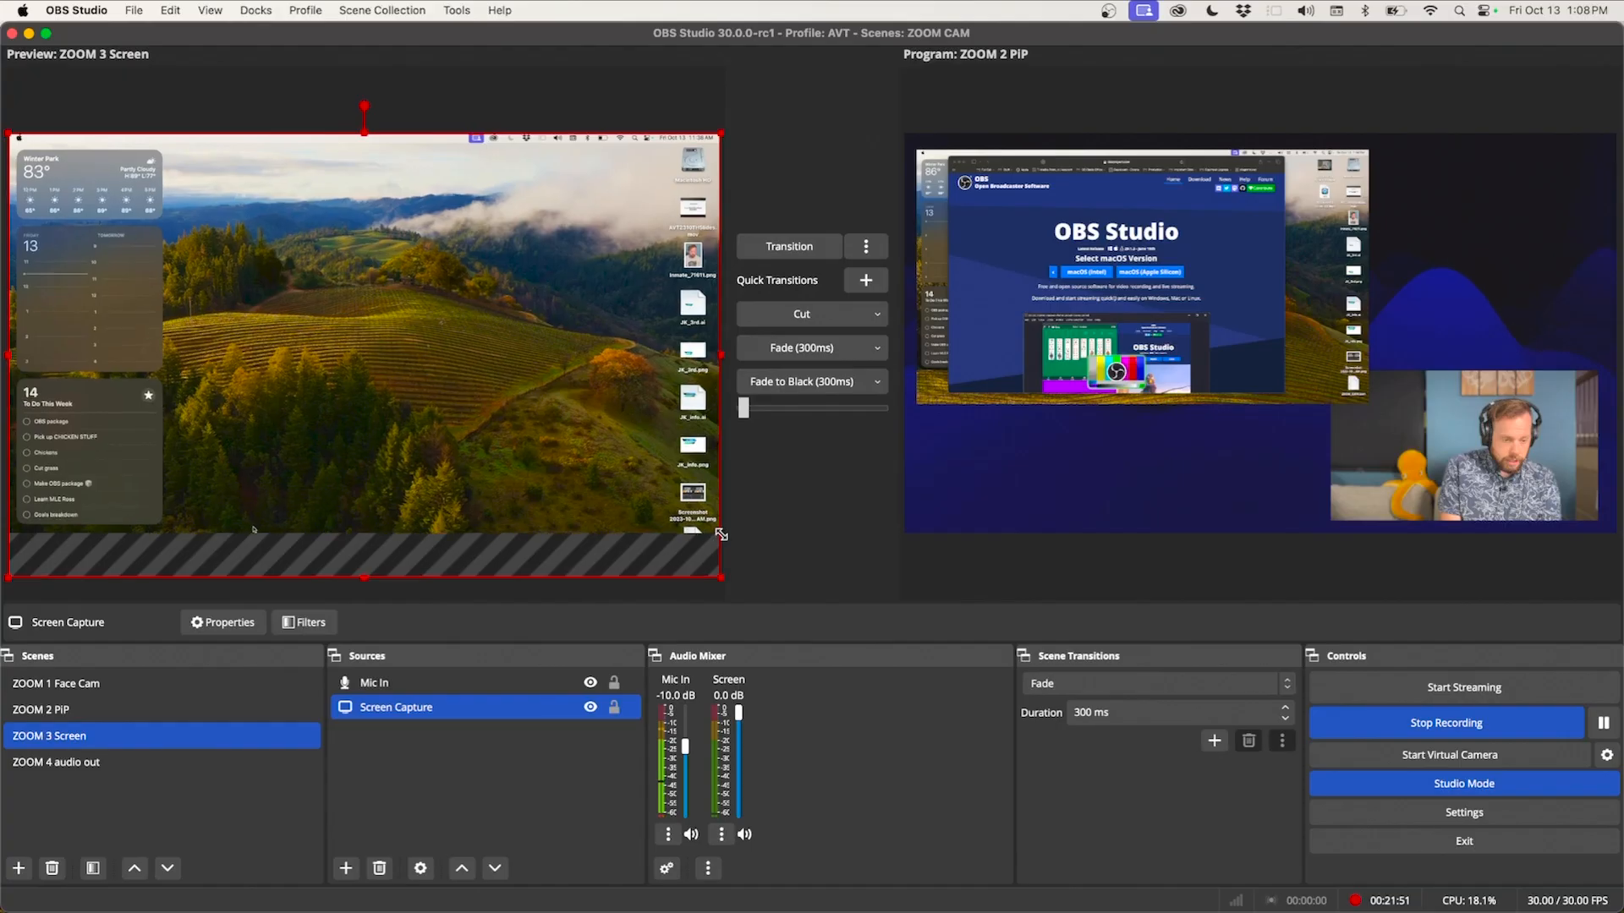
left_click_drag(718, 534, 627, 519)
left_click_drag(495, 414, 539, 416)
left_click_drag(673, 137, 689, 173)
mouse_move(595, 221)
left_mouse_down()
mouse_move(578, 227)
mouse_move(593, 232)
left_mouse_up()
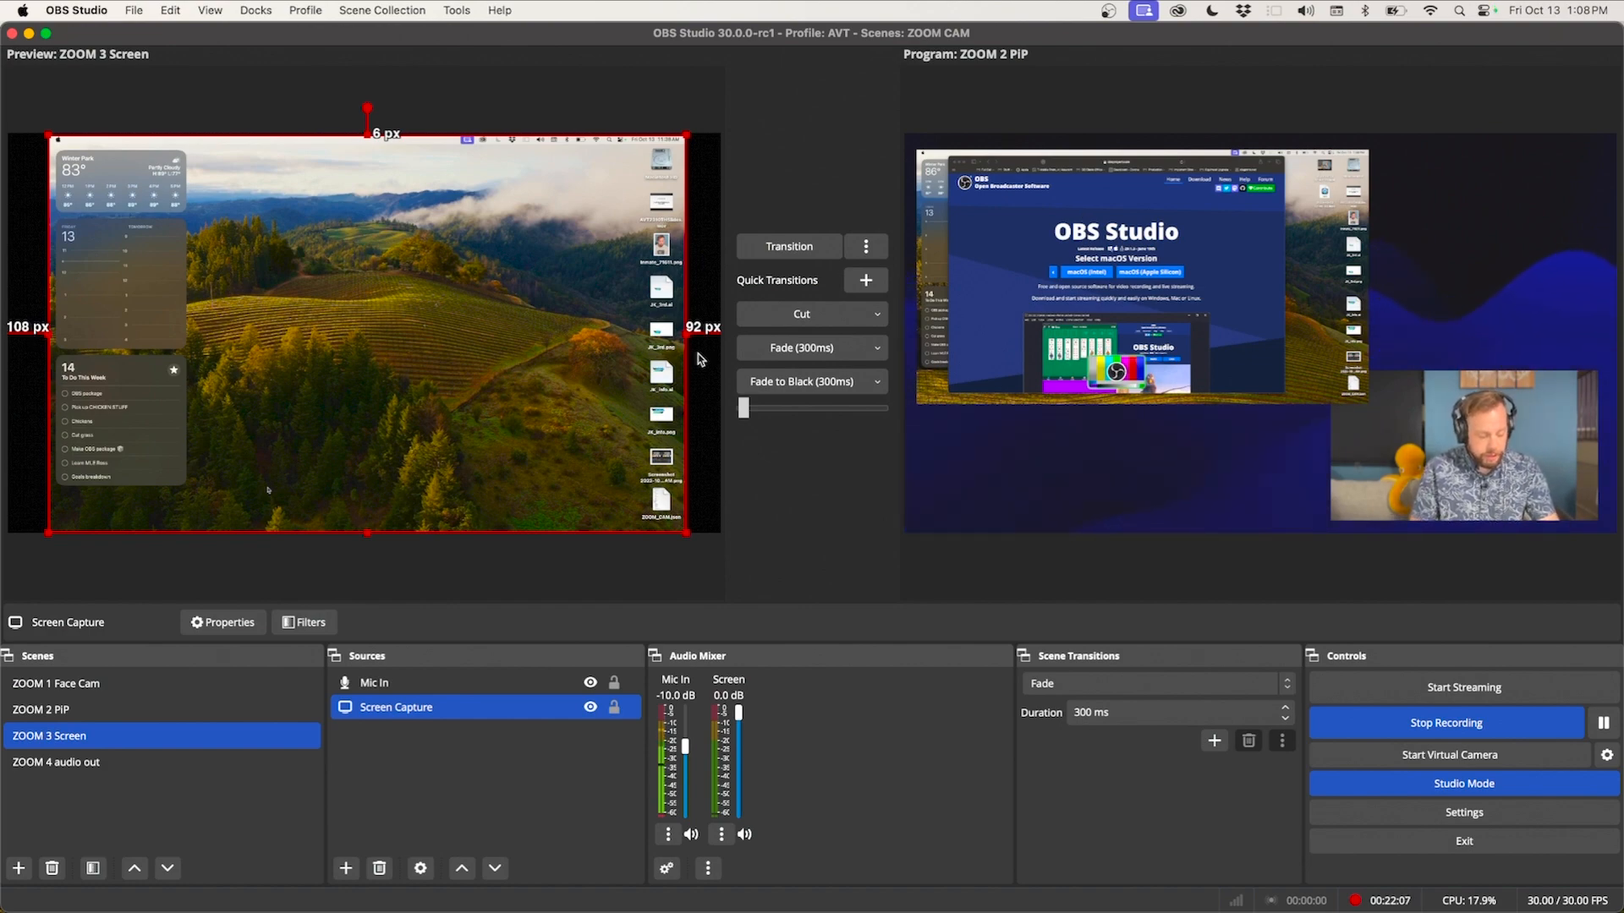
key("space")
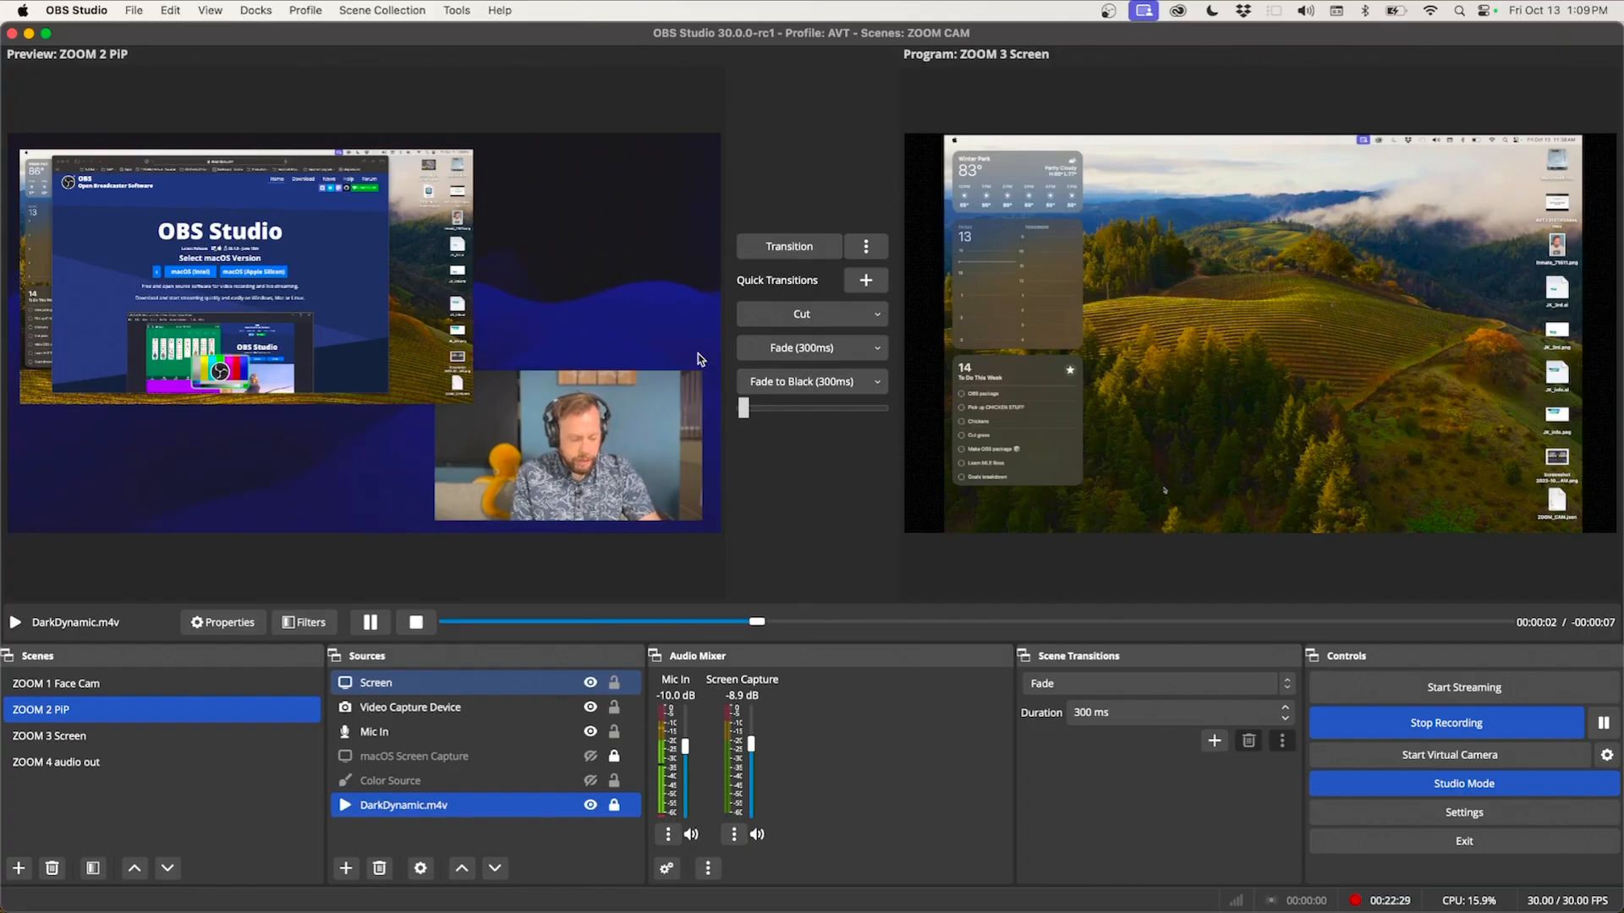
key("Down")
key("Down")
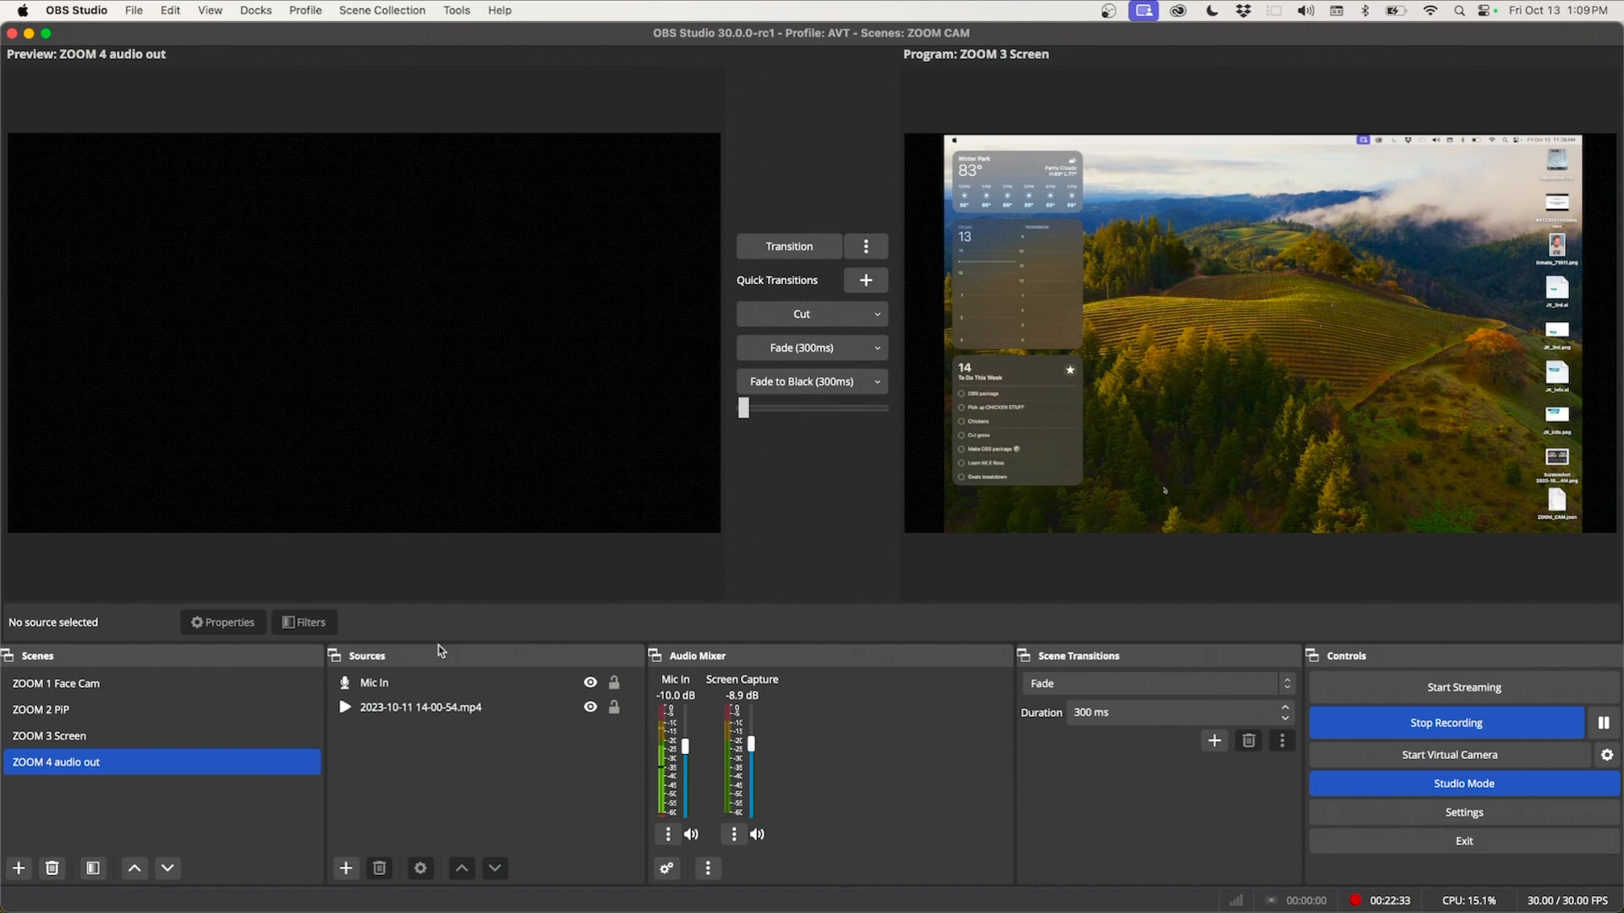
left_click(425, 709)
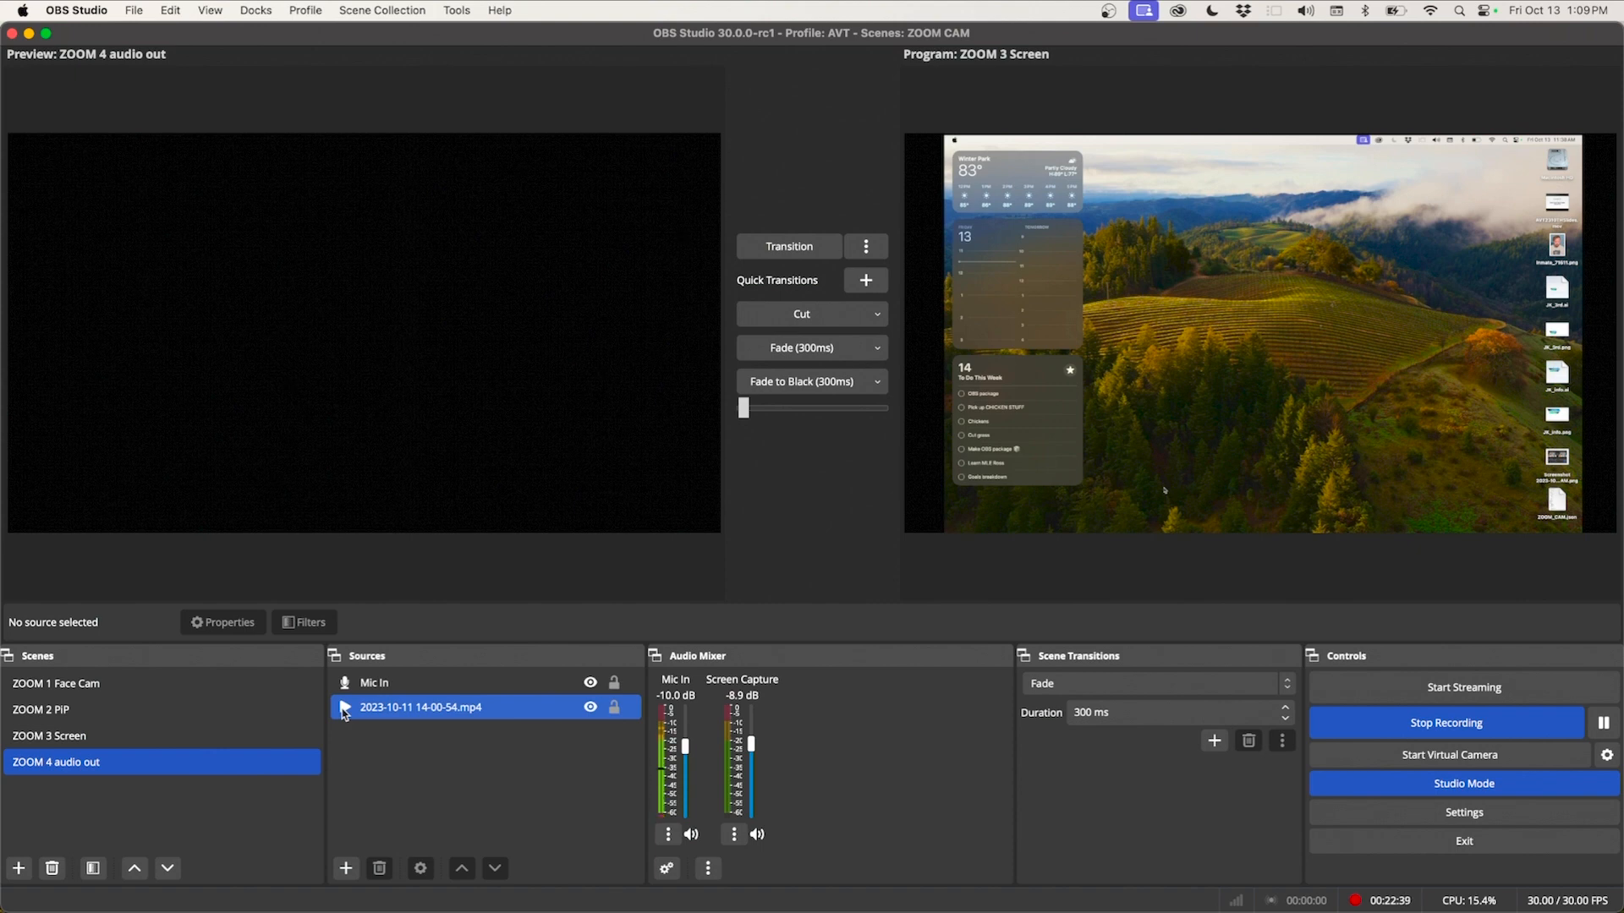
left_click(394, 708)
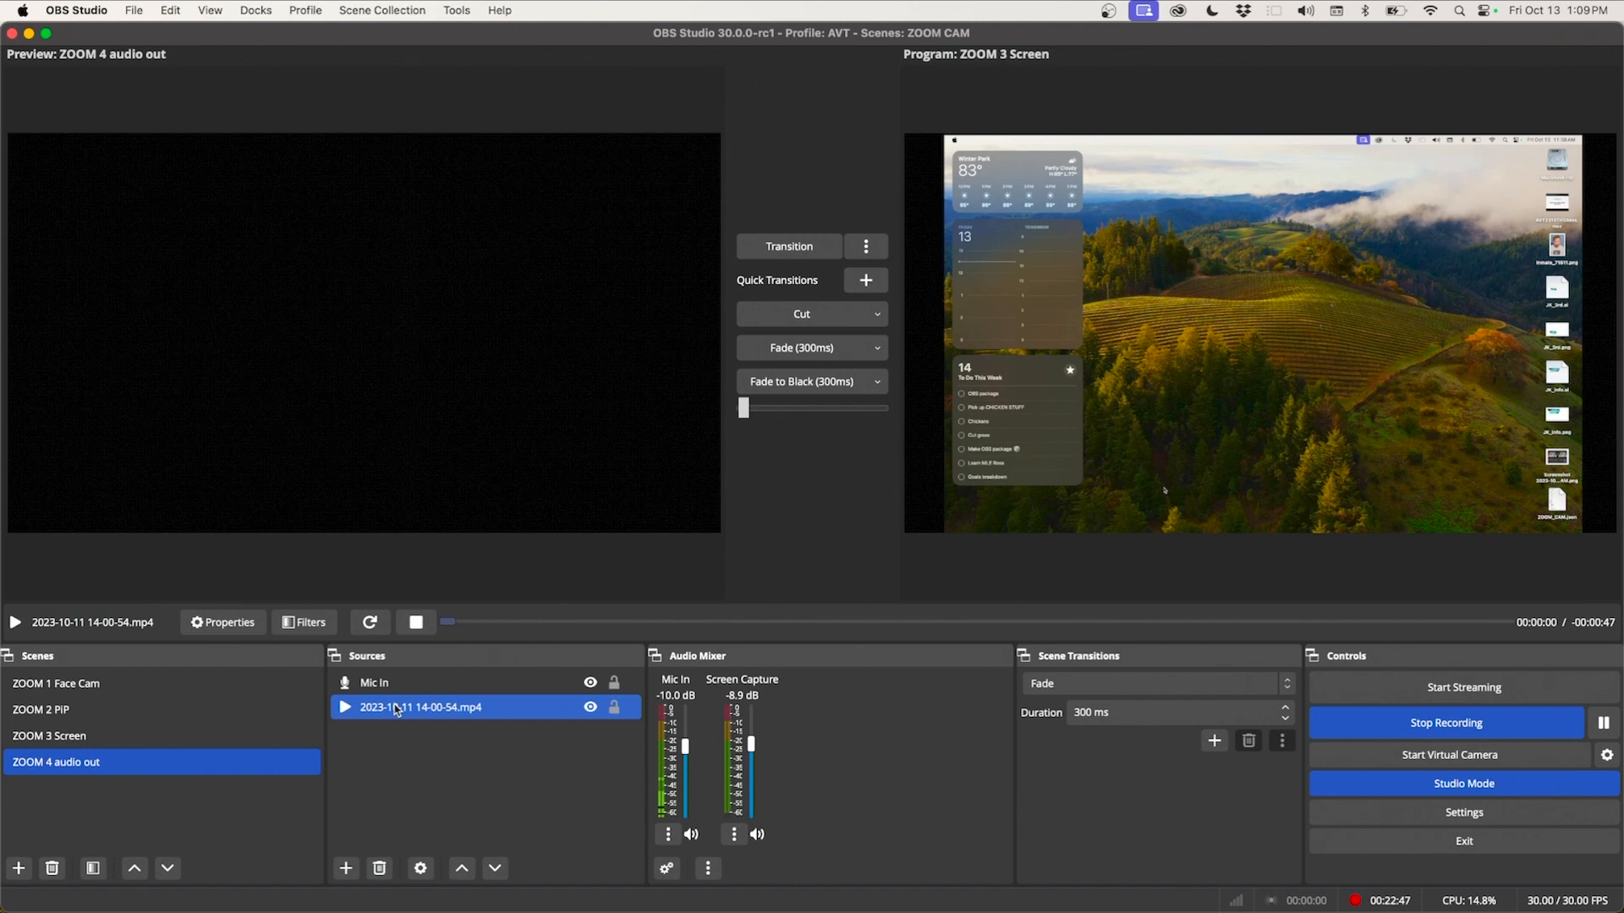
double_click(396, 709)
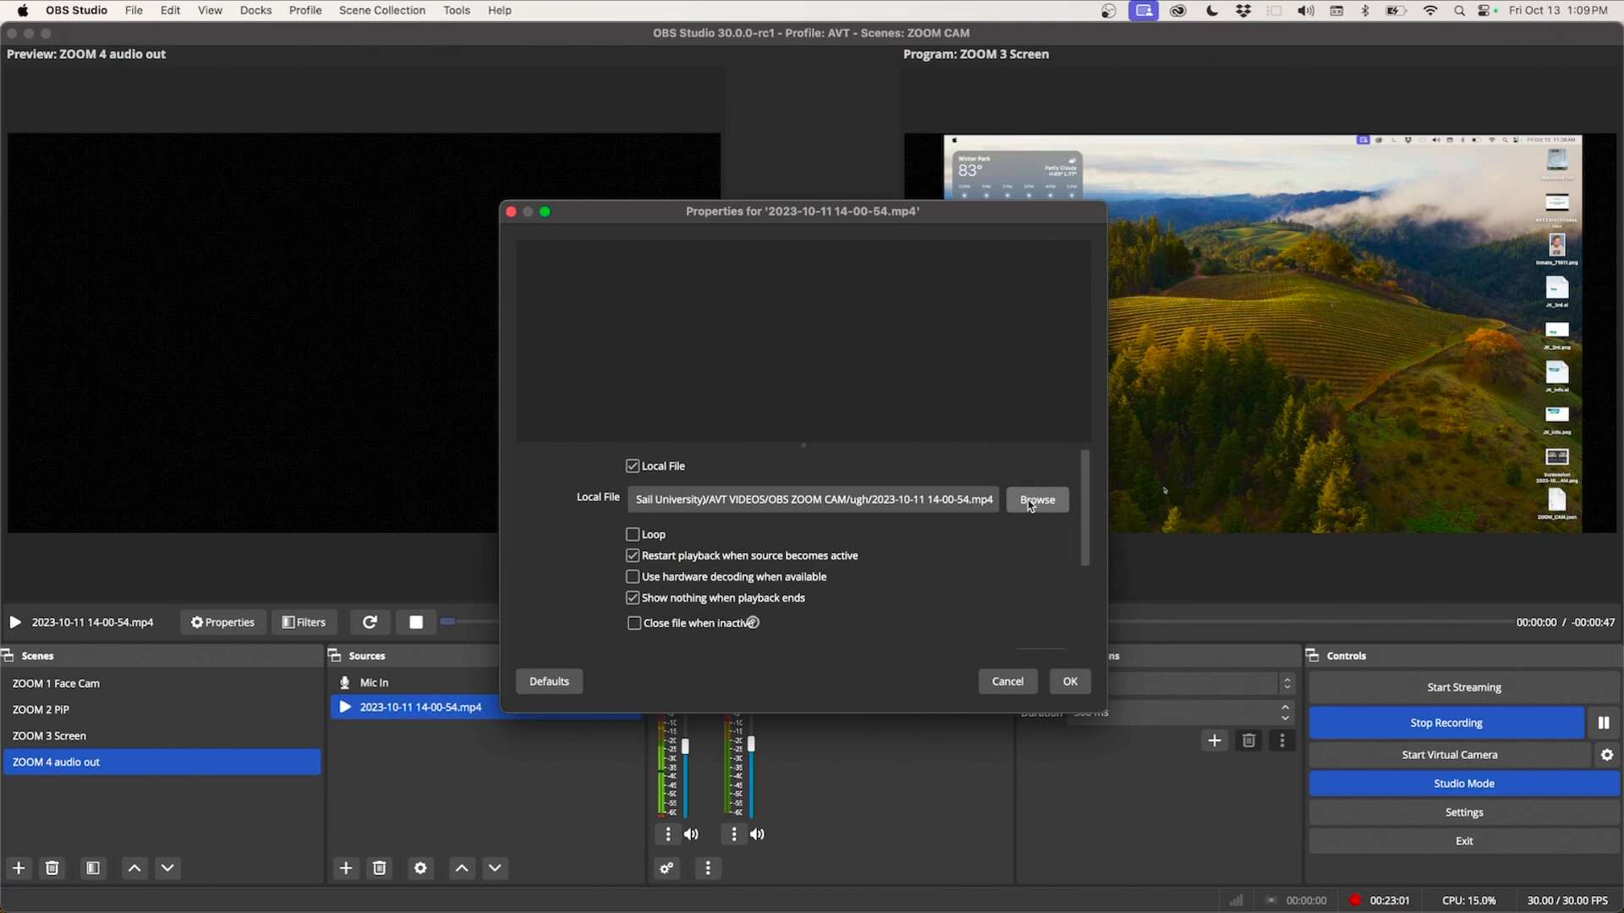
left_click(1070, 682)
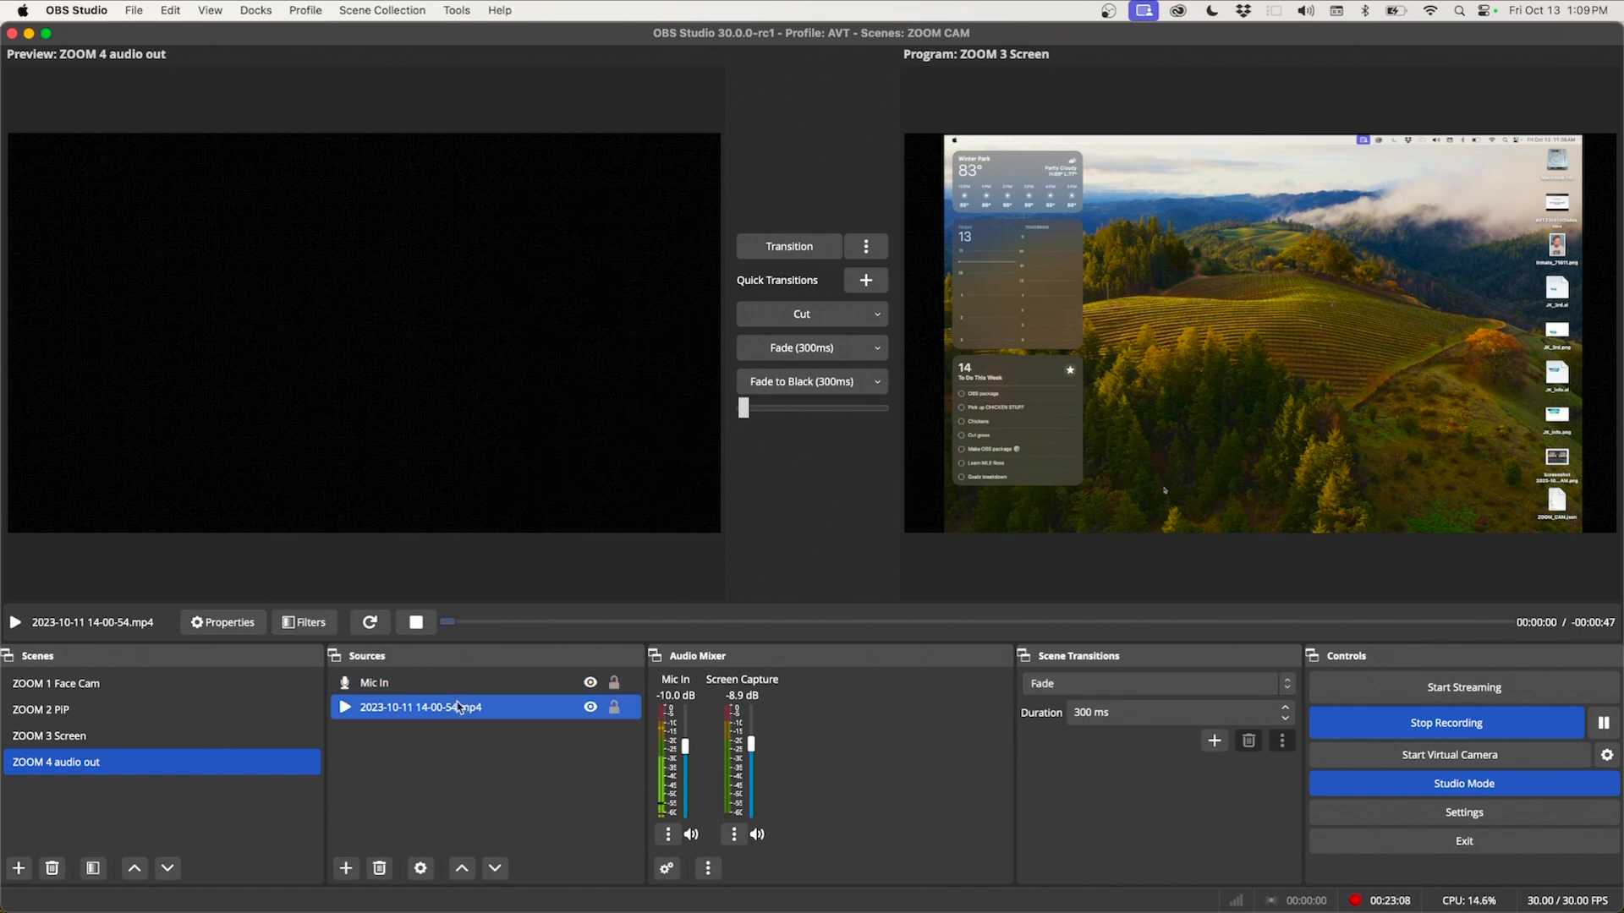
Step: Transition ZOOM 4 audio out to program and select Monitor and Output as the audio monitoring for its mp4 source
double_click(174, 773)
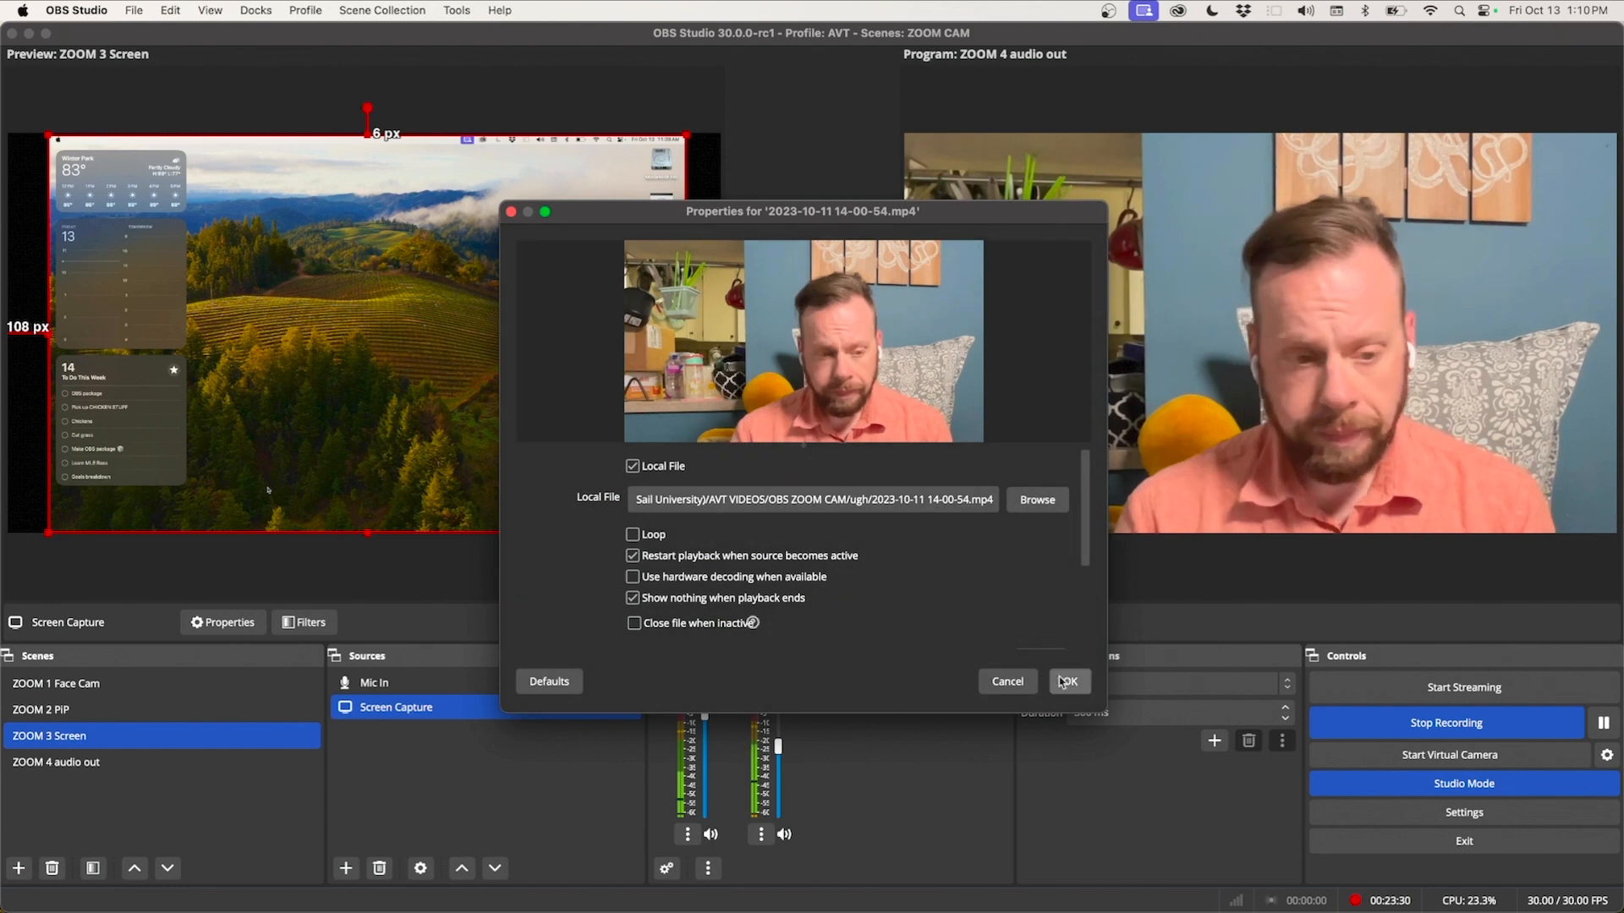
left_click(1060, 679)
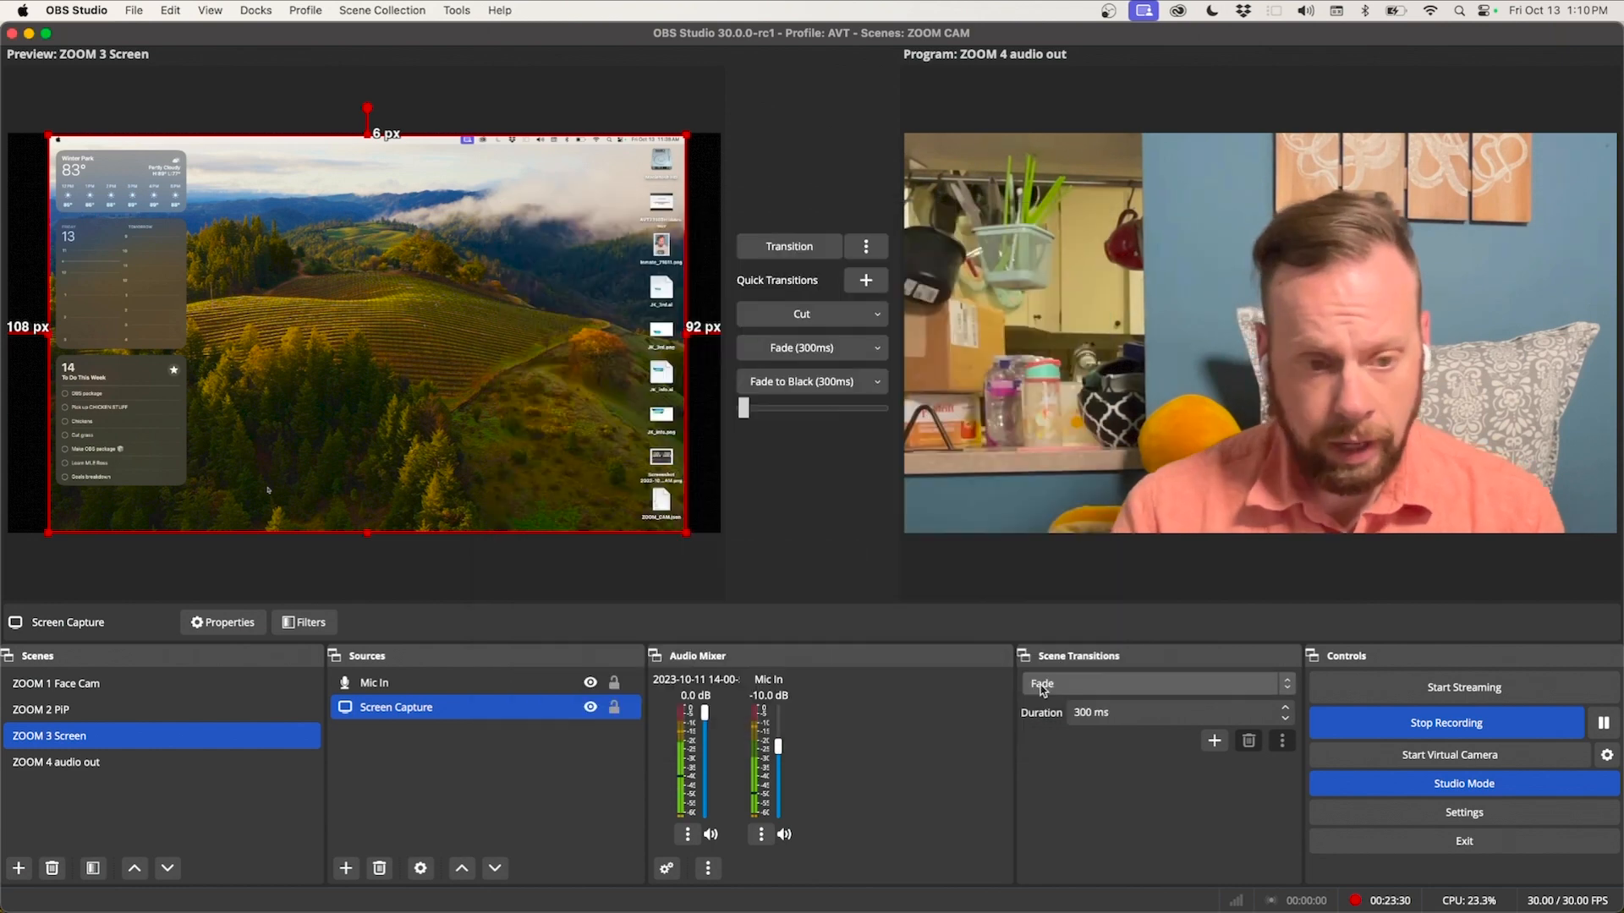
left_click(667, 868)
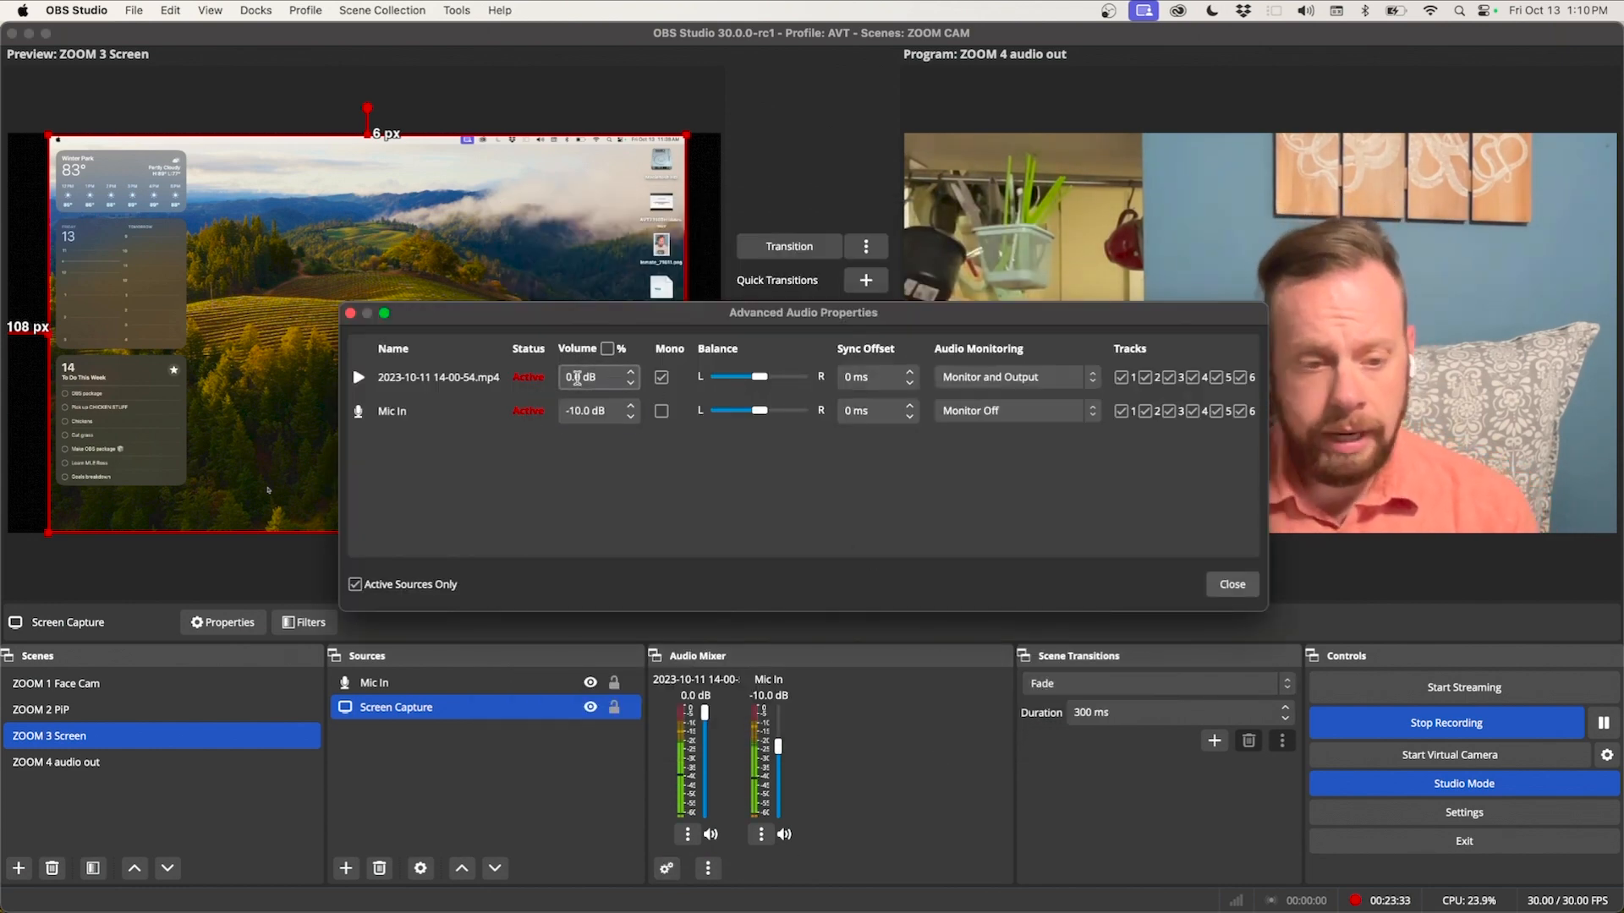
left_click(998, 379)
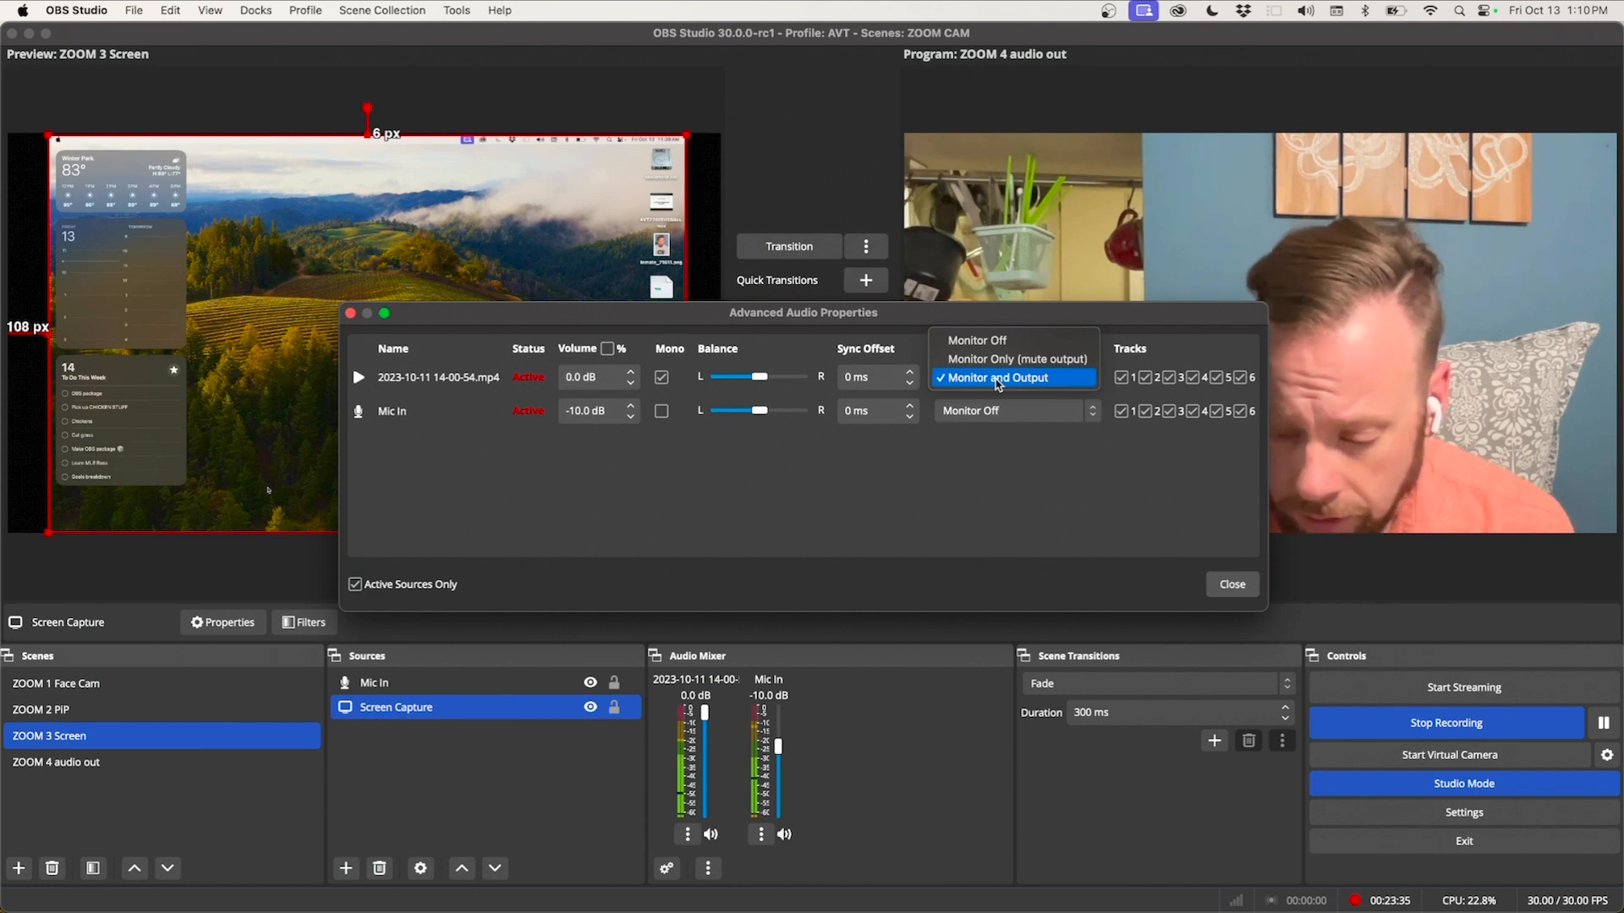
left_click(998, 379)
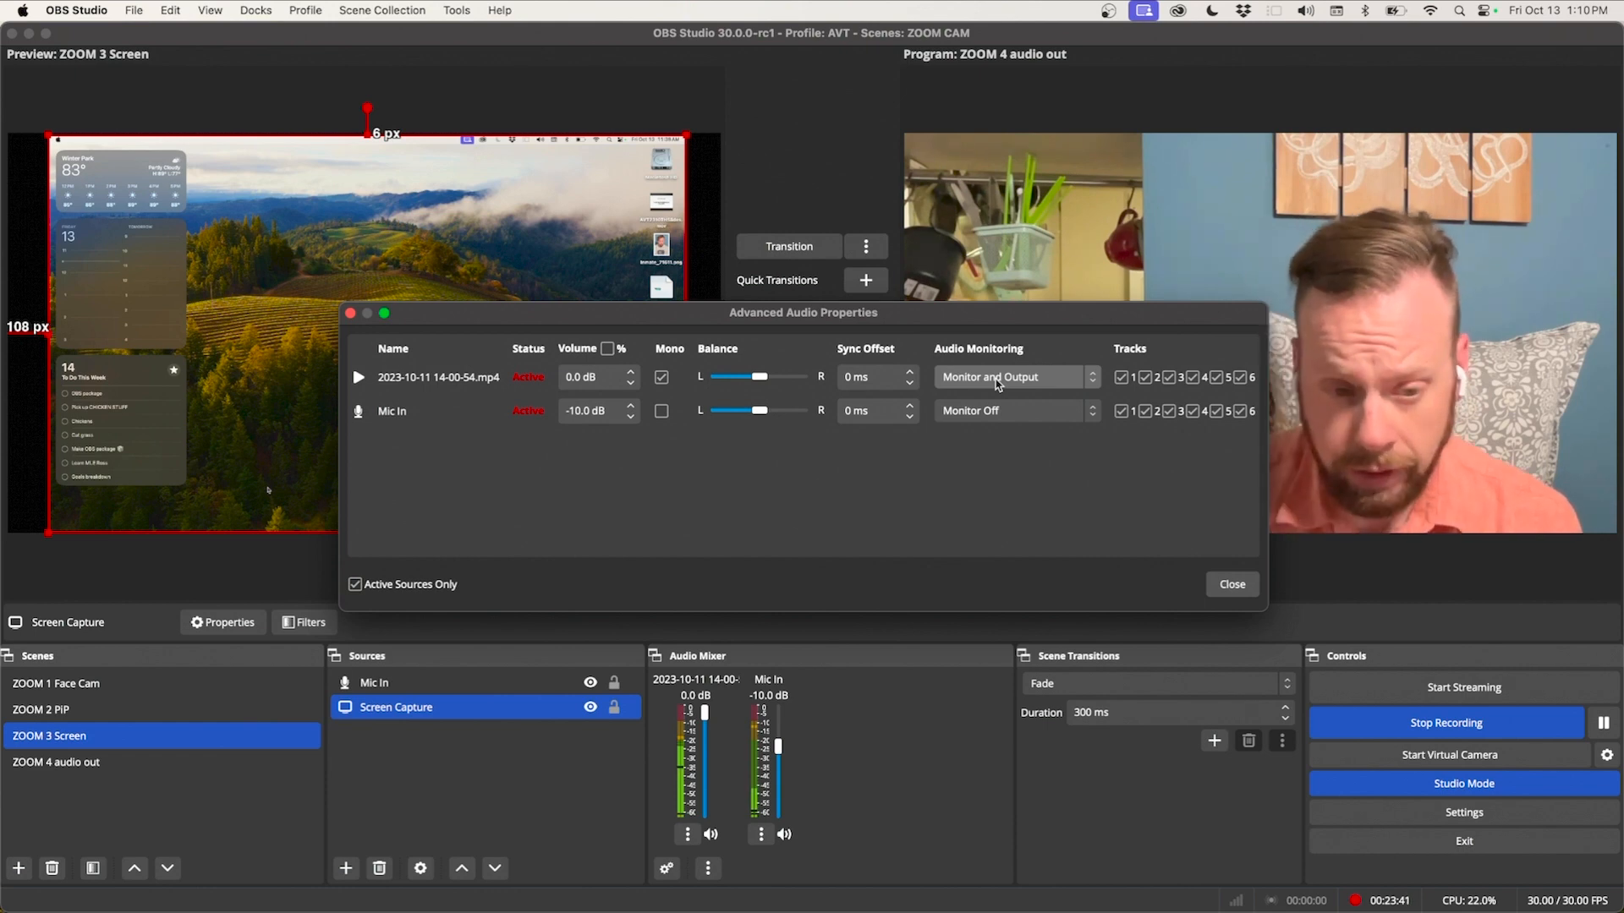
left_click(1231, 584)
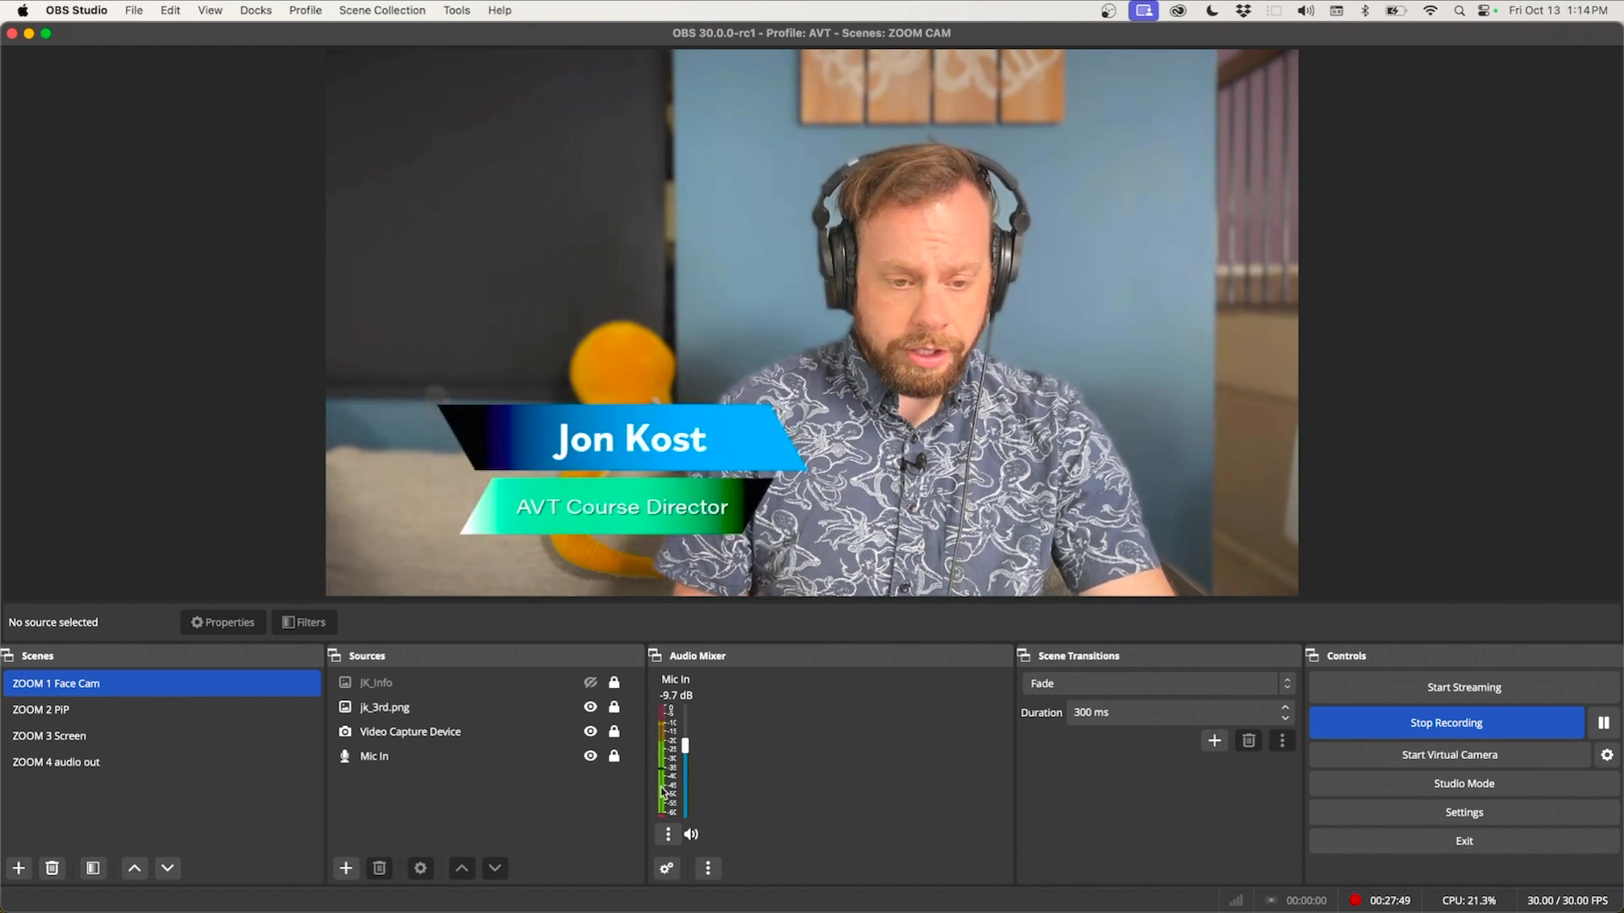
Step: Toggle the JK_Info and jk_3rd.png overlays in ZOOM 1 Face Cam until both are hidden, and switch to ZOOM 2 PiP and back
key("F2")
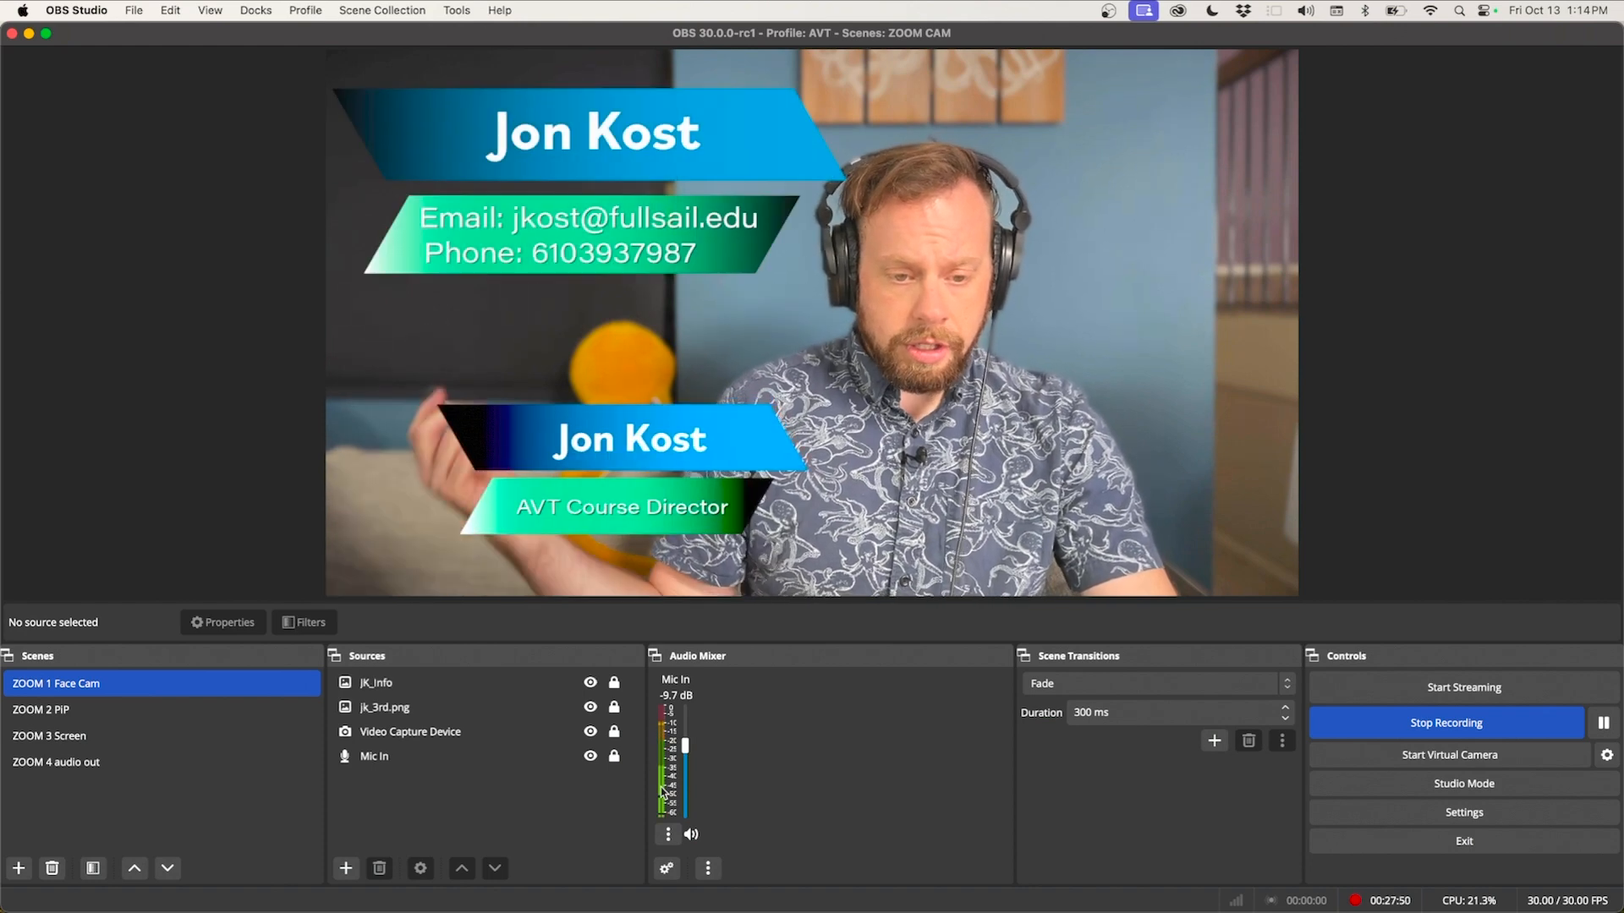
key("F1")
key("F2")
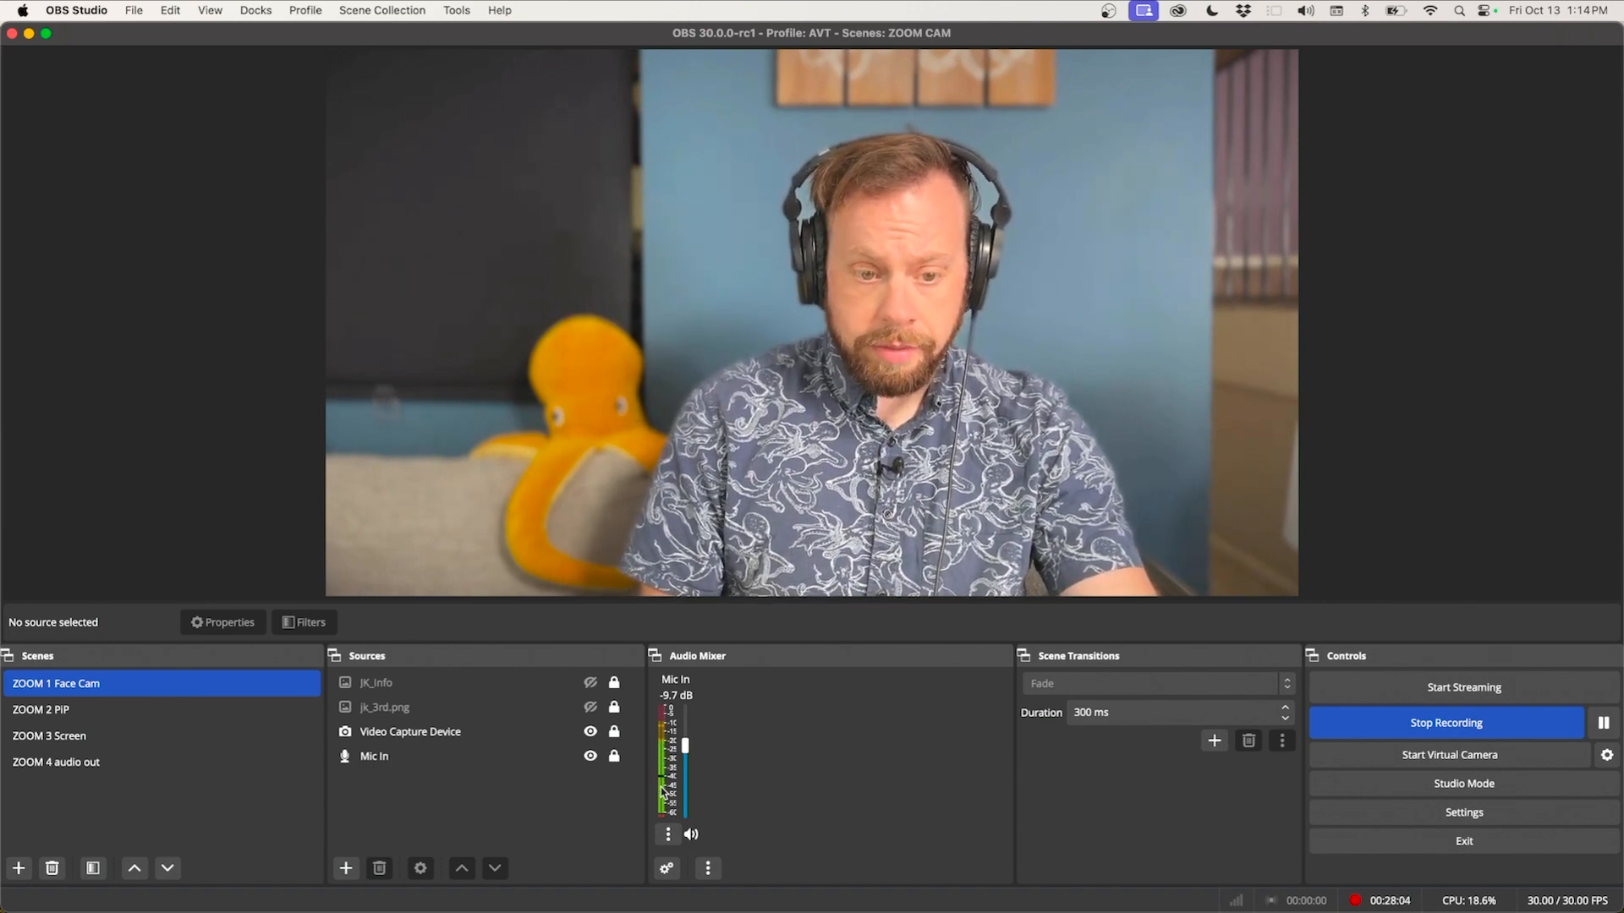
key("Down")
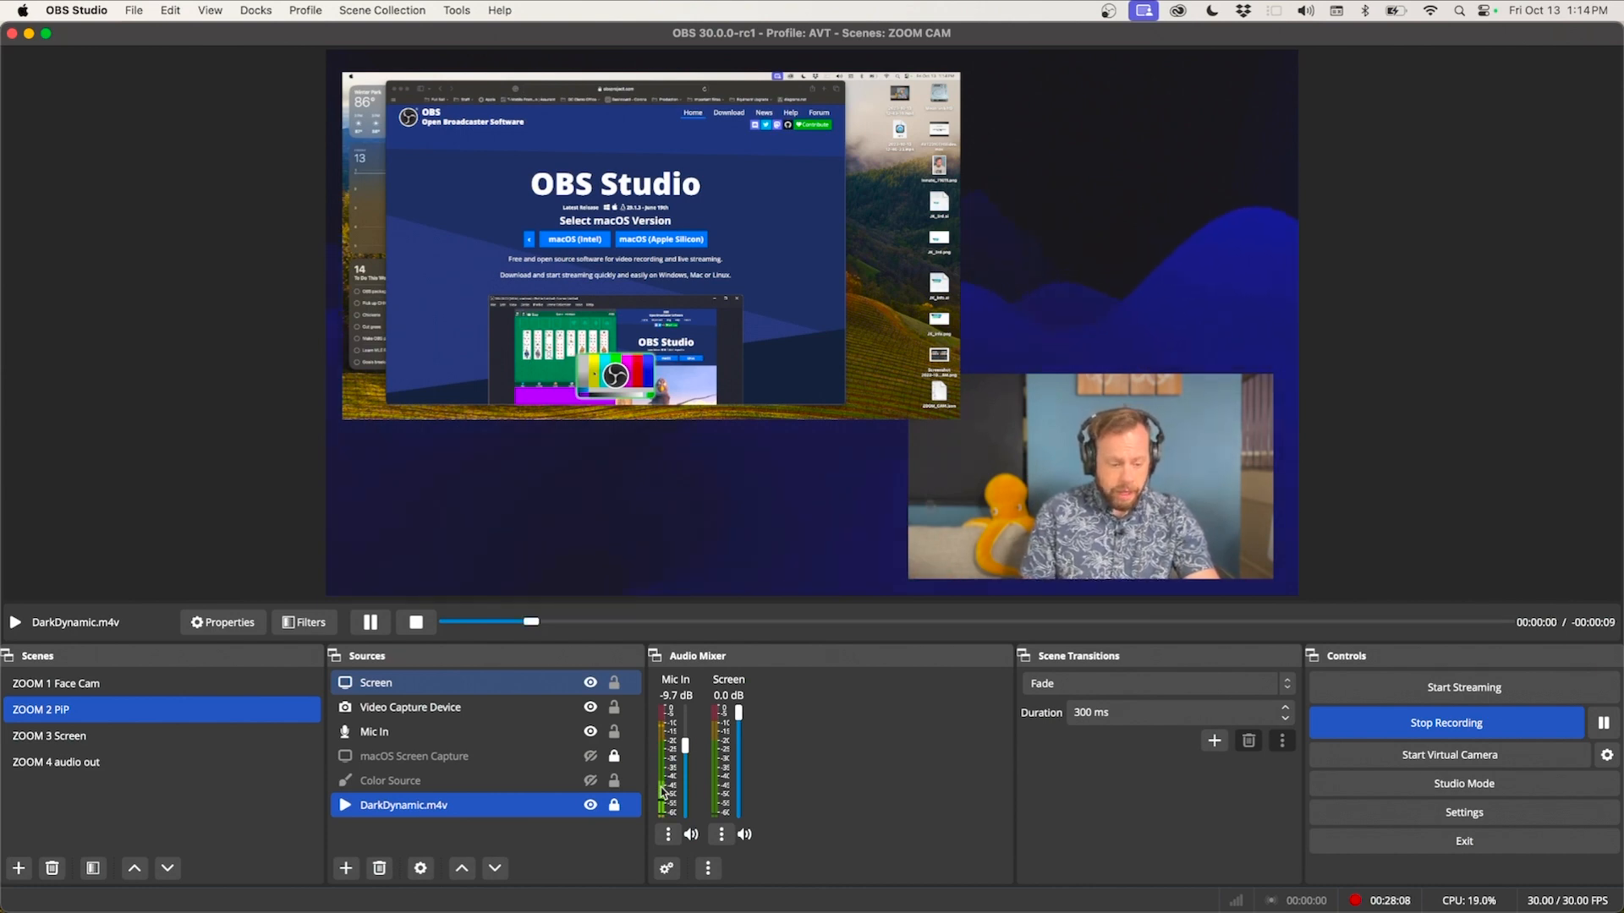
key("Up")
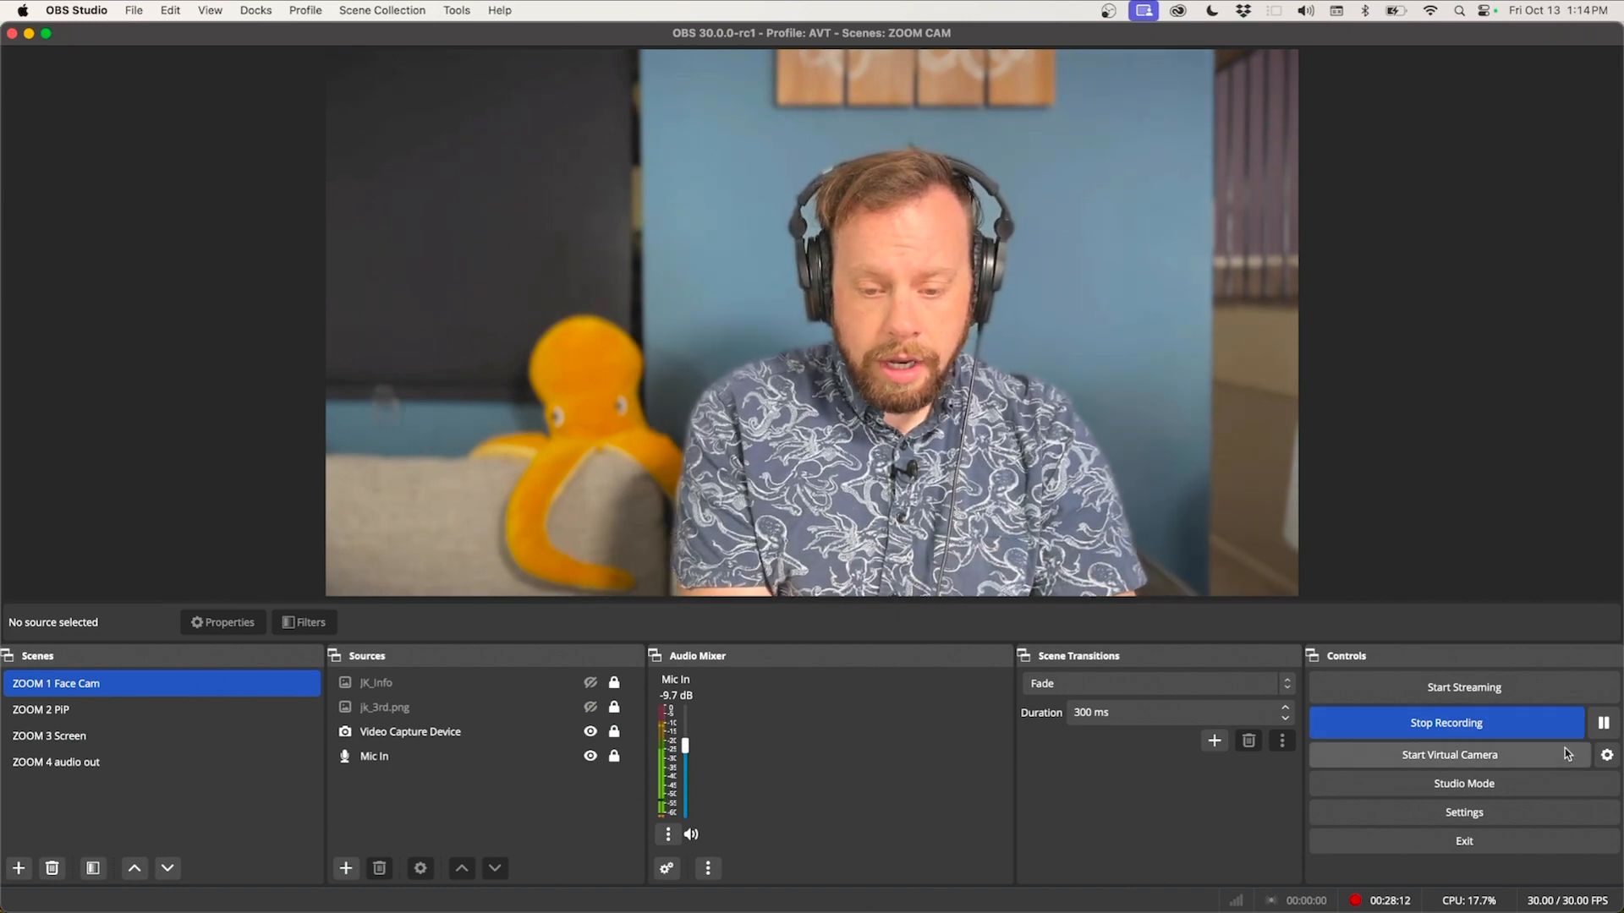
Step: Enable Studio Mode and preview the ZOOM 3 Screen scene before returning the preview to ZOOM 1 Face Cam
left_click(1537, 778)
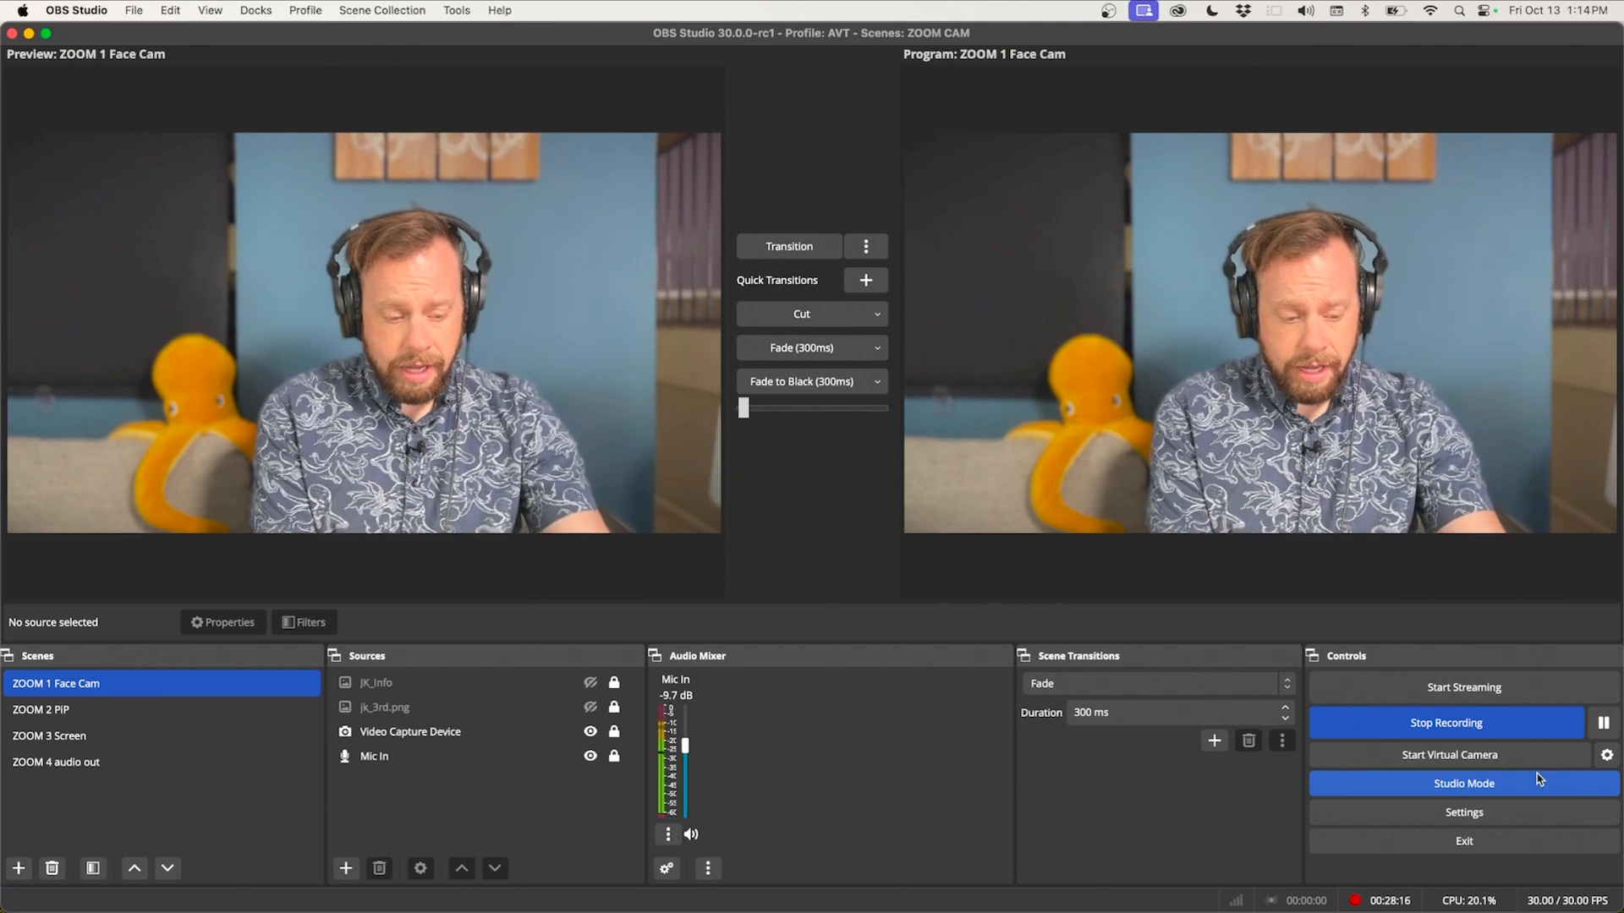
key("Down")
key("Down")
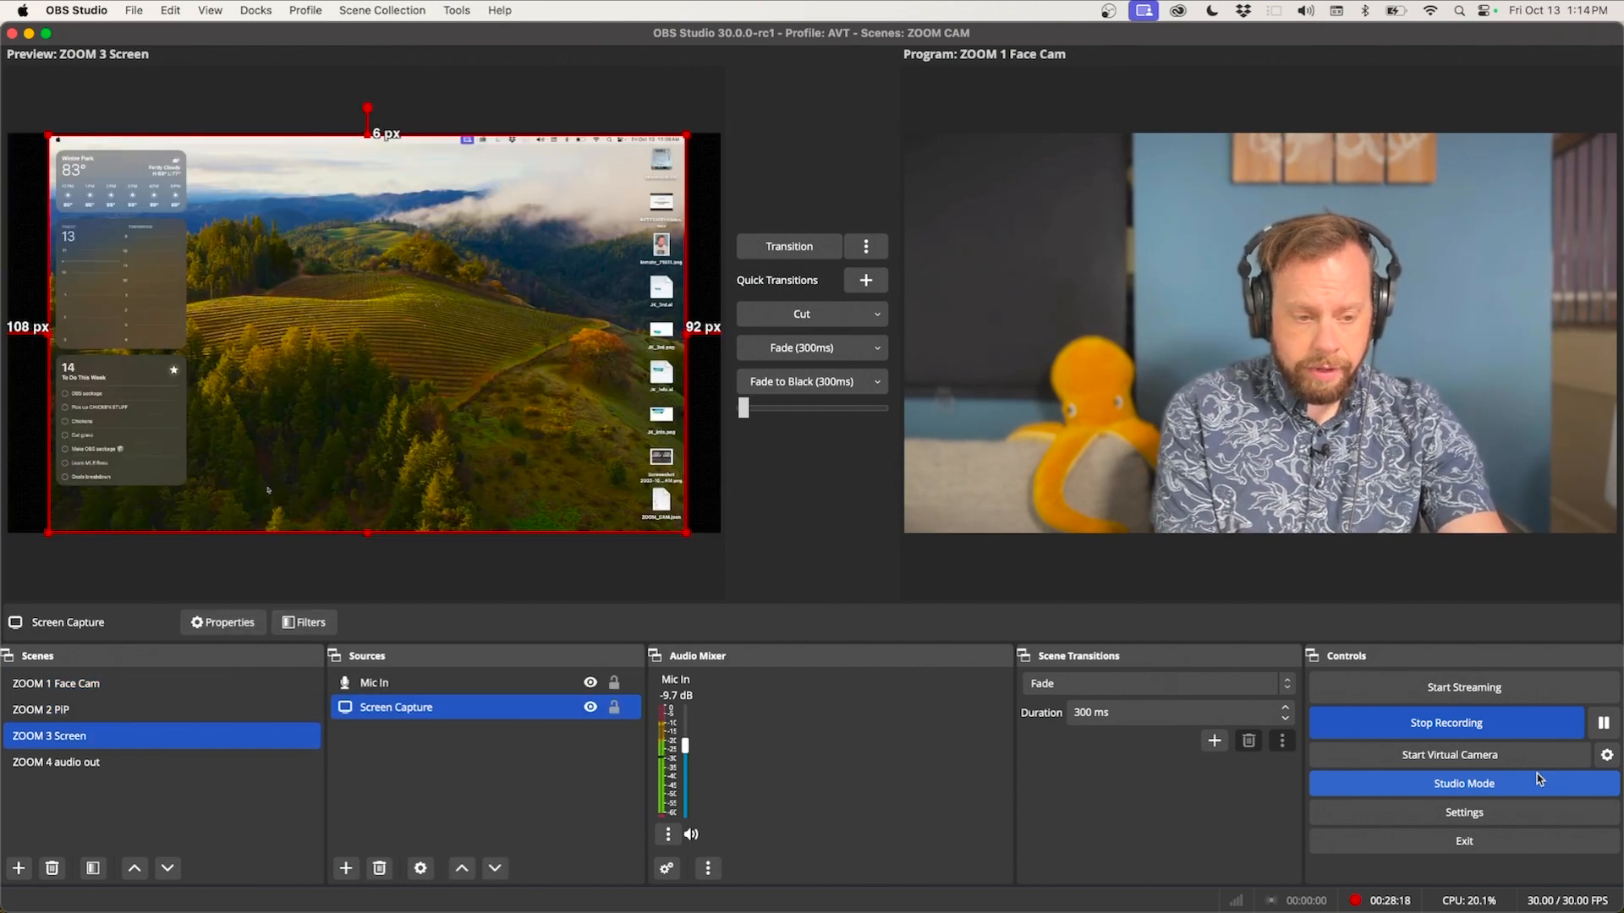
key("Up")
key("Up")
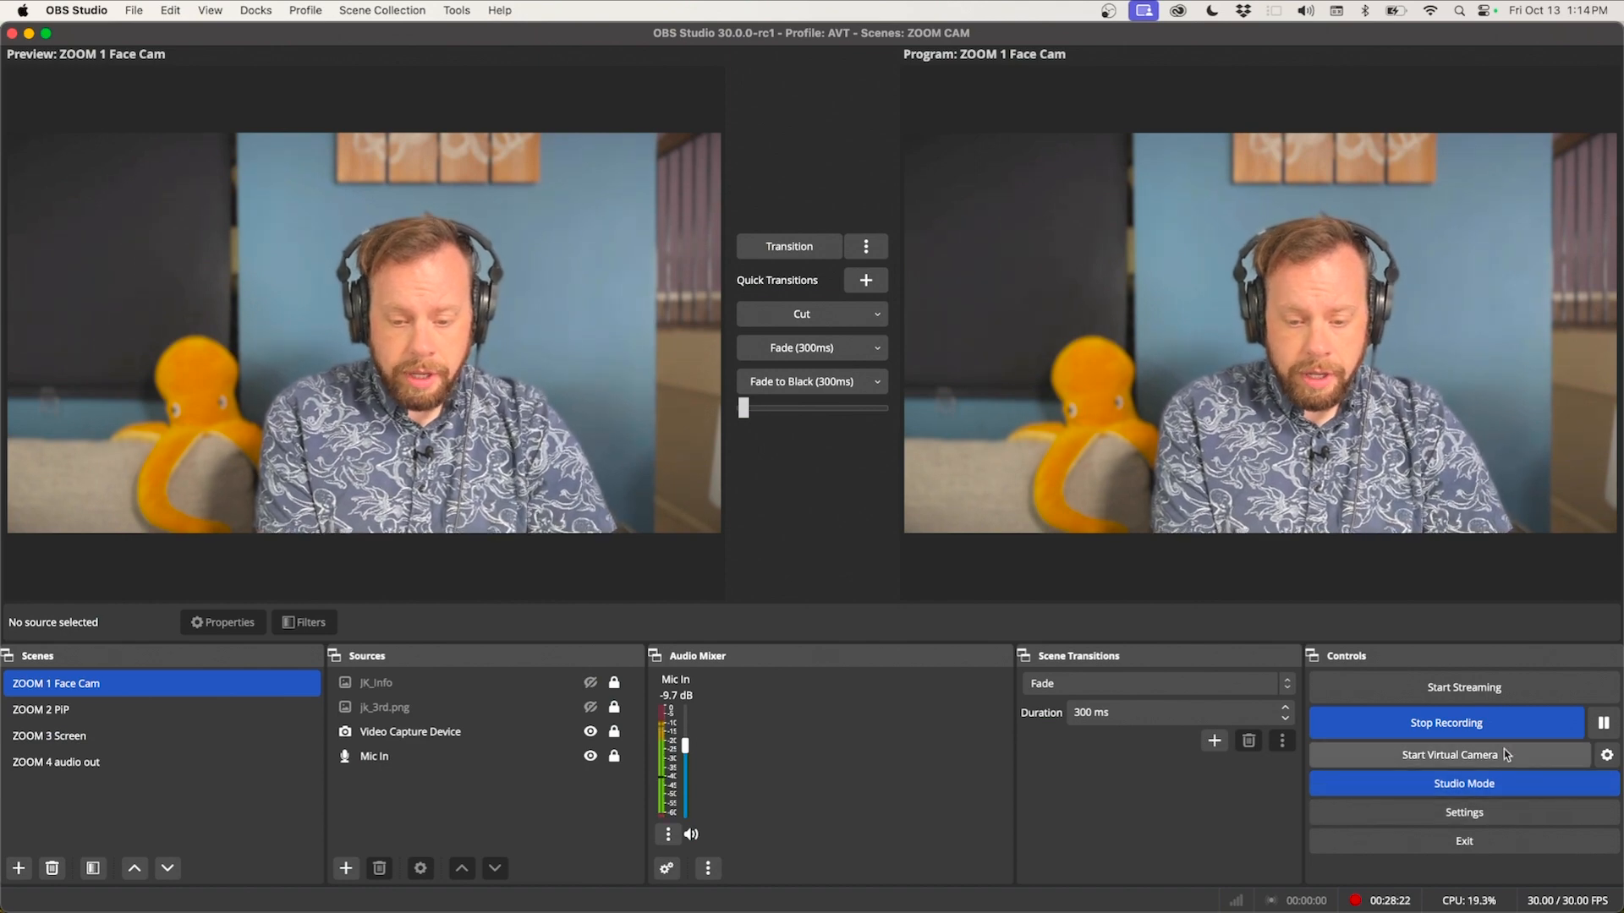
Step: Start the virtual camera and accept Program (Default) as its output type
left_click(1505, 754)
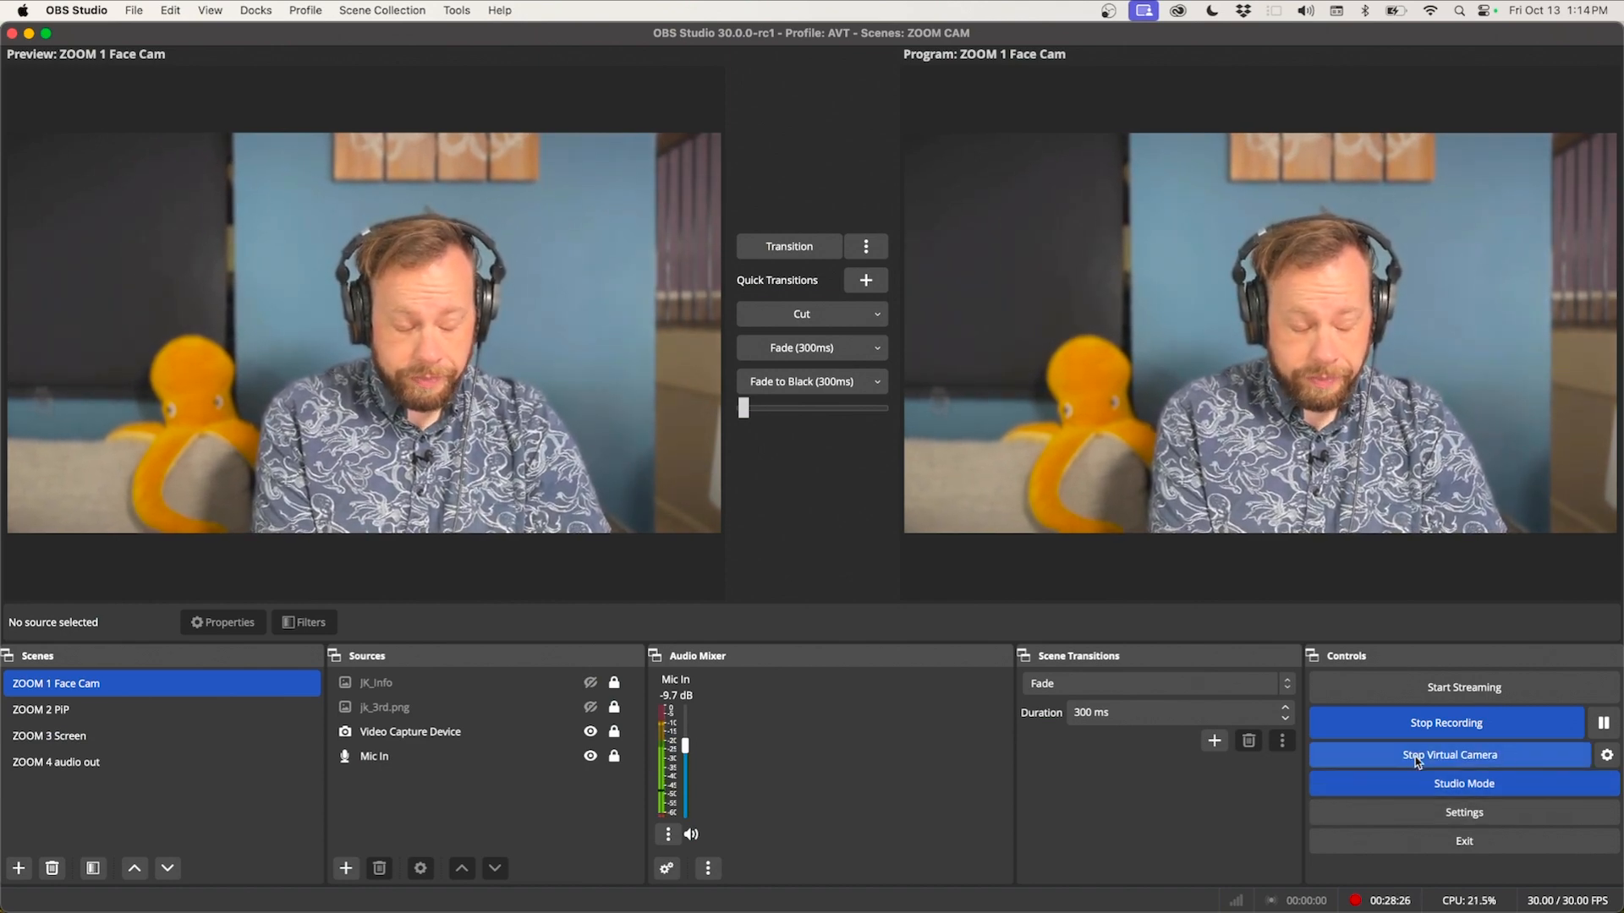
left_click(1606, 756)
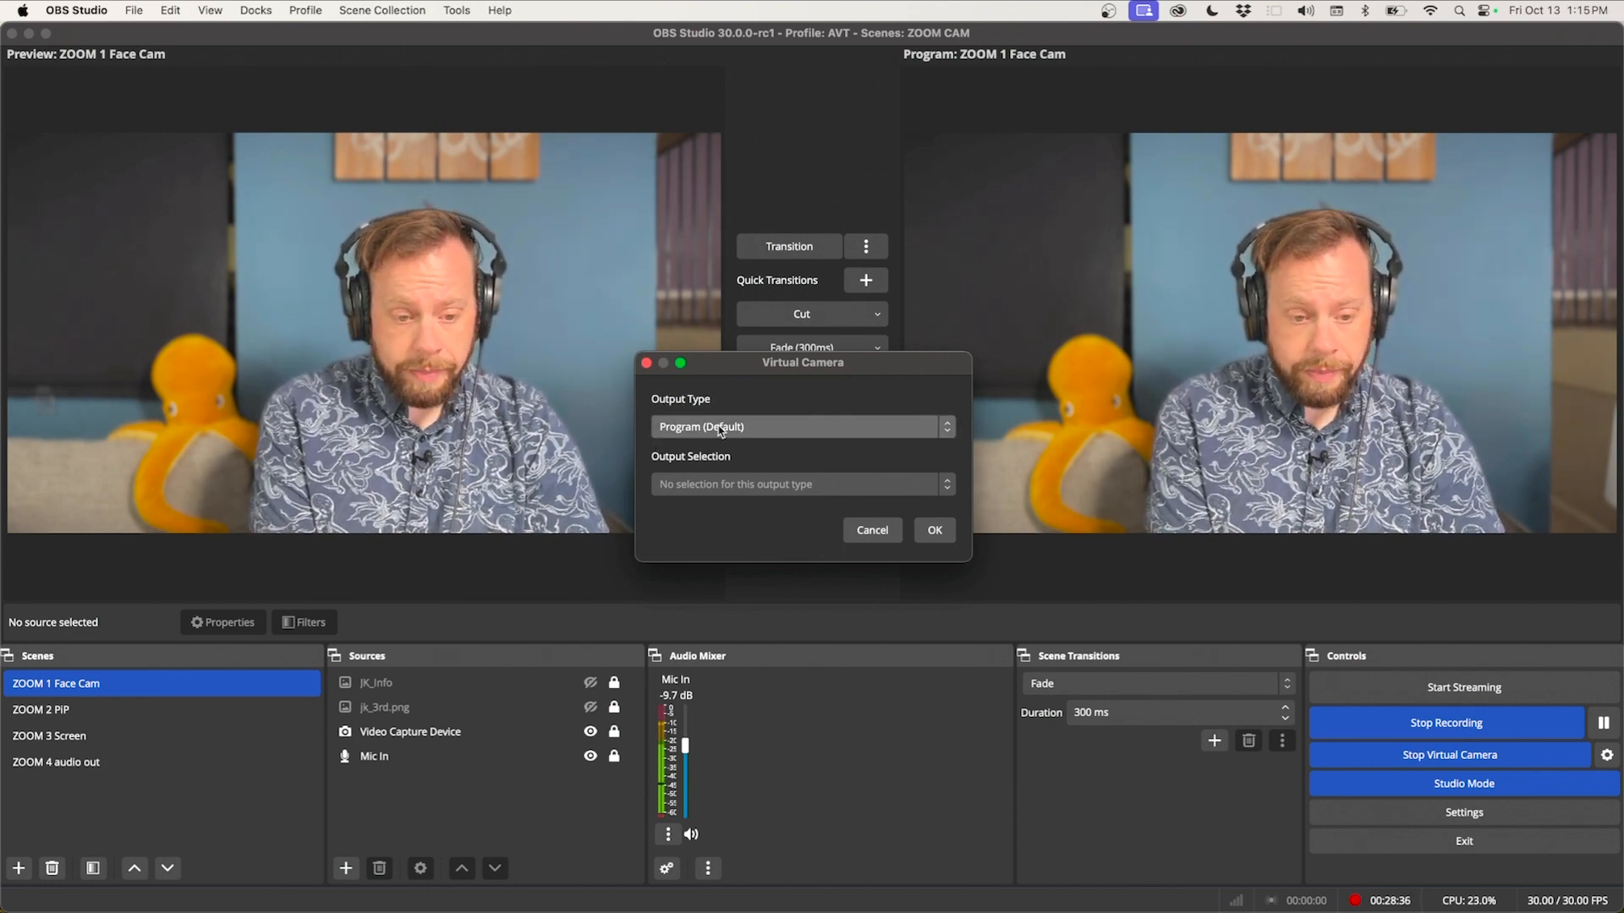
left_click(935, 533)
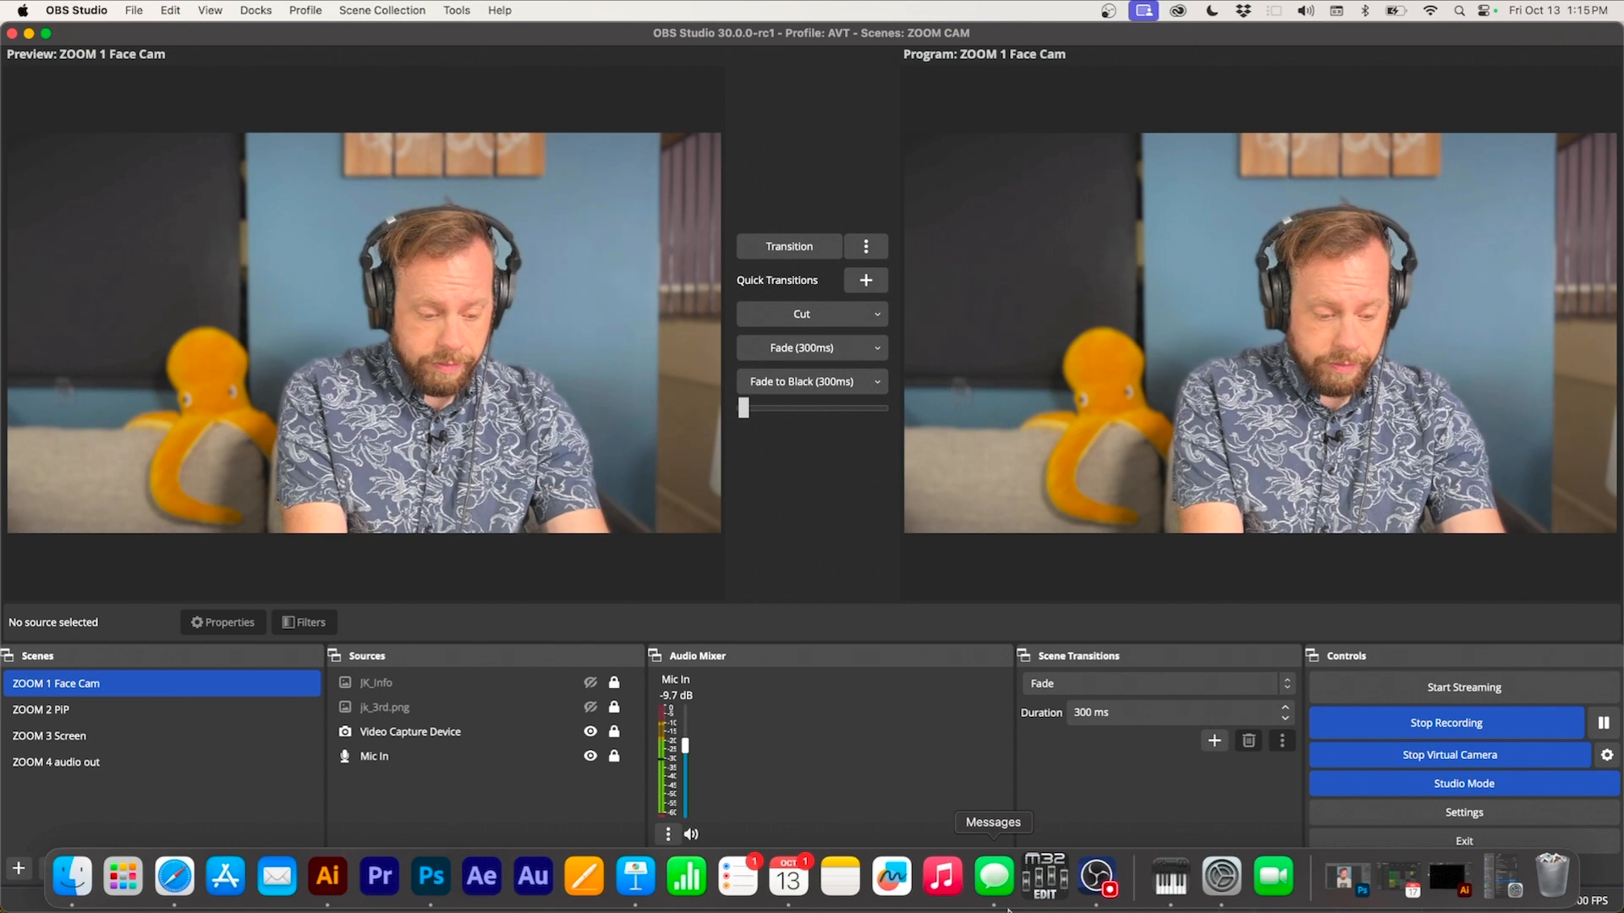
Step: Search the computer for Zoom and launch it
key("super+space")
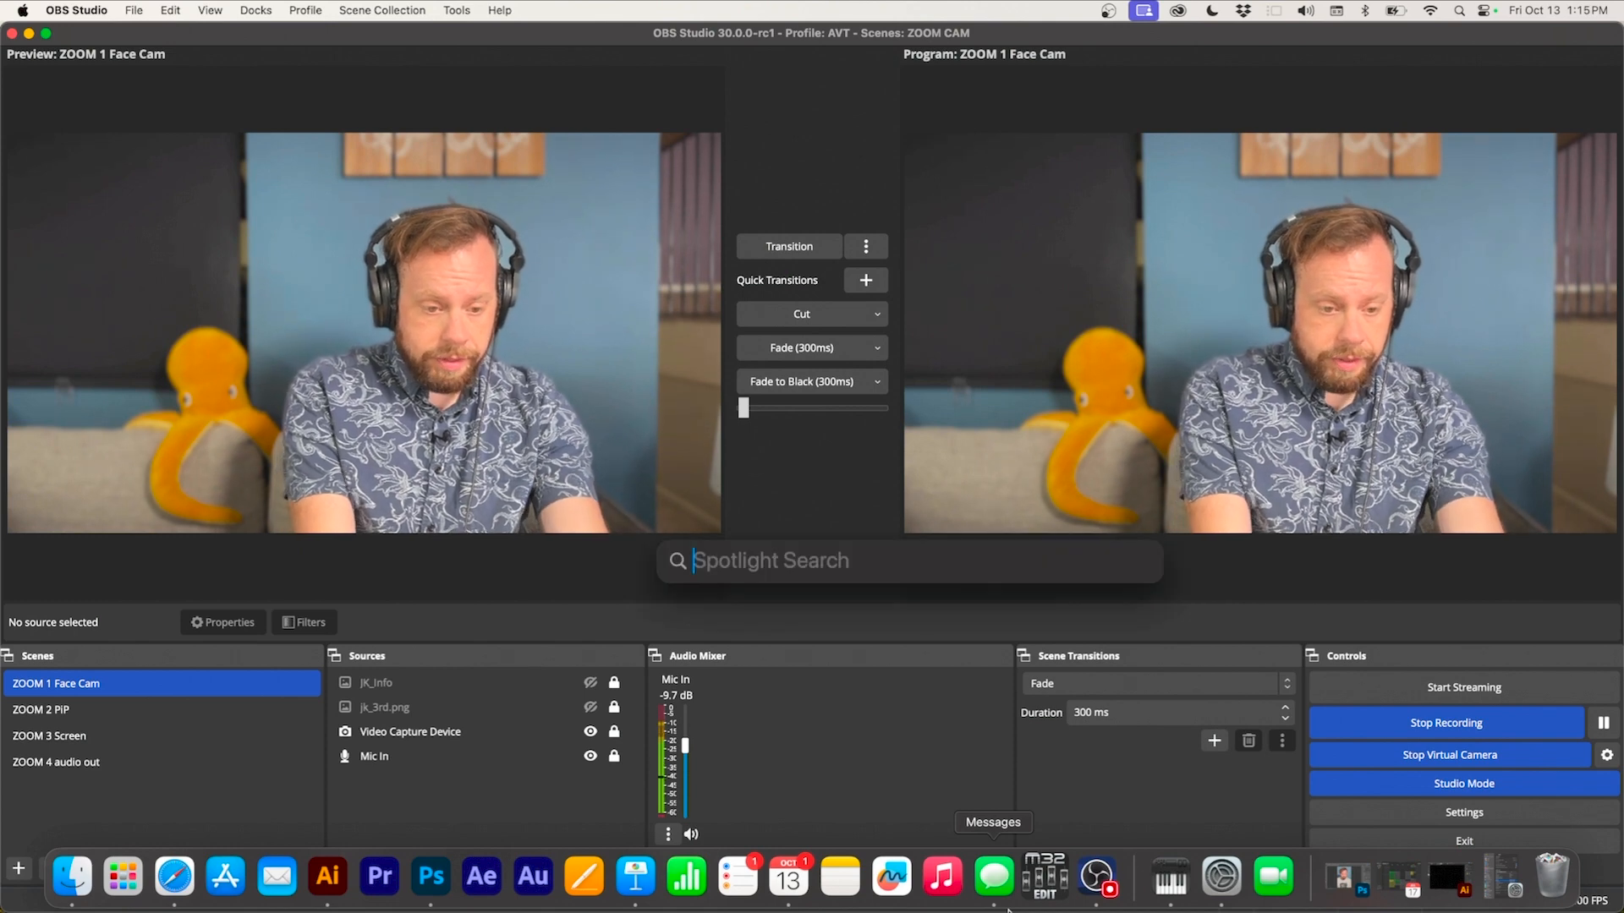
type("zoom")
key("Return")
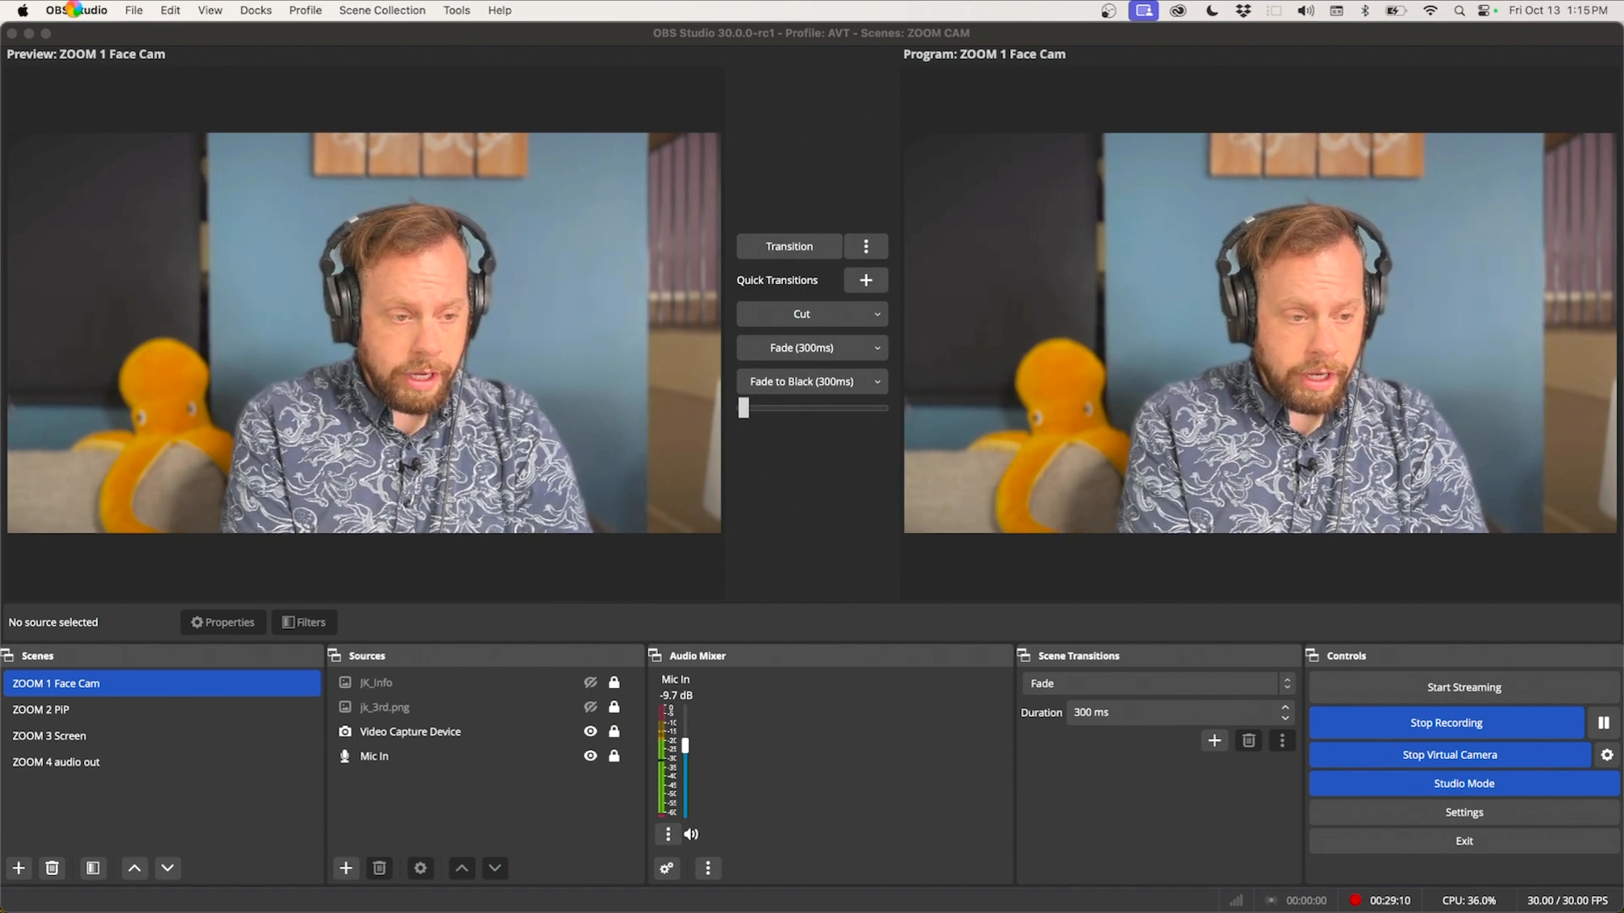
left_click(23, 11)
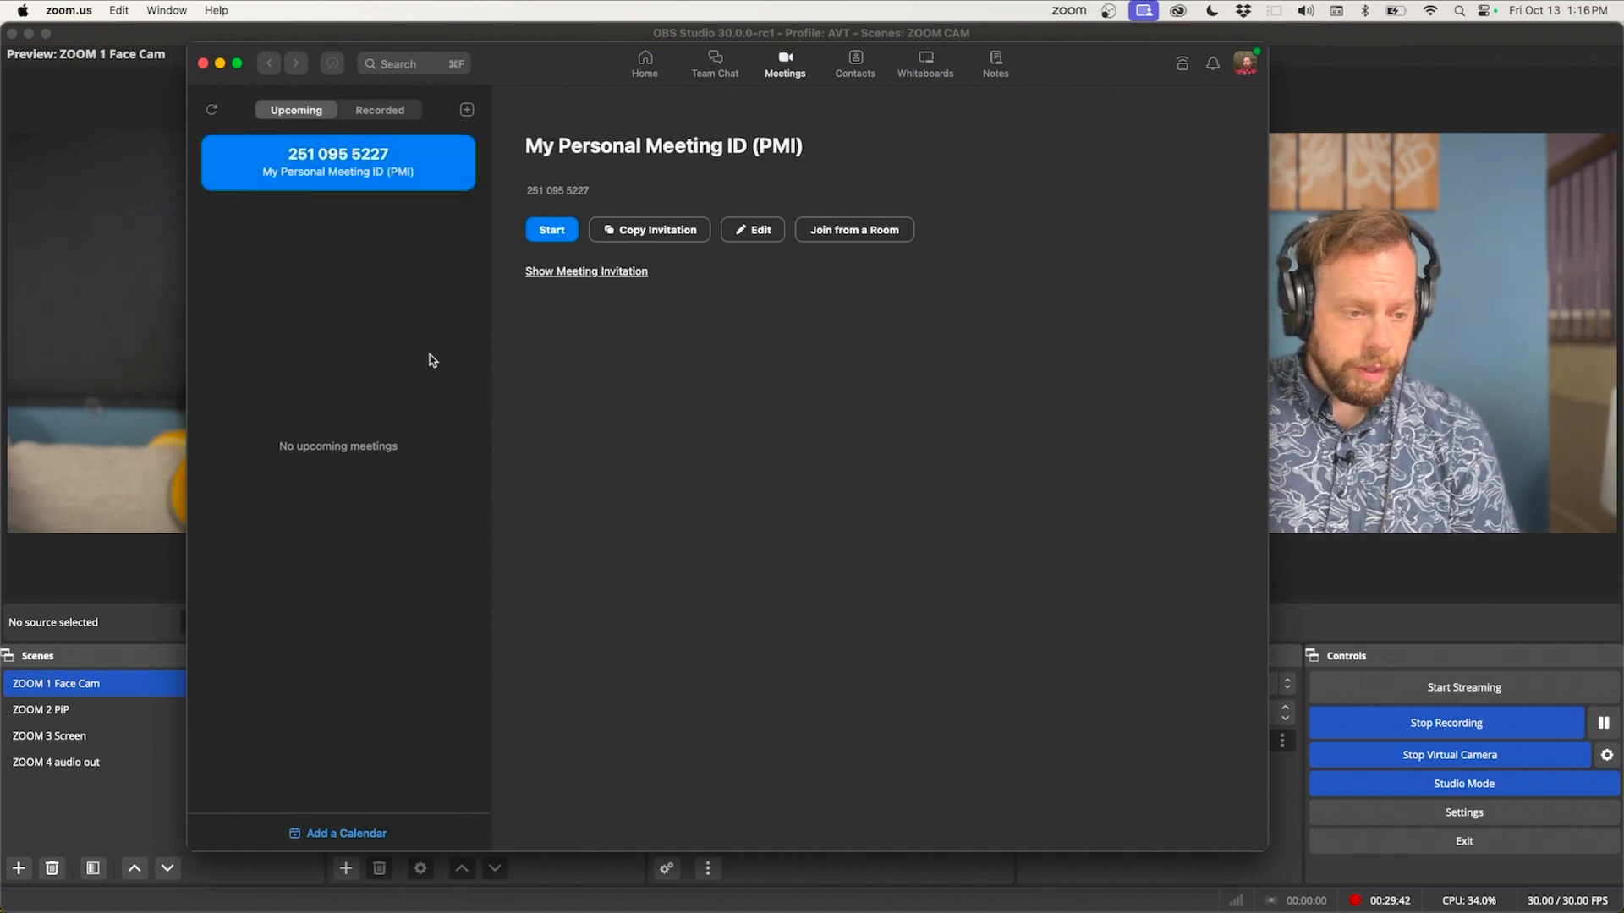
Step: In Zoom's video settings, switch the camera to FaceTime HD Camera (Built-in) and back to OBS Virtual Camera
left_click(58, 9)
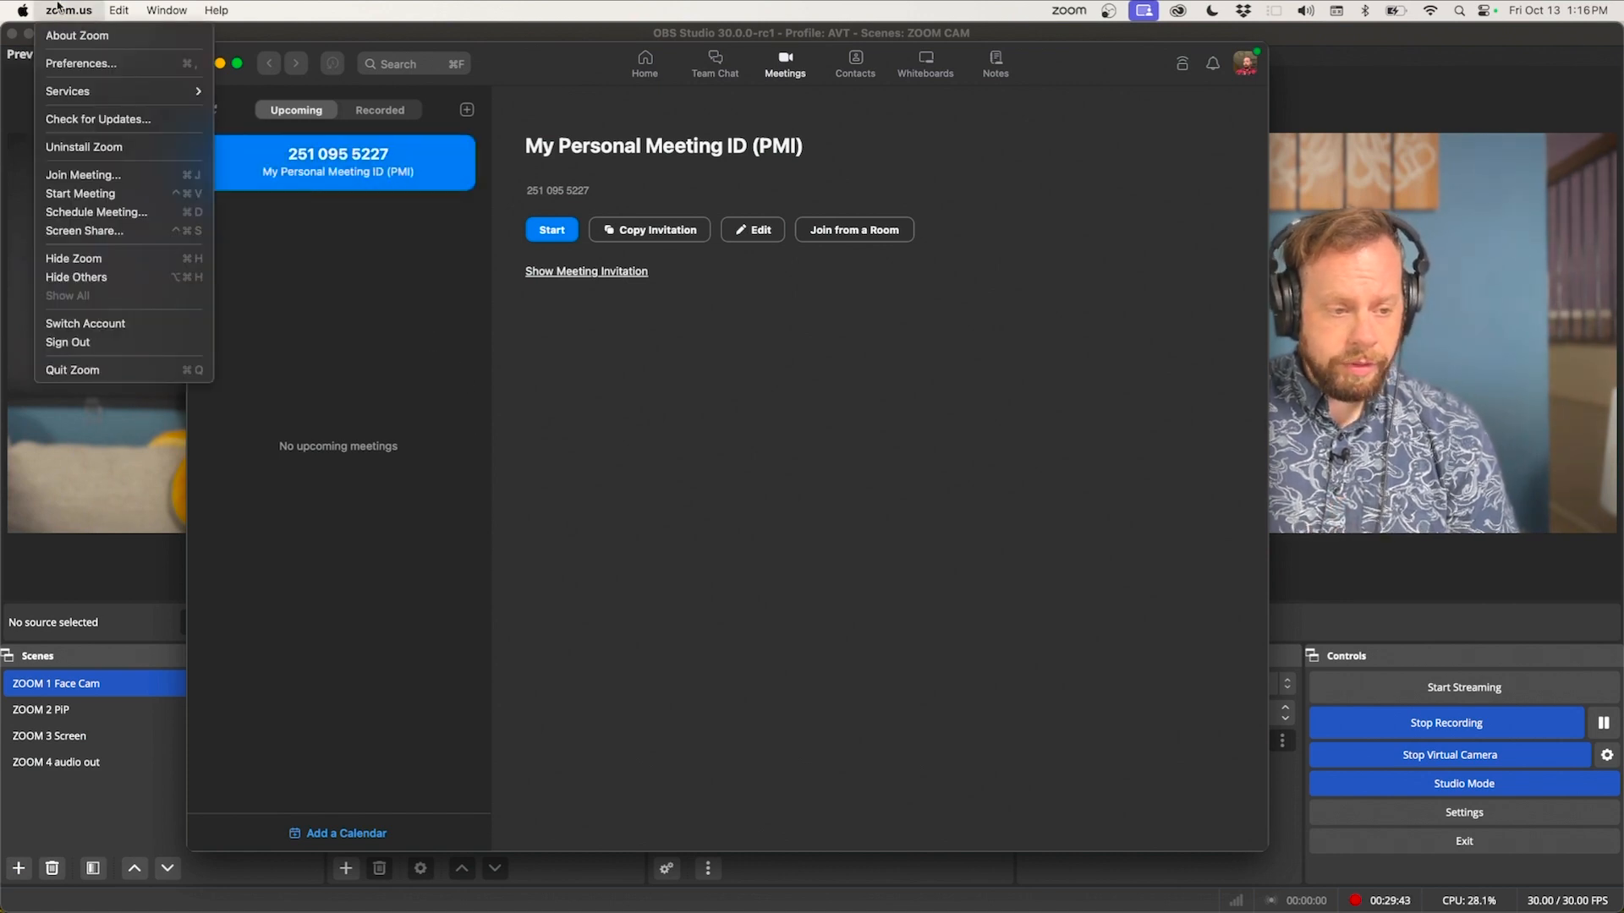
left_click(96, 73)
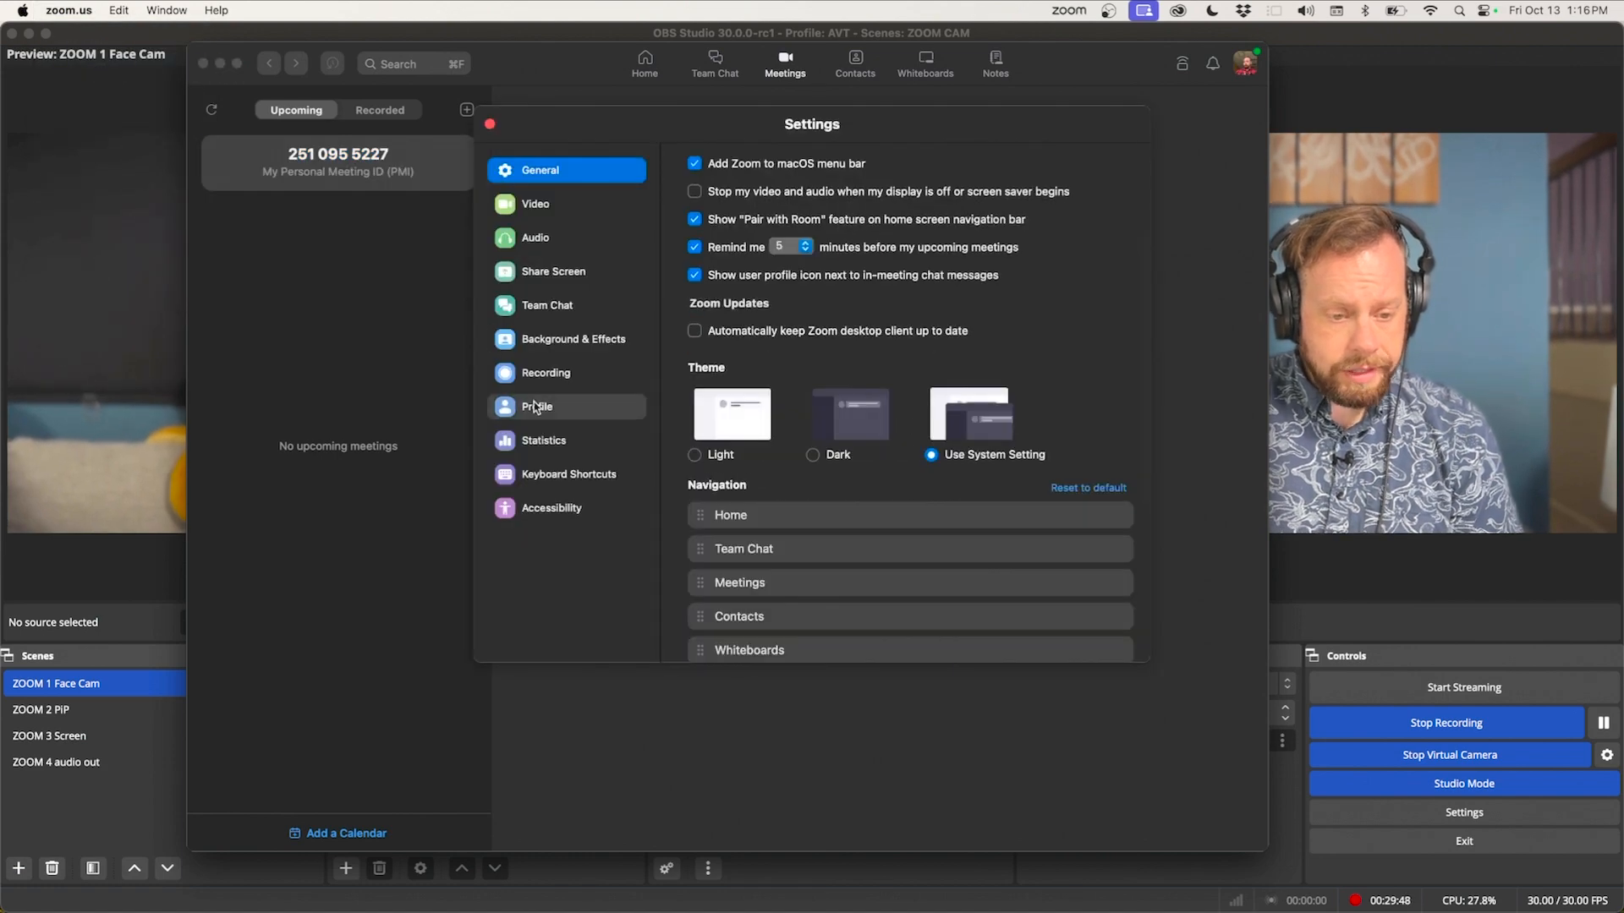
left_click(542, 205)
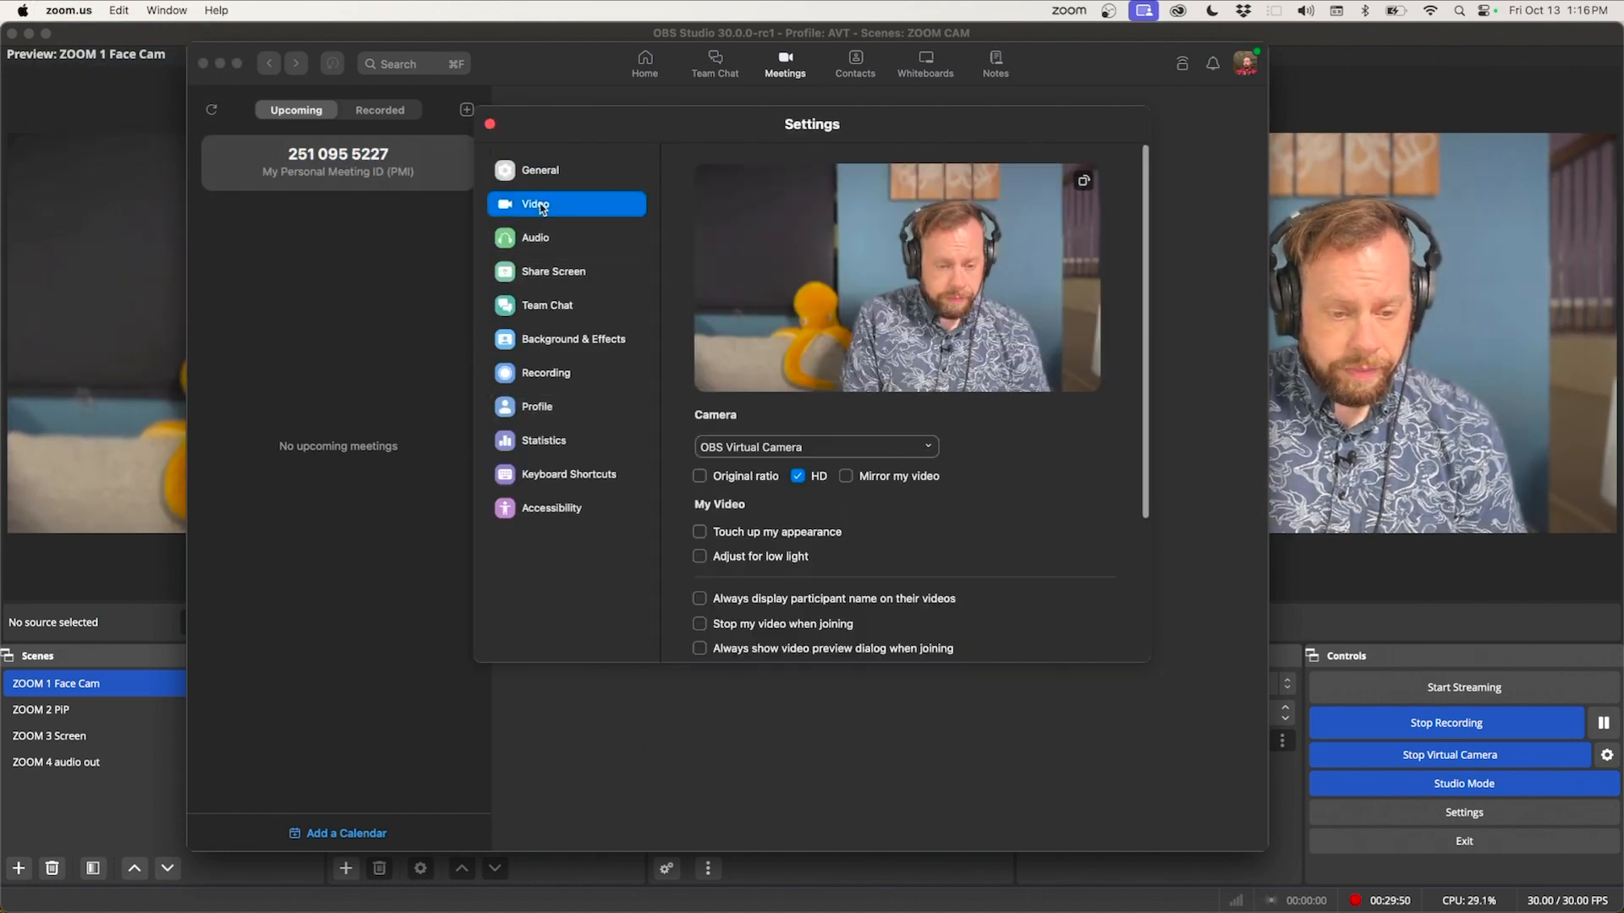
left_click(910, 450)
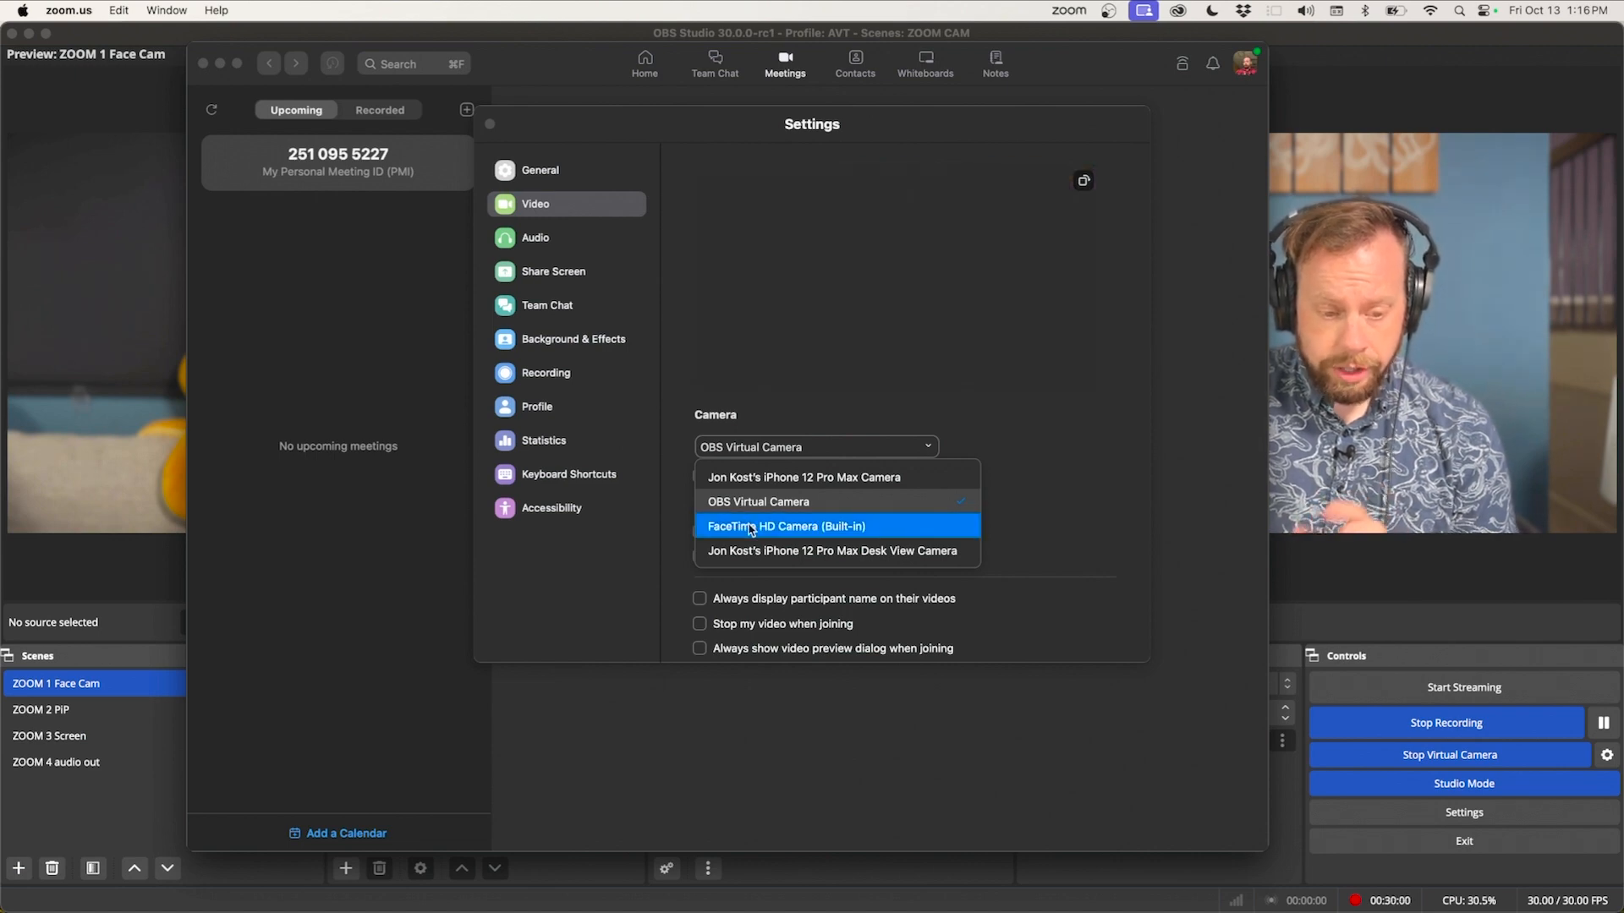
left_click(751, 527)
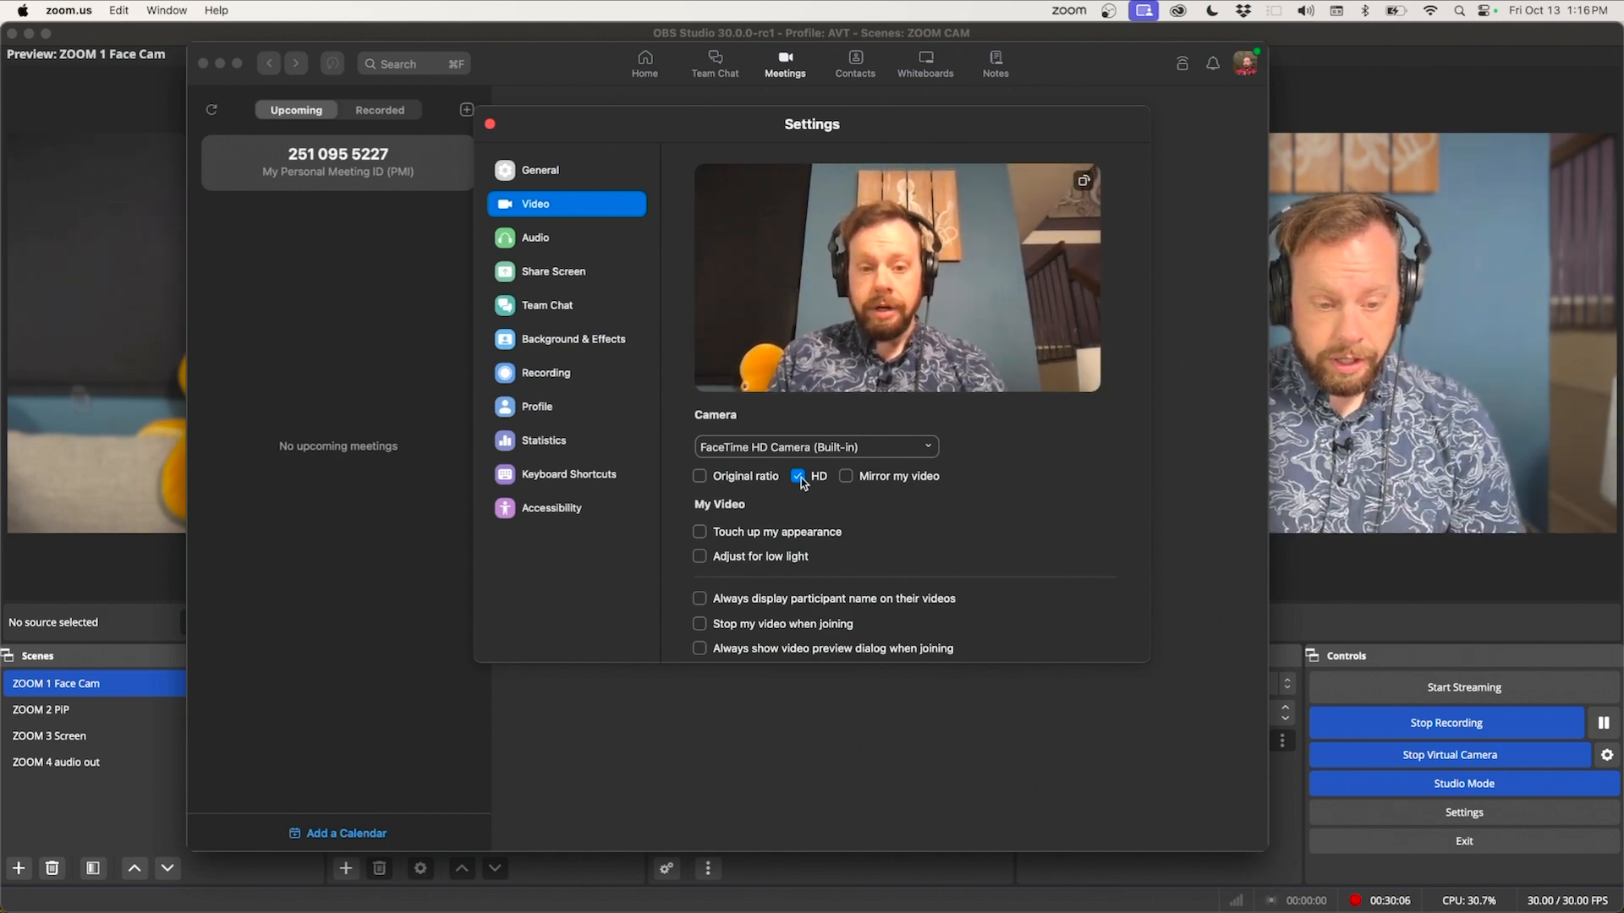
left_click(808, 447)
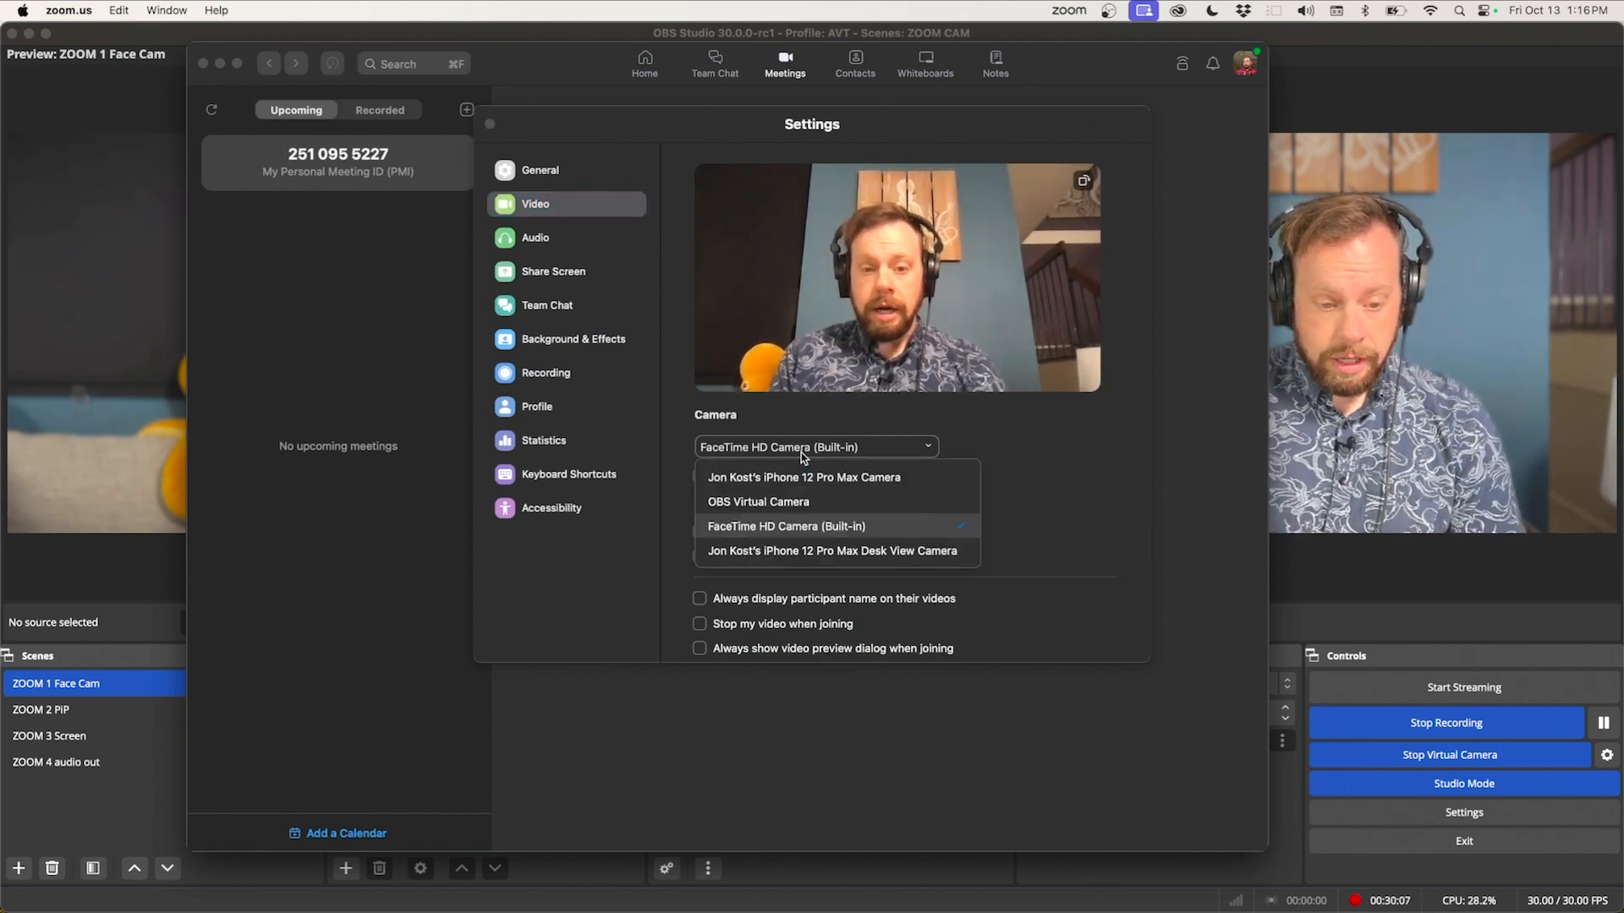
left_click(810, 499)
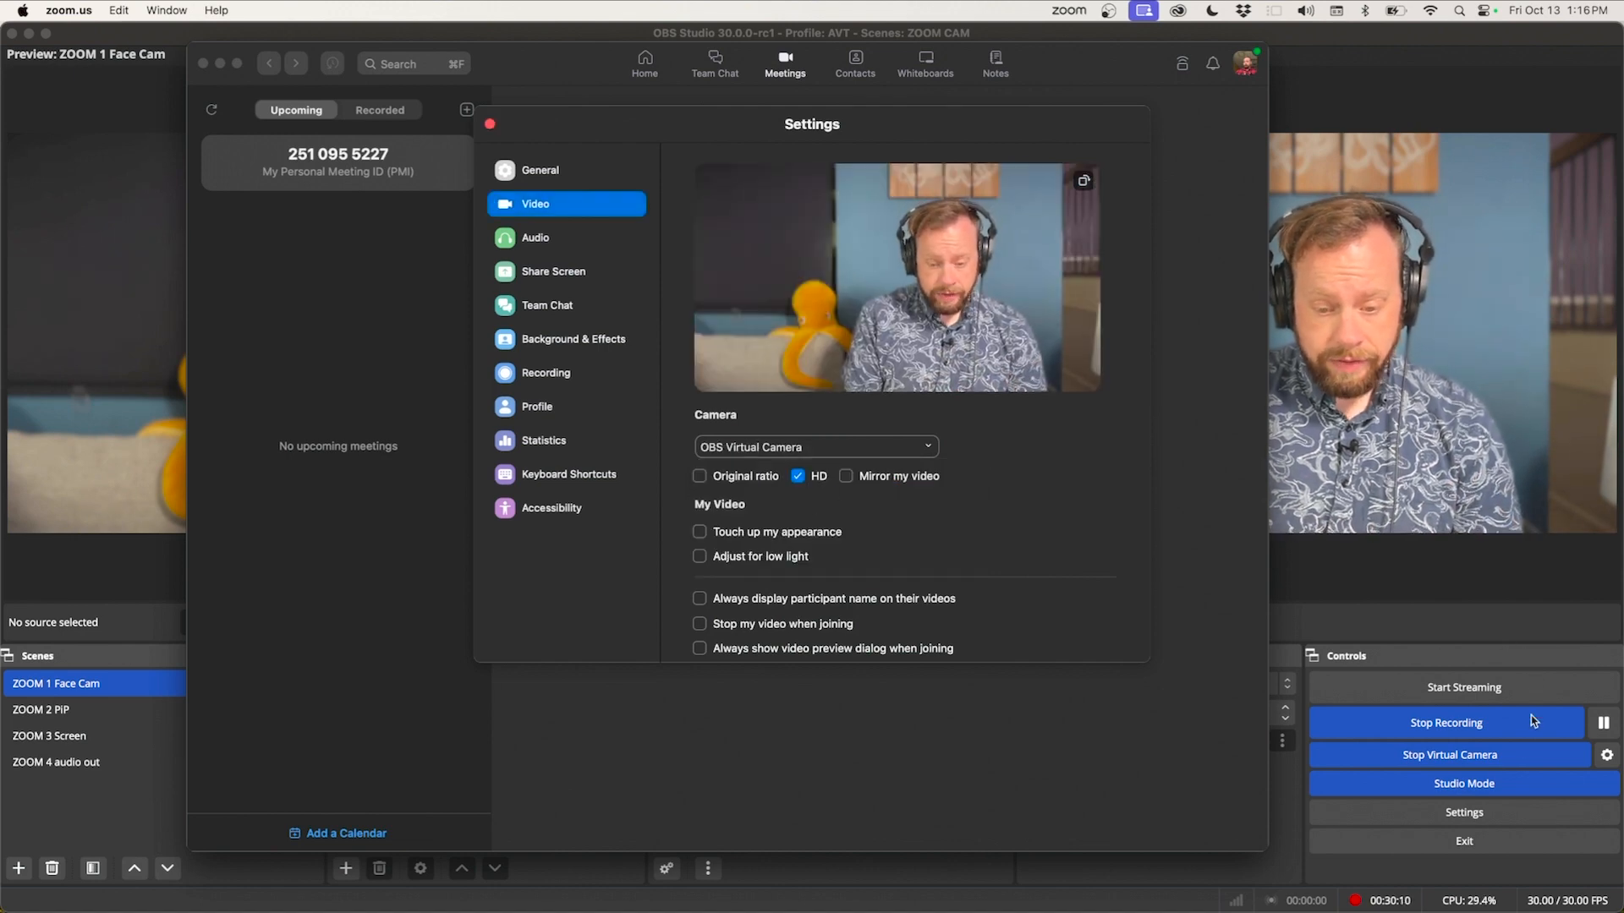
Step: Switch to OBS, stop the virtual camera and restart it to compare Zoom's camera preview
left_click(1510, 754)
left_click(1510, 756)
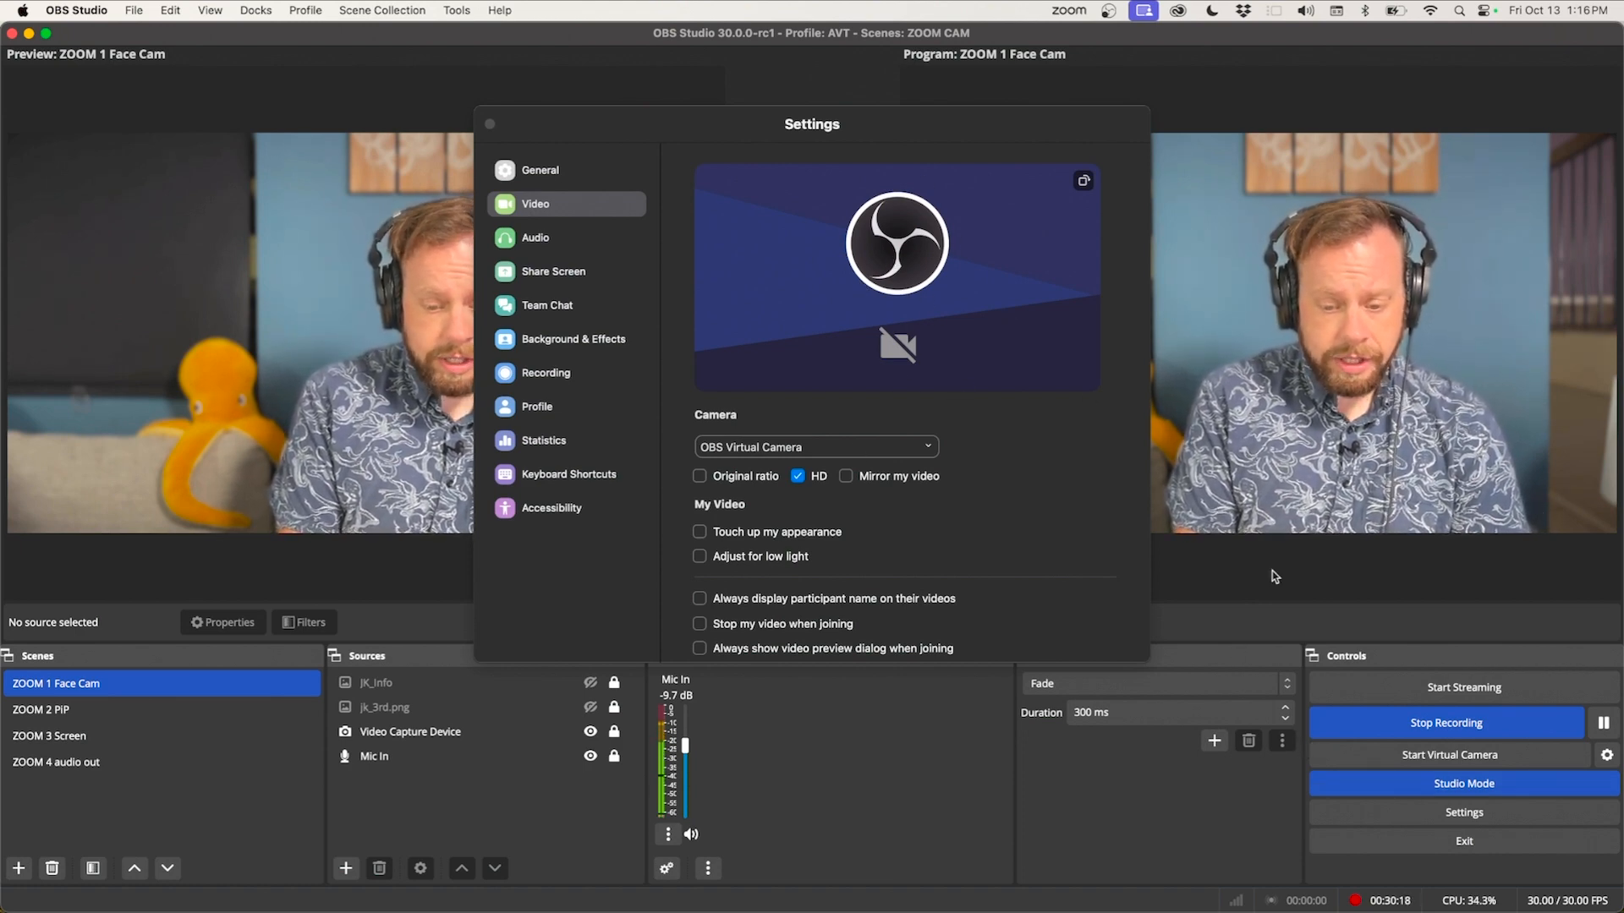
left_click(1408, 762)
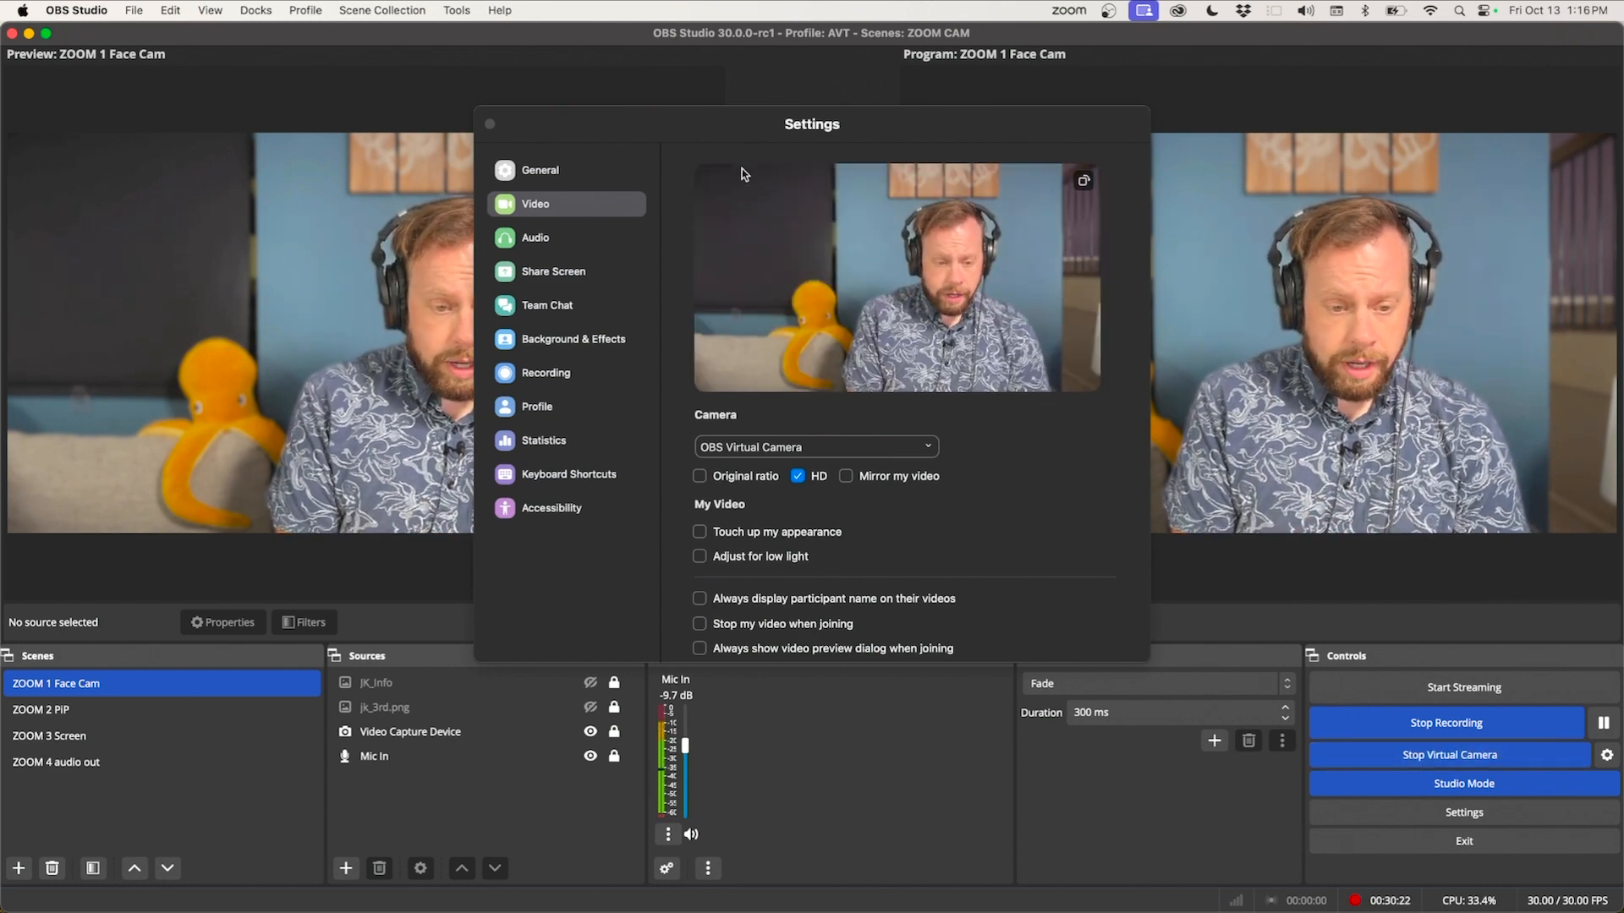
Step: Move Zoom's settings window lower and select fifine SC3 as the speaker in the audio settings
left_click(684, 116)
left_click_drag(709, 126, 767, 229)
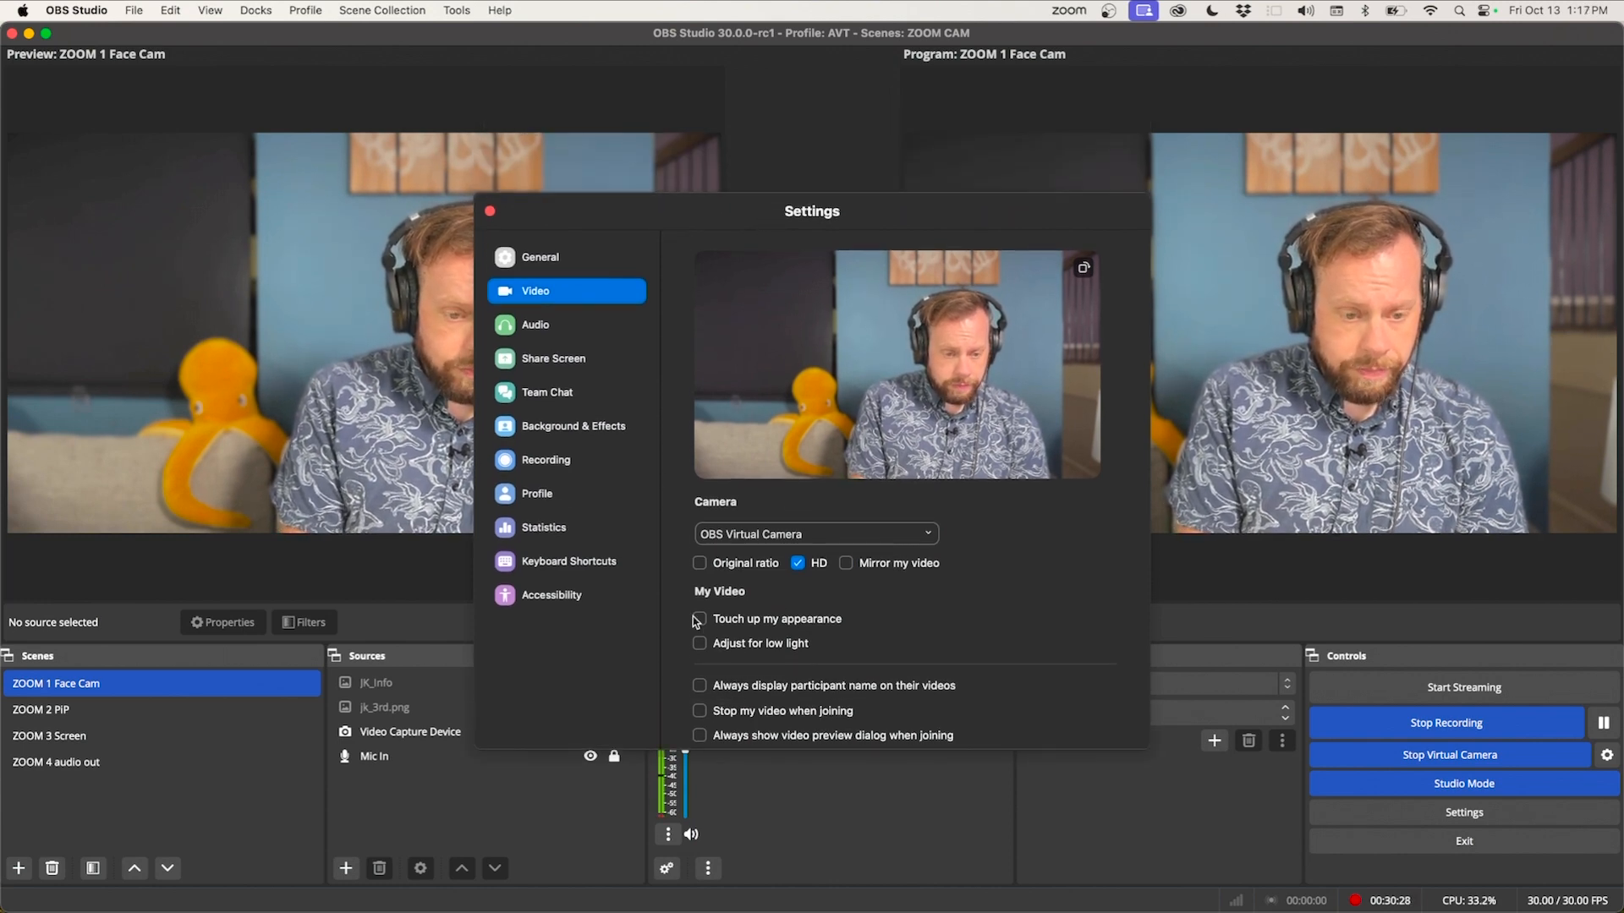
left_click(534, 329)
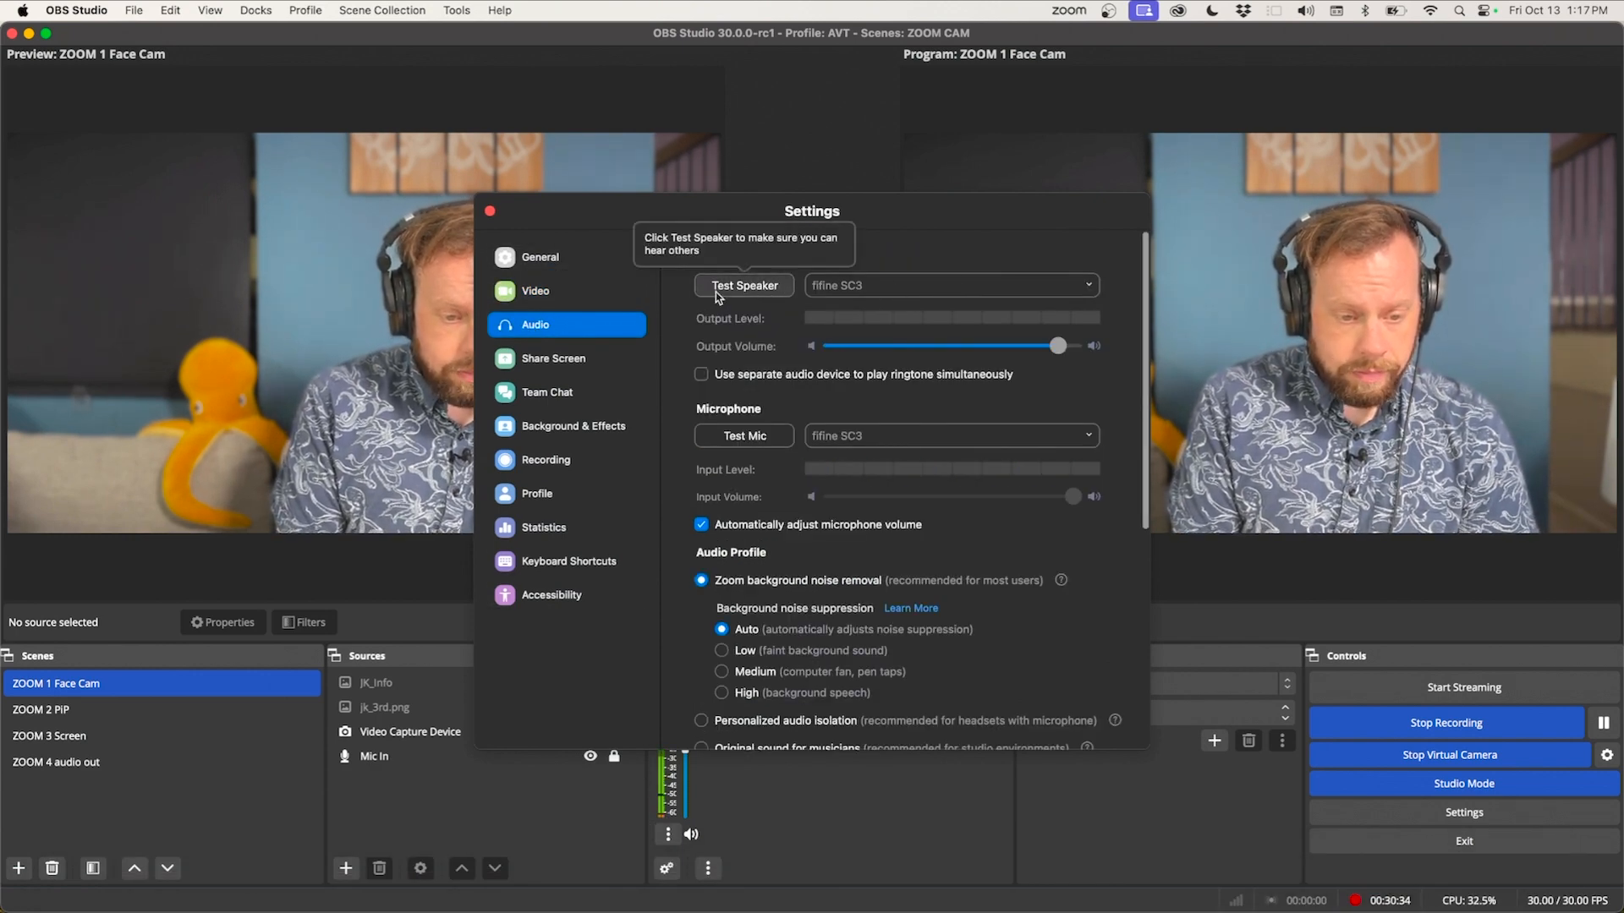
left_click(742, 291)
left_click(743, 291)
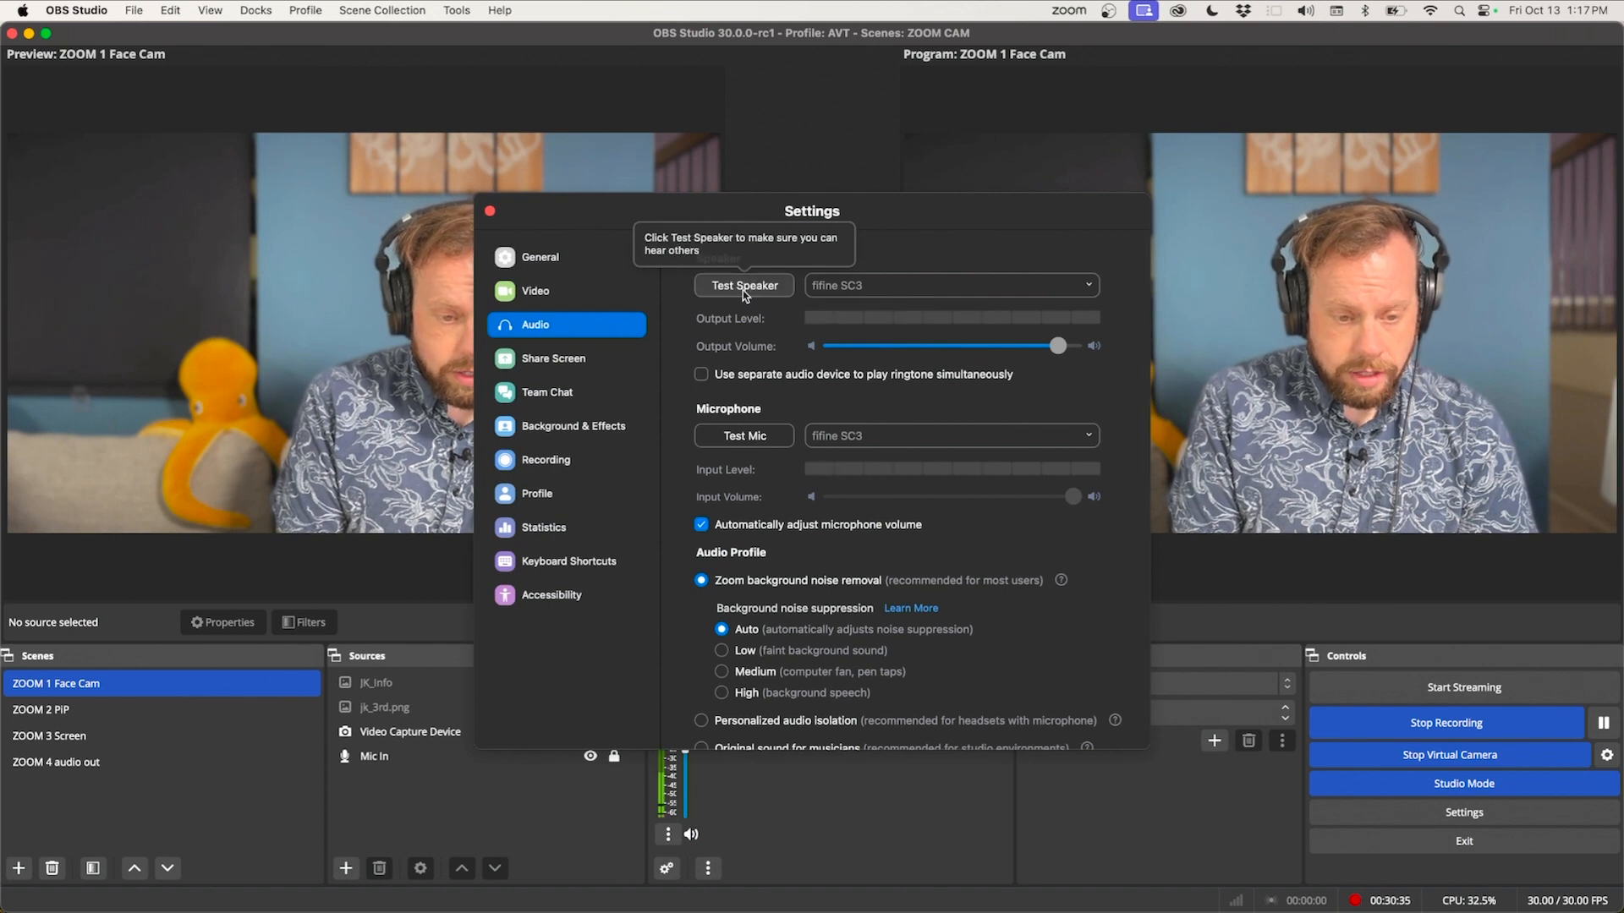
left_click(893, 291)
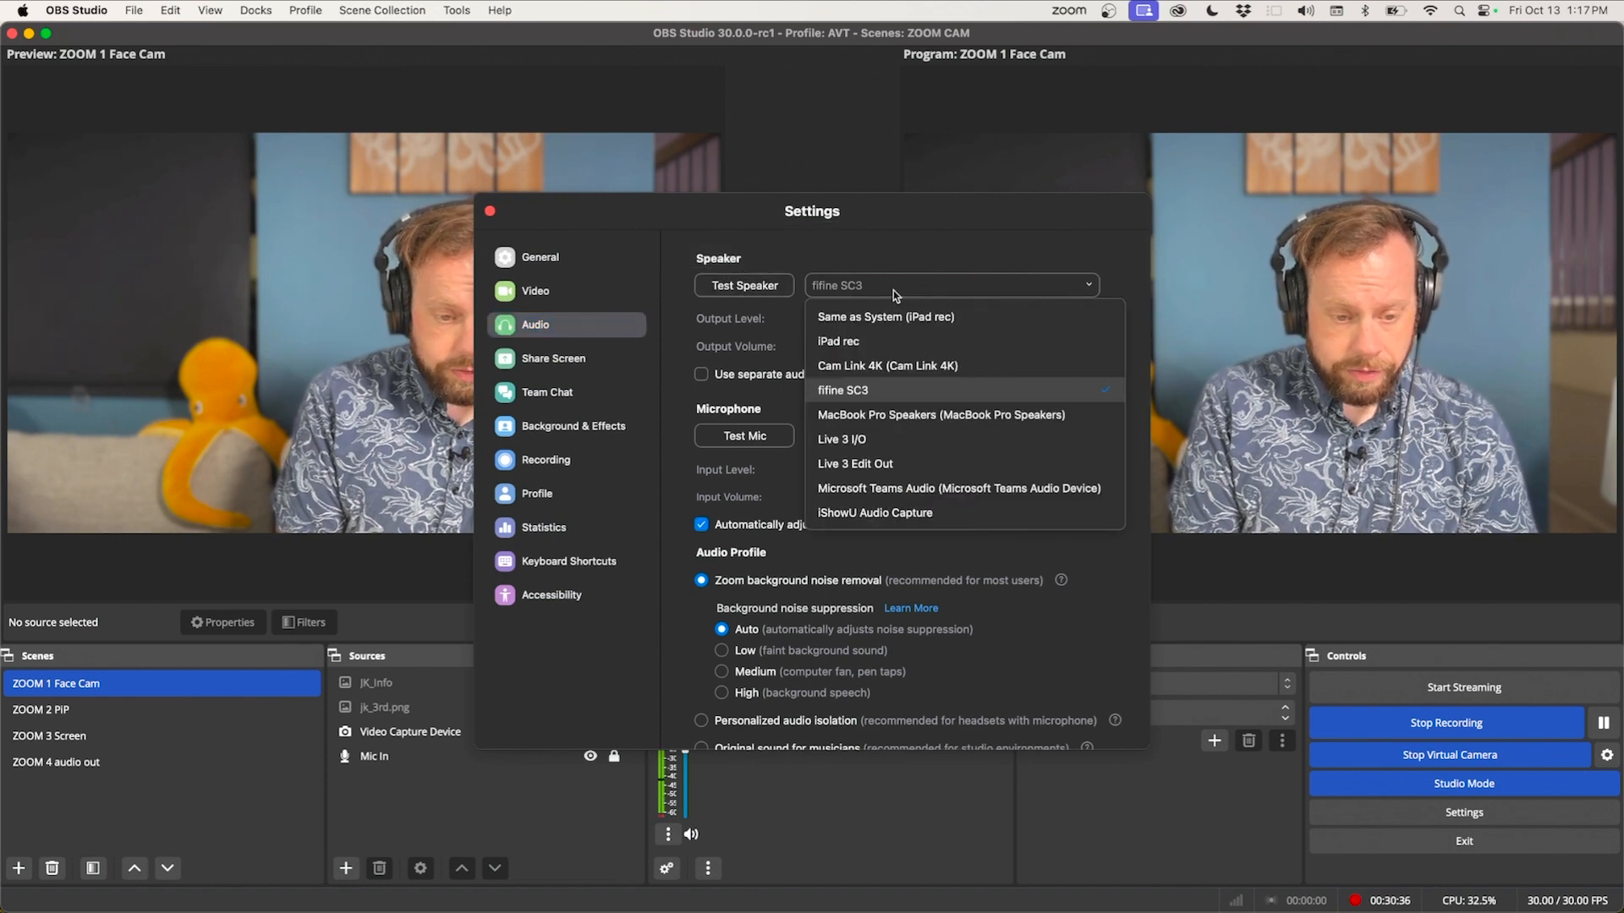
left_click(839, 394)
Step: Test the microphone, select fifine SC3 as the microphone device and close Zoom's settings
left_click(768, 436)
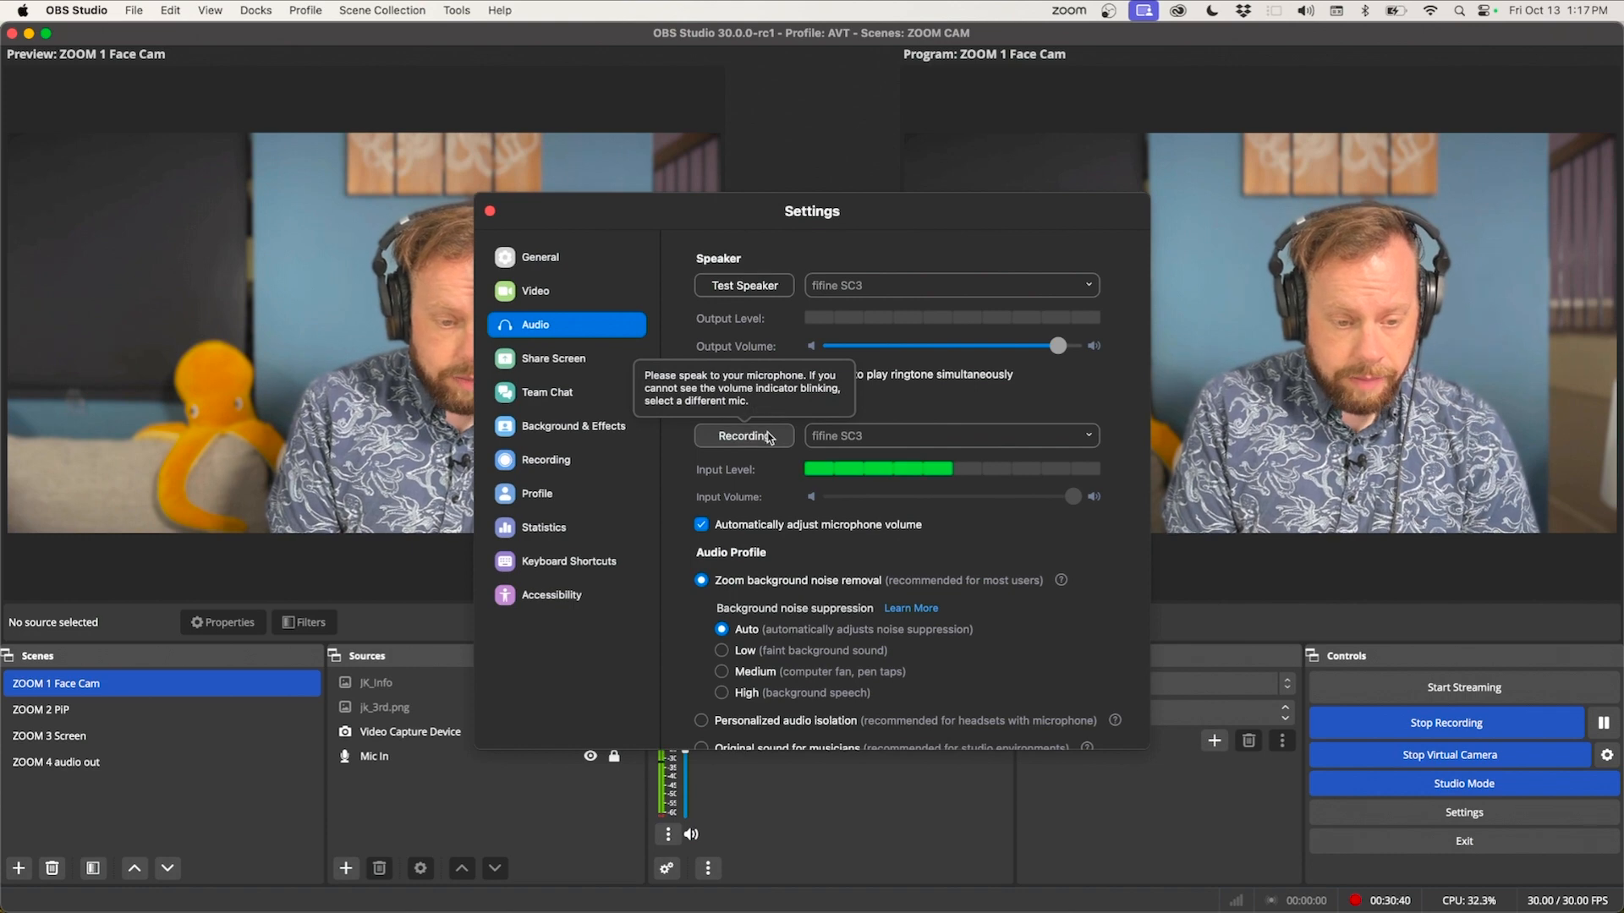
left_click(875, 433)
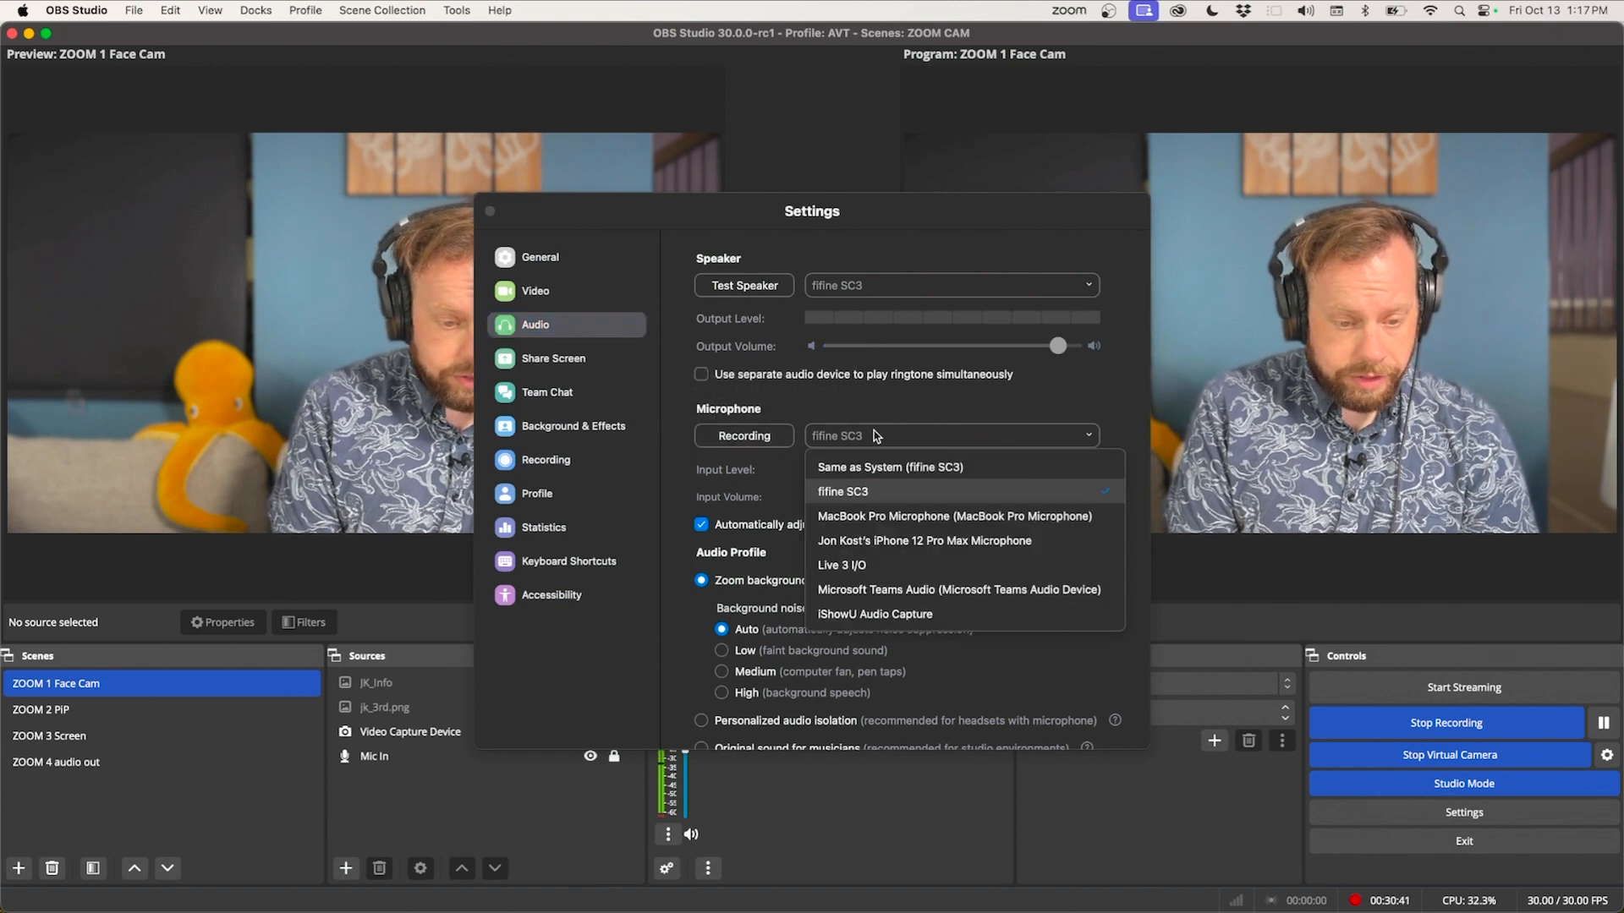
left_click(855, 497)
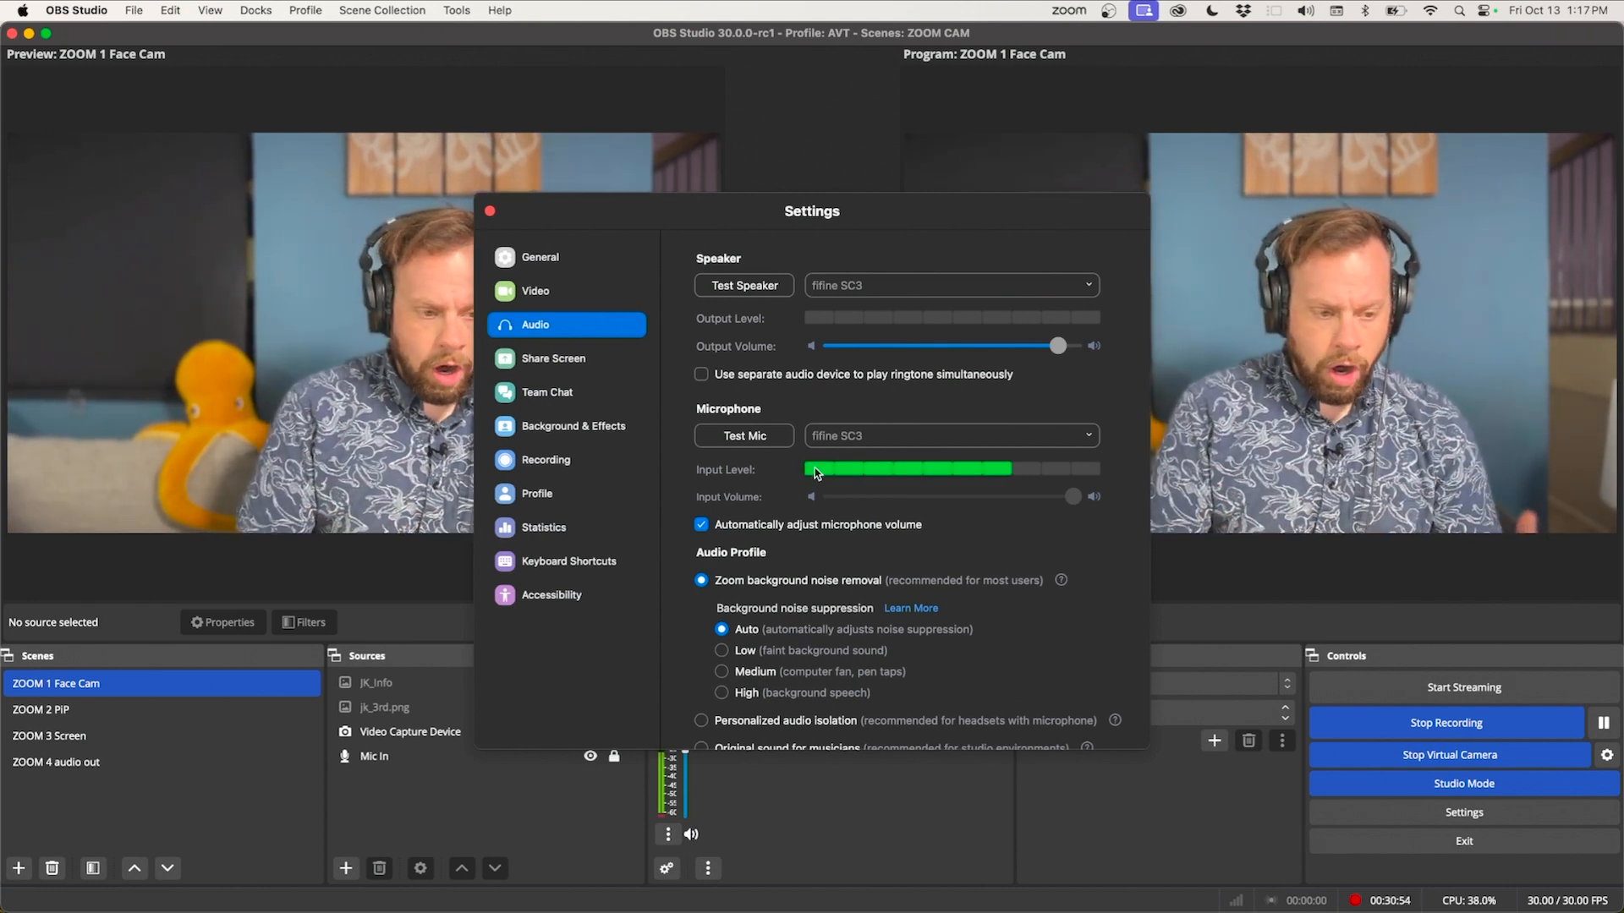
left_click(541, 270)
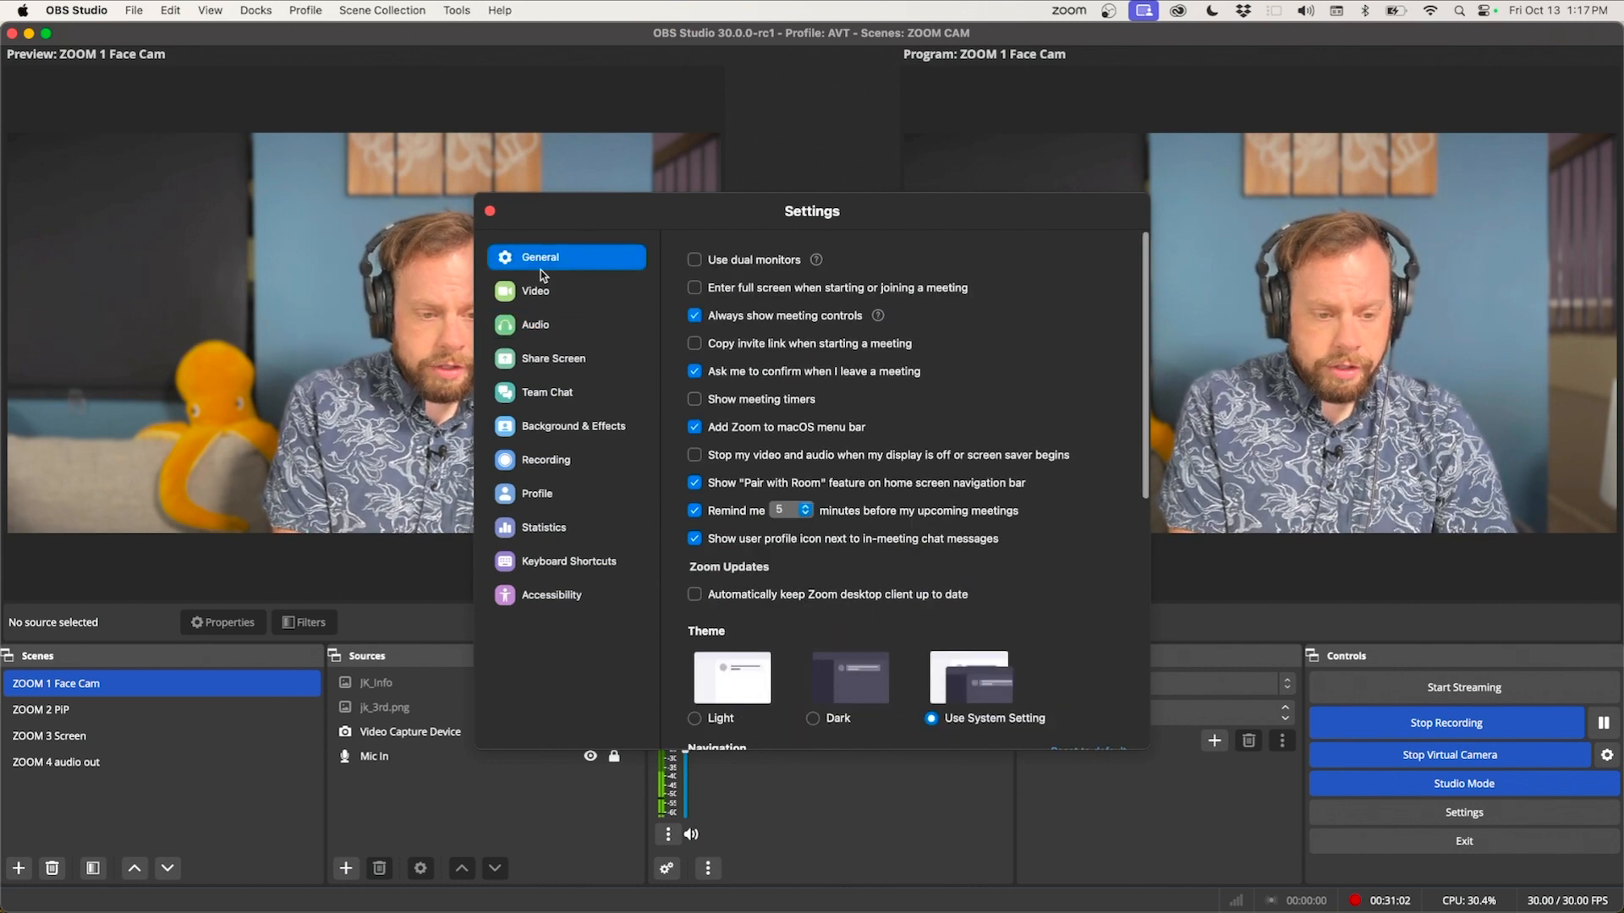
left_click(490, 211)
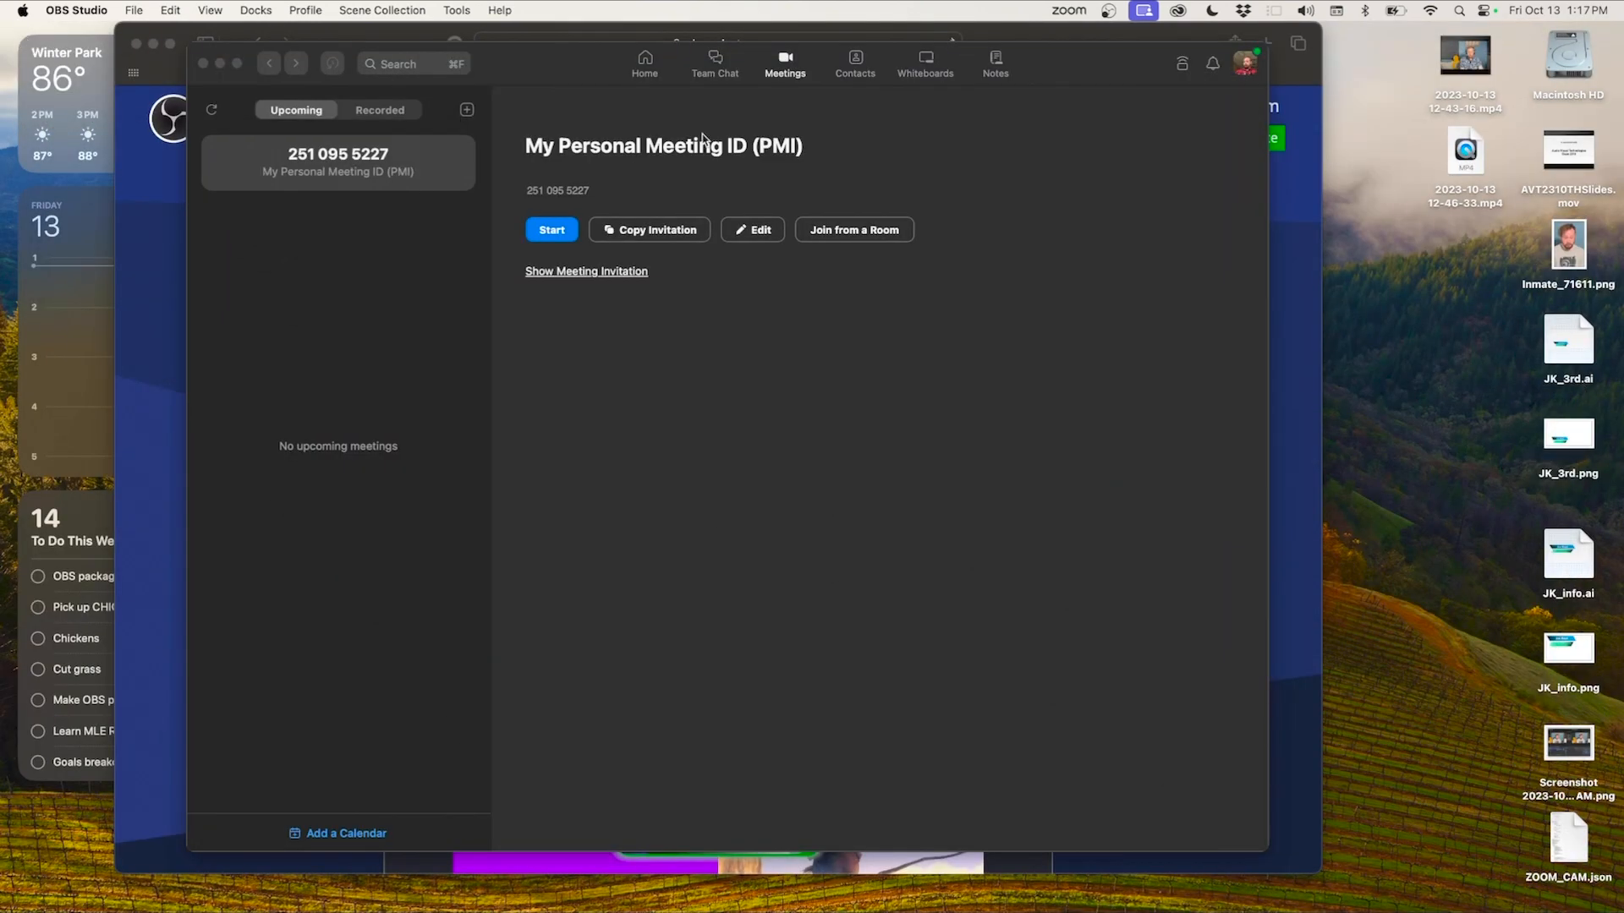
Step: Start the personal Zoom meeting with the video on and the microphone unmuted
left_click(566, 70)
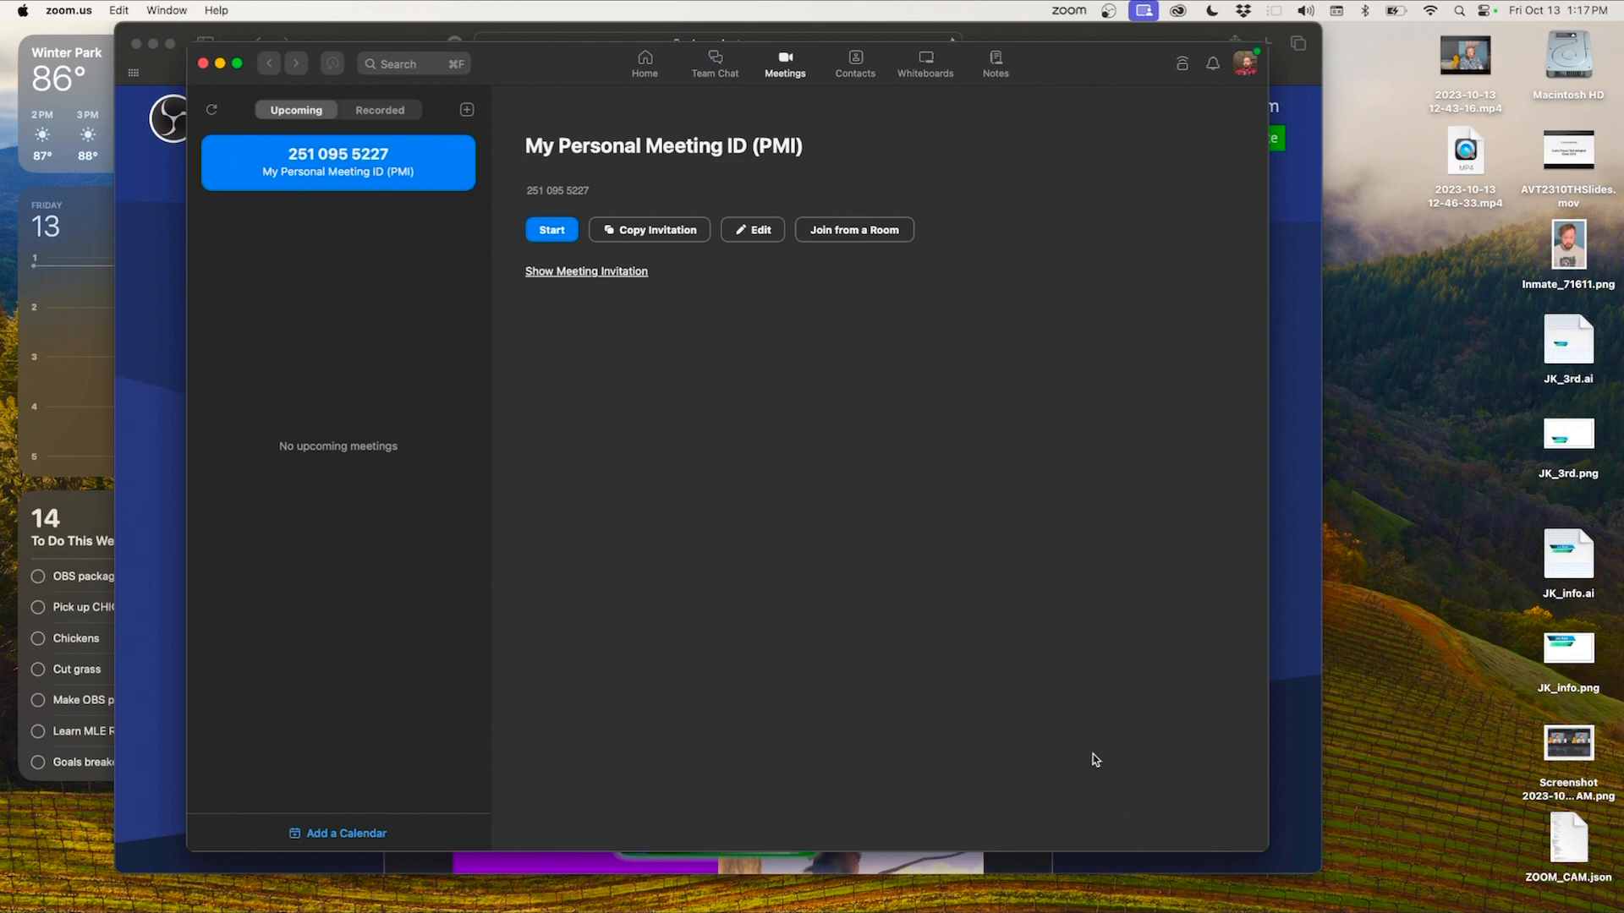
left_click(551, 230)
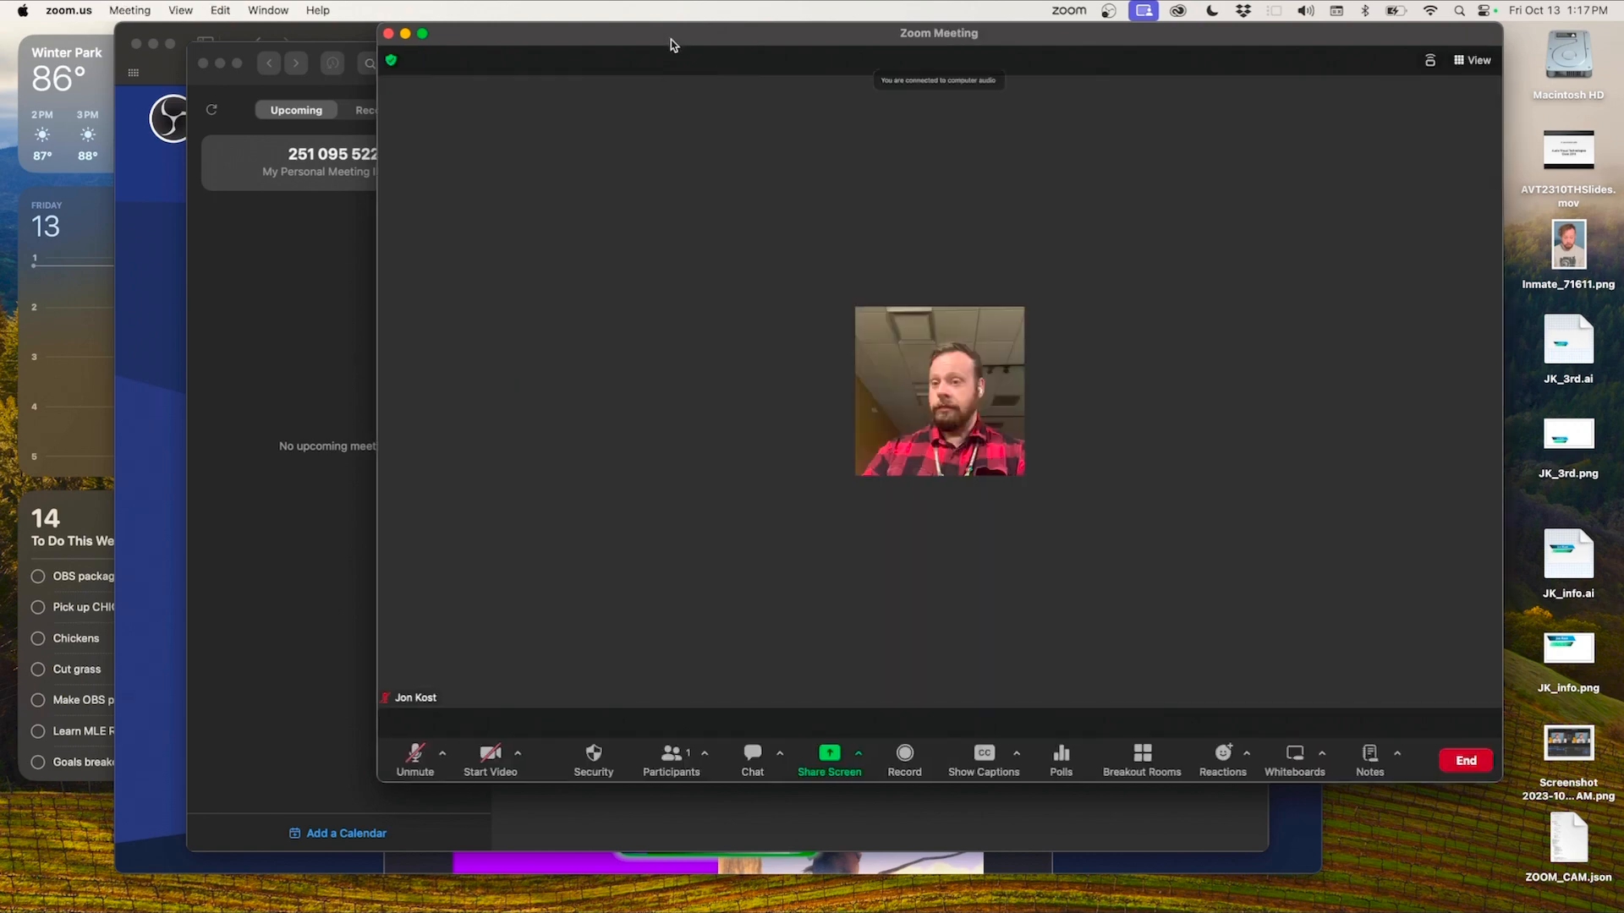
left_click_drag(675, 43, 580, 42)
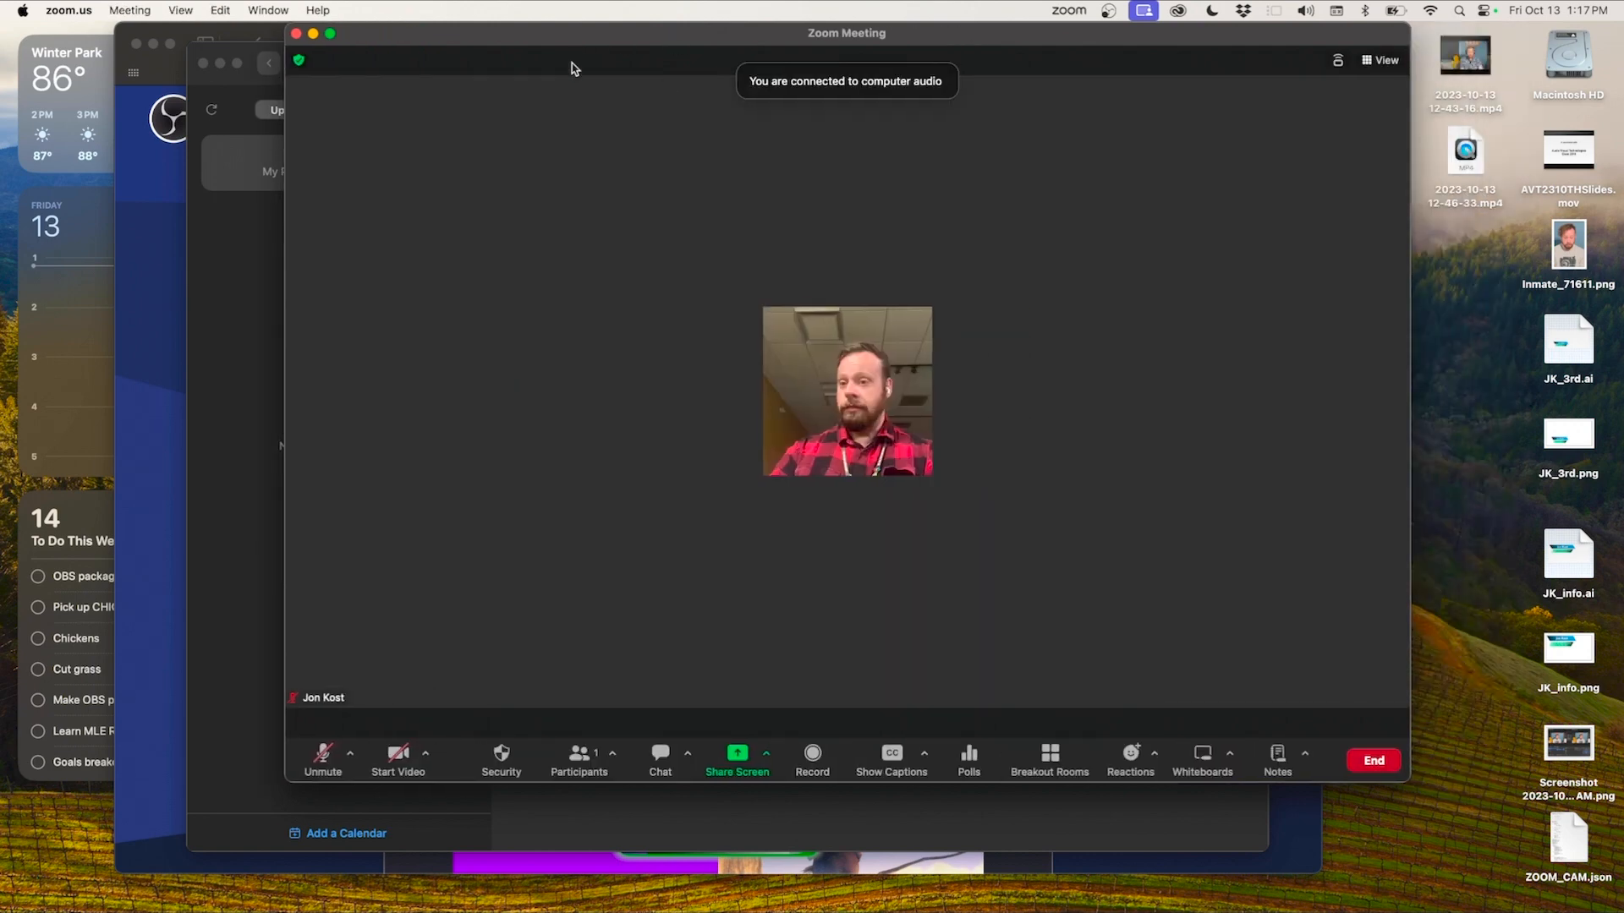
left_click(401, 754)
left_click(323, 755)
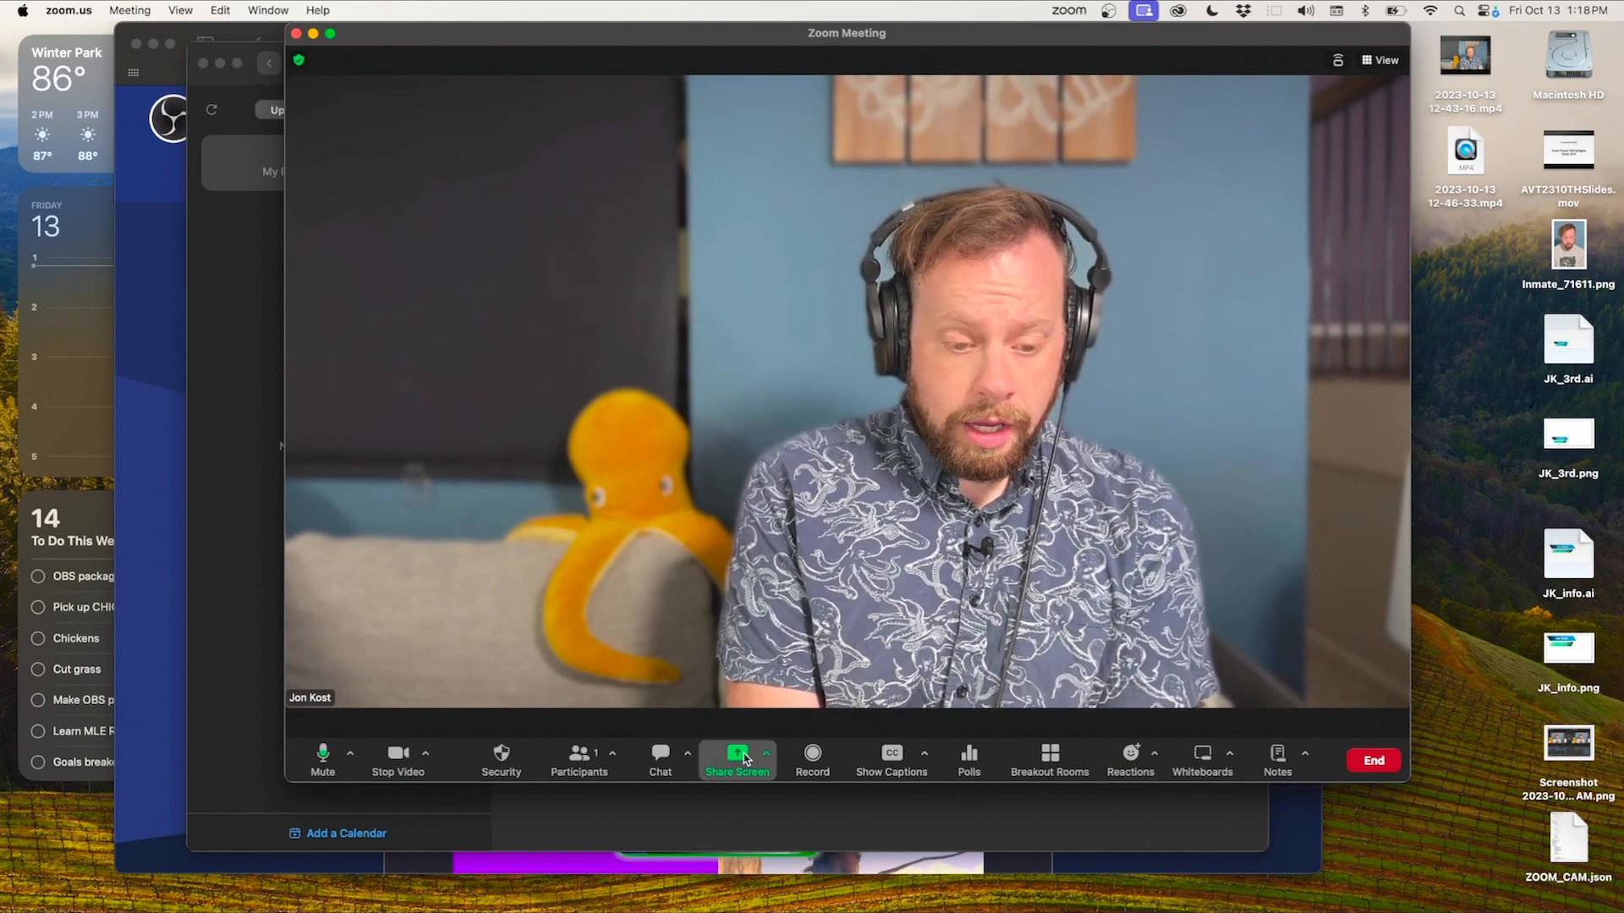
Step: Share Computer Audio in the meeting using the Stereo (High-fidelity) option
left_click(744, 759)
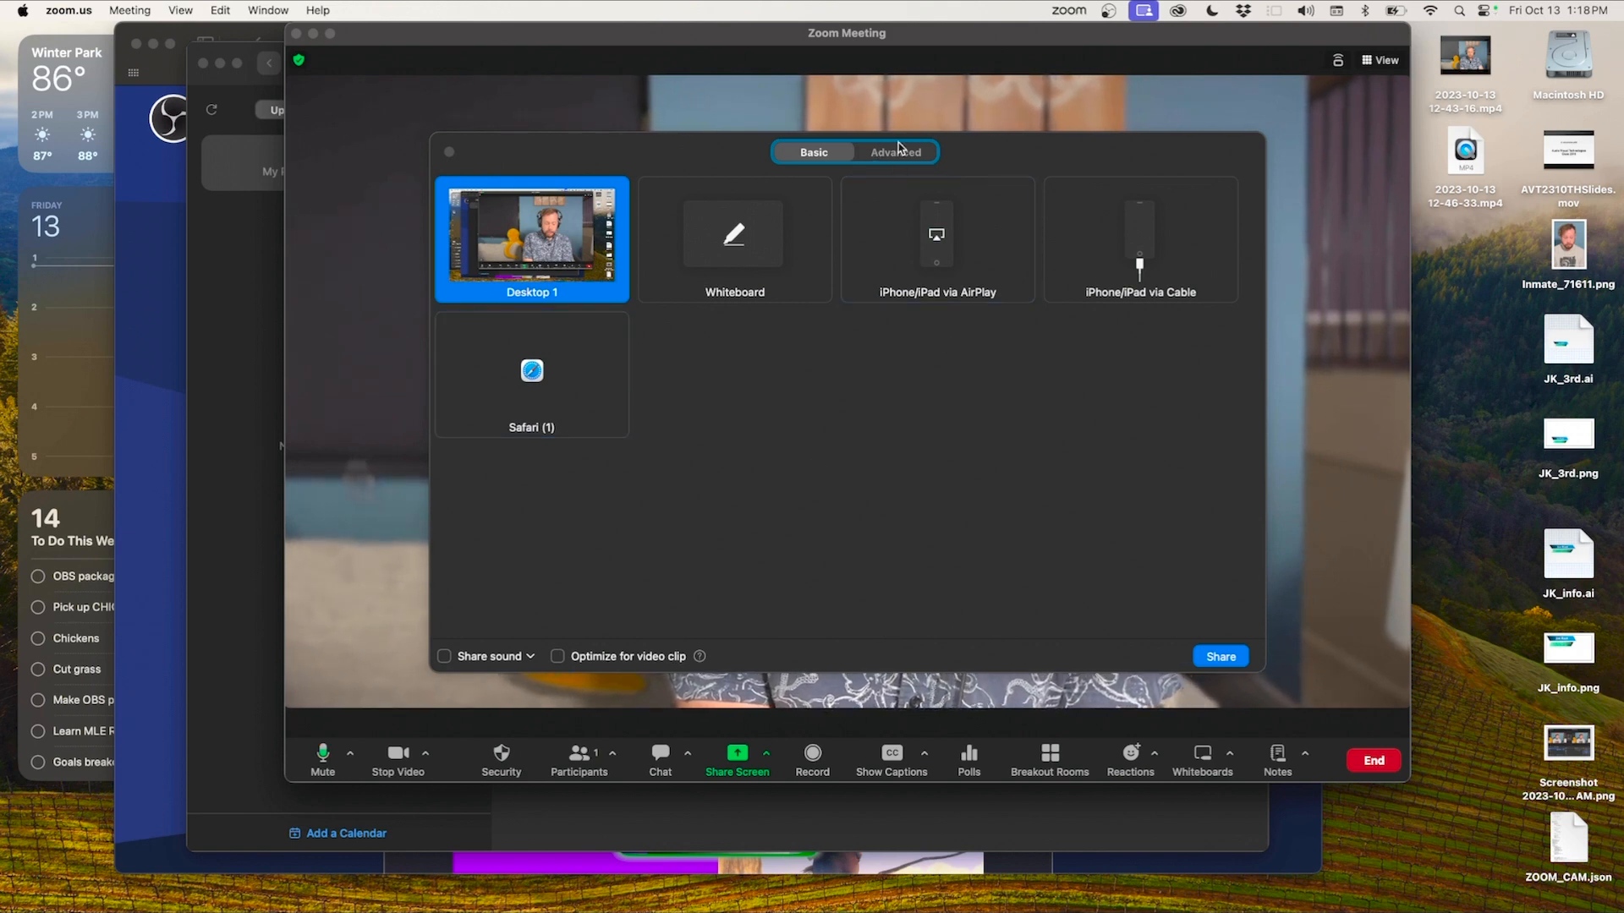
left_click(901, 153)
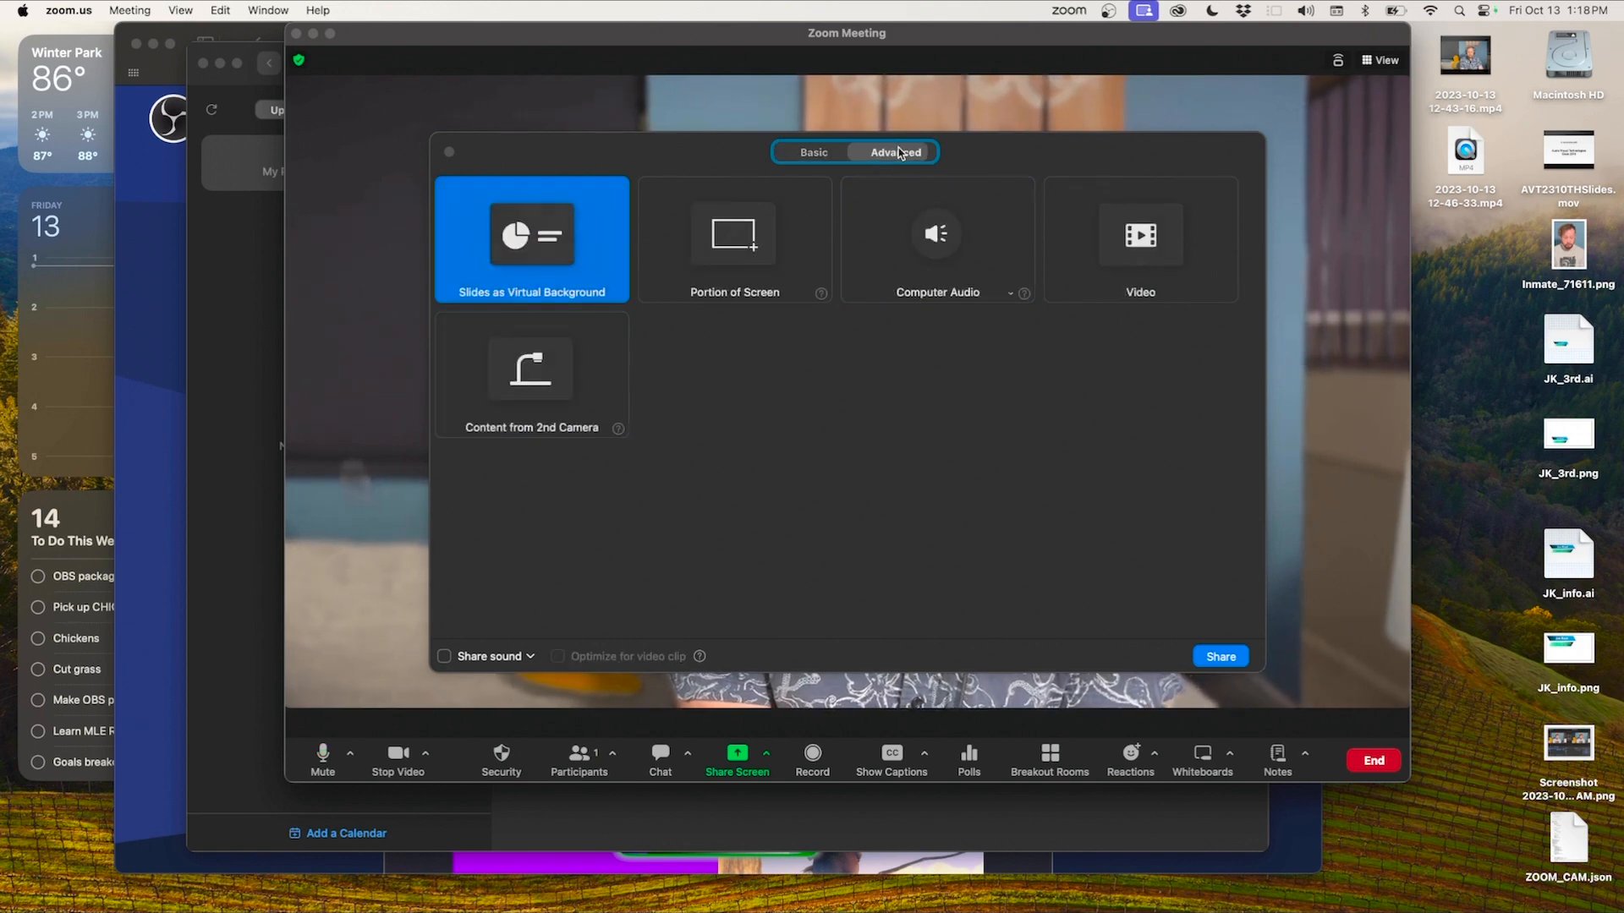
left_click(943, 263)
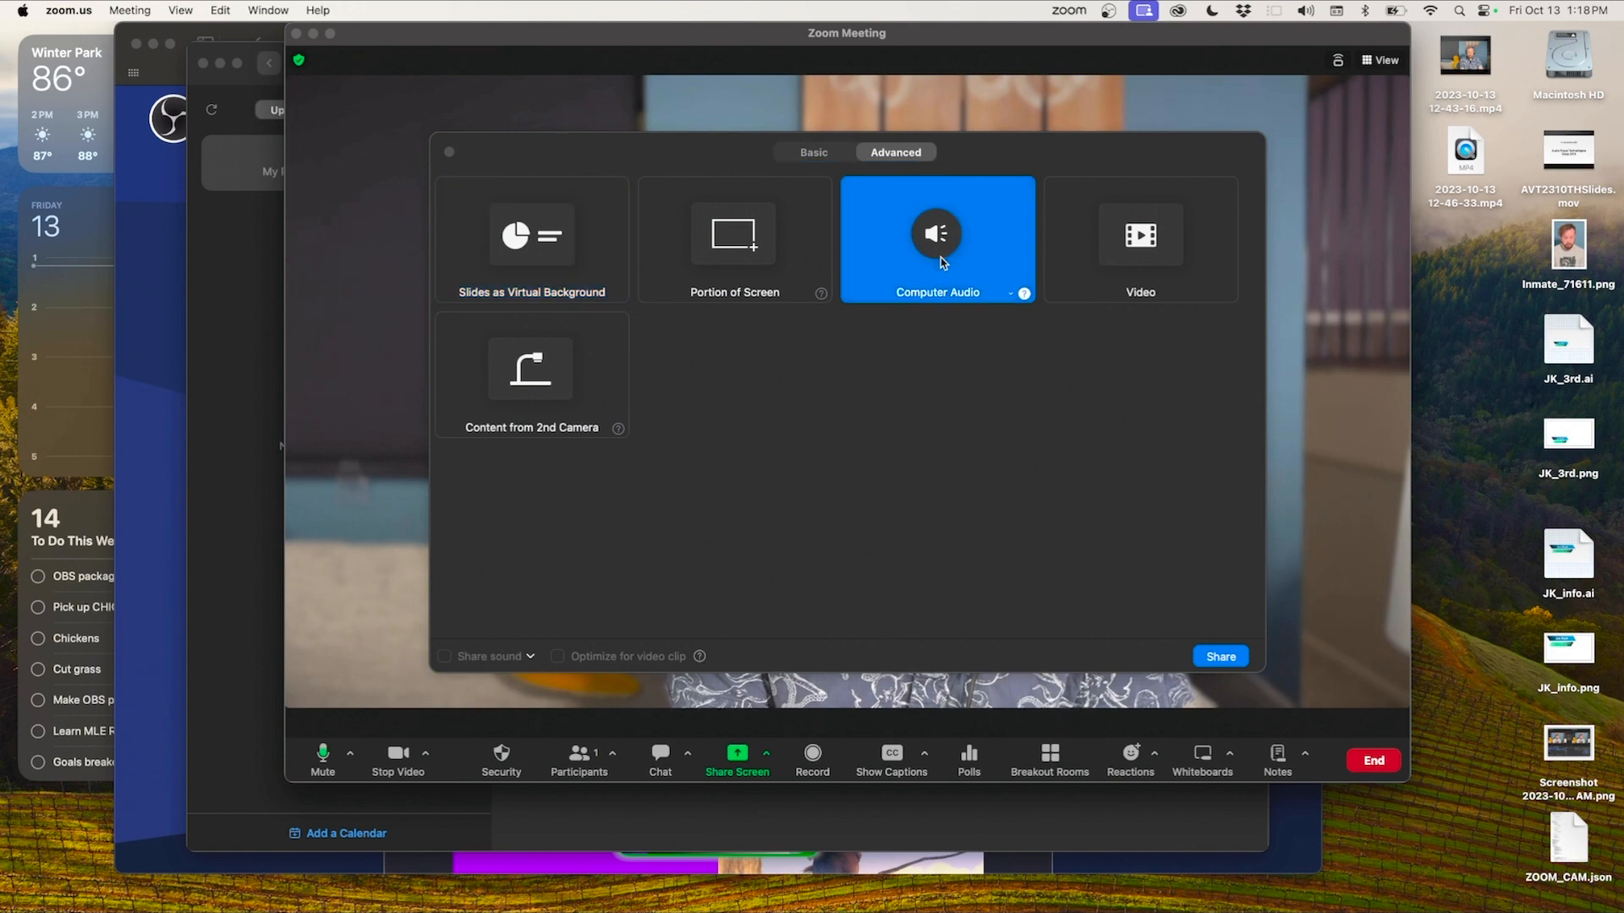
left_click(1010, 294)
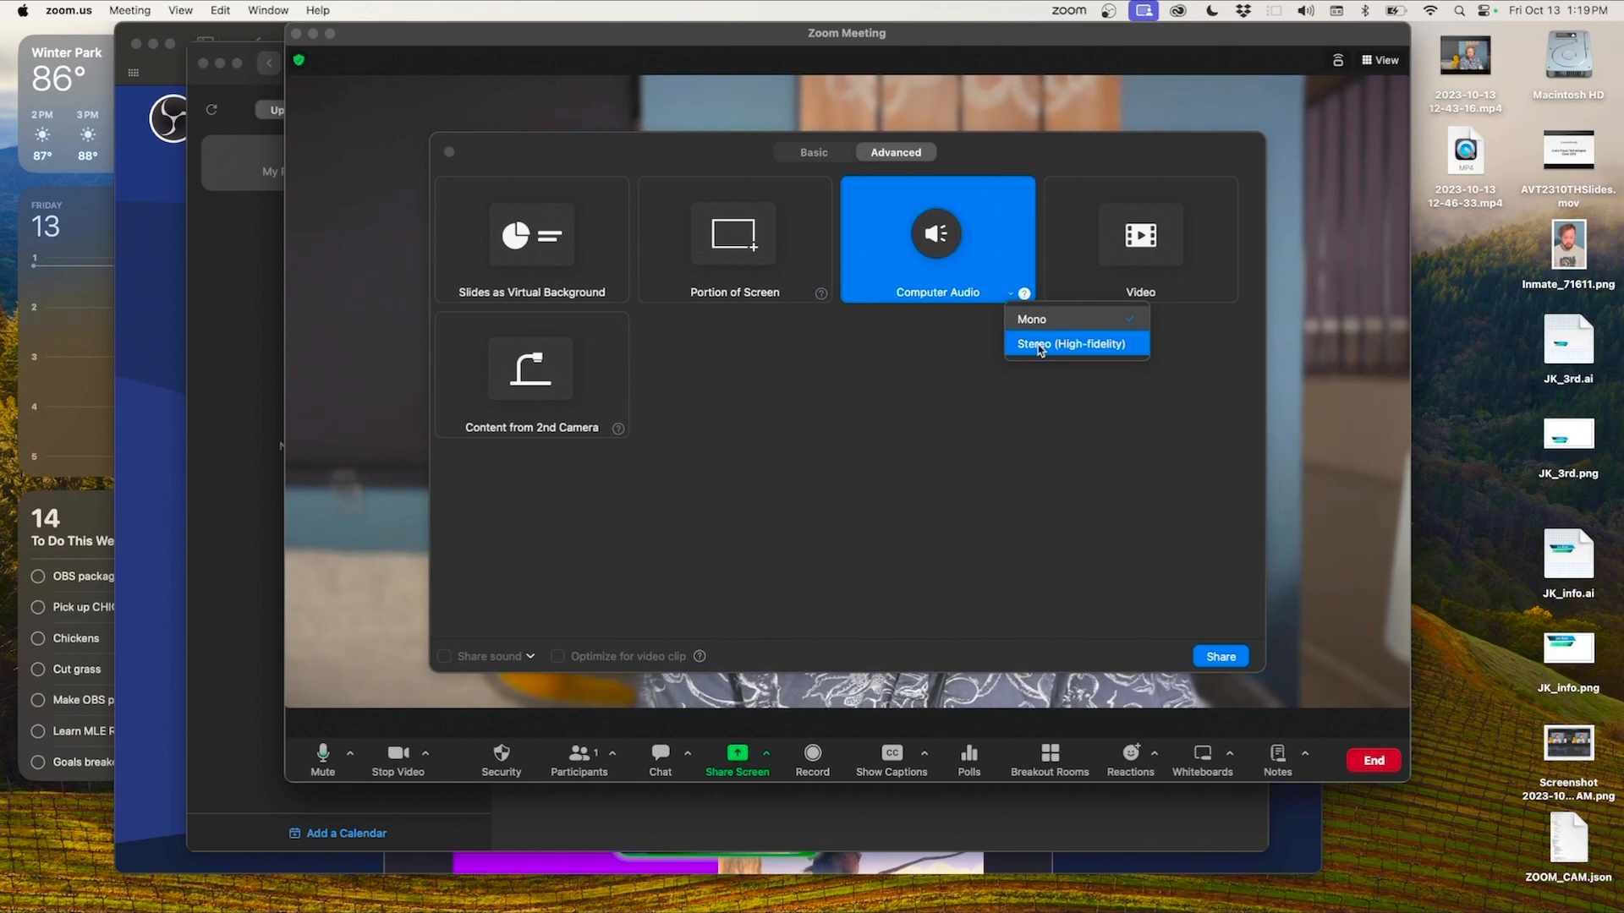
left_click(1040, 349)
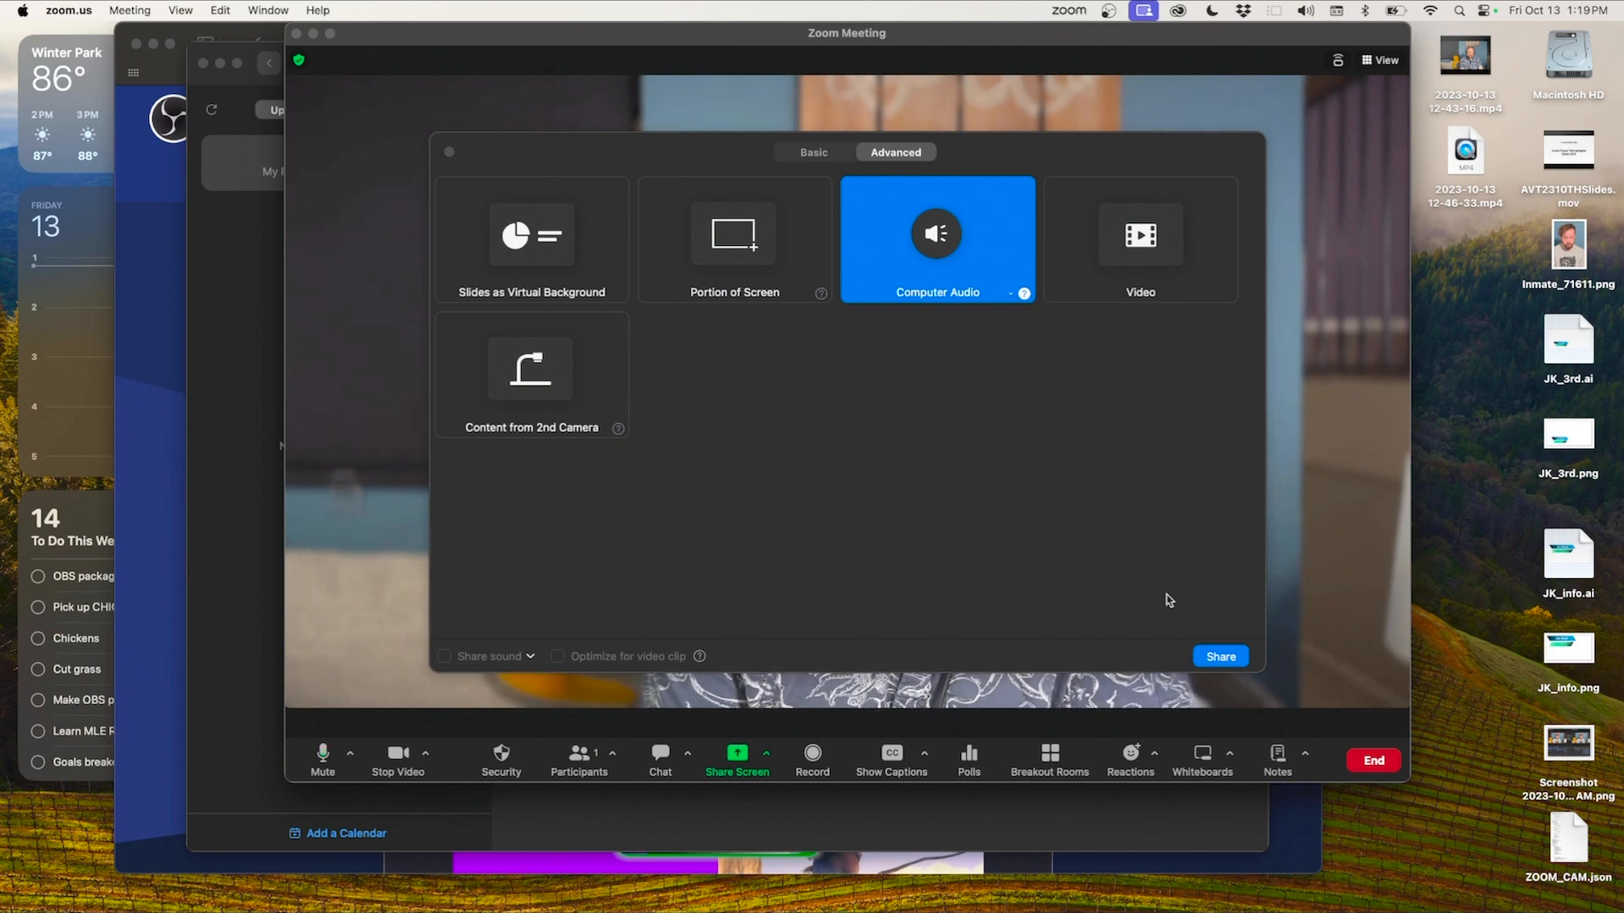
left_click(1212, 659)
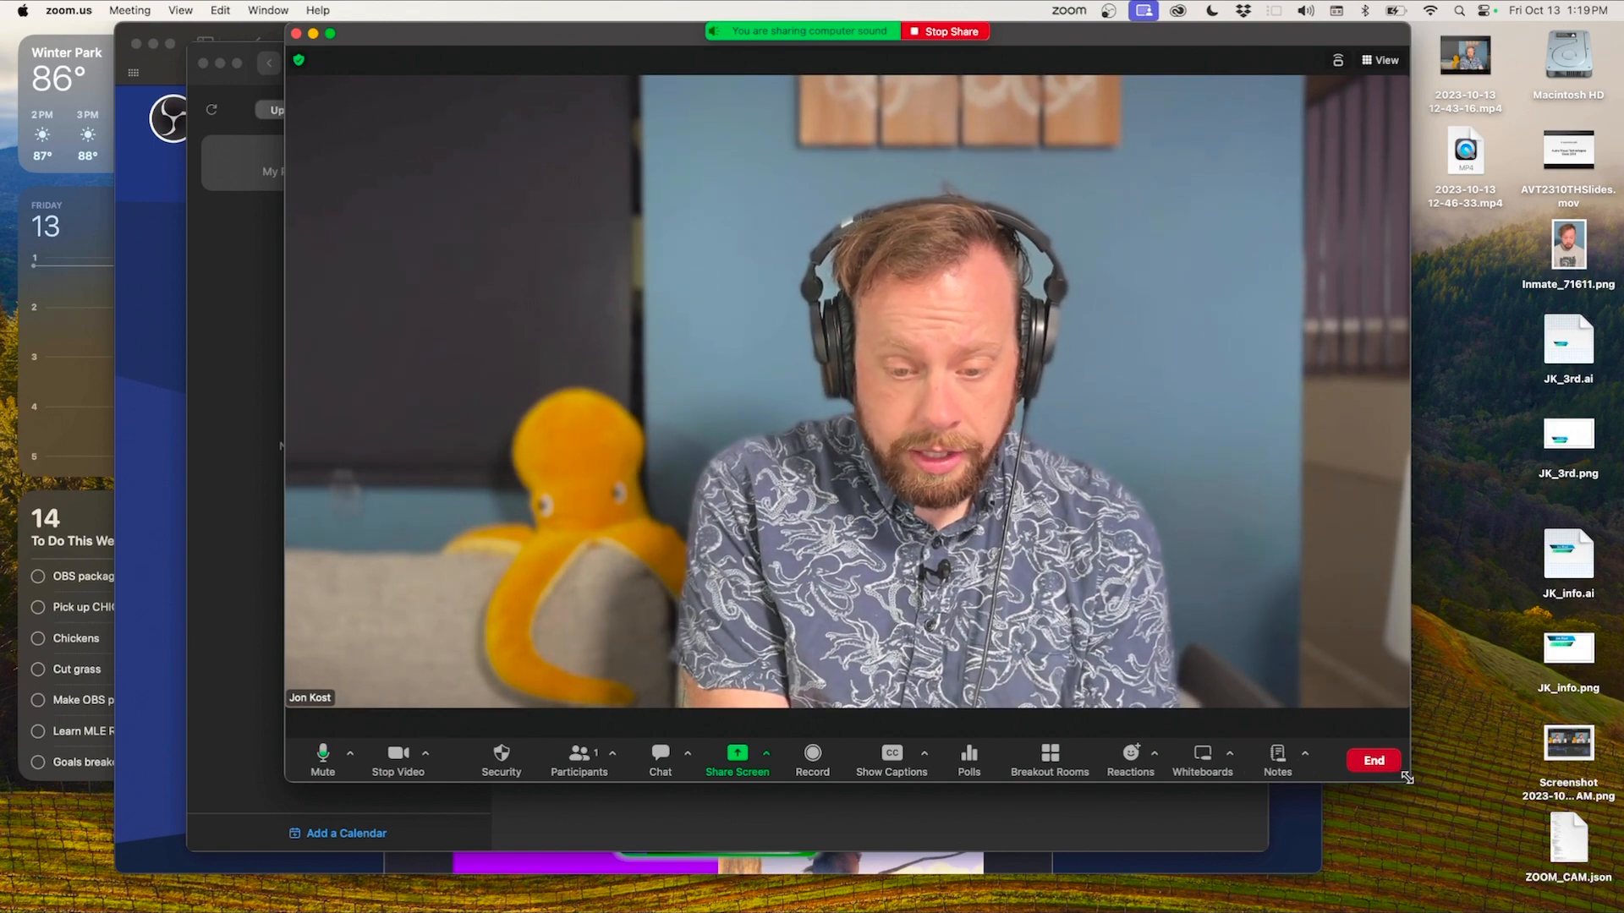
Step: Shrink the Zoom meeting and OBS windows and arrange them side by side, with the meeting beside the OBS preview
left_click_drag(1385, 785, 921, 485)
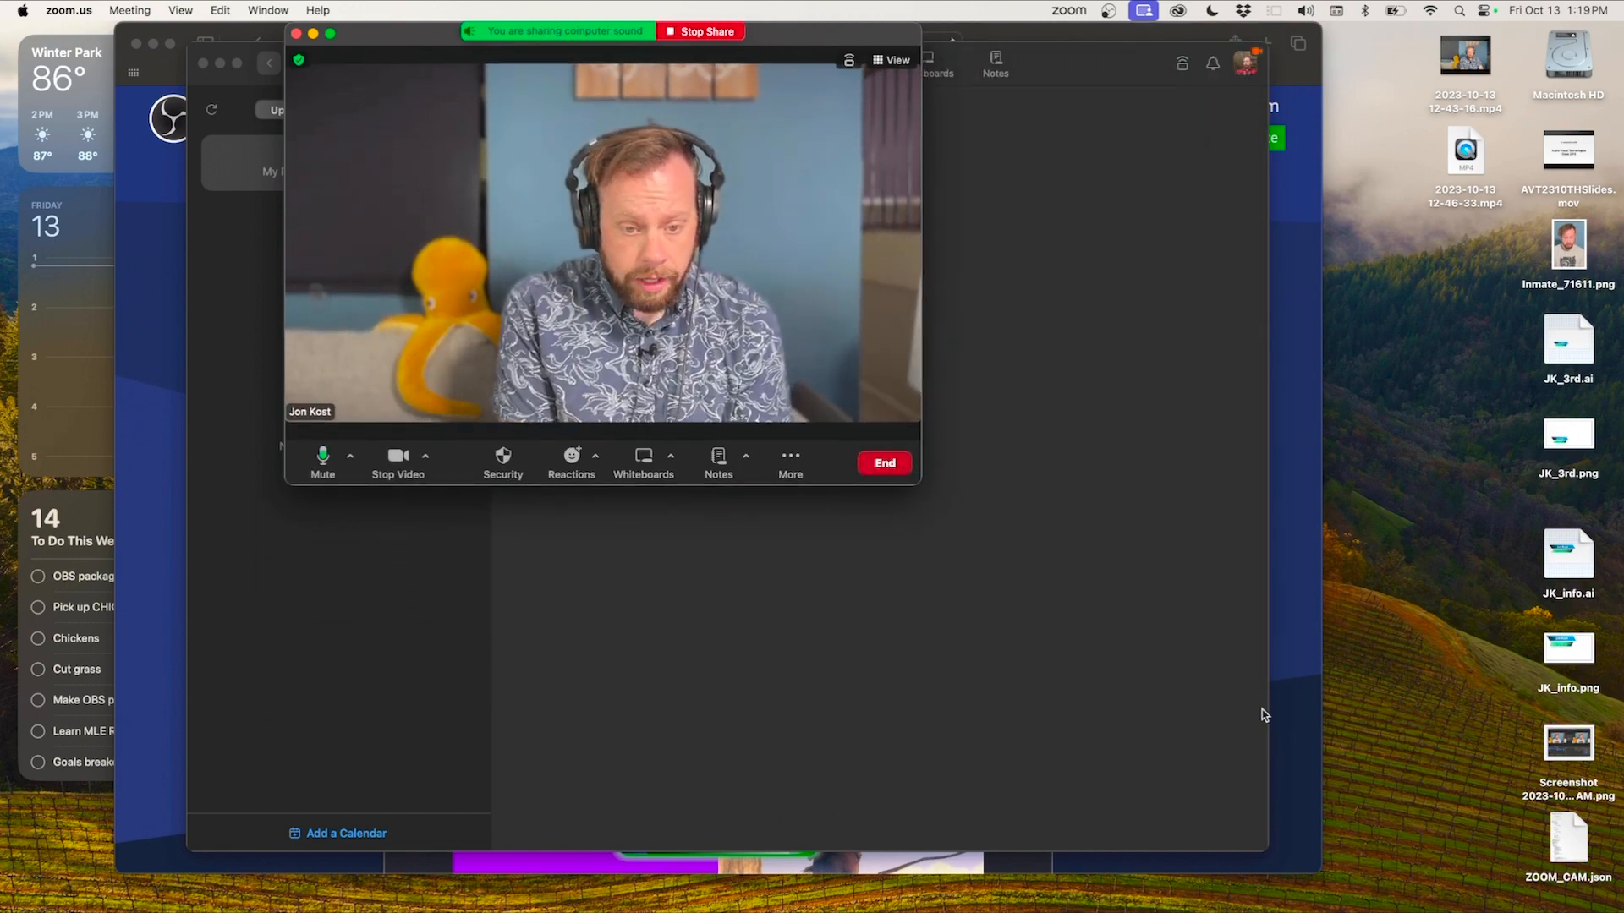
mouse_move(1185, 912)
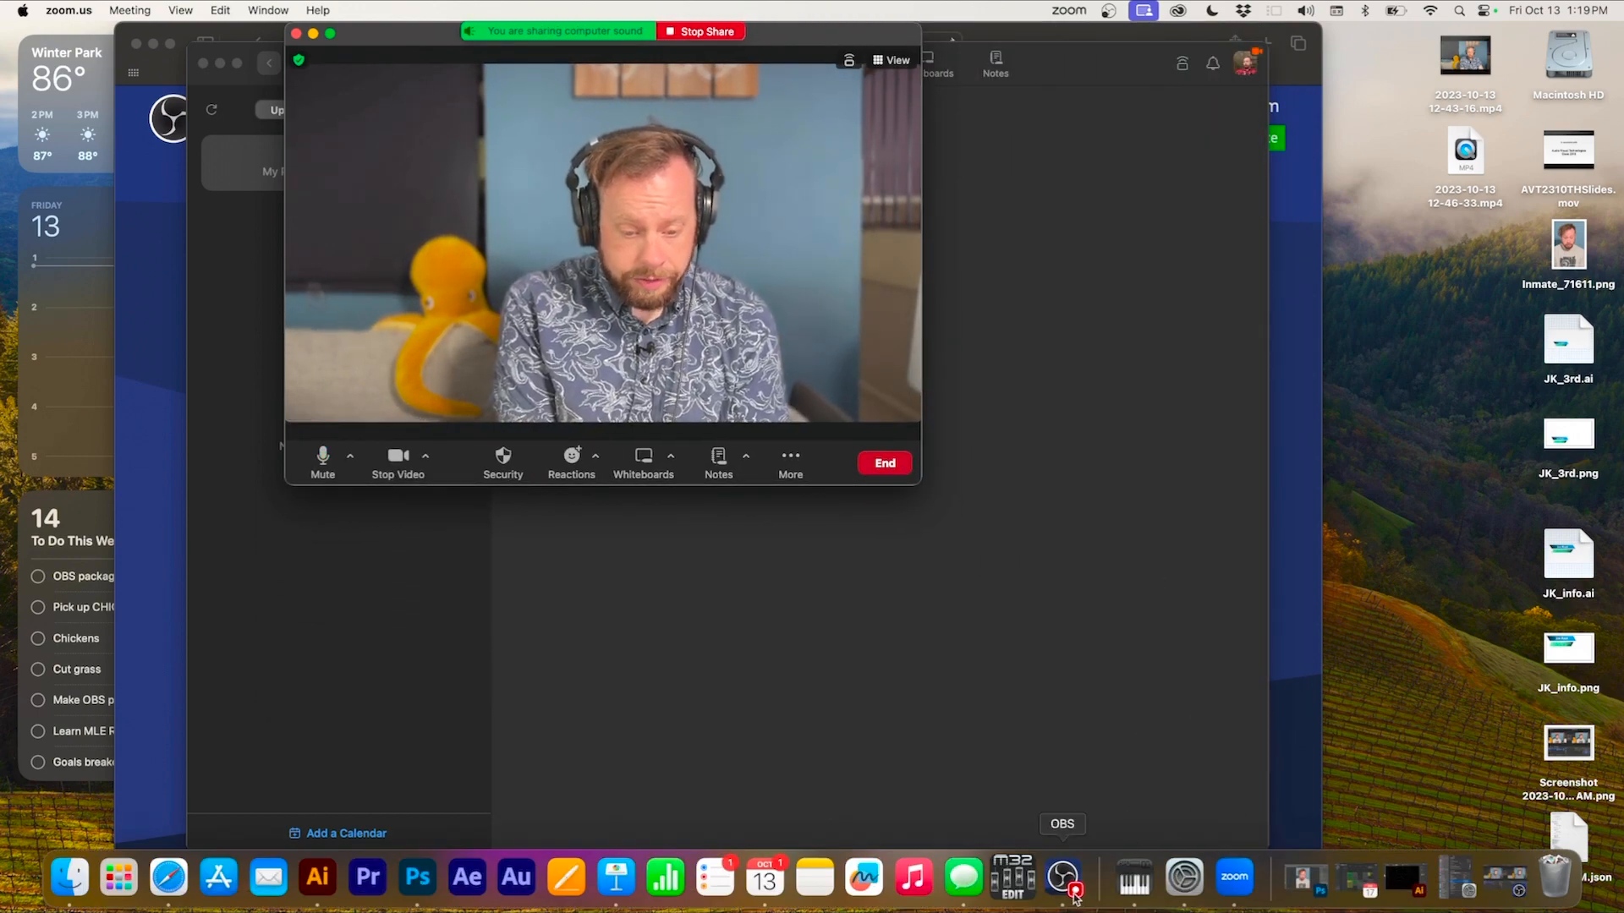
left_click(1067, 880)
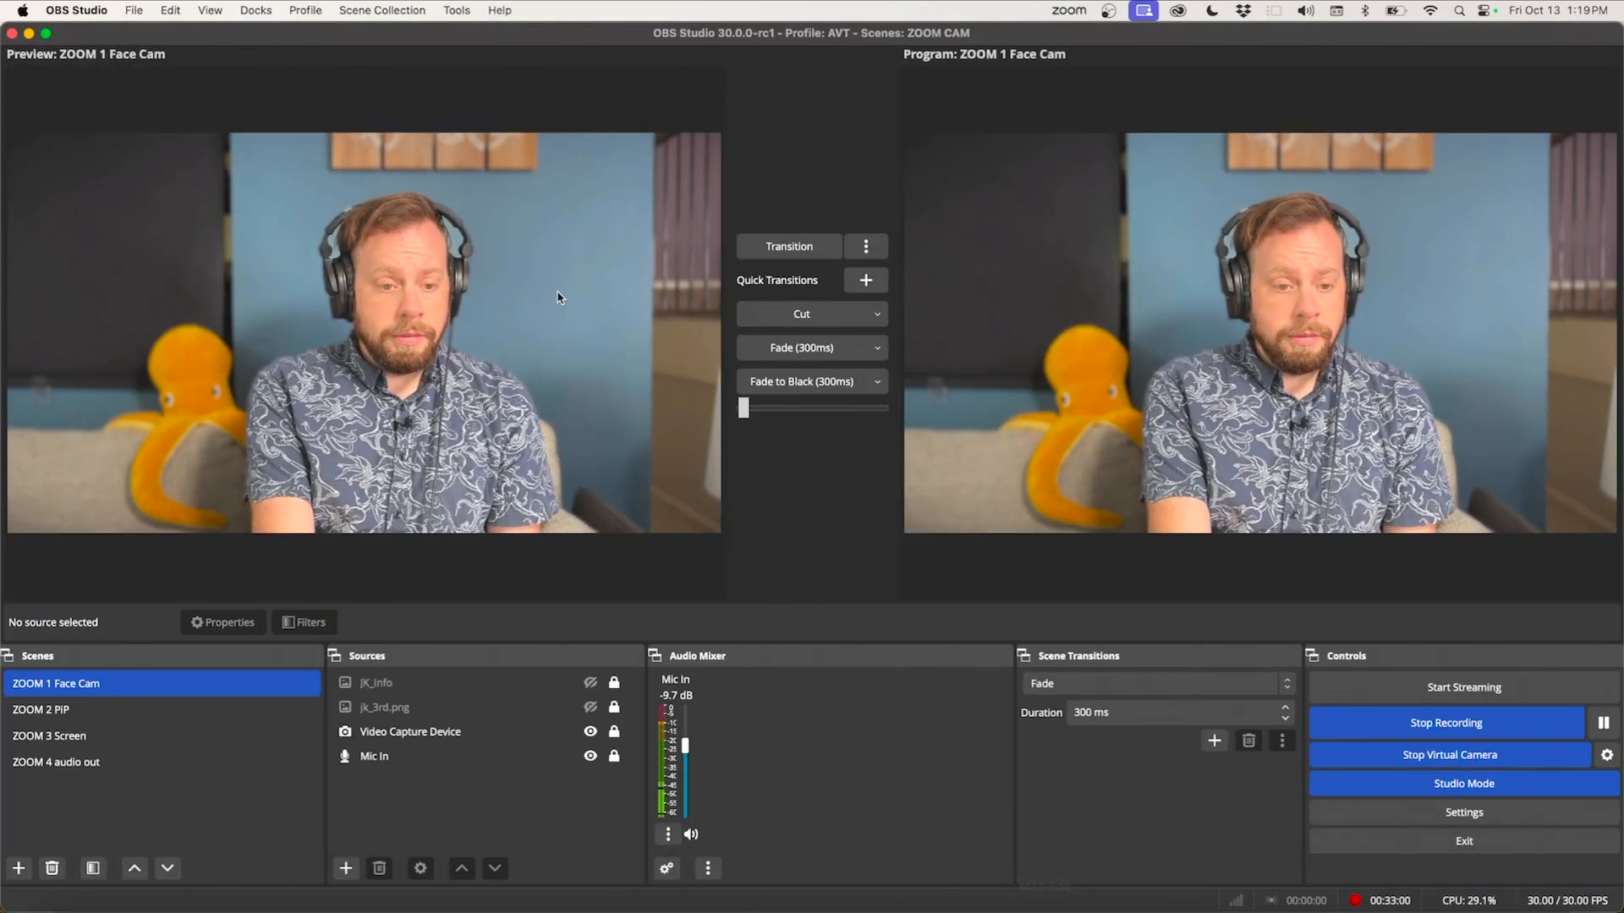
left_click_drag(626, 37, 675, 69)
left_click_drag(507, 69, 372, 10)
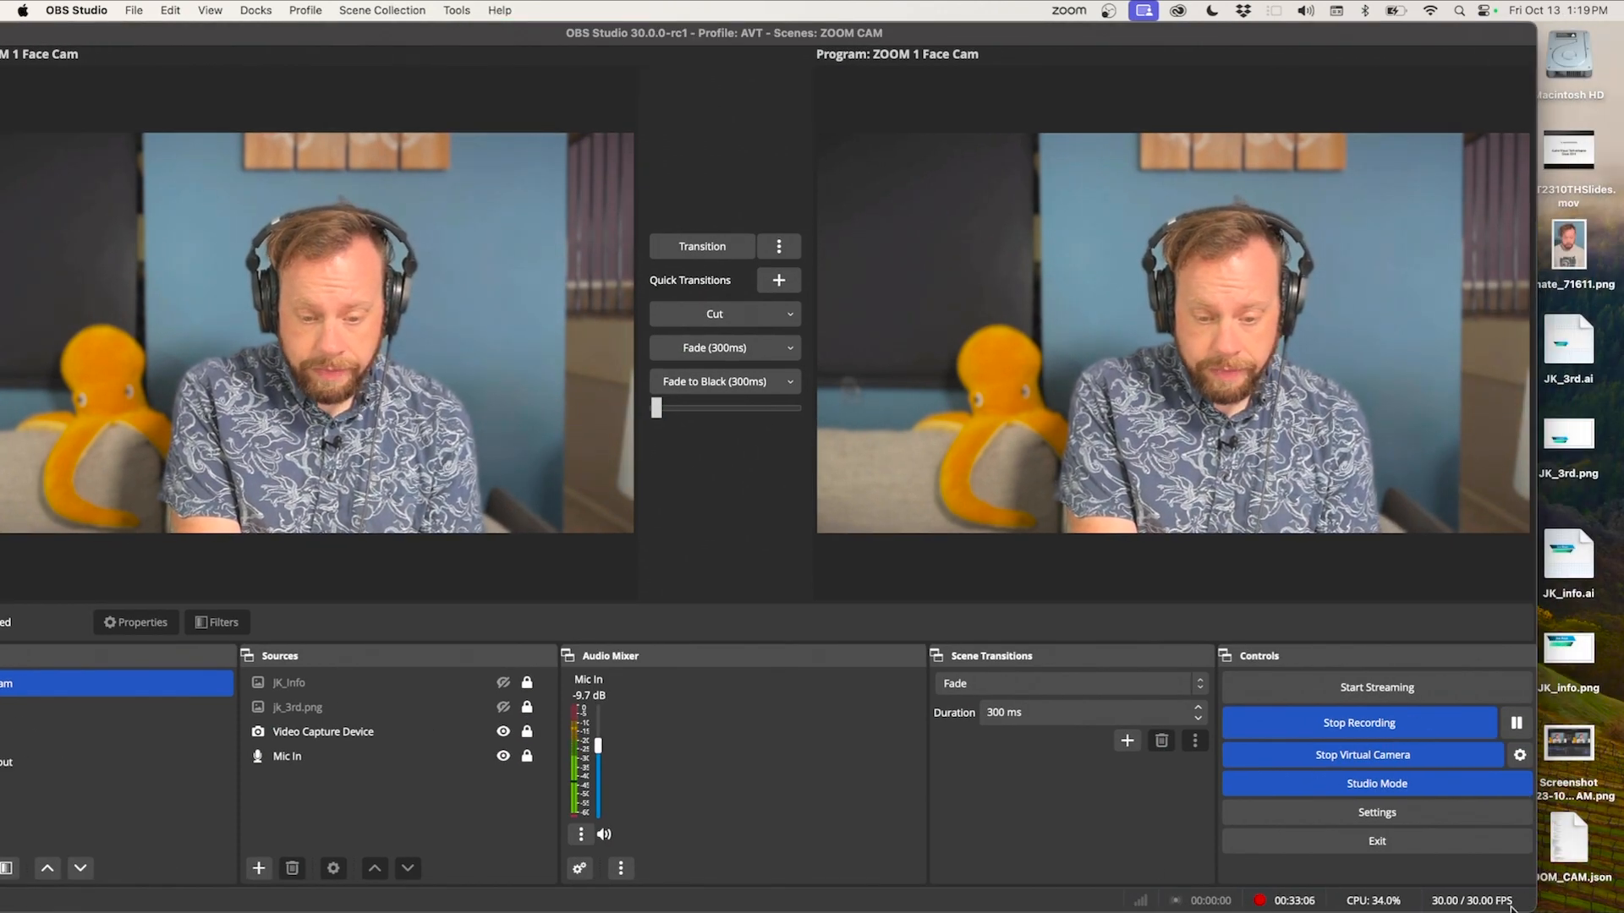
left_click_drag(1525, 906, 942, 501)
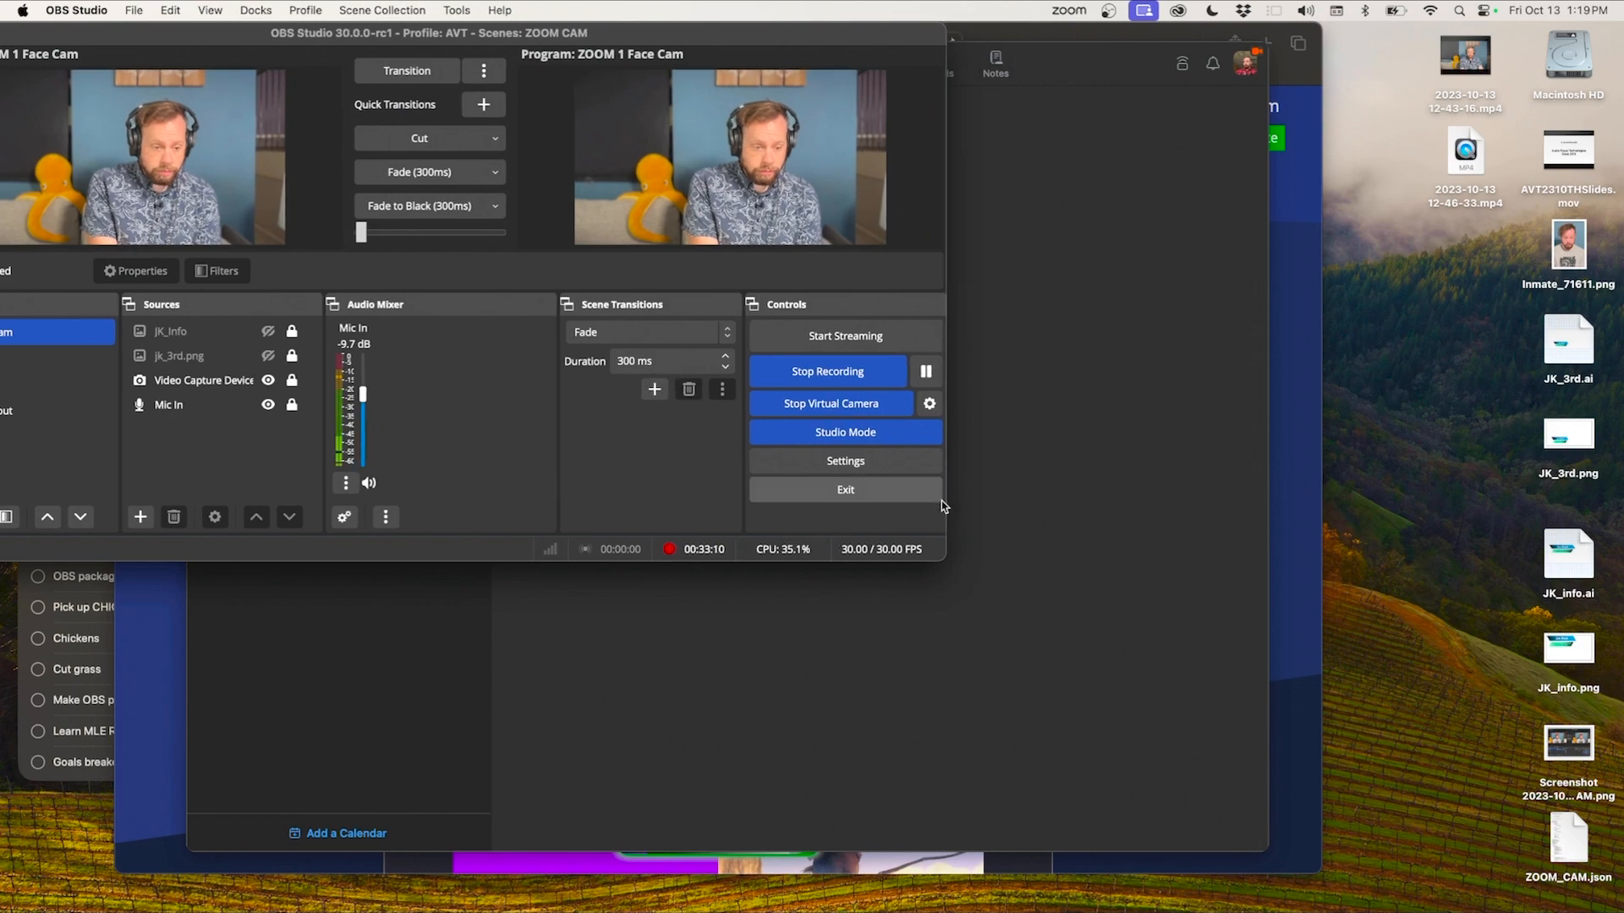
left_click_drag(804, 39, 1478, 126)
left_click_drag(380, 54, 164, 303)
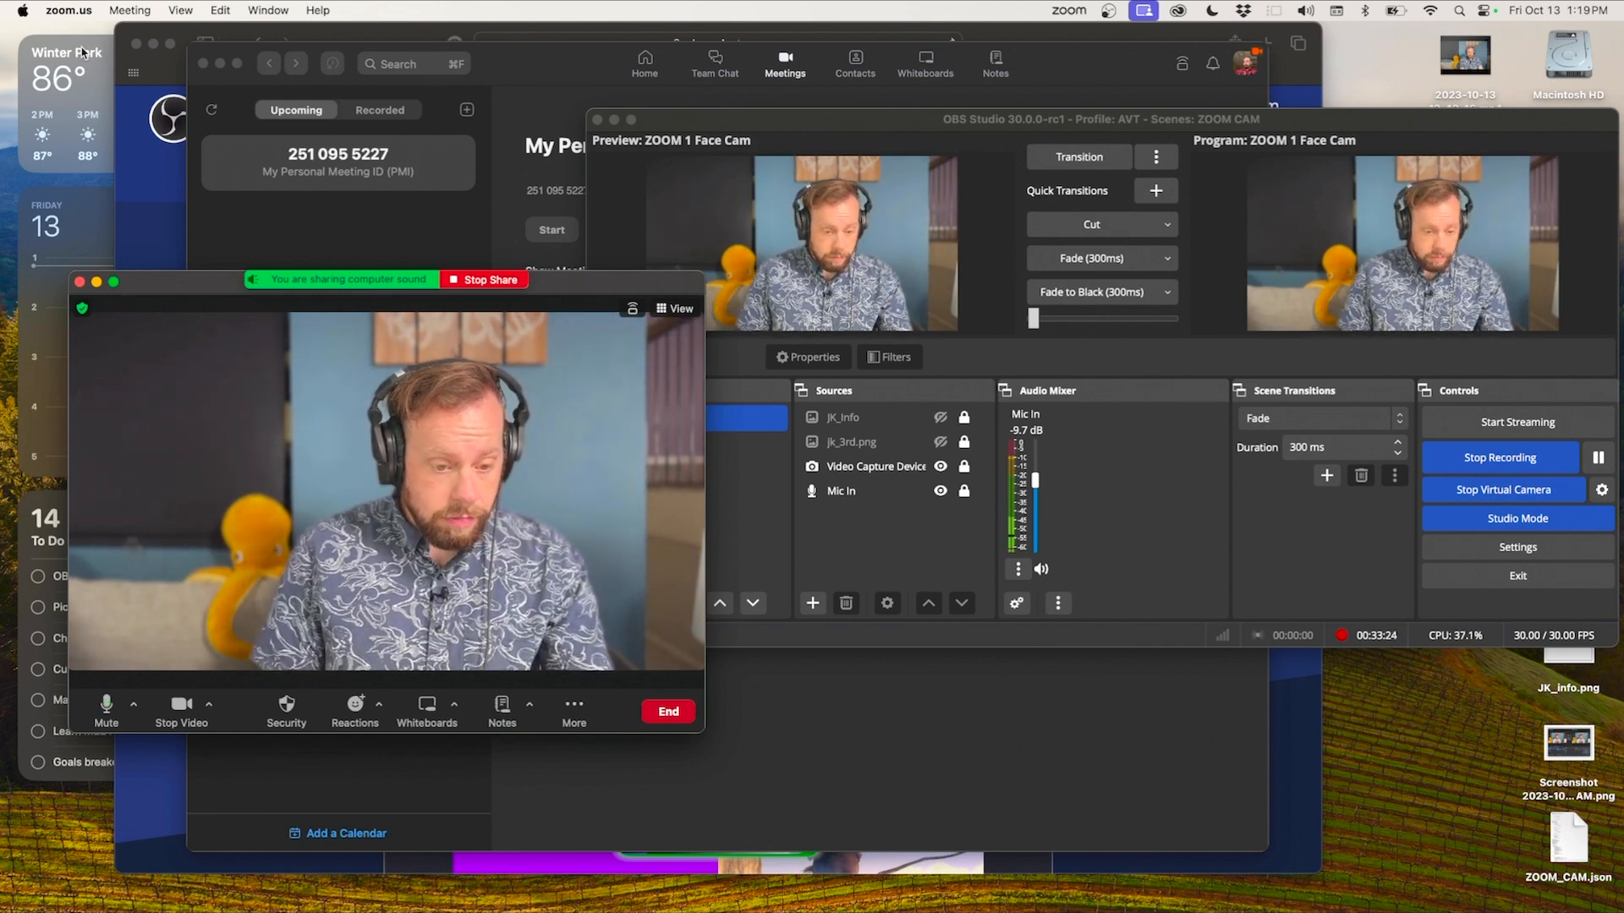
Step: Preview and transition the ZOOM 2 PiP scene to the live program output, followed by the ZOOM 3 Screen scene
key("F2")
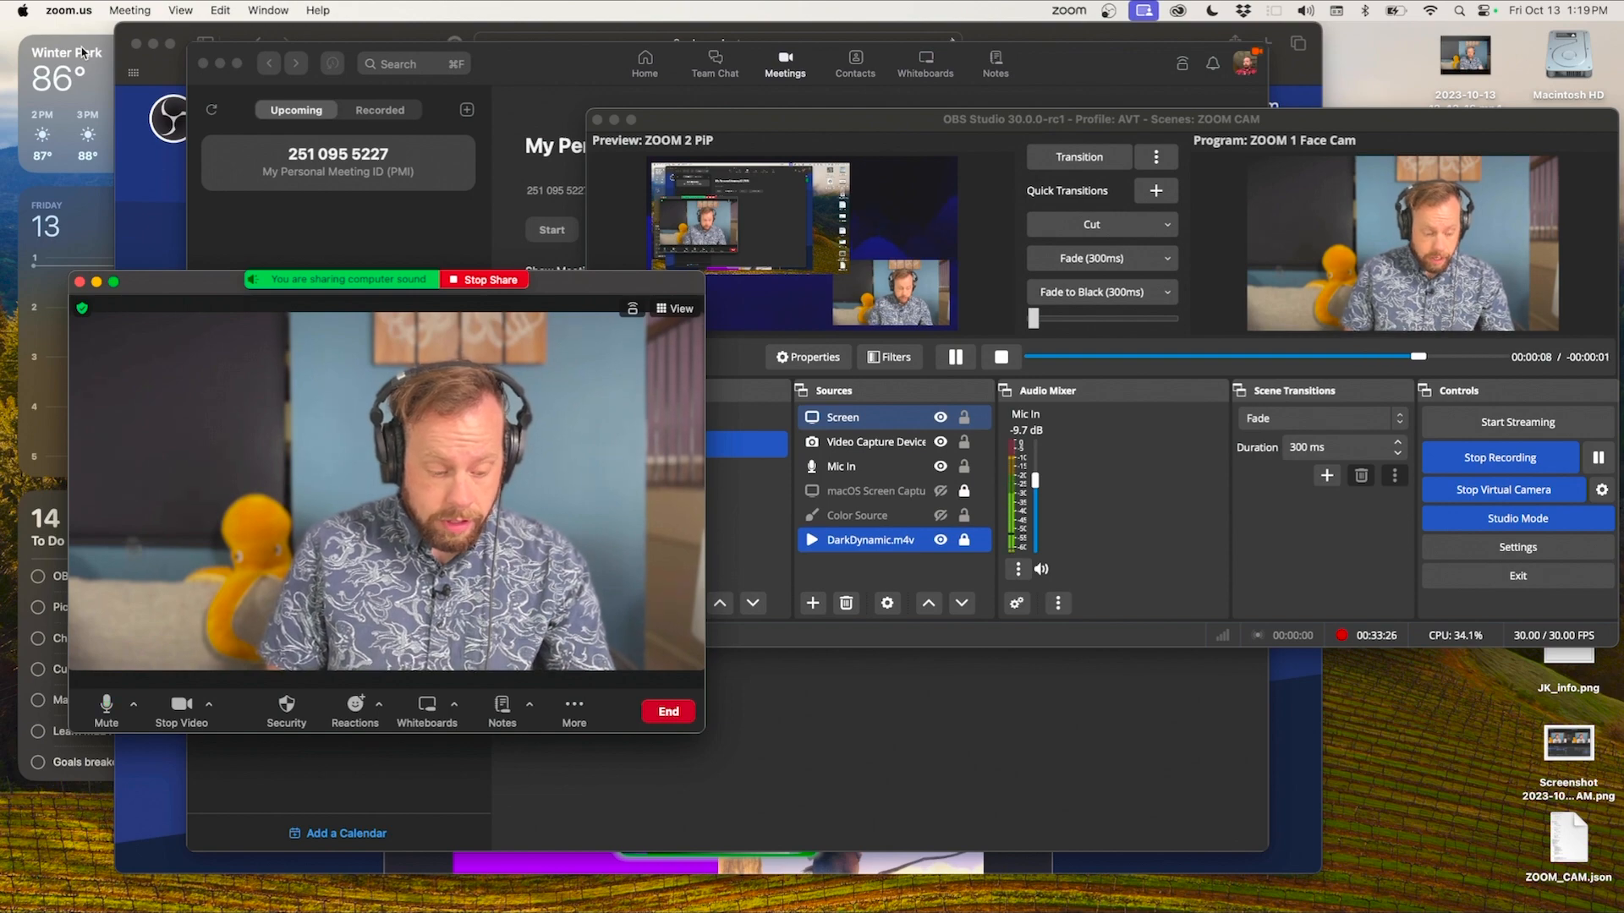
key("space")
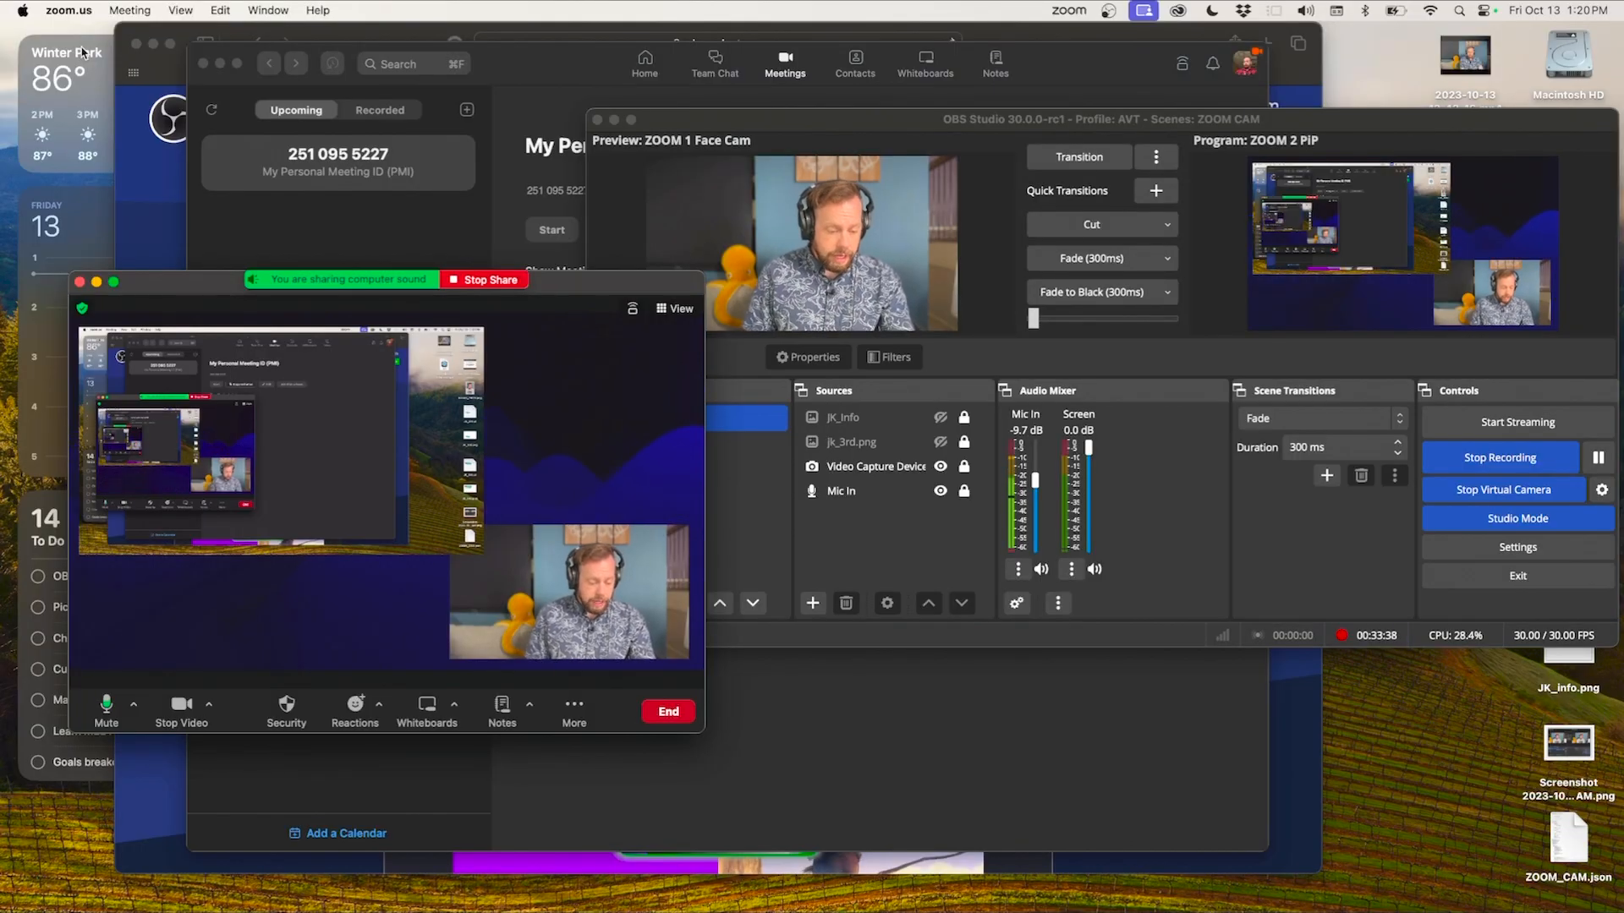
key("F3")
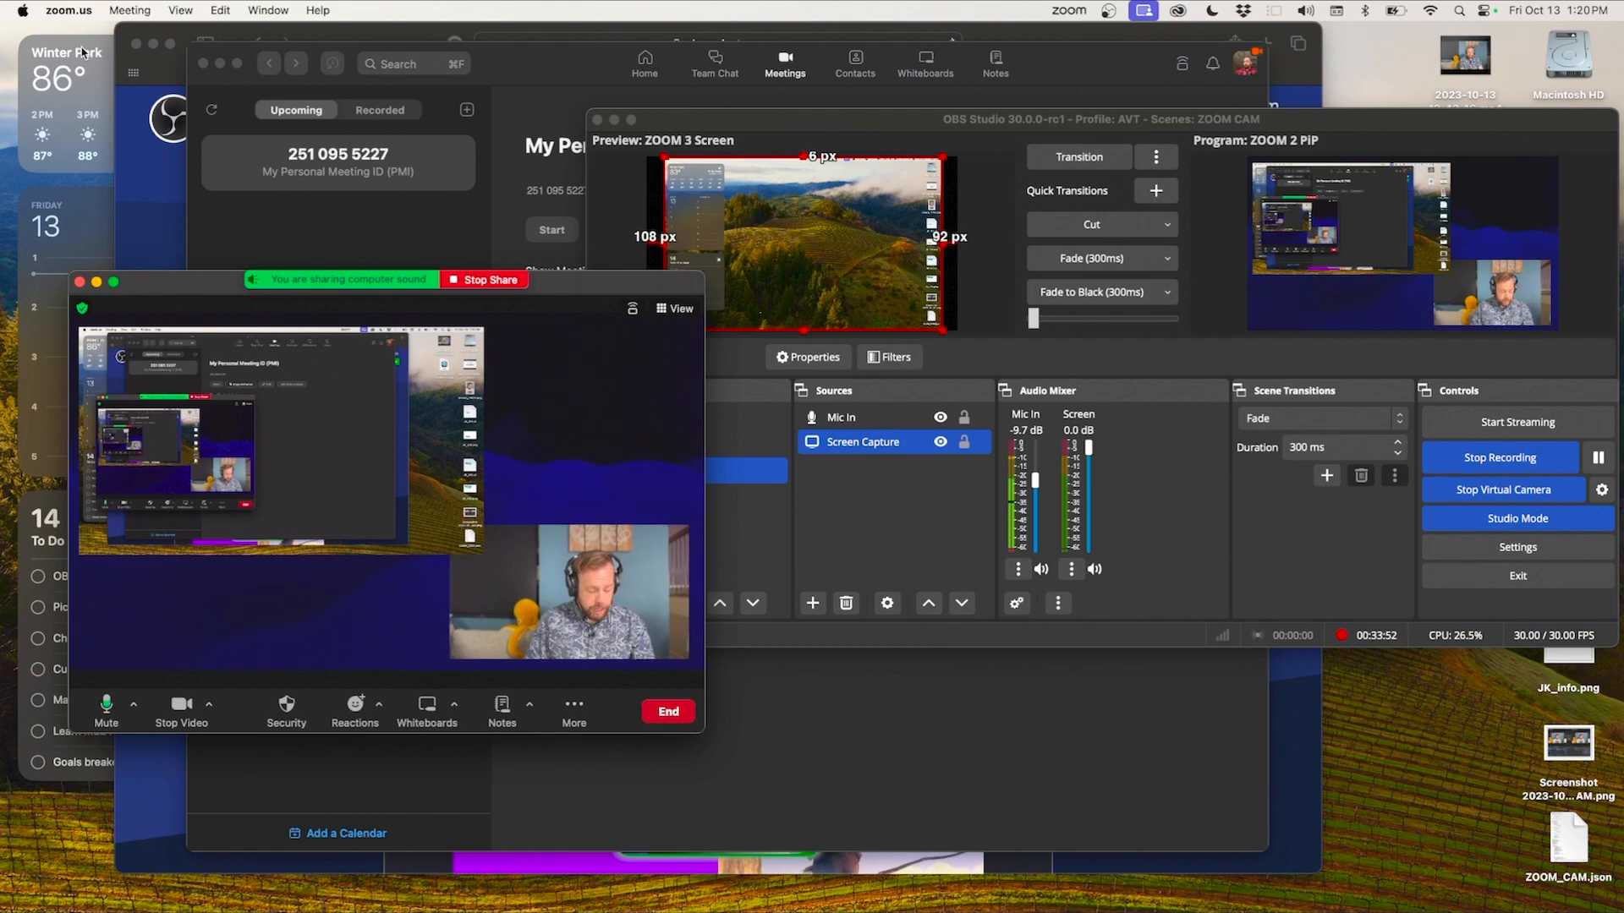
key("space")
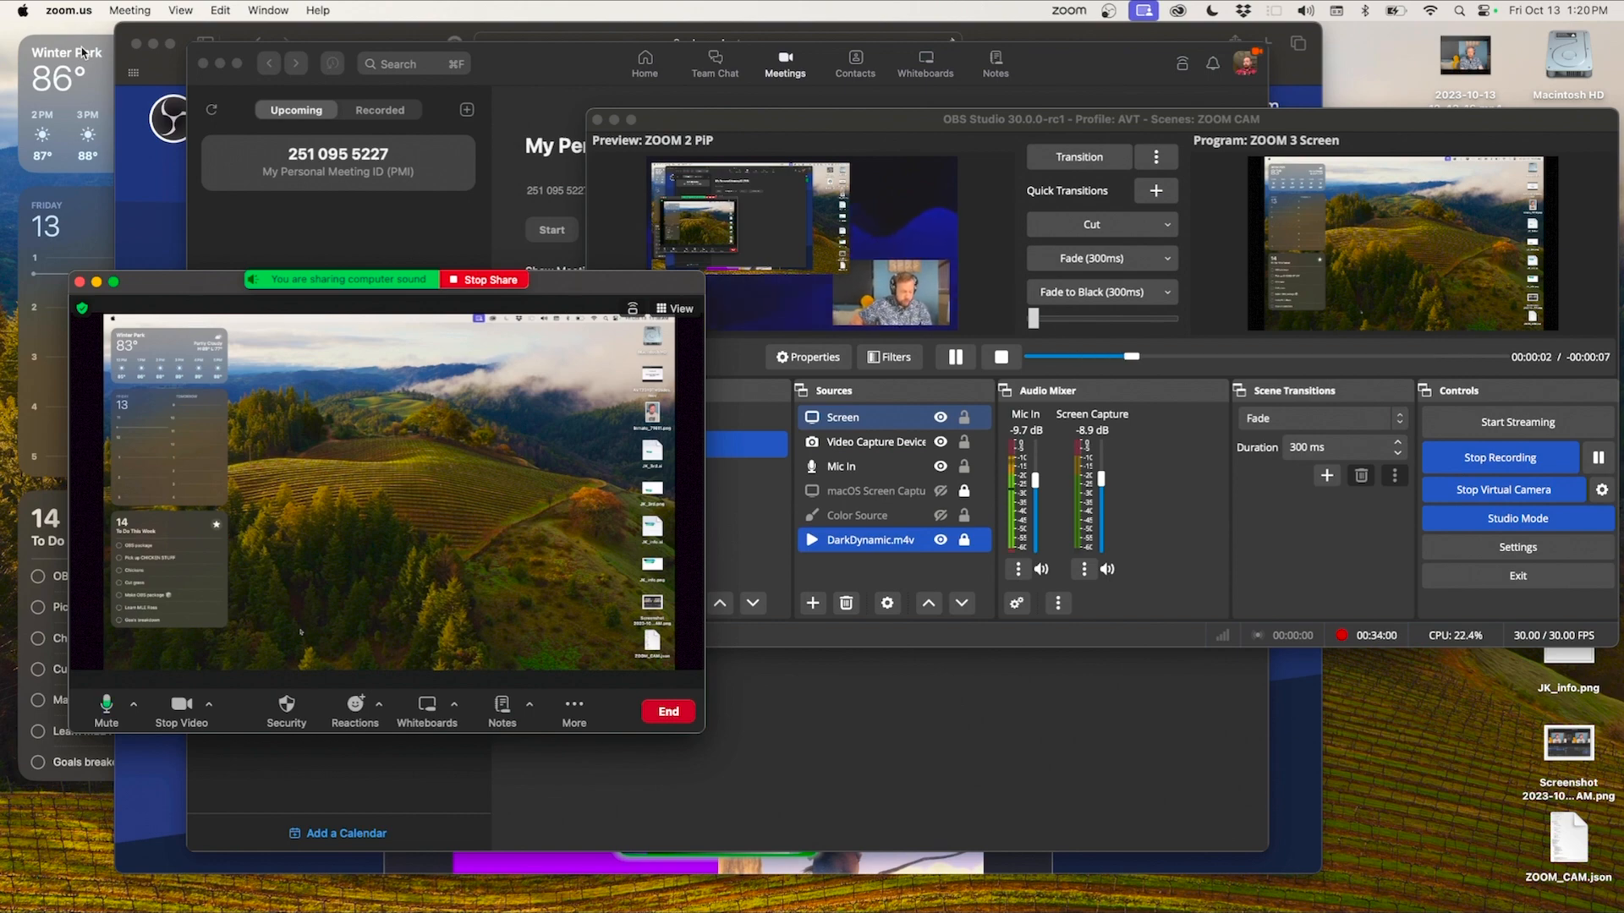
Step: Transition the live output back to the ZOOM 2 PiP scene and from there to ZOOM 1 Face Cam
key("space")
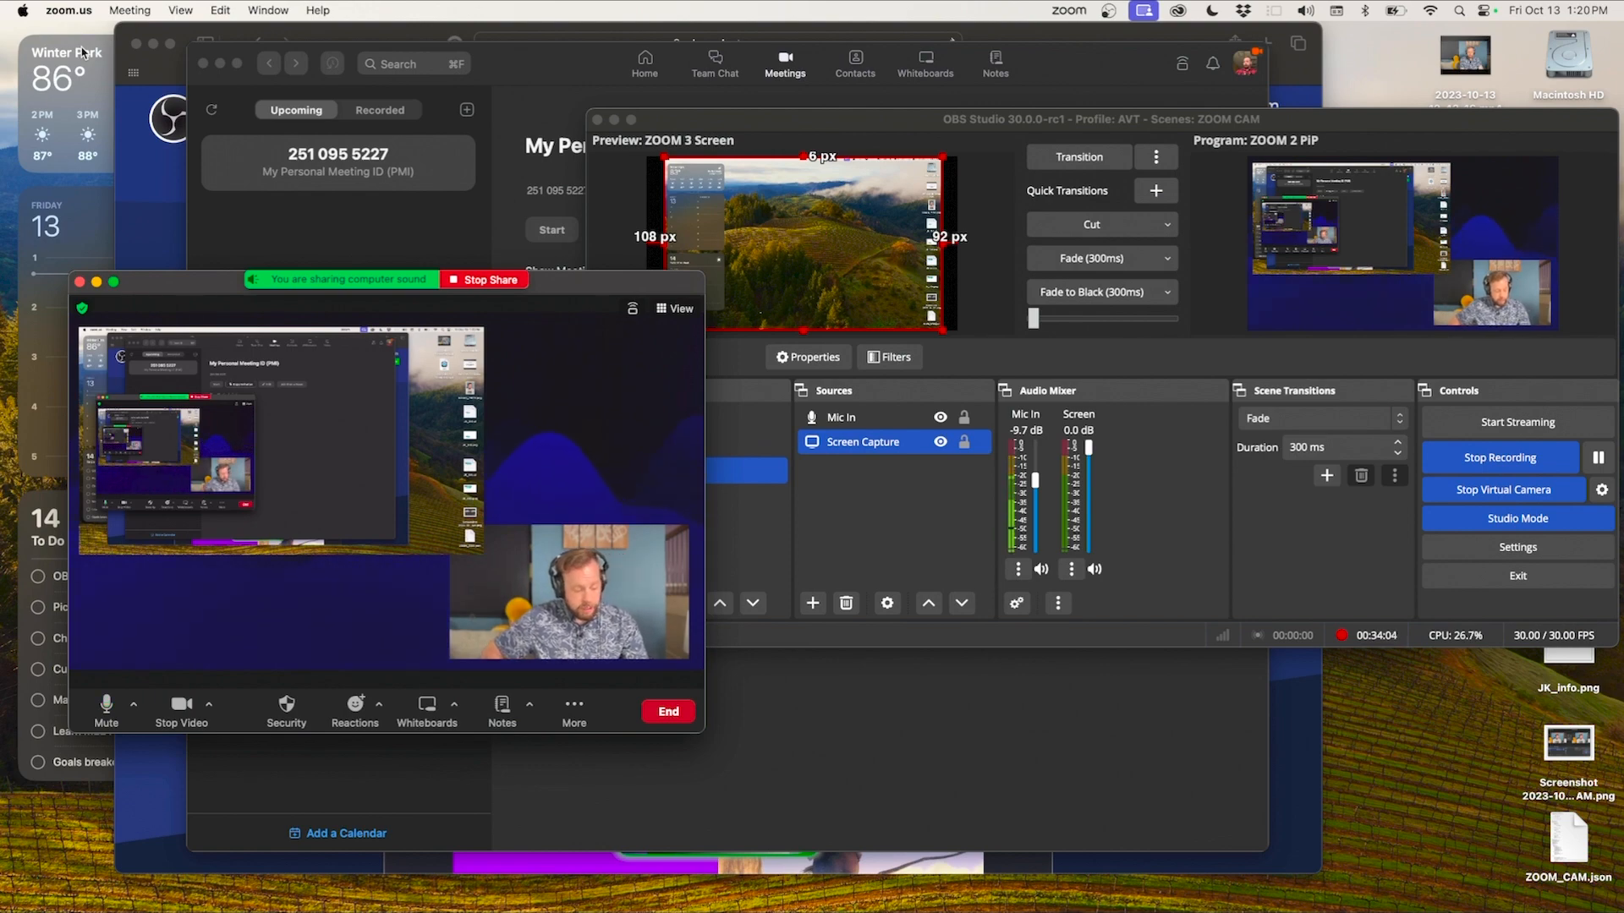
key("1")
key("space")
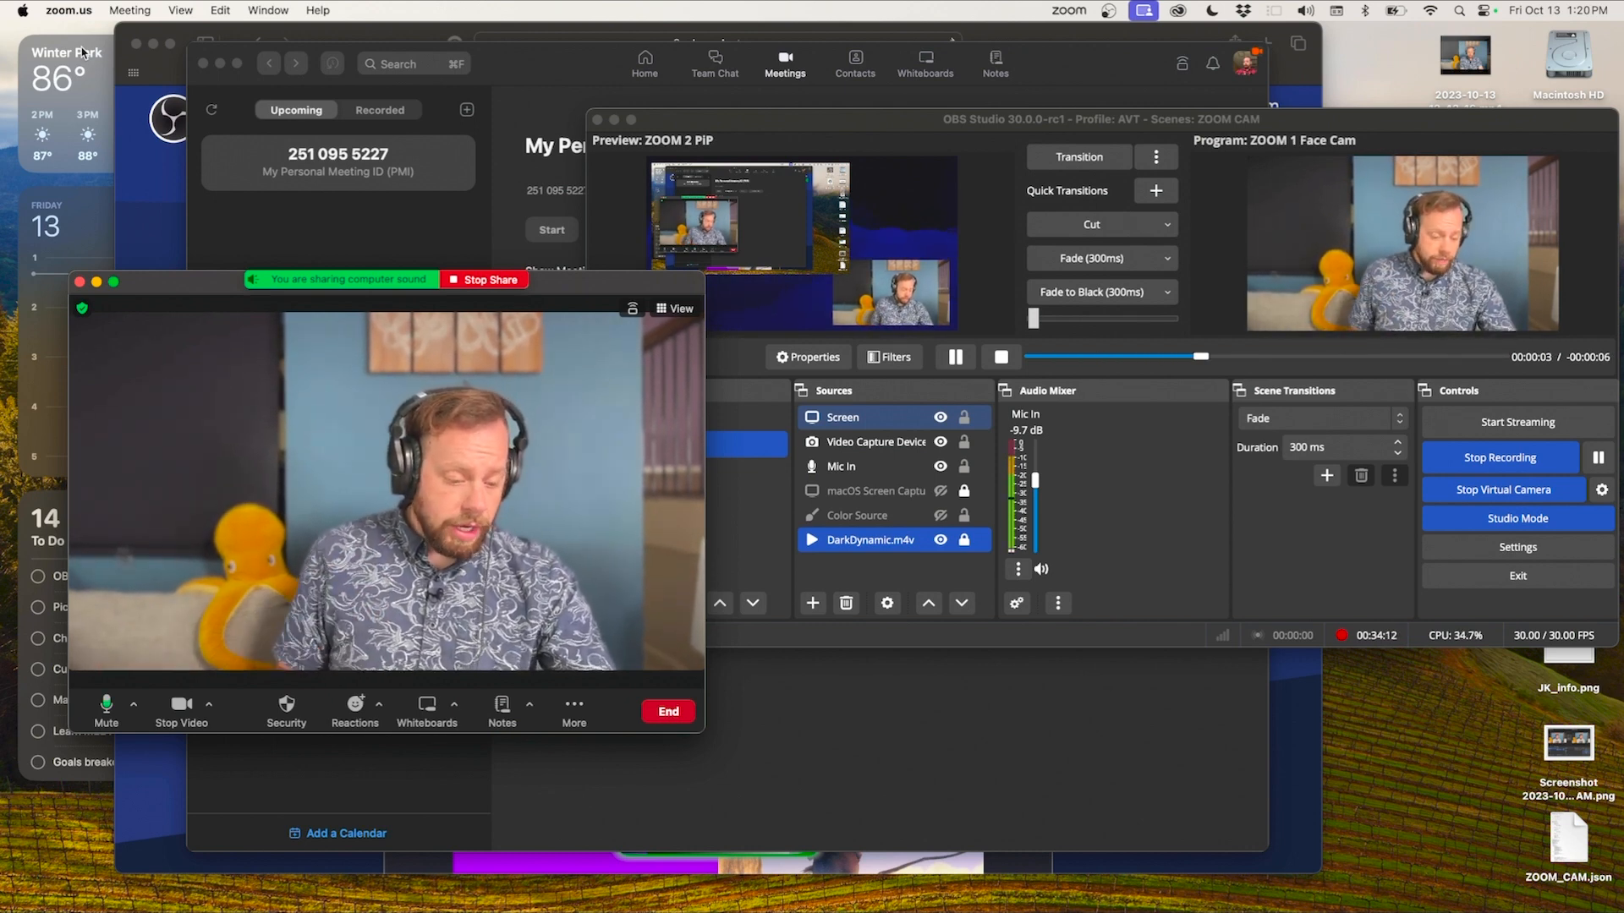
Step: Load the ZOOM 4 audio out scene into the preview and transition it to the live program output
key("4")
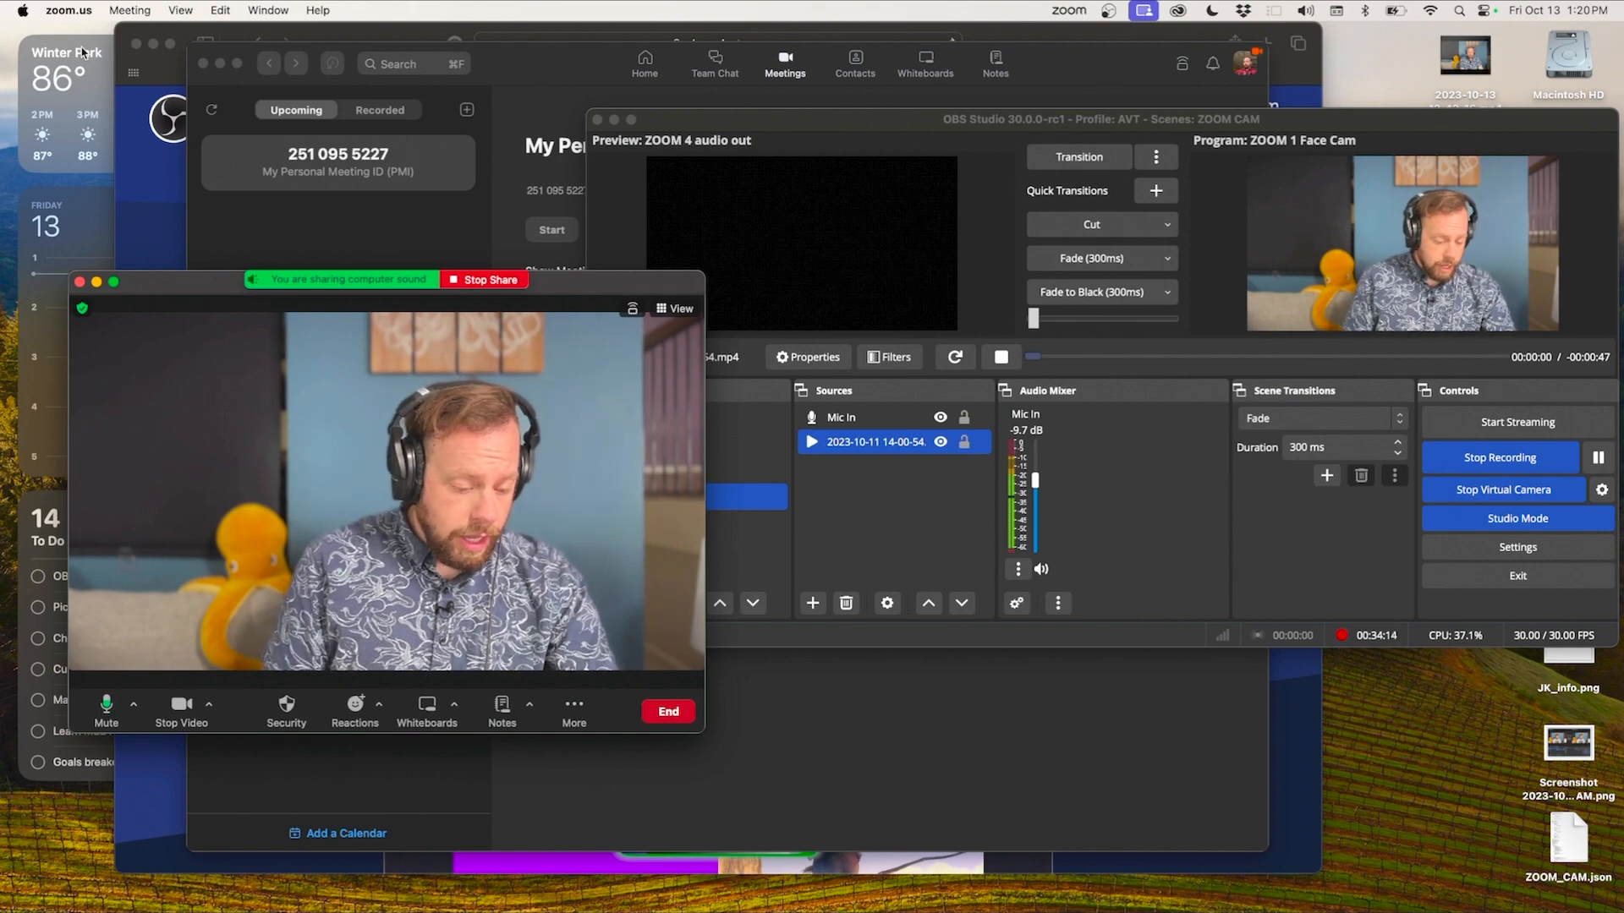
key("Return")
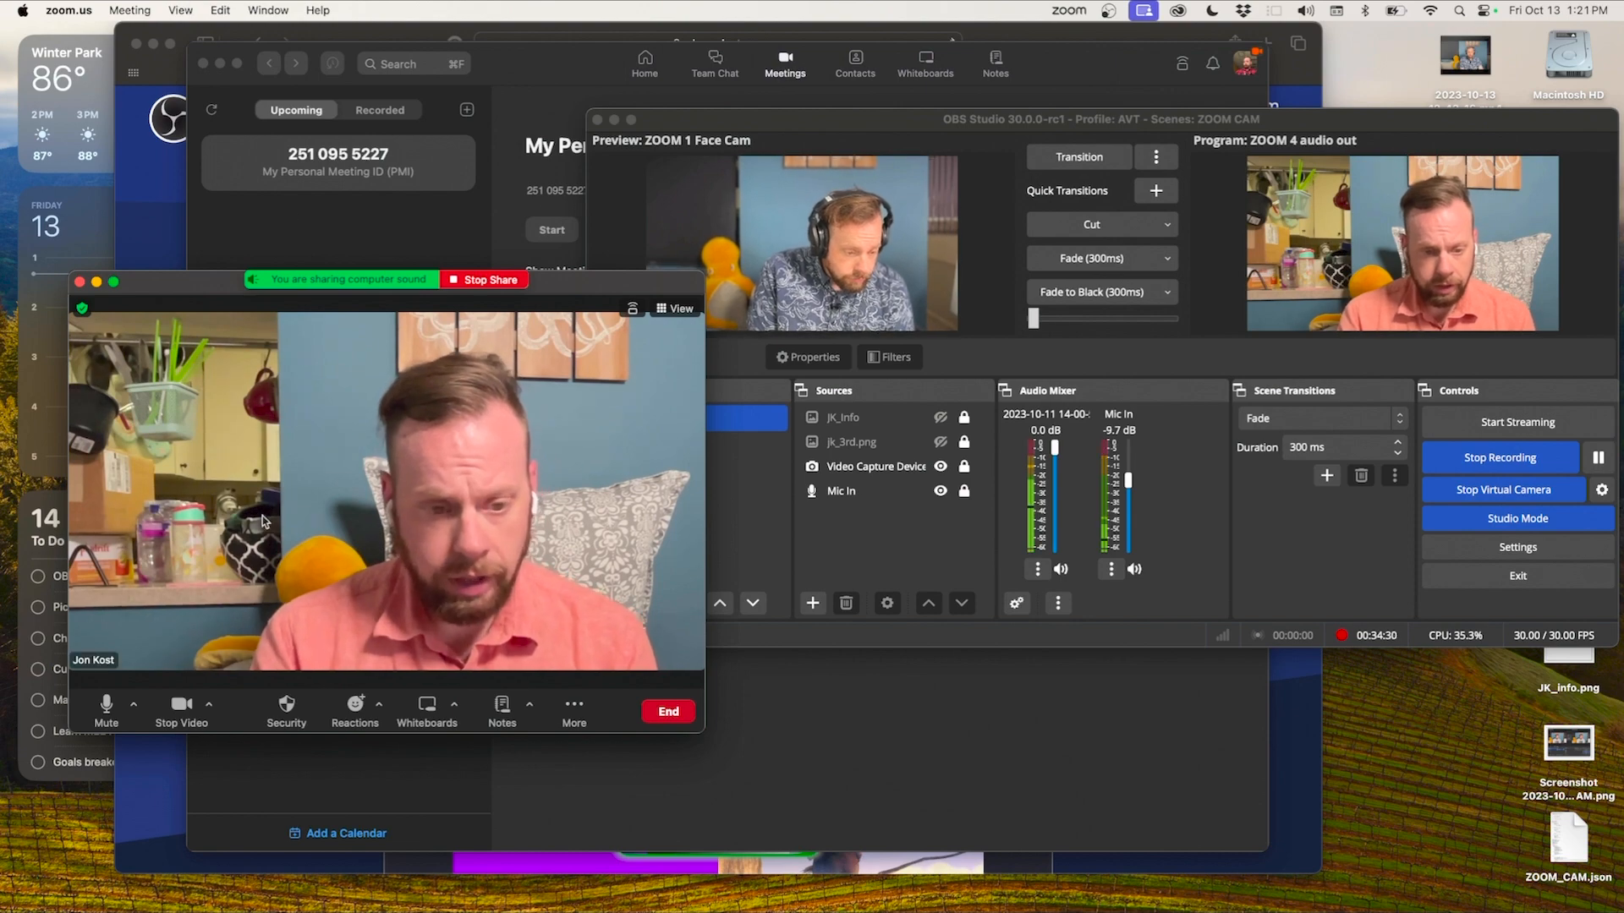
Step: Check the meeting's microphone and speaker choices without changing them, and transition the live output back to ZOOM 1 Face Cam
left_click(134, 707)
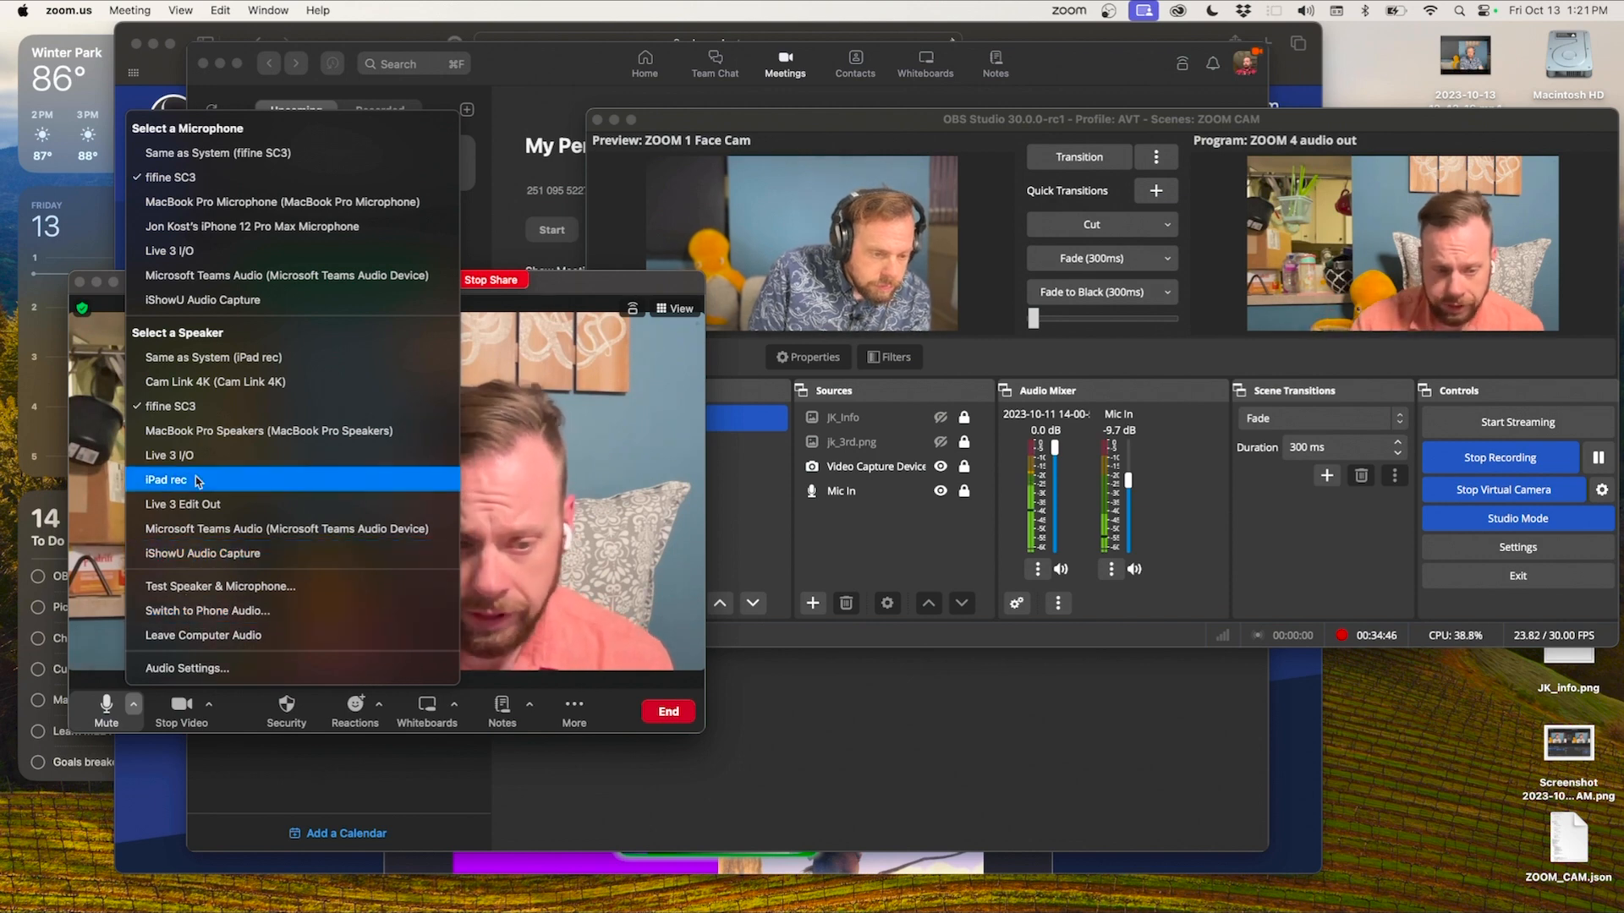
left_click(108, 566)
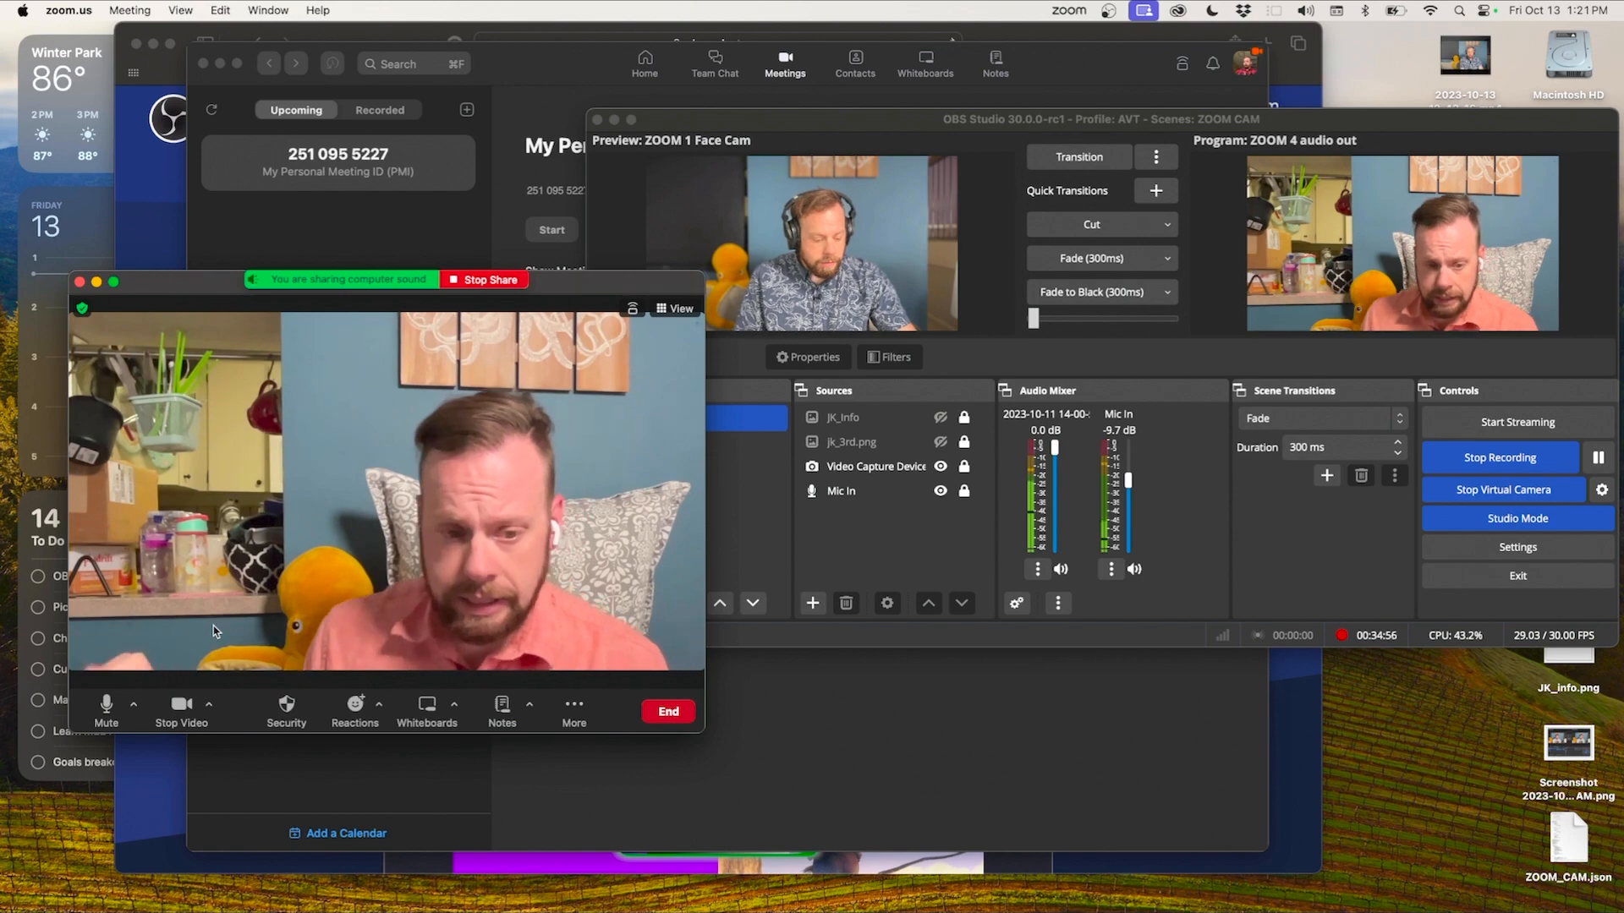
key("F1")
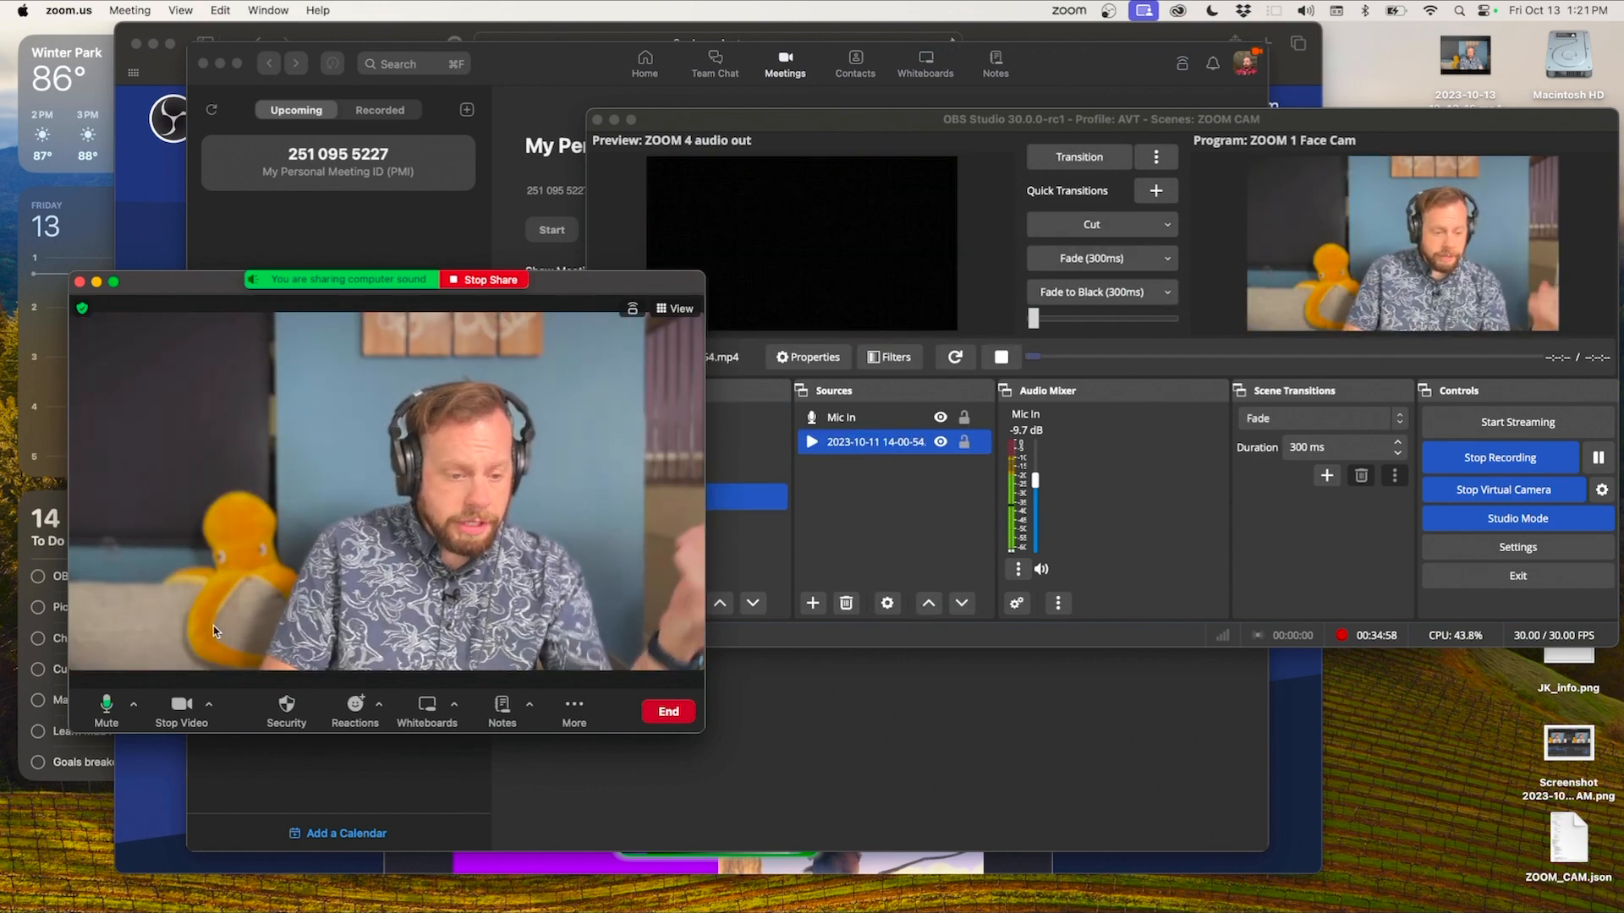